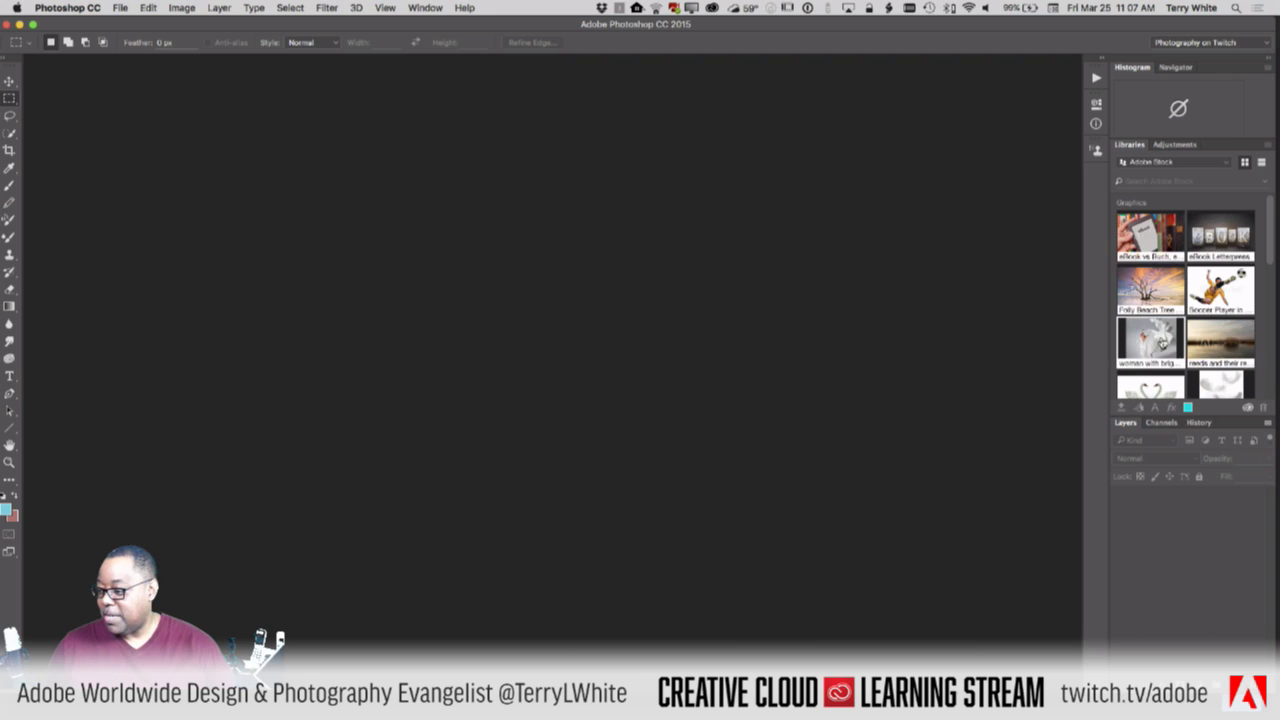
Open the stock photo of the woman with the flying white cloth and the Two swans image from the Adobe Stock library
{"action": "scroll", "coordinate": [1162, 342], "scroll_direction": "down", "scroll_amount": 2}
{"action": "scroll", "coordinate": [1162, 342], "scroll_direction": "down", "scroll_amount": 2}
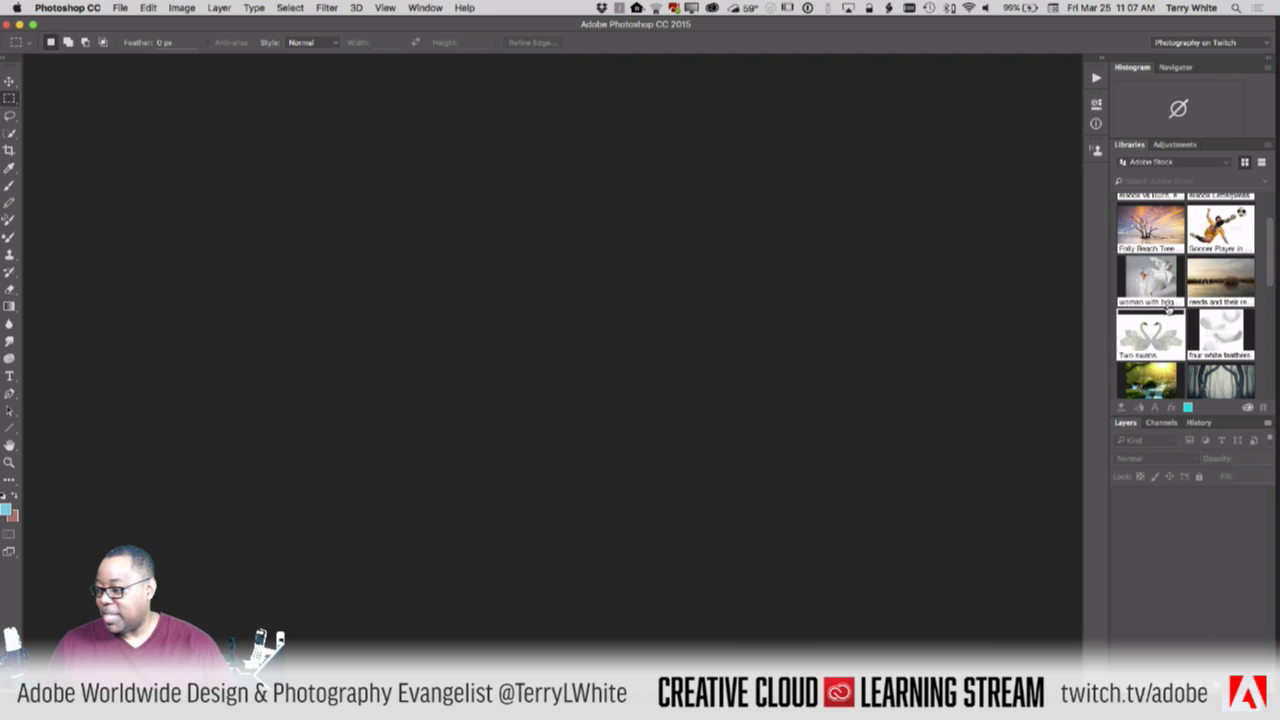
{"action": "mouse_move", "coordinate": [1141, 282]}
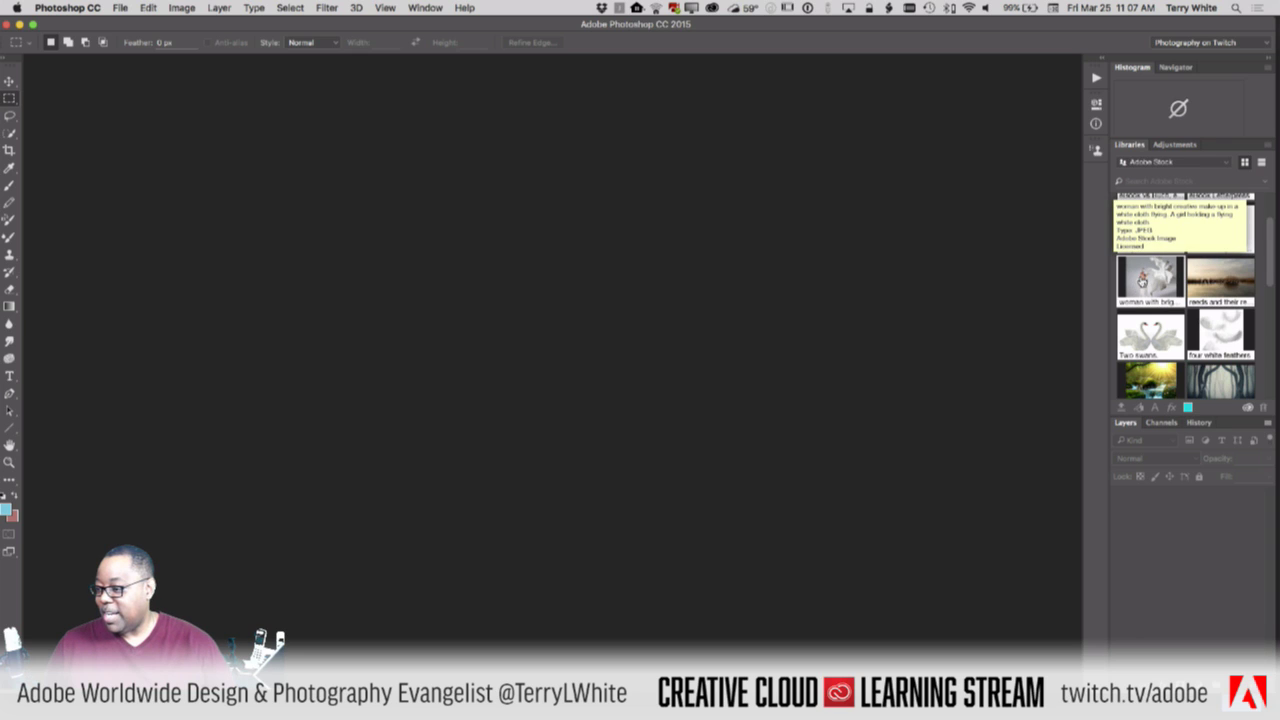
{"action": "double_click", "coordinate": [1144, 282]}
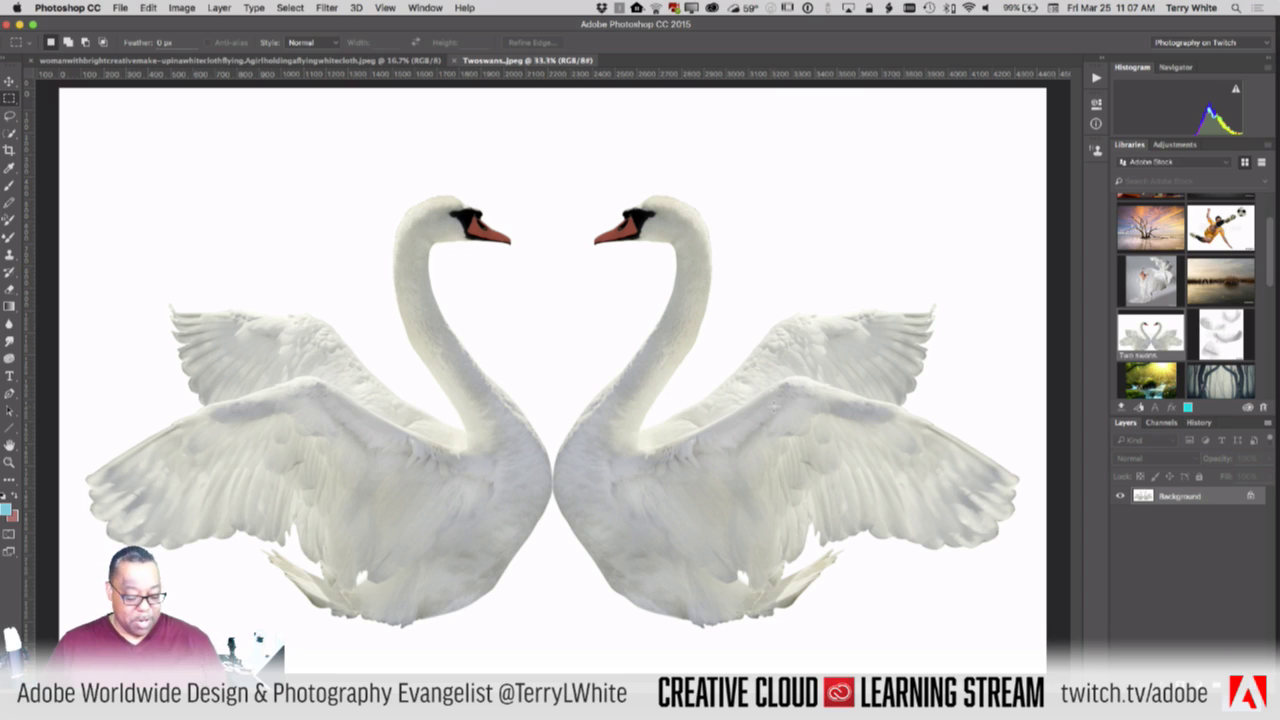
Hide the rulers in both the swans image and the image of the woman
{"action": "key", "text": "super+r"}
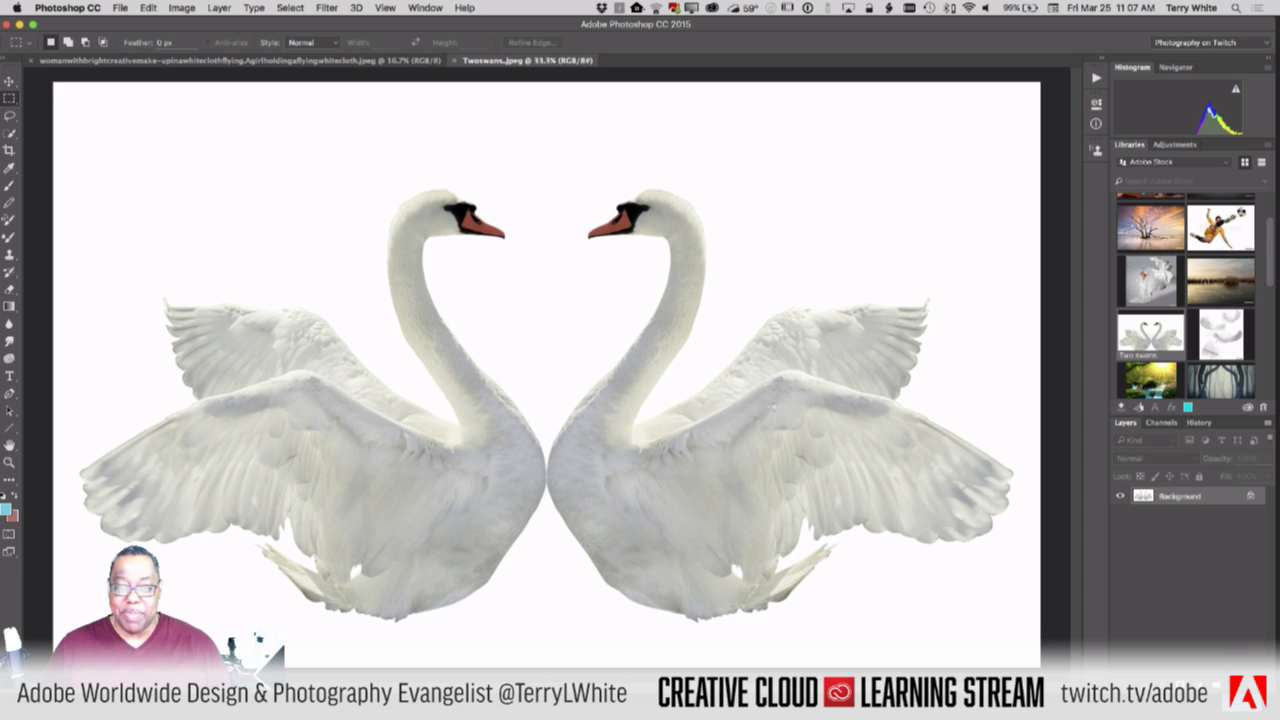
{"action": "left_click", "coordinate": [240, 60]}
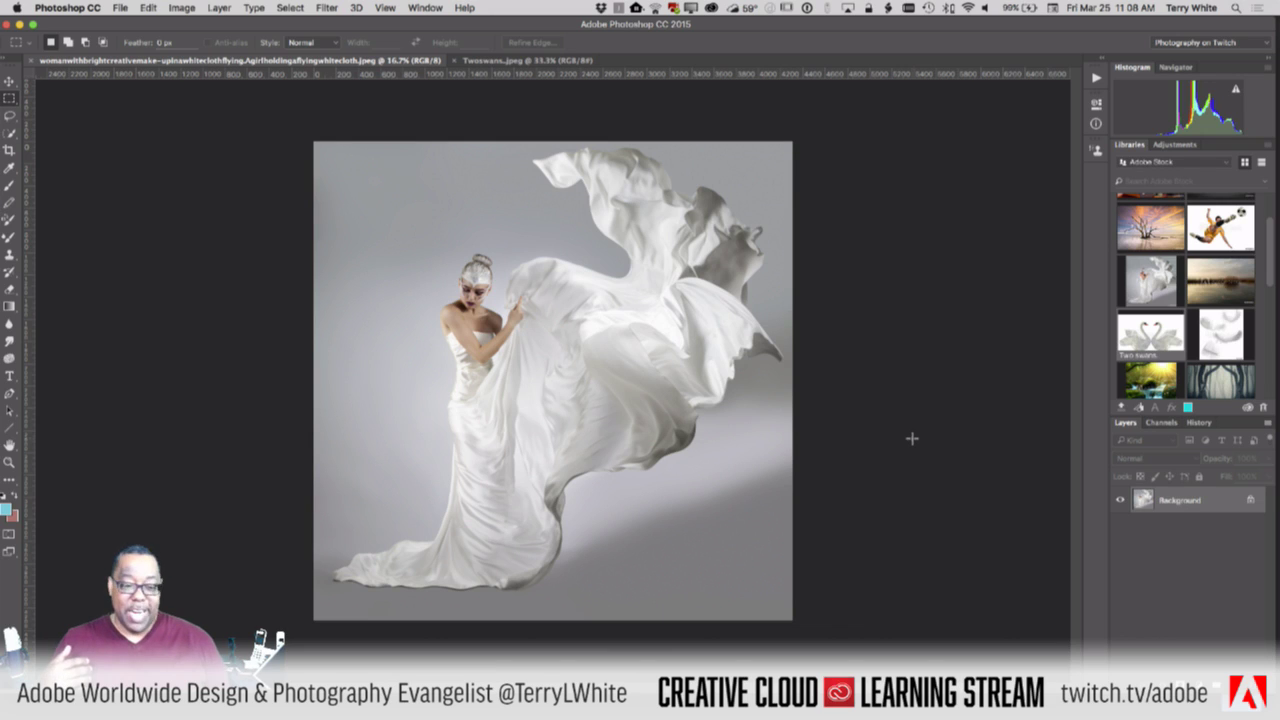
{"action": "key", "text": "super+r"}
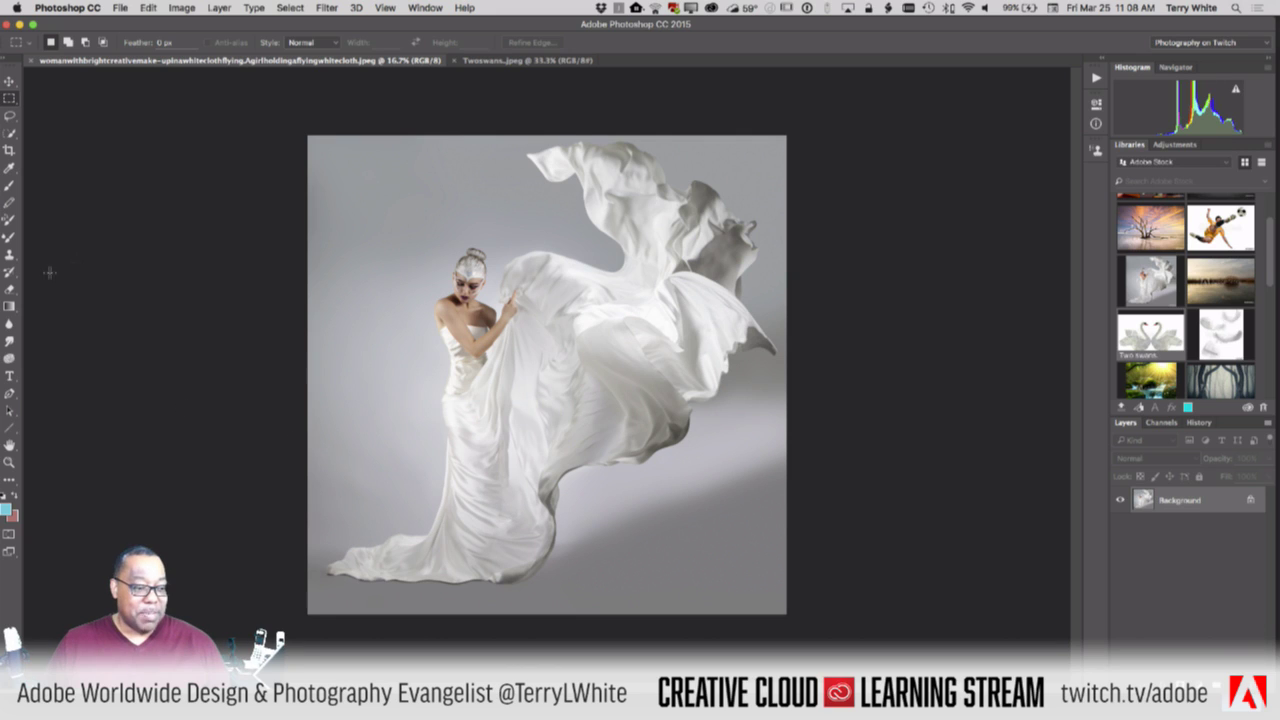
Trace a freehand Lasso selection around the woman's head, including the hair bun, face and chin
{"action": "left_click", "coordinate": [10, 463]}
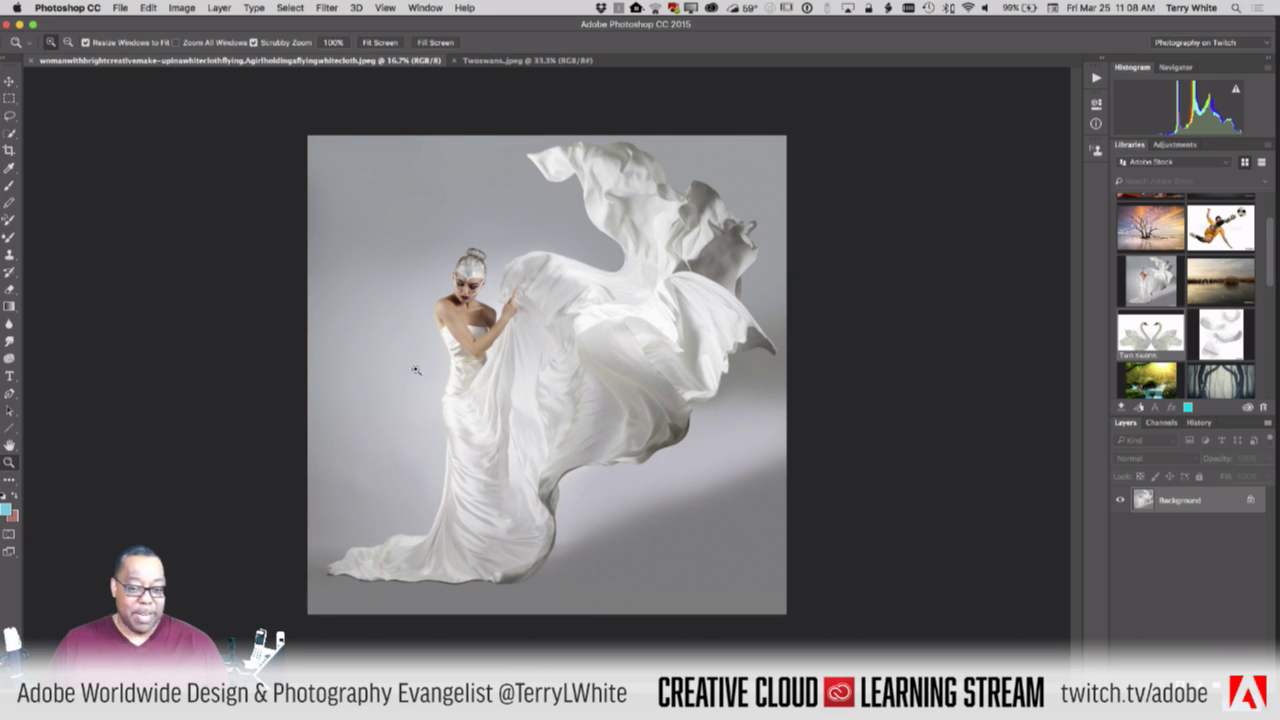
{"action": "left_click_drag", "start_coordinate": [498, 303], "coordinate": [560, 354]}
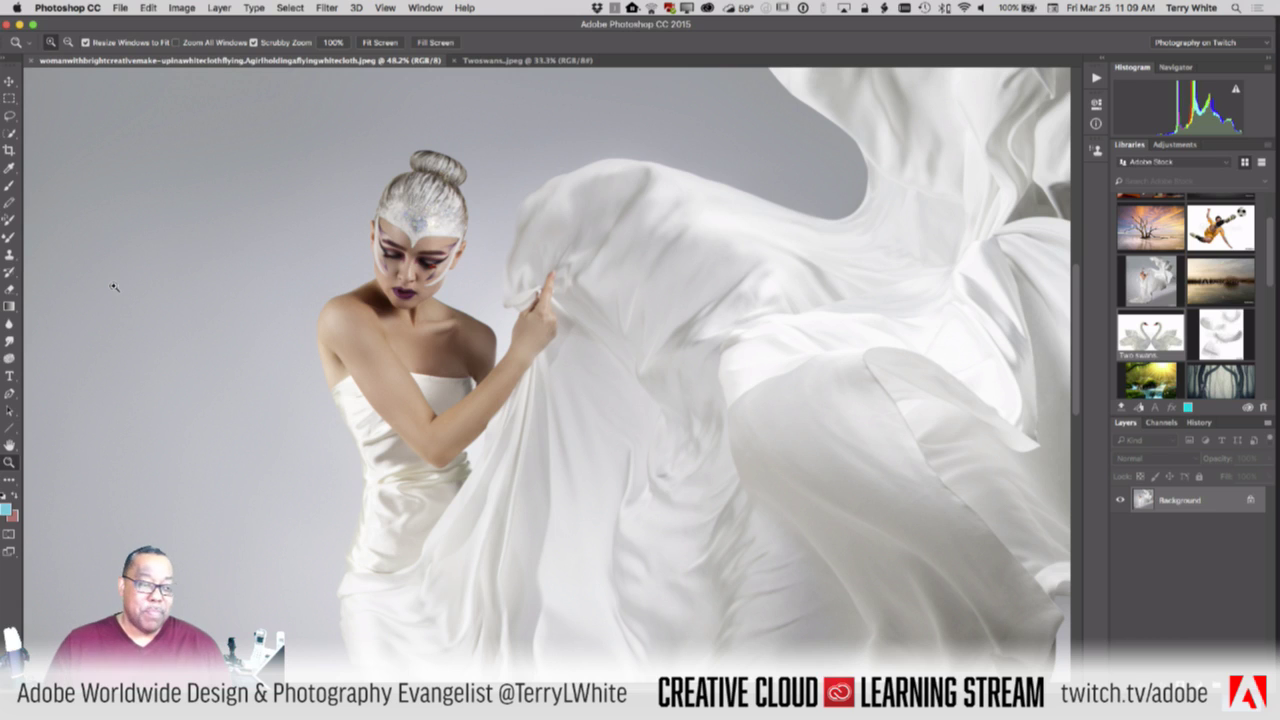
{"action": "left_click", "coordinate": [11, 116]}
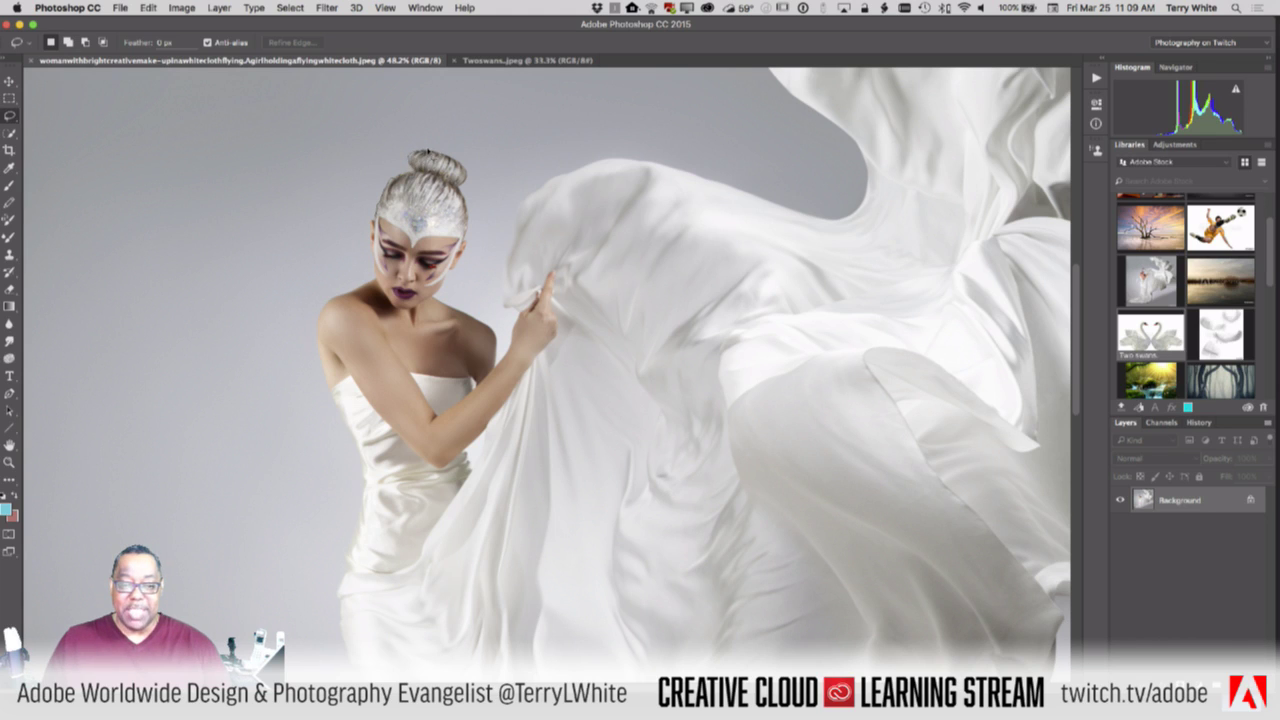
{"action": "mouse_move", "coordinate": [474, 163]}
{"action": "left_mouse_down"}
{"action": "mouse_move", "coordinate": [461, 192]}
{"action": "mouse_move", "coordinate": [469, 243]}
{"action": "left_mouse_up"}
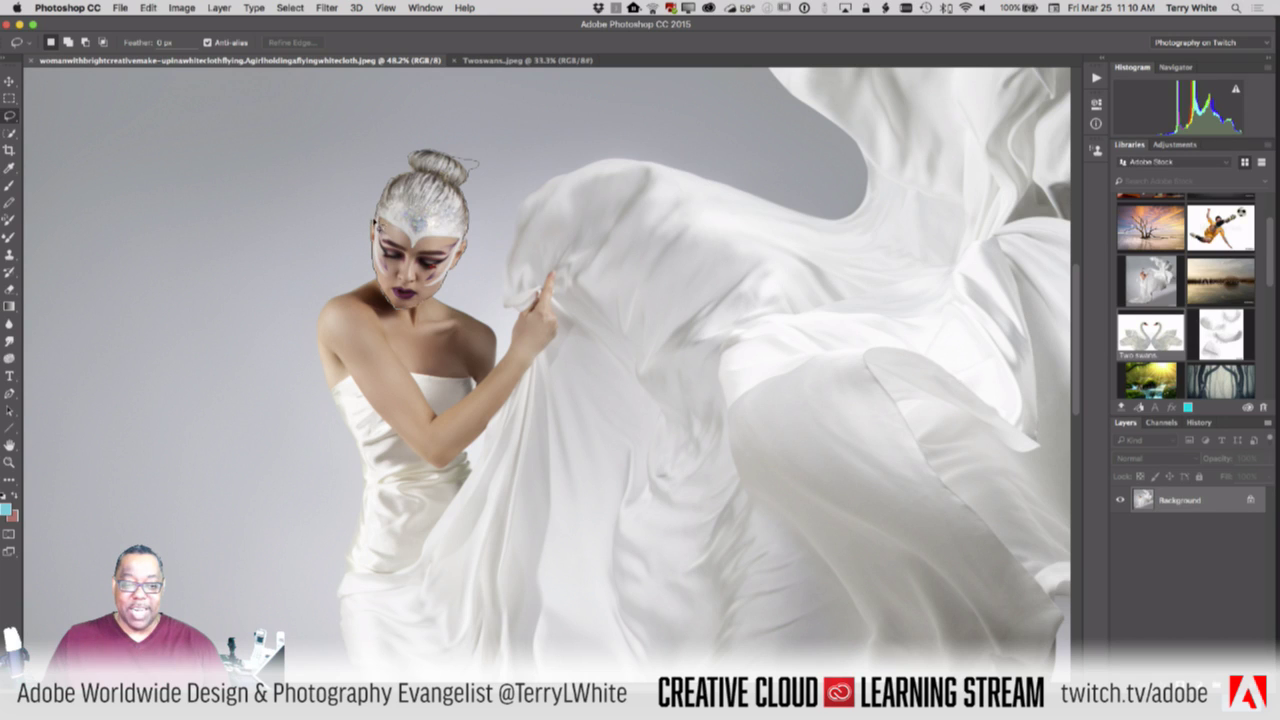
{"action": "left_click_drag", "start_coordinate": [376, 224], "coordinate": [404, 222]}
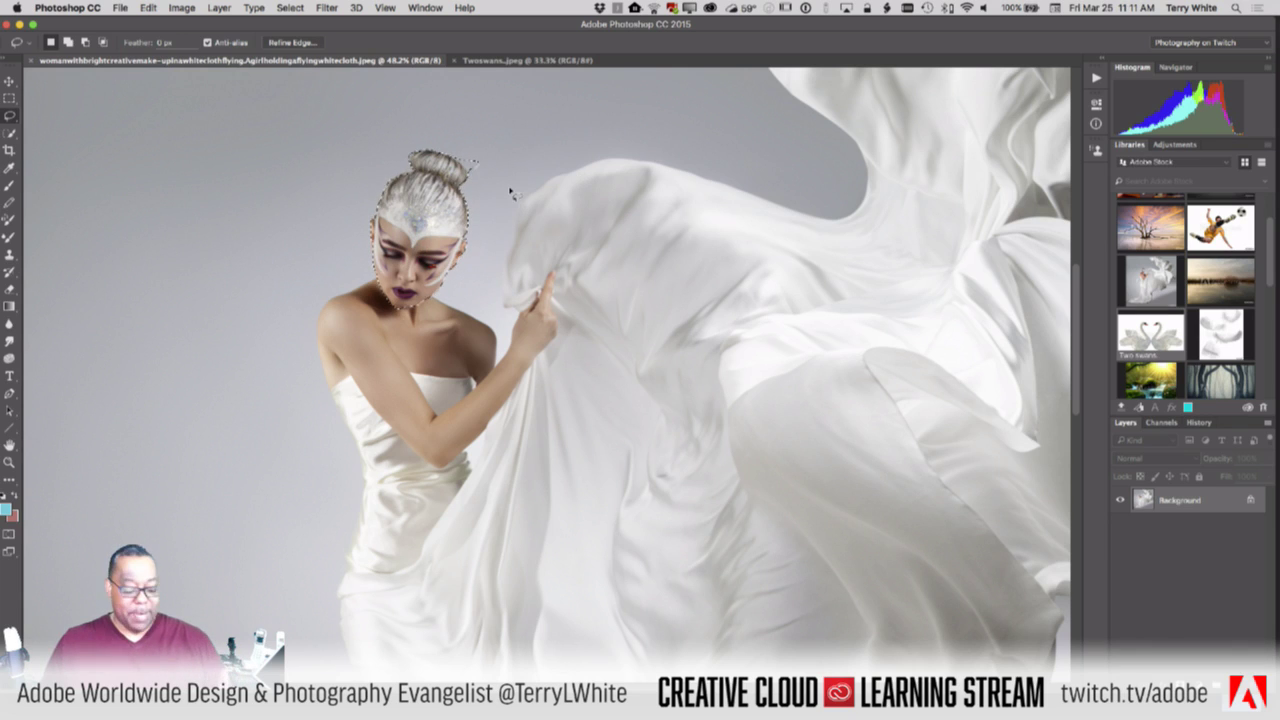
{"action": "key", "text": "shift"}
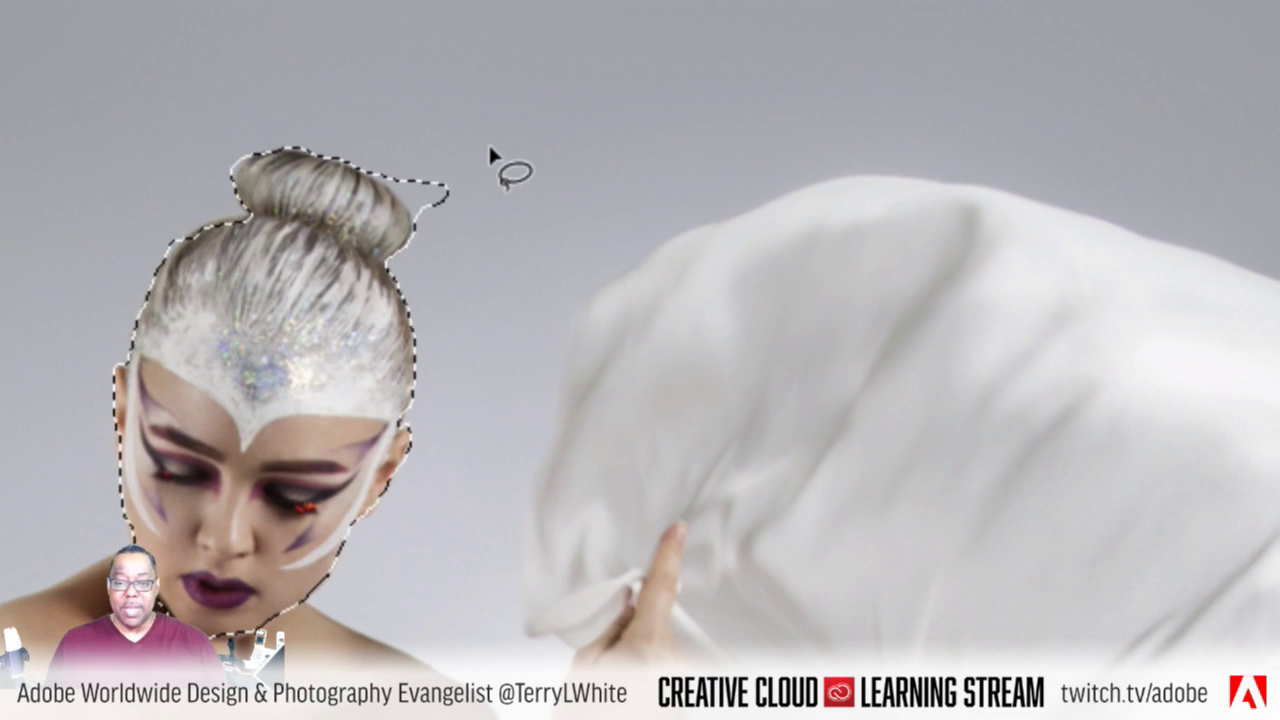
{"action": "key", "text": "shift"}
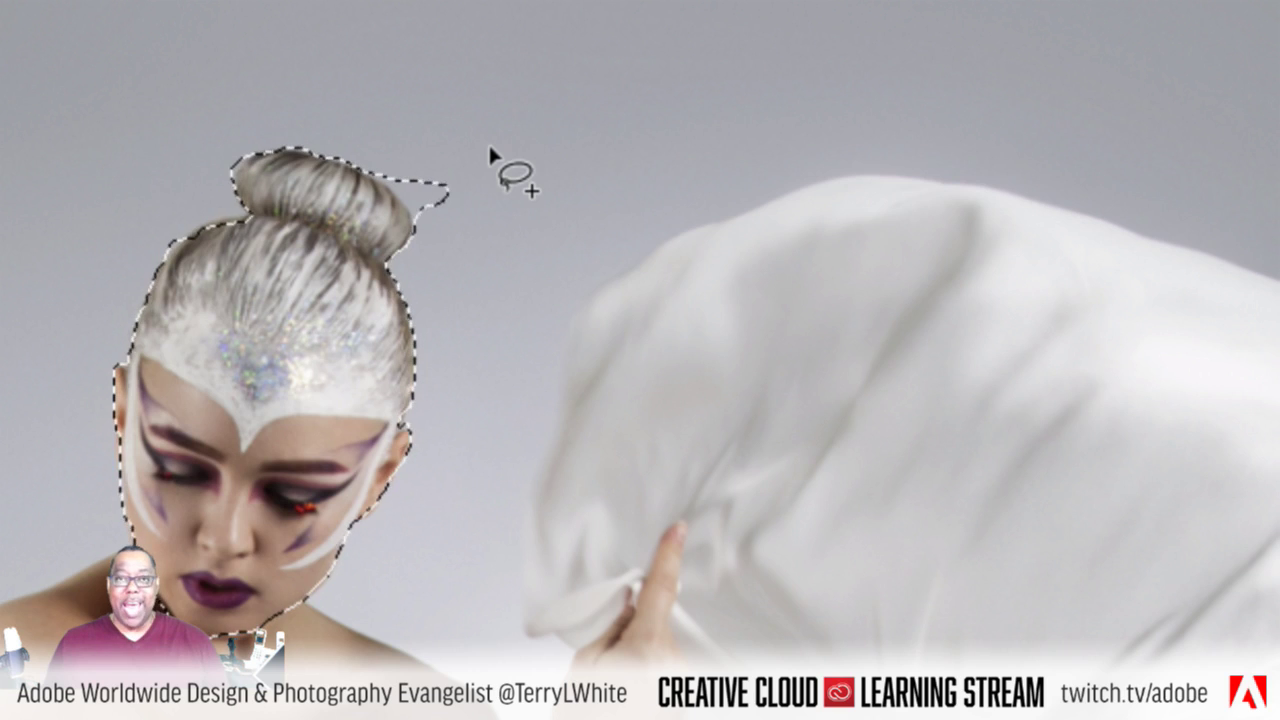
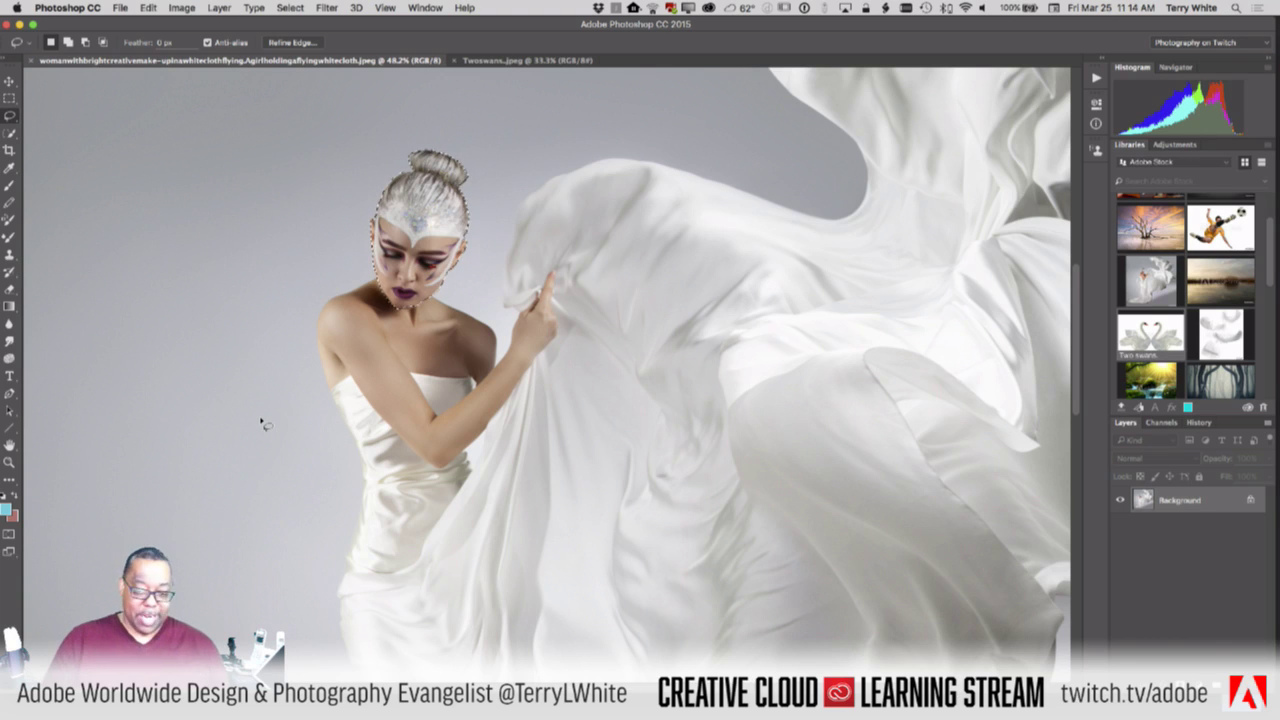
Clear the Lasso selection around the woman's head
{"action": "key", "text": "super+equal"}
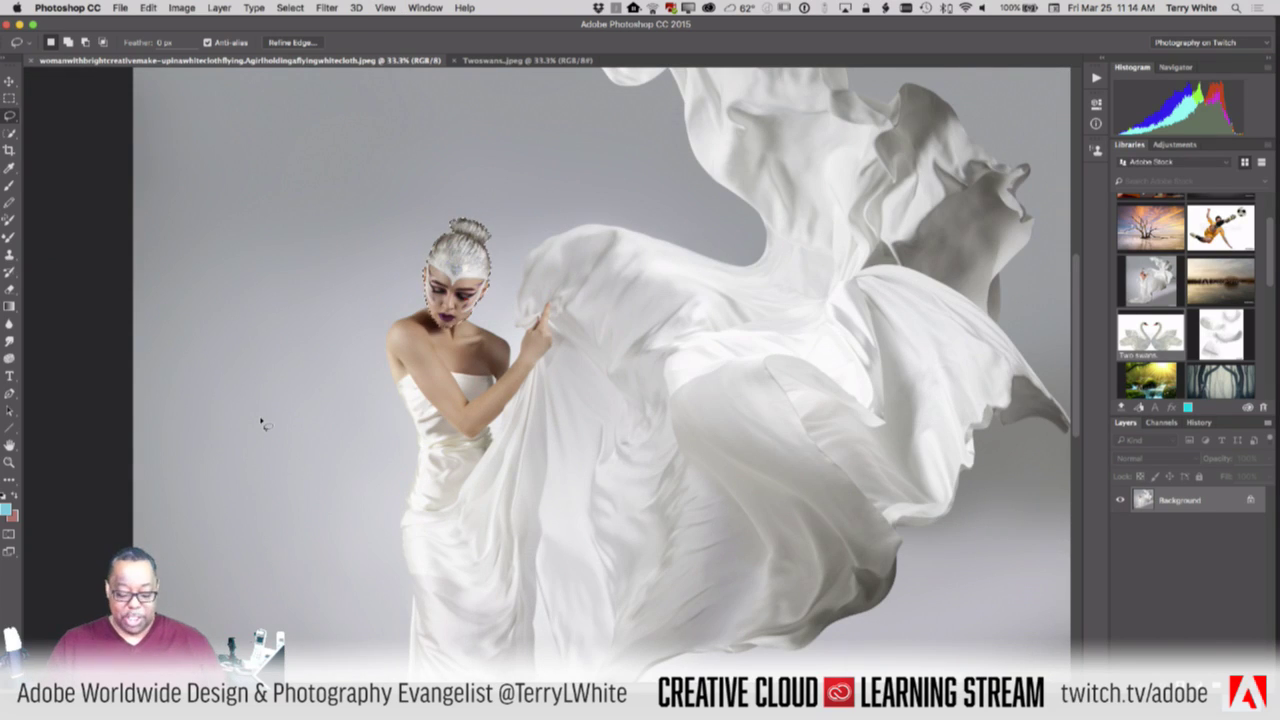
{"action": "key", "text": "super+minus"}
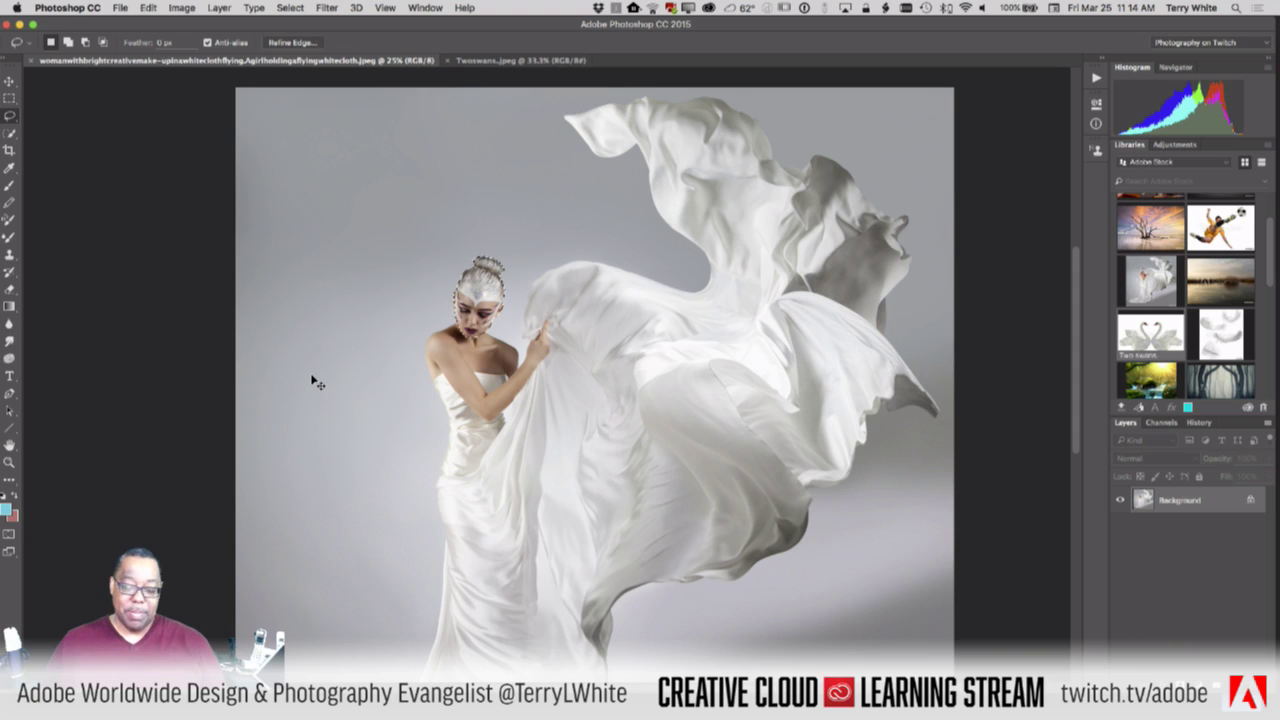
{"action": "key", "text": "super+d"}
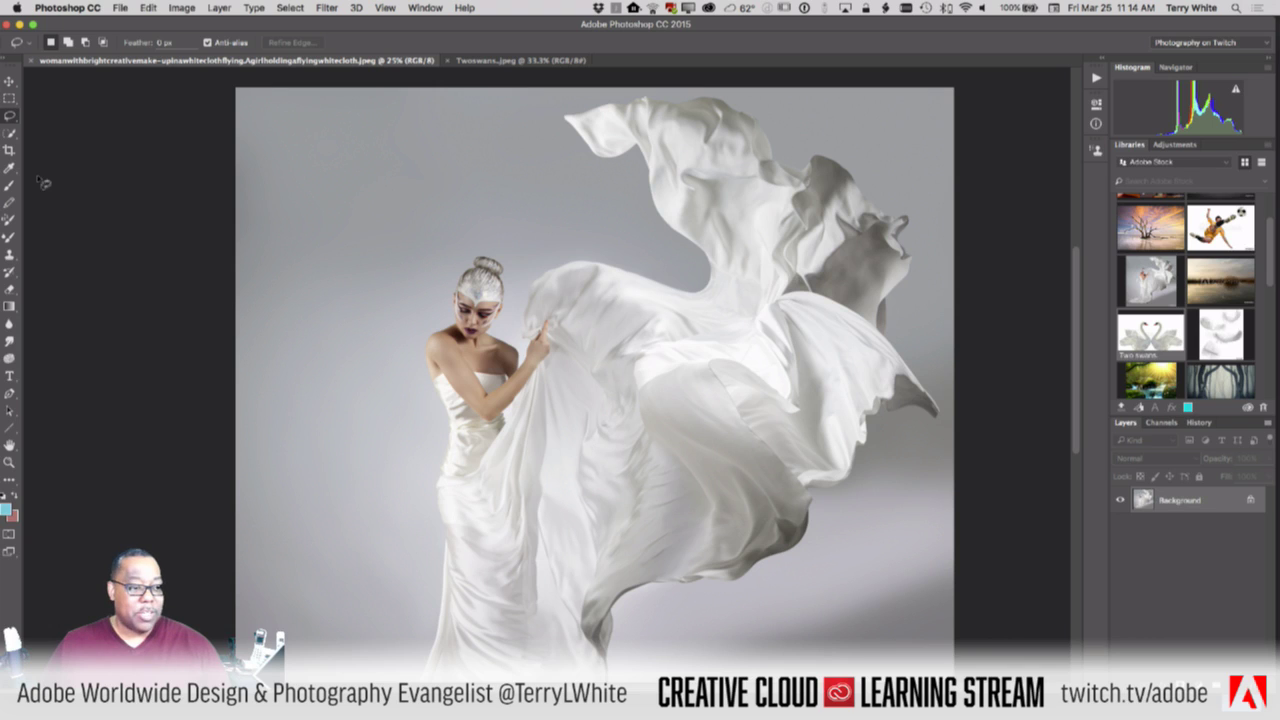
Try to select the white dress with the Magic Wand at a tolerance of 32, adding its shaded folds, and clear the selection
{"action": "left_click", "coordinate": [11, 134]}
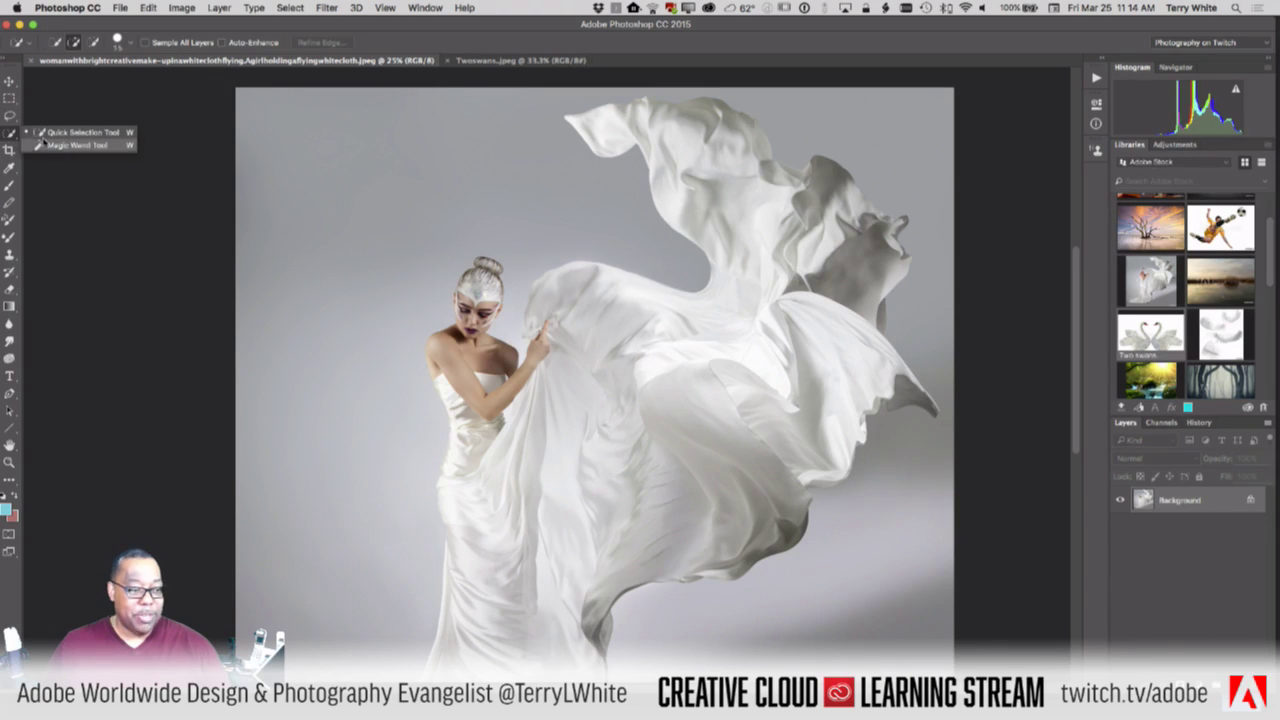
{"action": "left_click", "coordinate": [60, 145]}
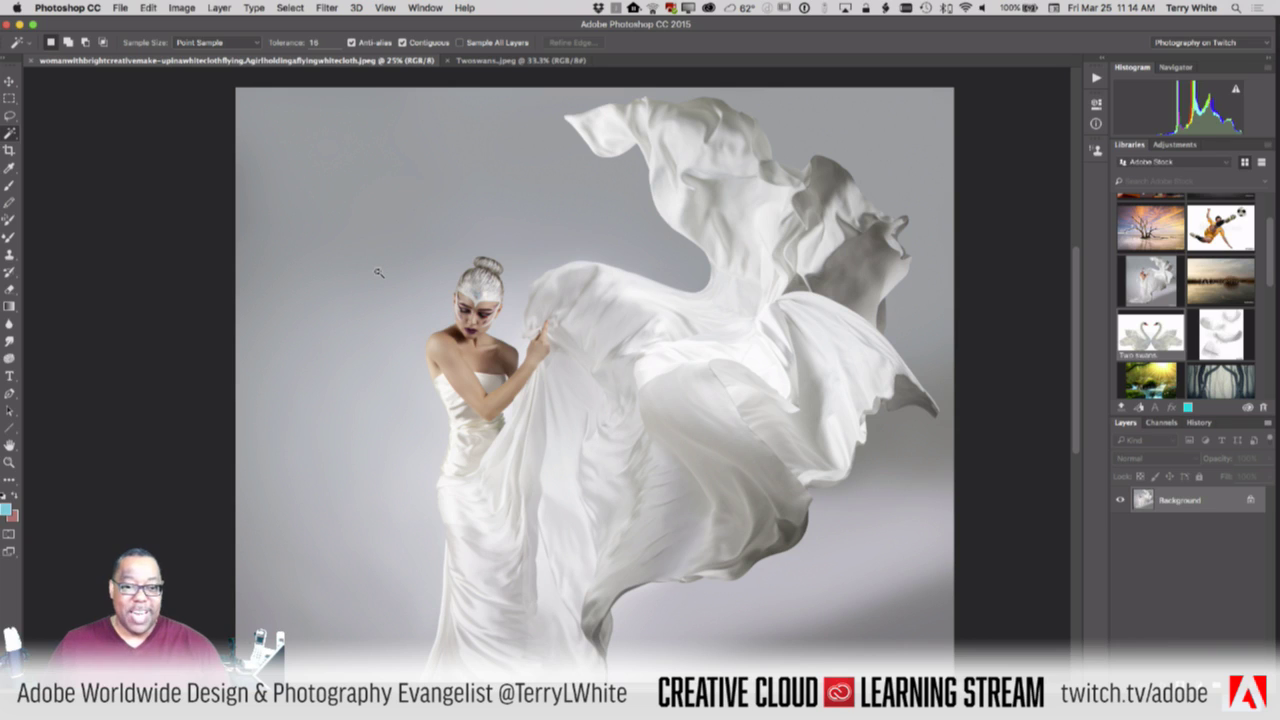
{"action": "left_click_drag", "start_coordinate": [325, 43], "coordinate": [267, 40]}
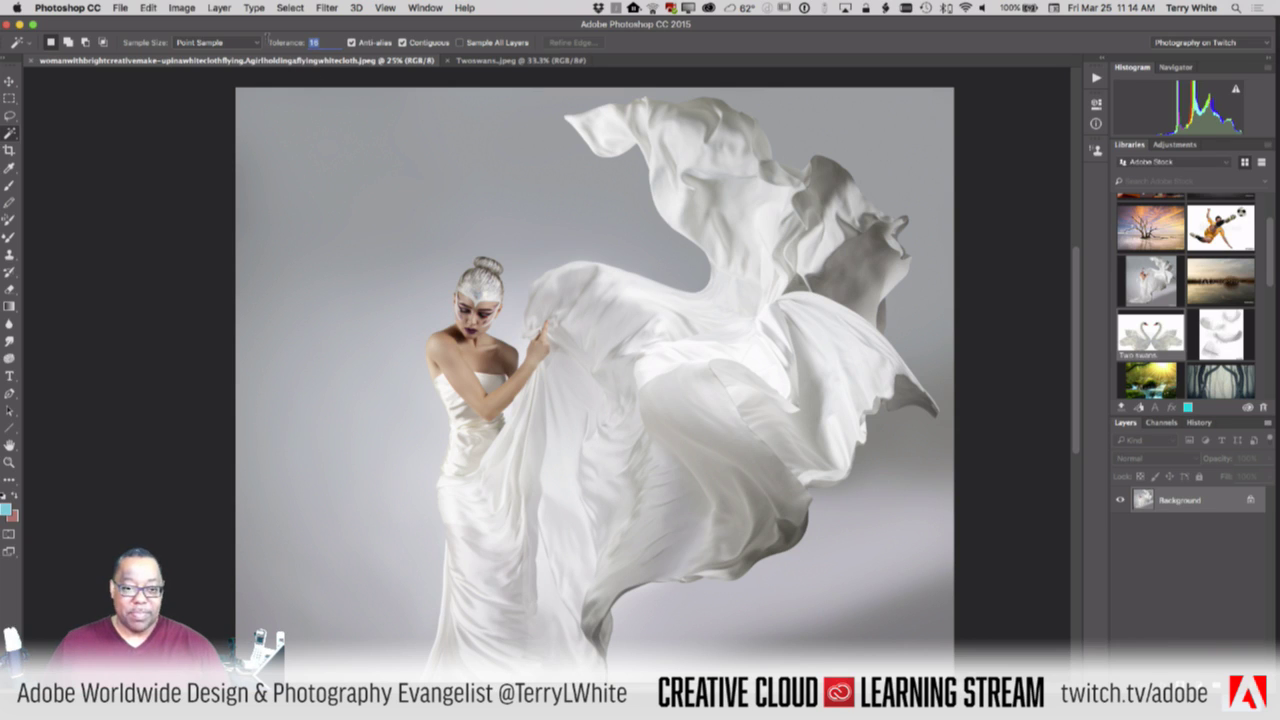
{"action": "type", "text": "2"}
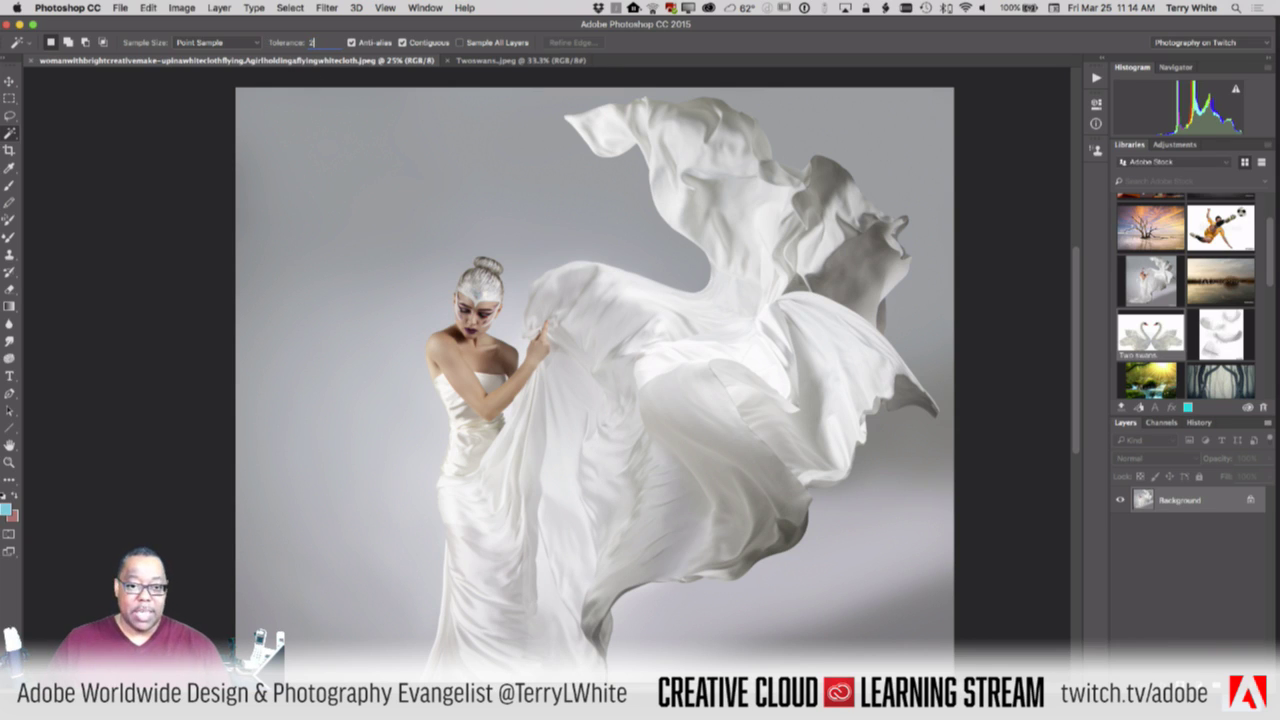
{"action": "type", "text": "2"}
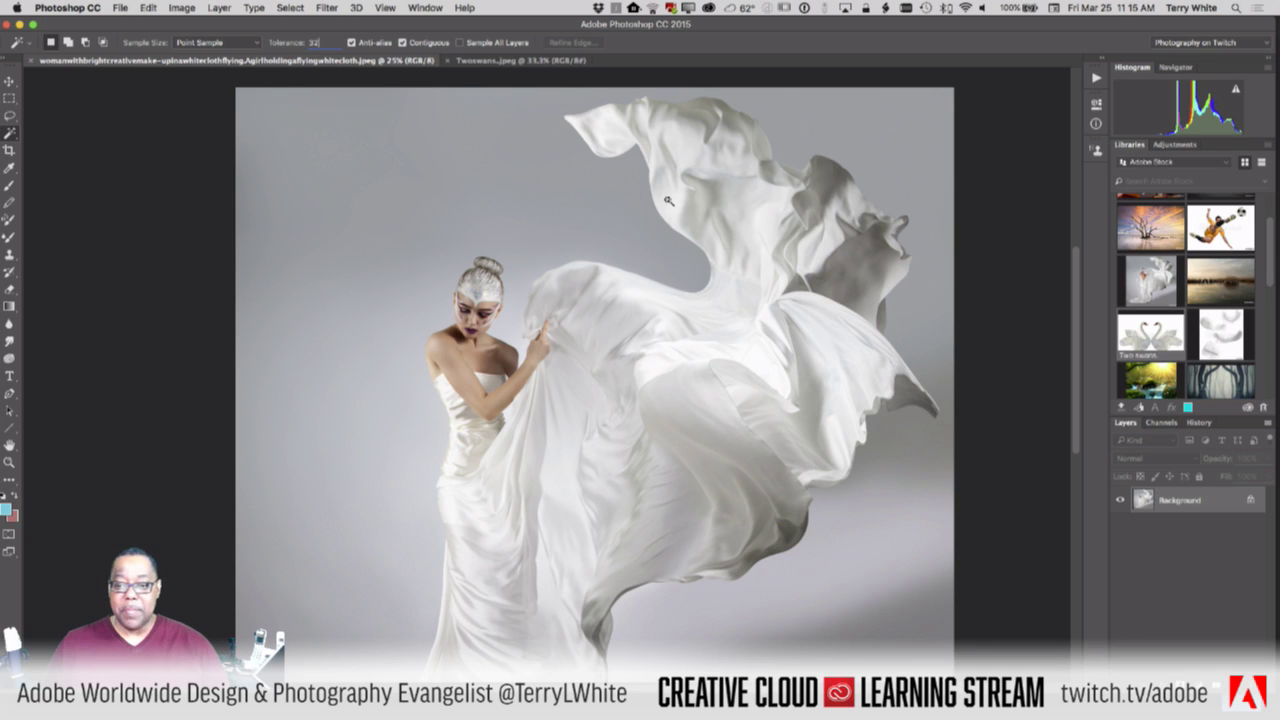
{"action": "left_click", "coordinate": [708, 239]}
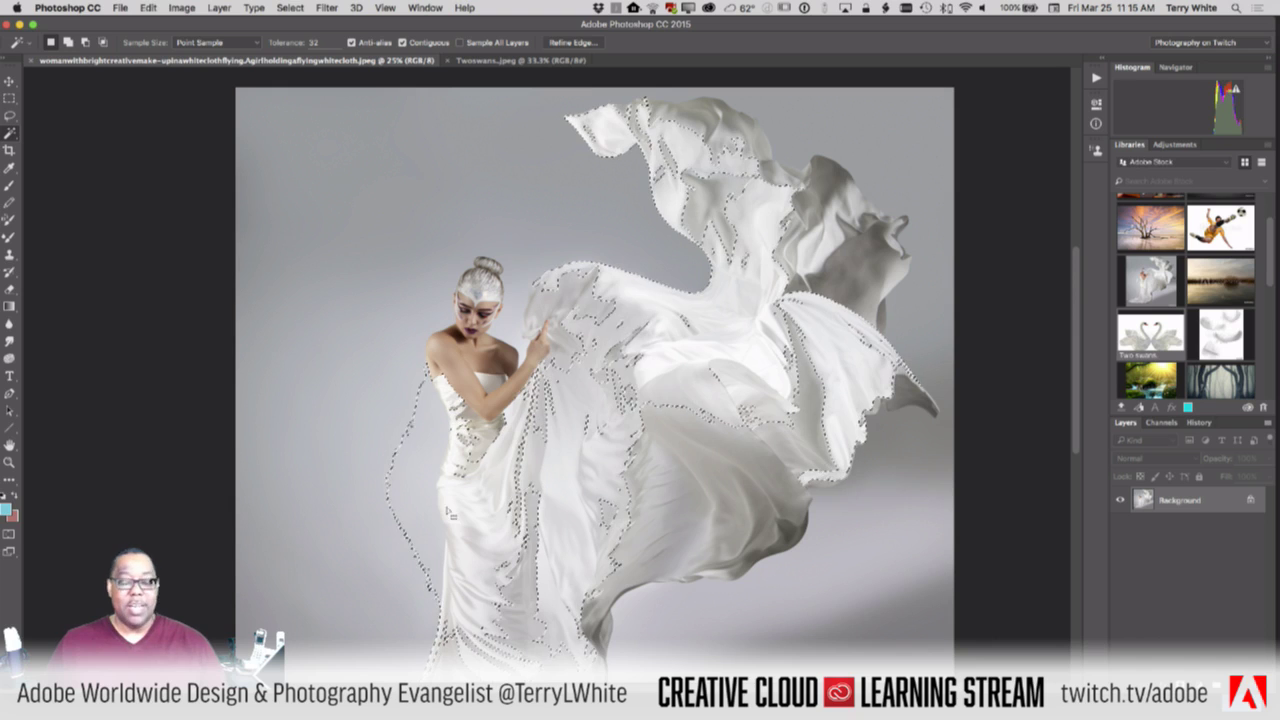
{"action": "key", "text": "shift"}
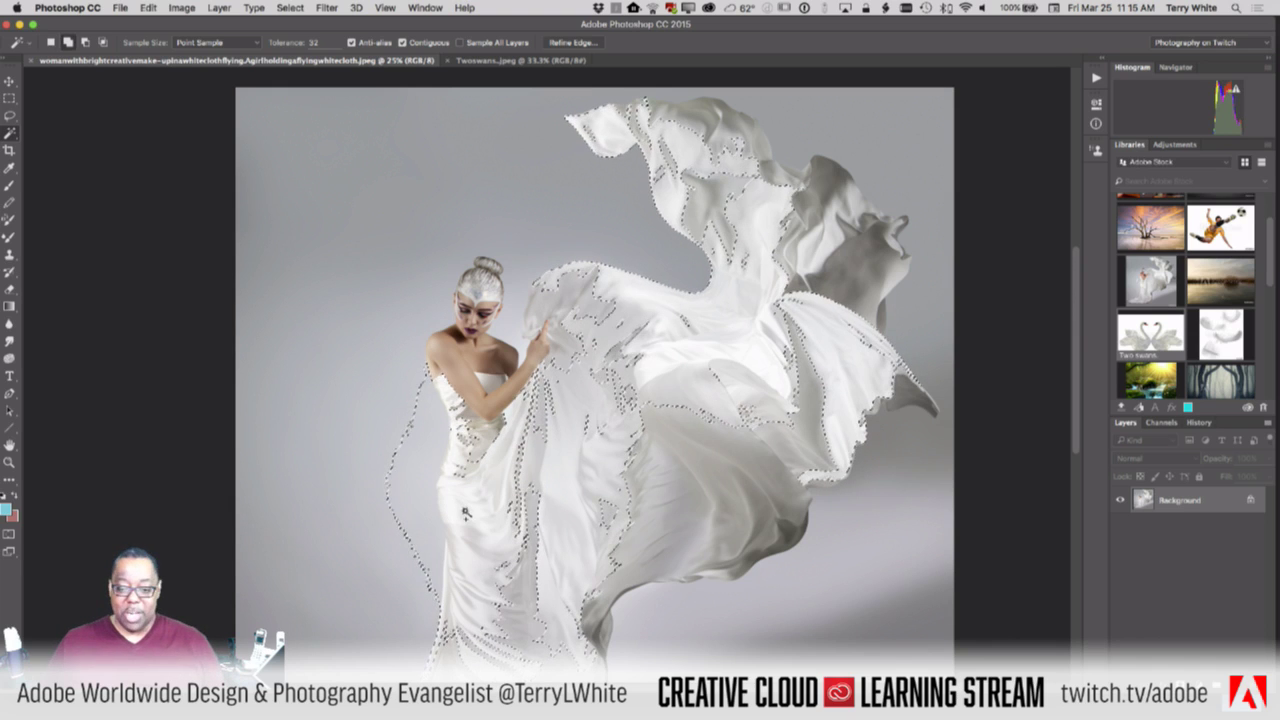
{"action": "left_click", "coordinate": [697, 441], "text": "shift"}
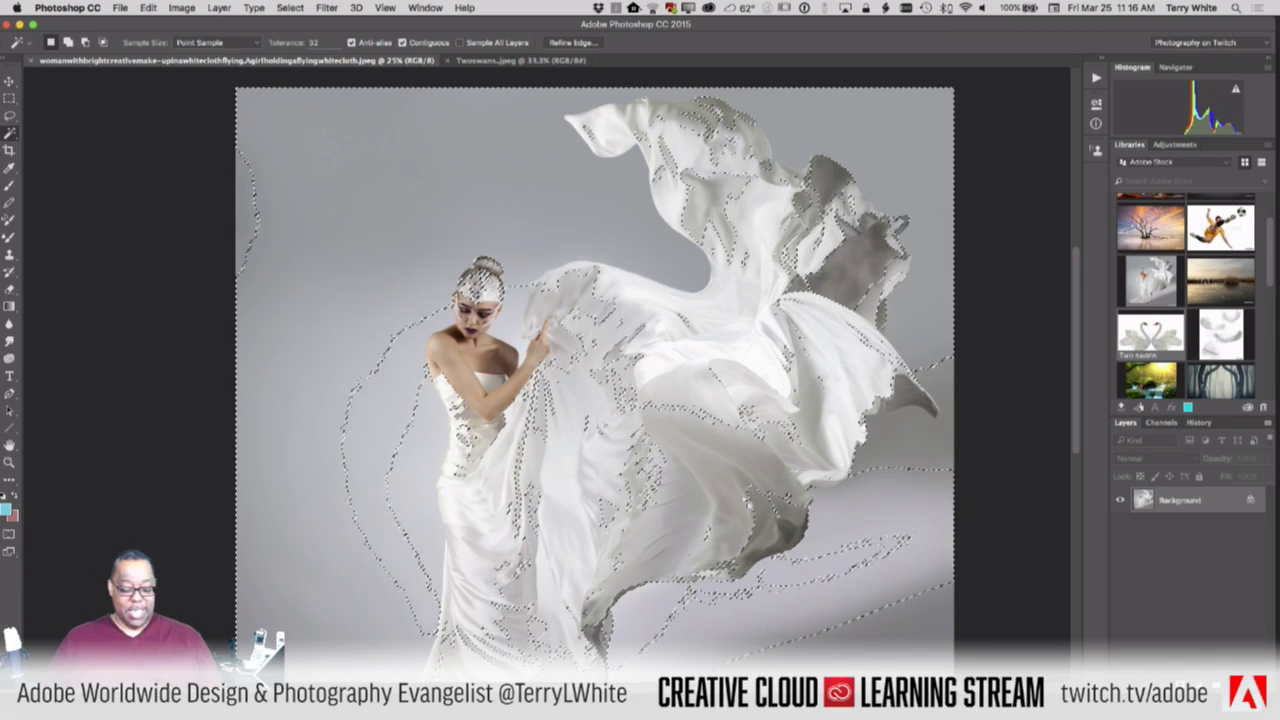
{"action": "key", "text": "super+d"}
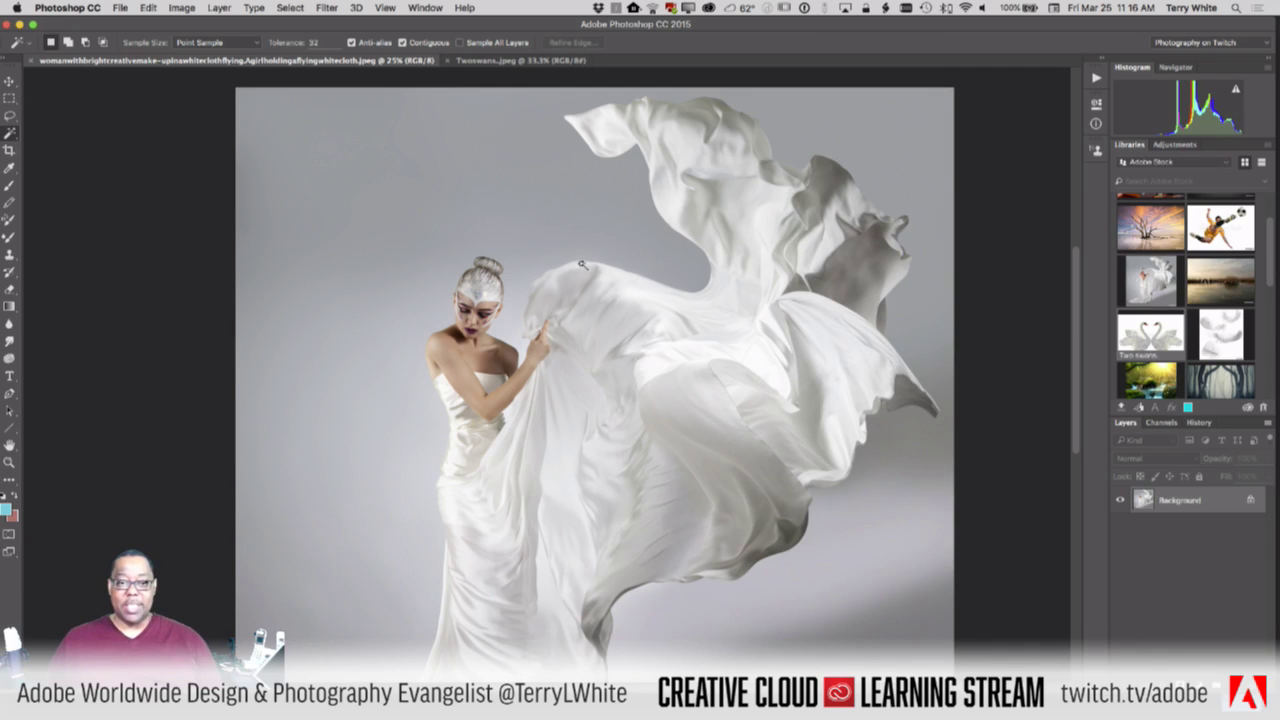
Set the Magic Wand tolerance to 16 and build up a selection of the flowing white cloth from several sampled folds
{"action": "left_click_drag", "start_coordinate": [319, 43], "coordinate": [297, 42]}
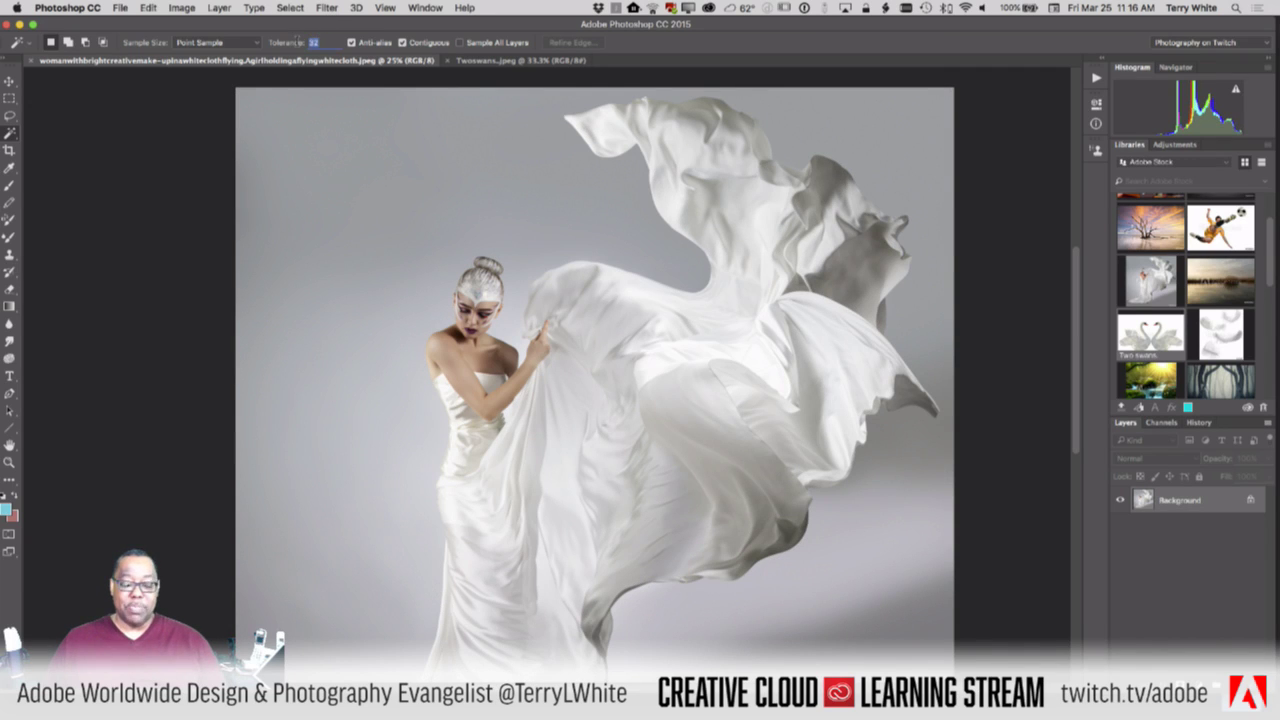
{"action": "type", "text": "15"}
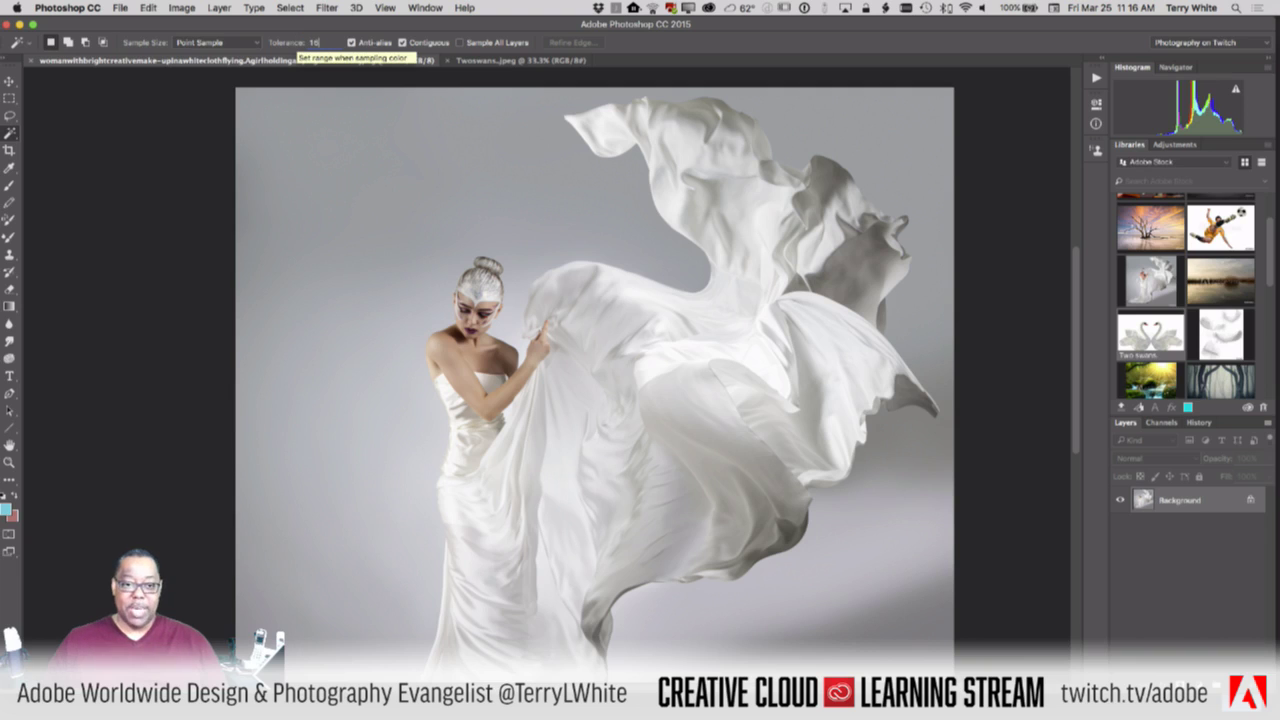
{"action": "left_click", "coordinate": [697, 220]}
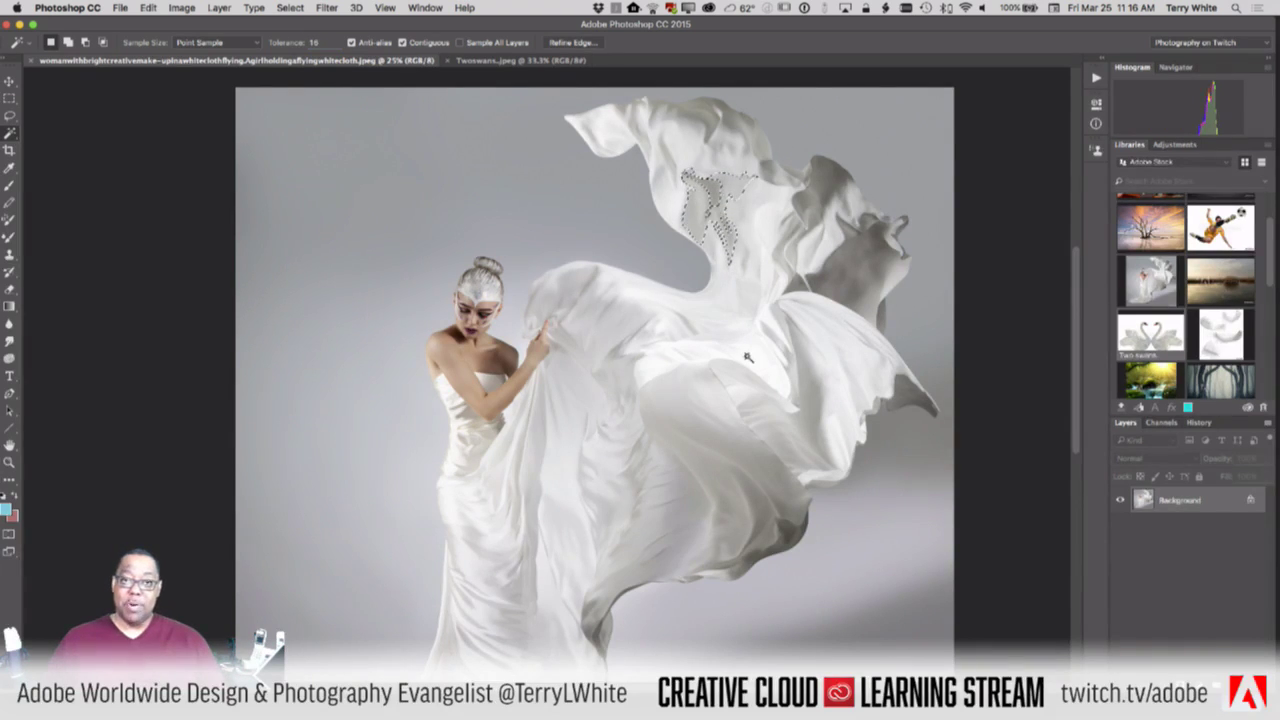
{"action": "left_click", "coordinate": [669, 197], "text": "shift"}
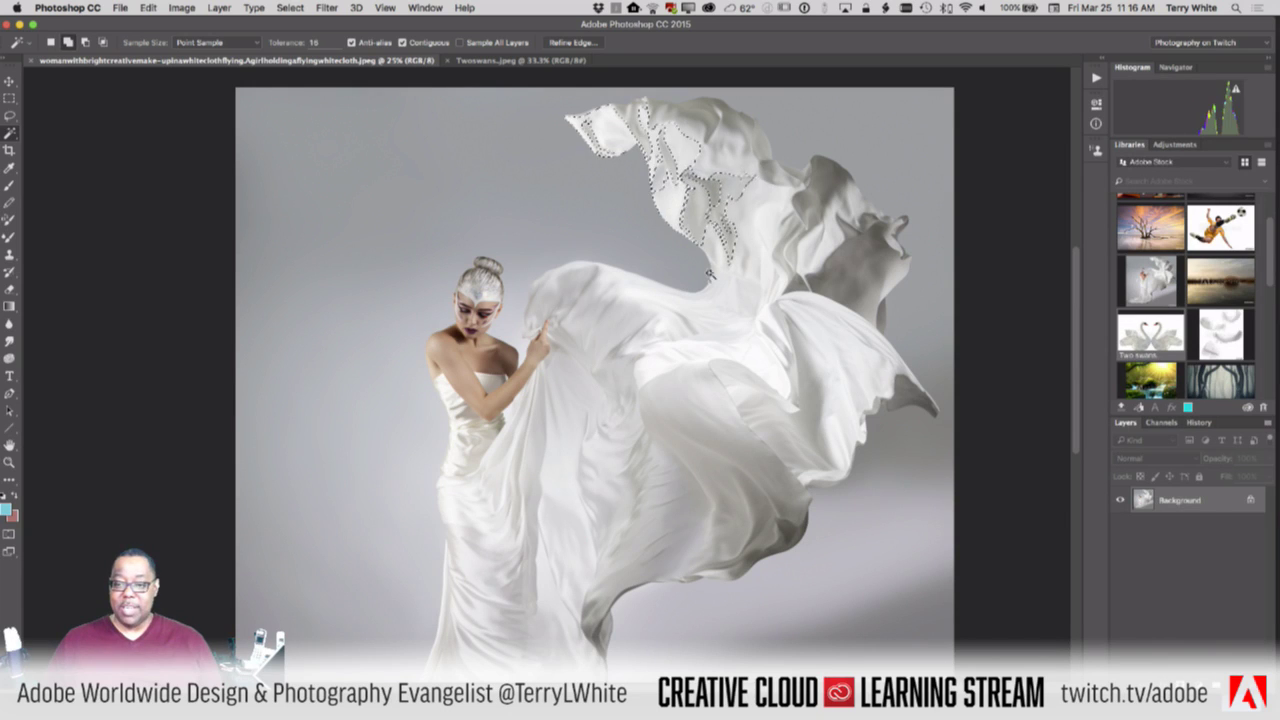
{"action": "left_click", "coordinate": [720, 204], "text": "shift"}
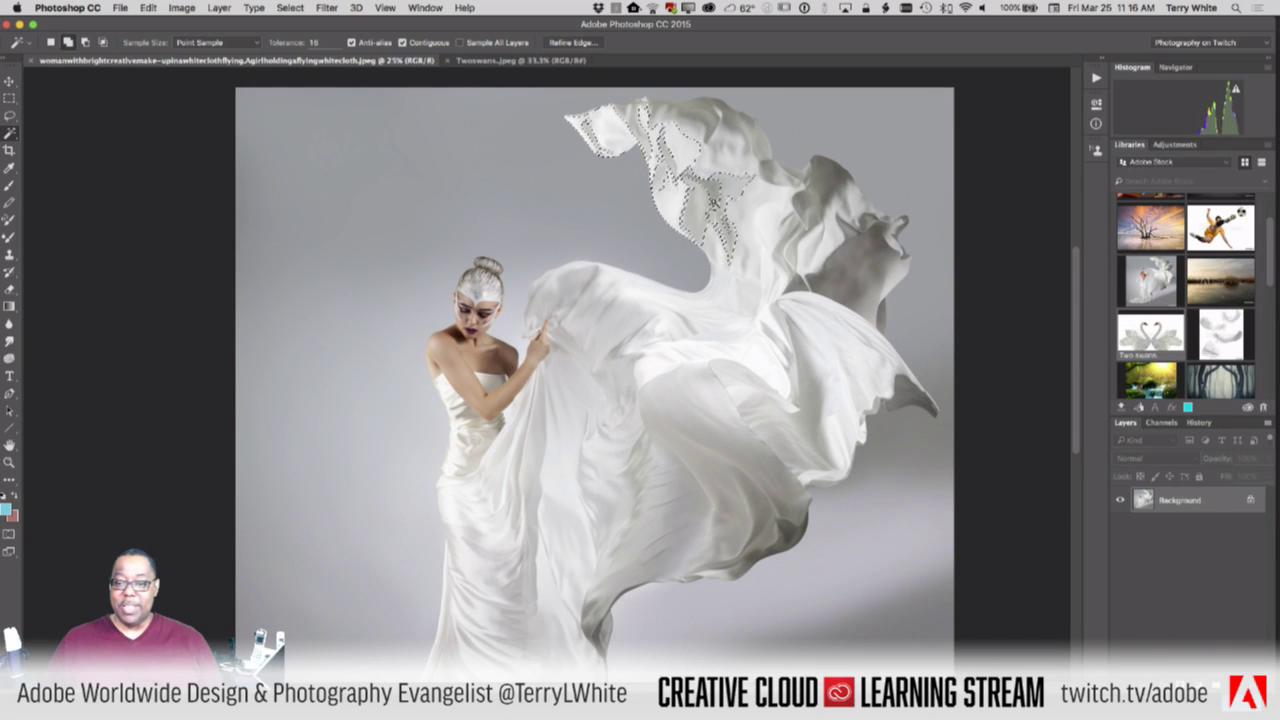
{"action": "left_click", "coordinate": [746, 166], "text": "shift"}
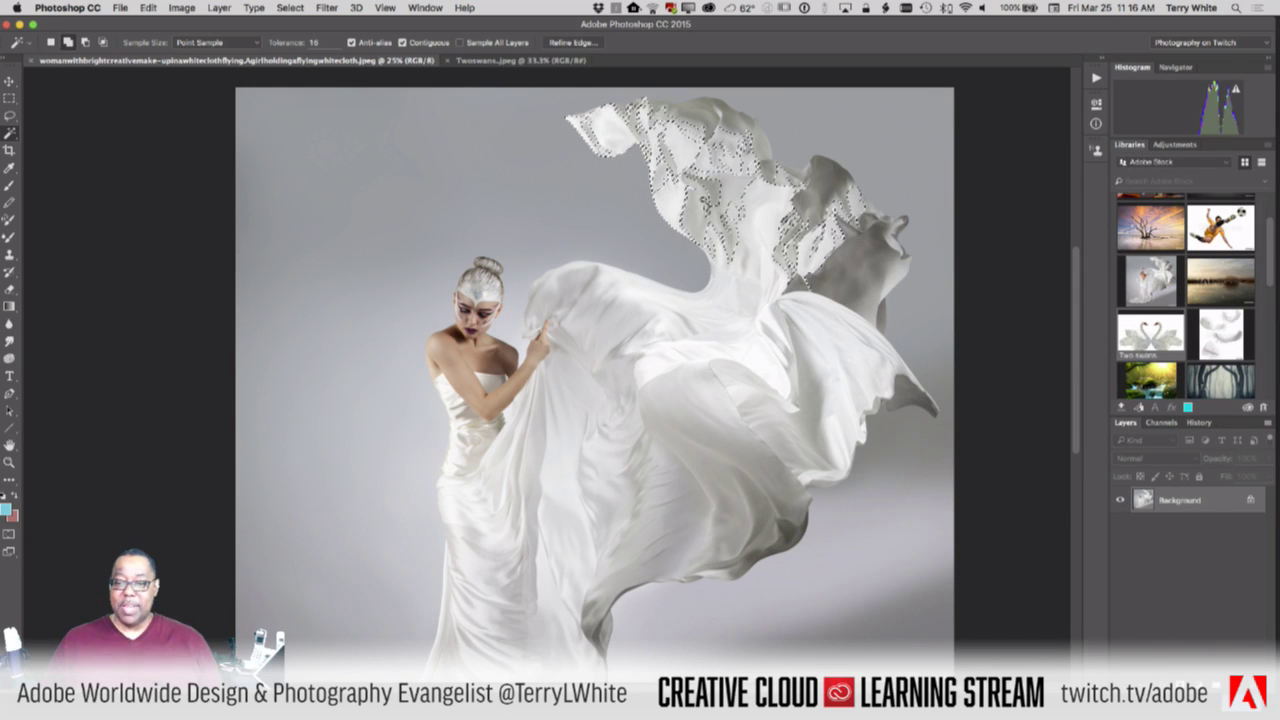
{"action": "left_click", "coordinate": [784, 188], "text": "shift"}
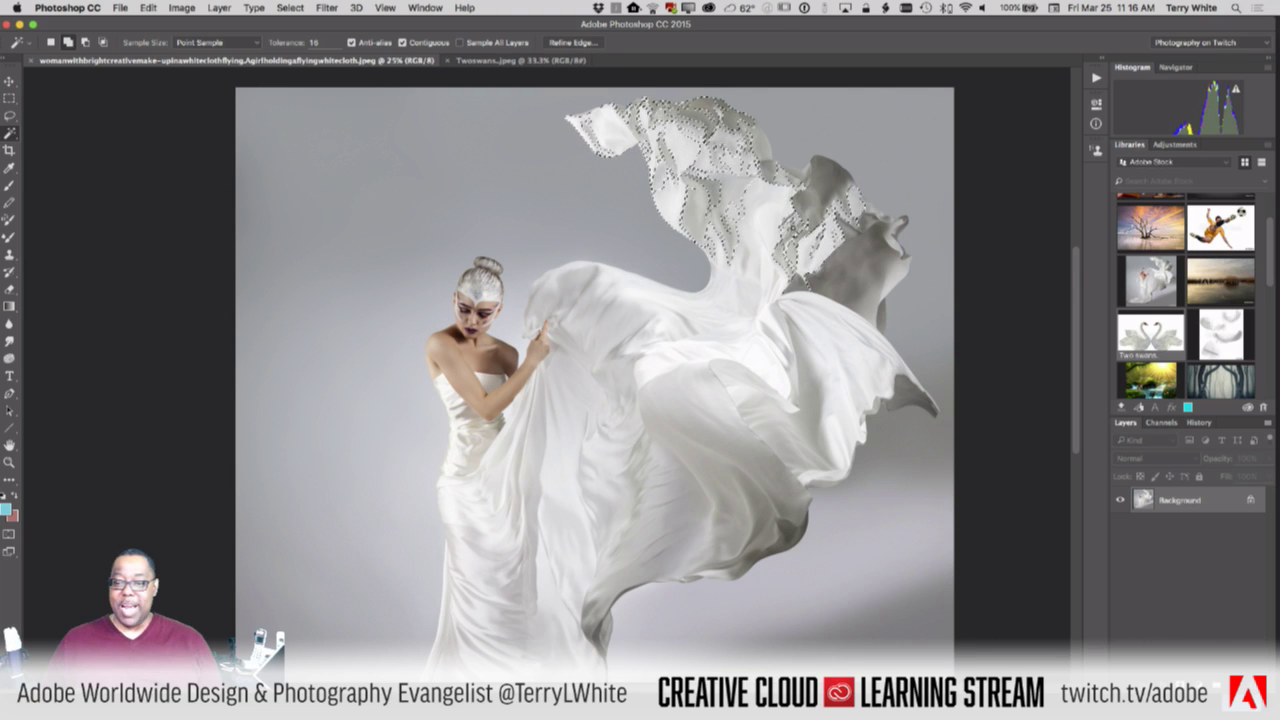
{"action": "left_click", "coordinate": [712, 176], "text": "shift"}
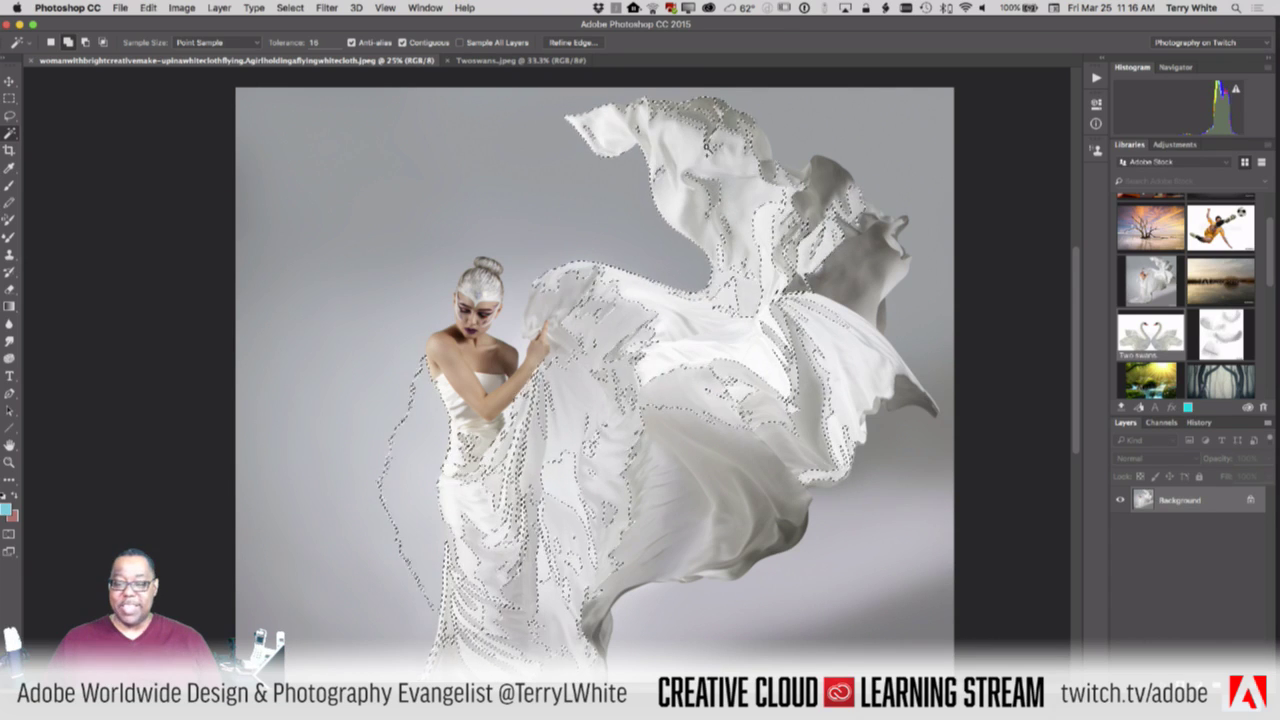
{"action": "left_click", "coordinate": [566, 298], "text": "shift"}
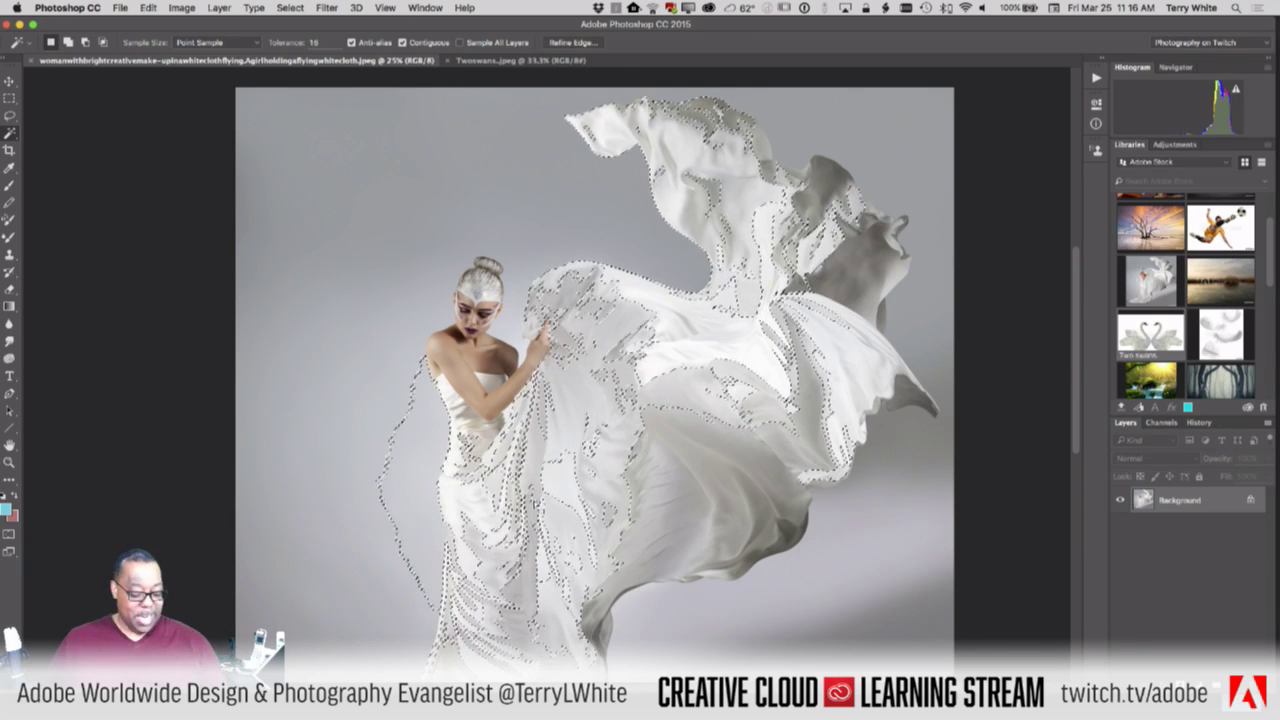
Clear the cloth selection and try to select the woman's skin with the Magic Wand at tolerance 16, clearing that selection too
{"action": "key", "text": "super+d"}
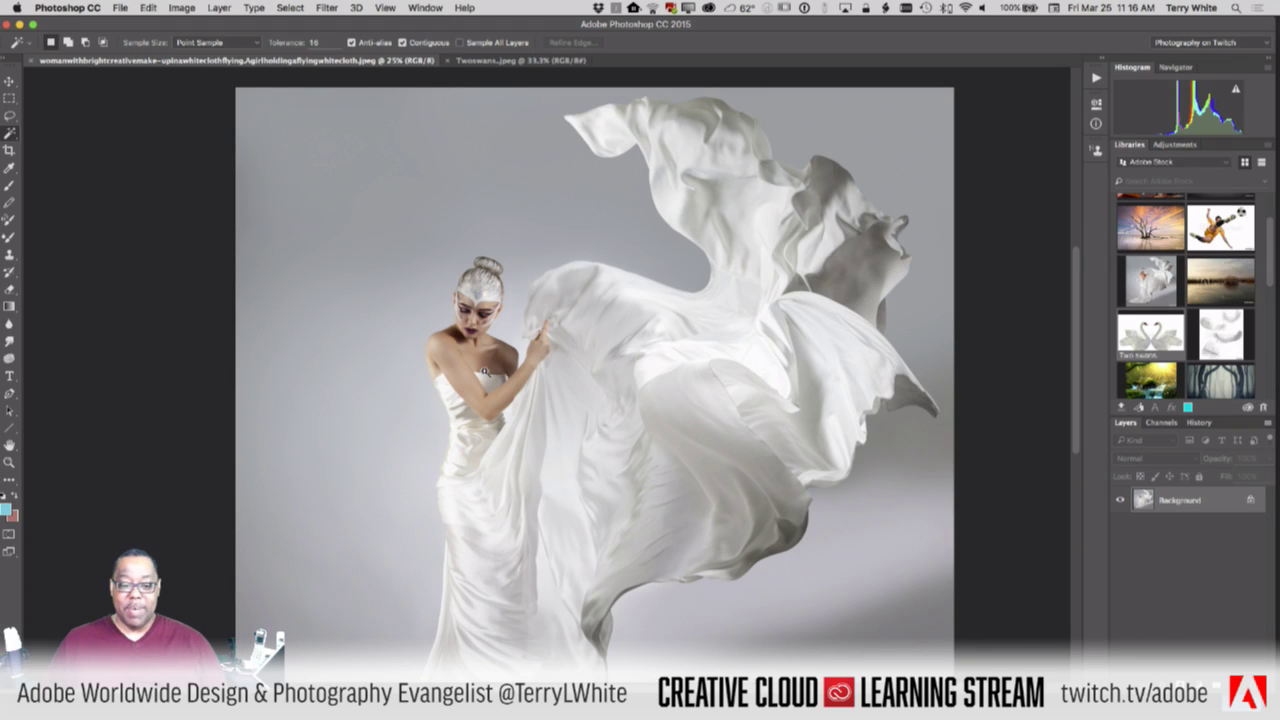
{"action": "left_click", "coordinate": [462, 368]}
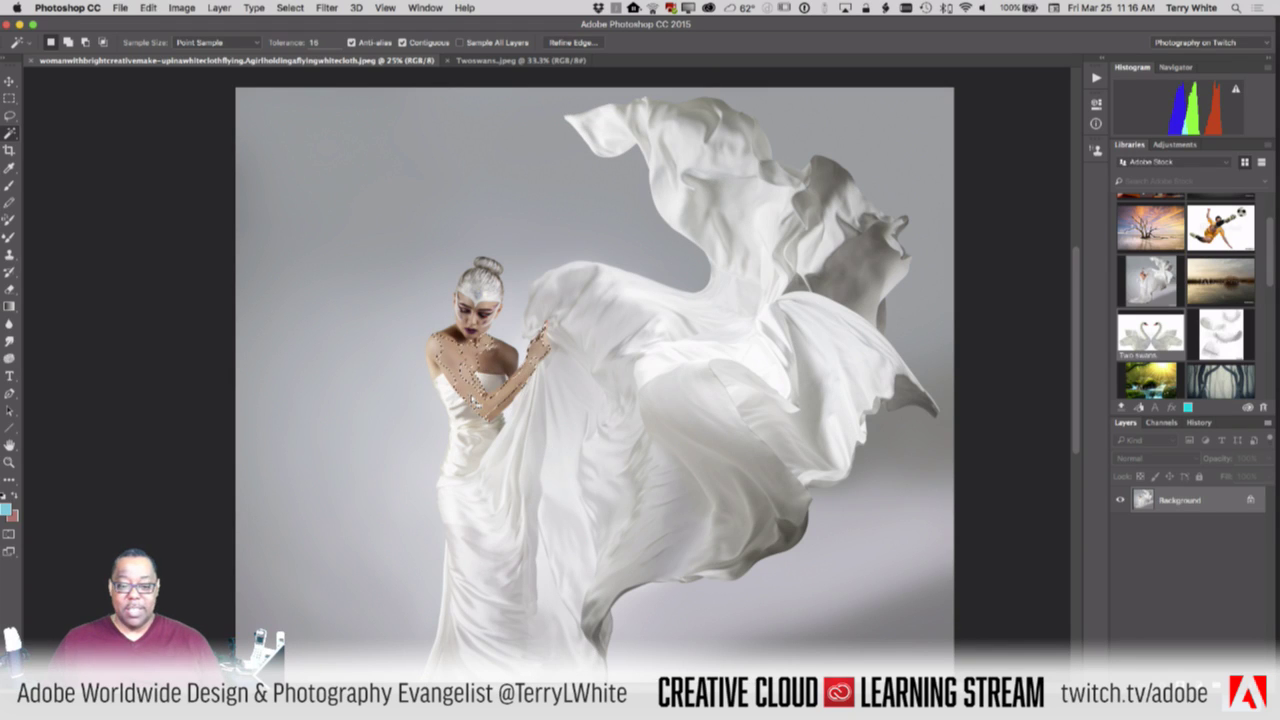
{"action": "left_click", "coordinate": [471, 382], "text": "shift"}
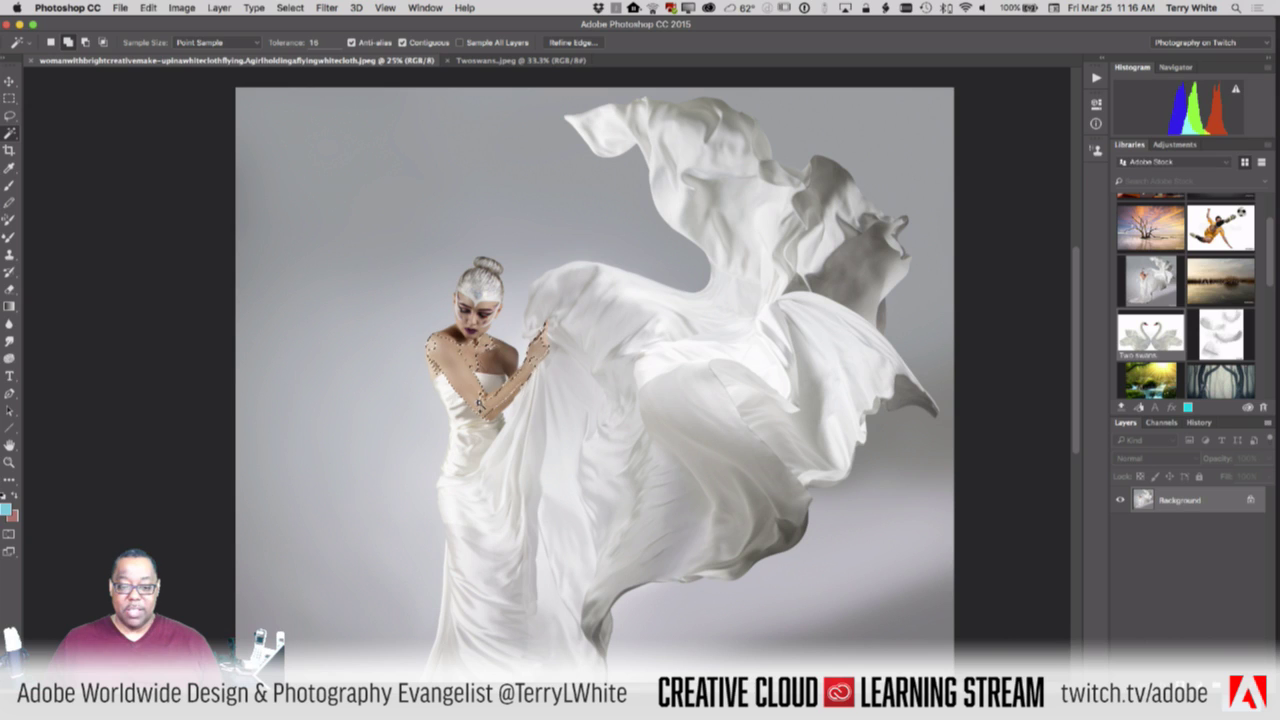
{"action": "left_click", "coordinate": [480, 402], "text": "shift"}
{"action": "left_click", "coordinate": [486, 350], "text": "shift"}
{"action": "left_click", "coordinate": [502, 366], "text": "shift"}
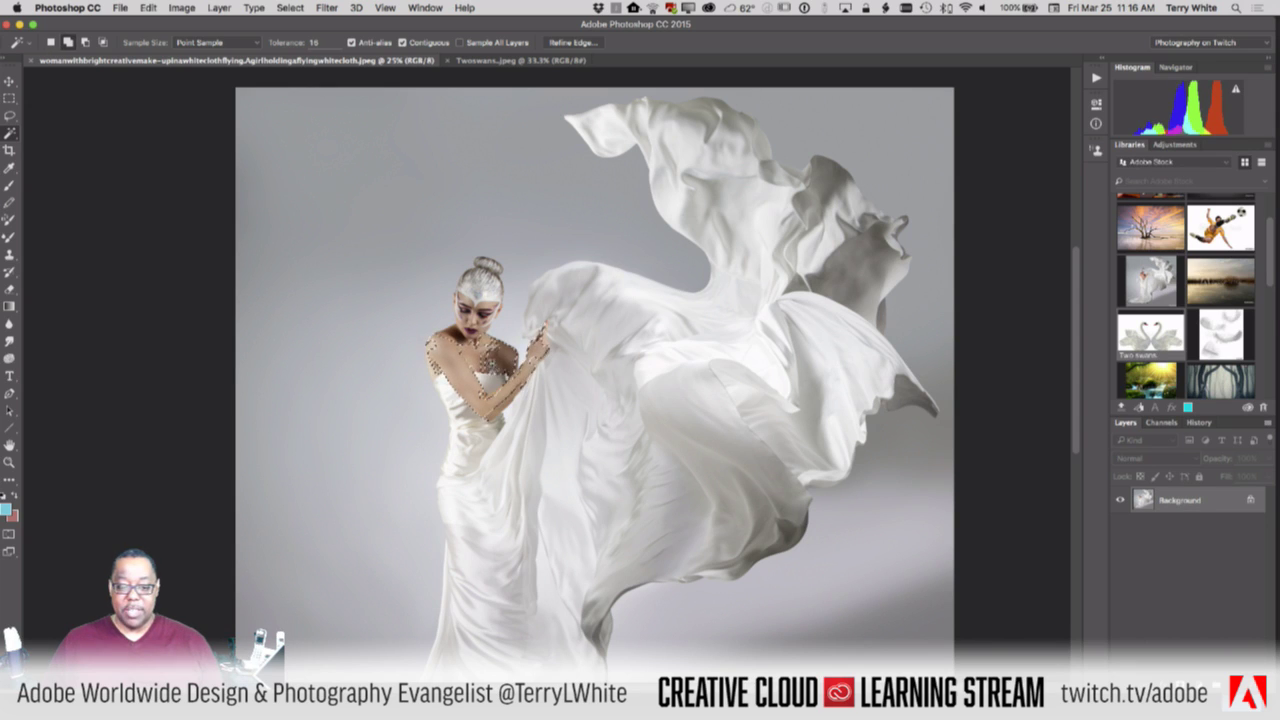
{"action": "left_click", "coordinate": [490, 366], "text": "shift"}
{"action": "left_click", "coordinate": [485, 348], "text": "shift"}
{"action": "left_click", "coordinate": [485, 348], "text": "shift"}
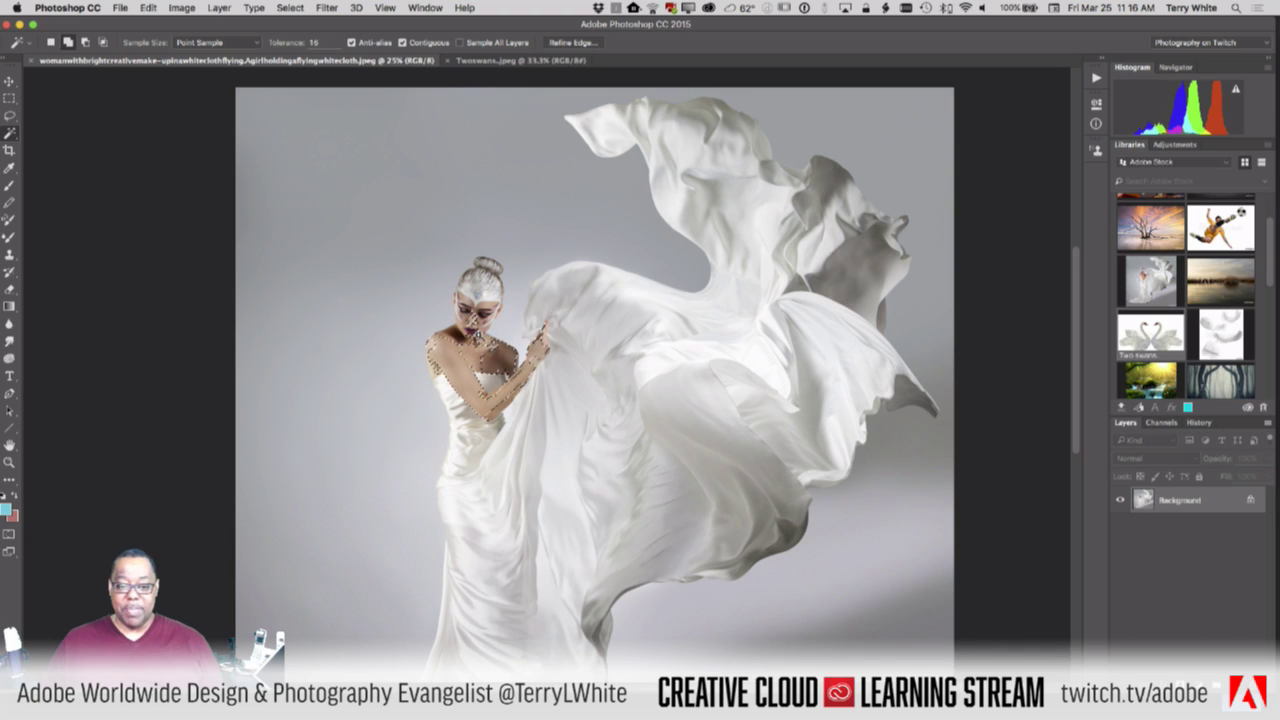
{"action": "key", "text": "super+d"}
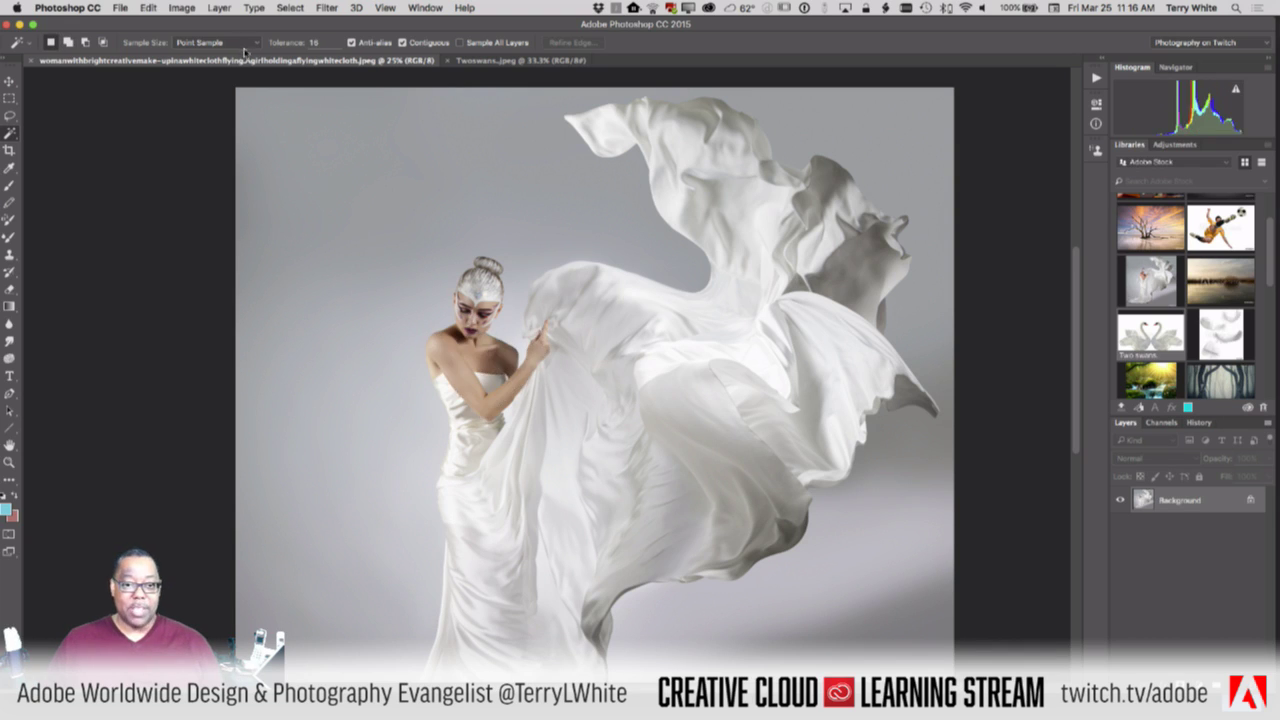
Set the Magic Wand tolerance to 32 and build up a selection of the skin on the woman's chest, shoulders and arms
{"action": "double_click", "coordinate": [316, 43]}
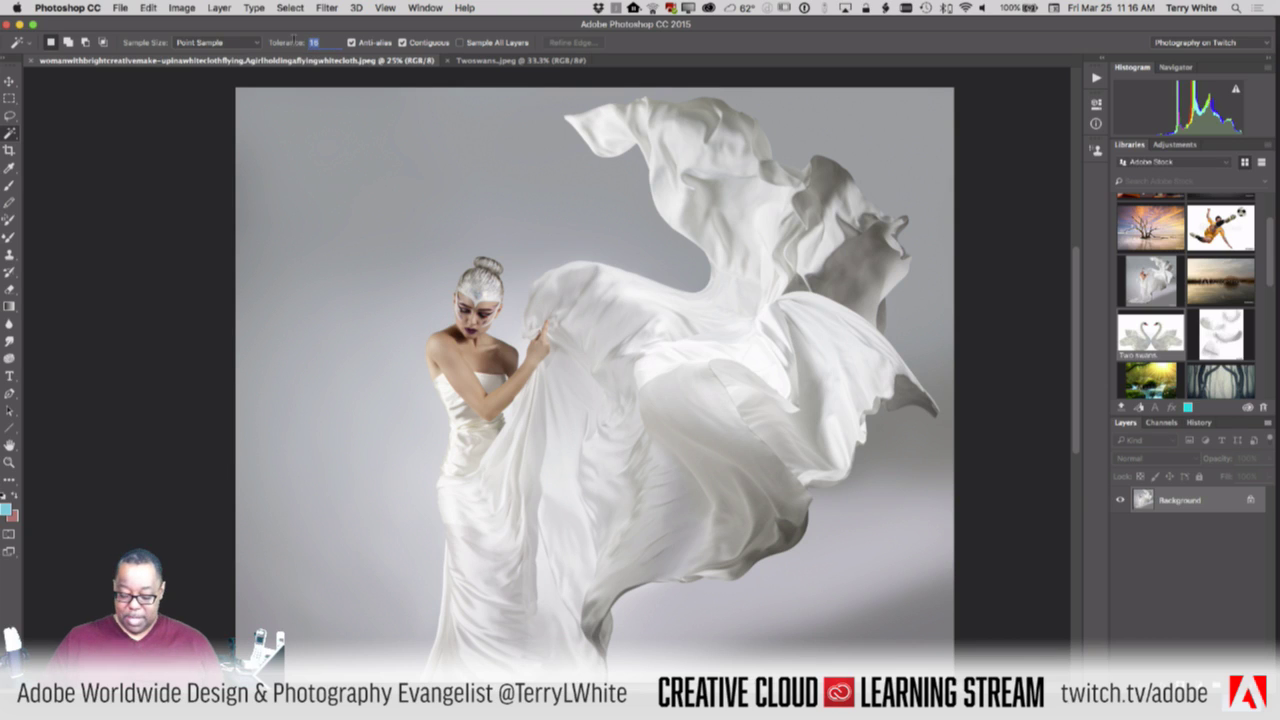
{"action": "type", "text": "32"}
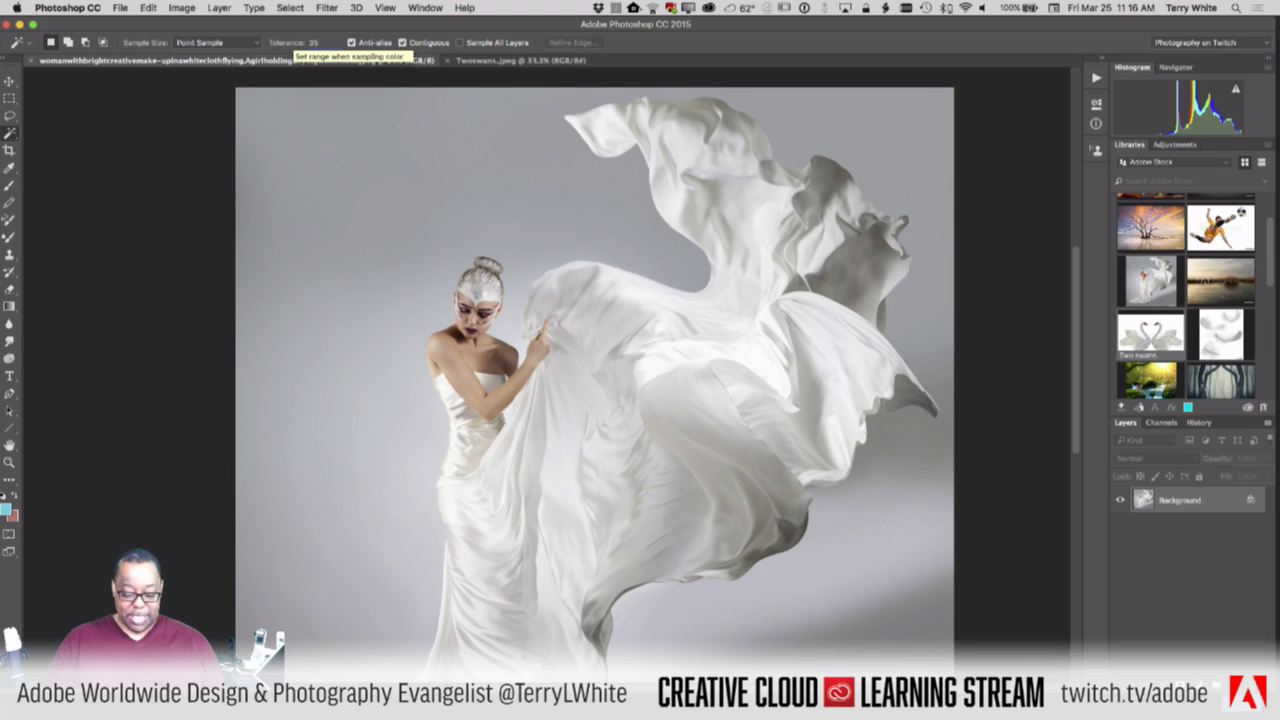
{"action": "scroll", "coordinate": [308, 217], "scroll_direction": "right", "scroll_amount": 10}
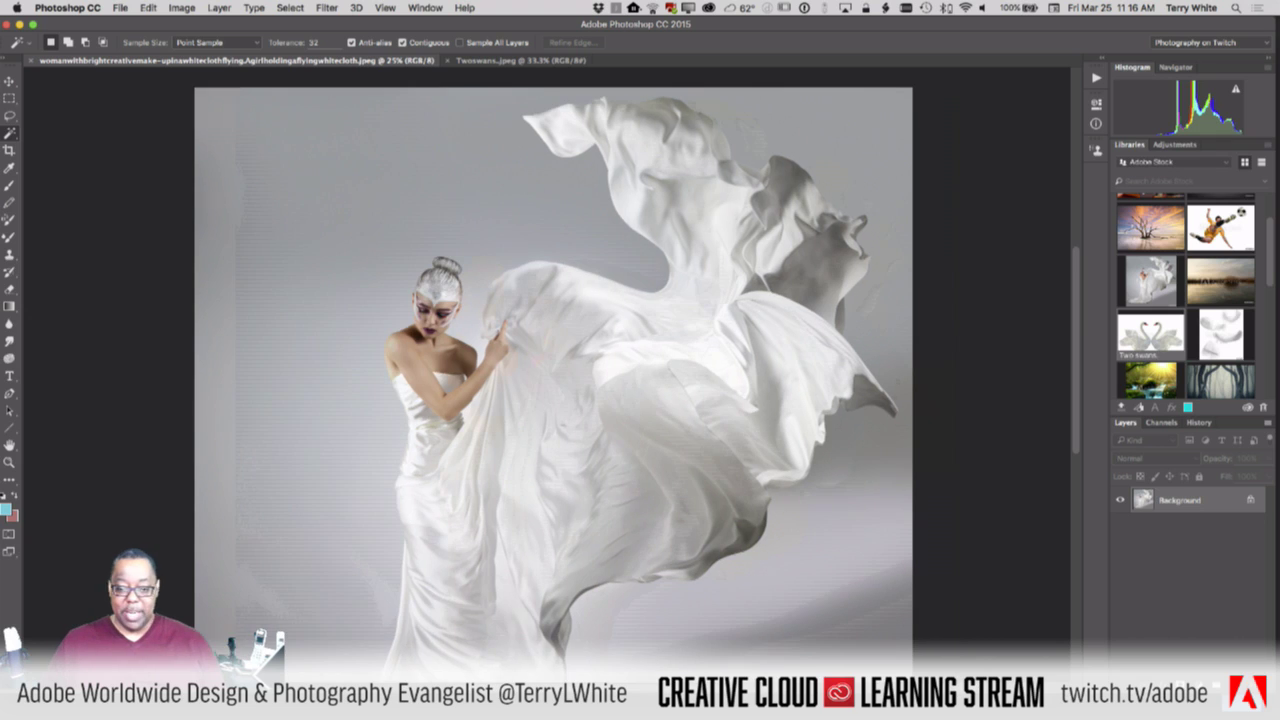
{"action": "scroll", "coordinate": [308, 217], "scroll_direction": "left", "scroll_amount": 8}
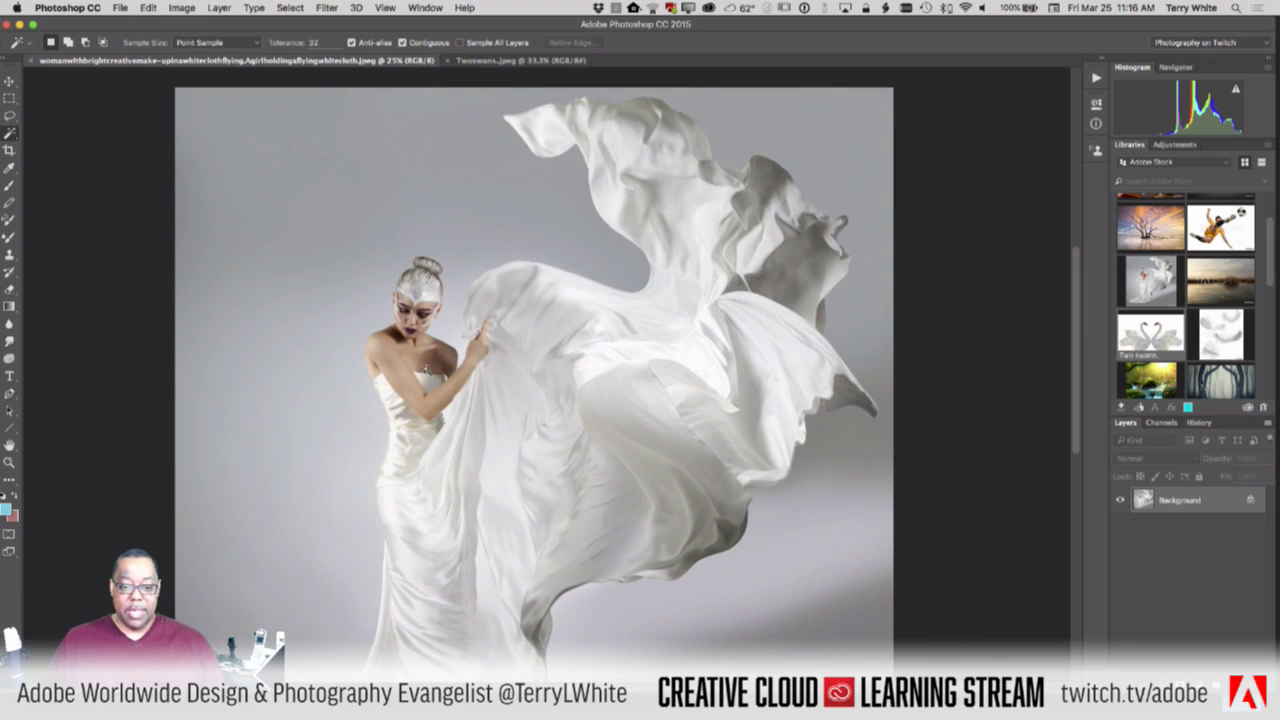
{"action": "left_click", "coordinate": [440, 355]}
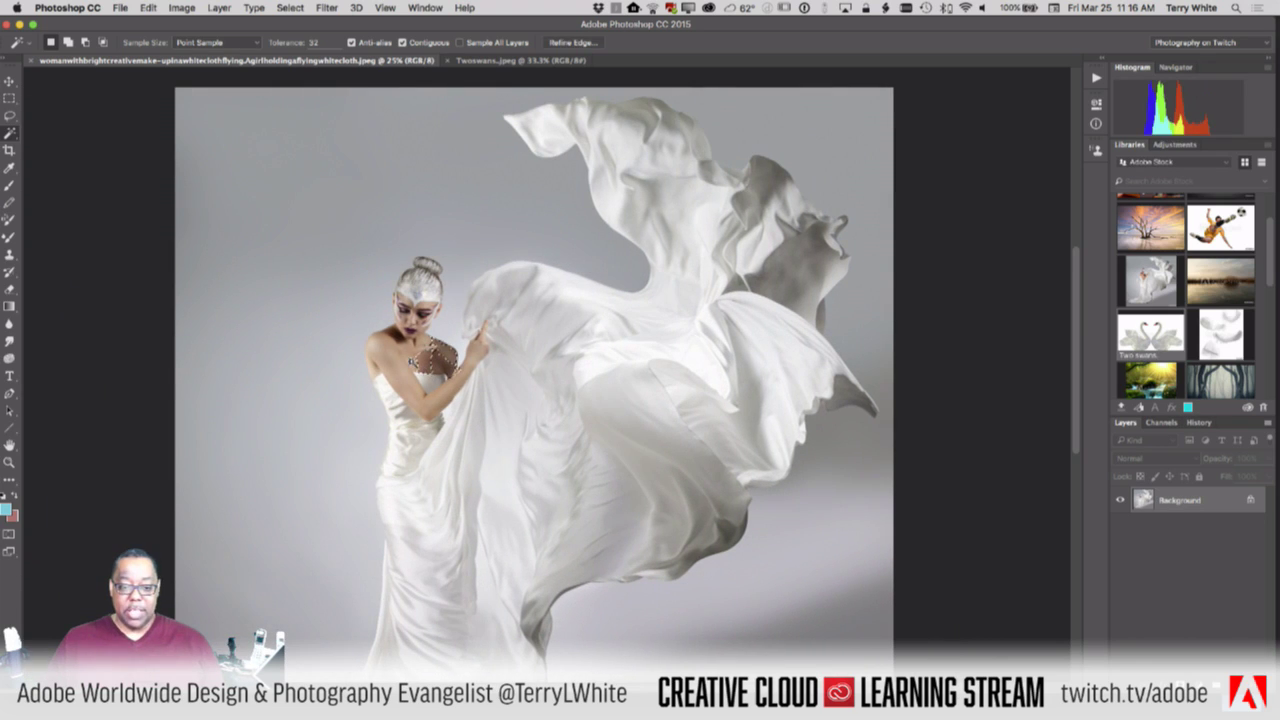
{"action": "left_click", "coordinate": [374, 342], "text": "shift"}
{"action": "left_click", "coordinate": [420, 355], "text": "shift"}
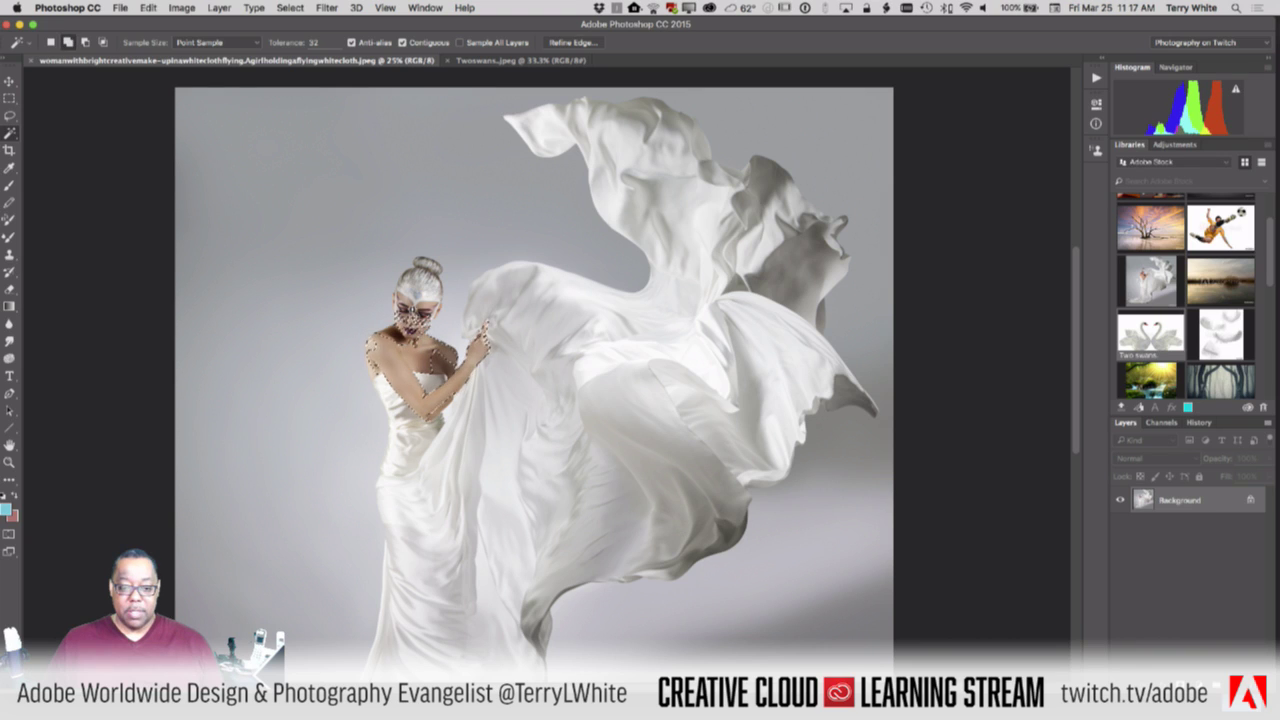
{"action": "left_click", "coordinate": [446, 358], "text": "shift"}
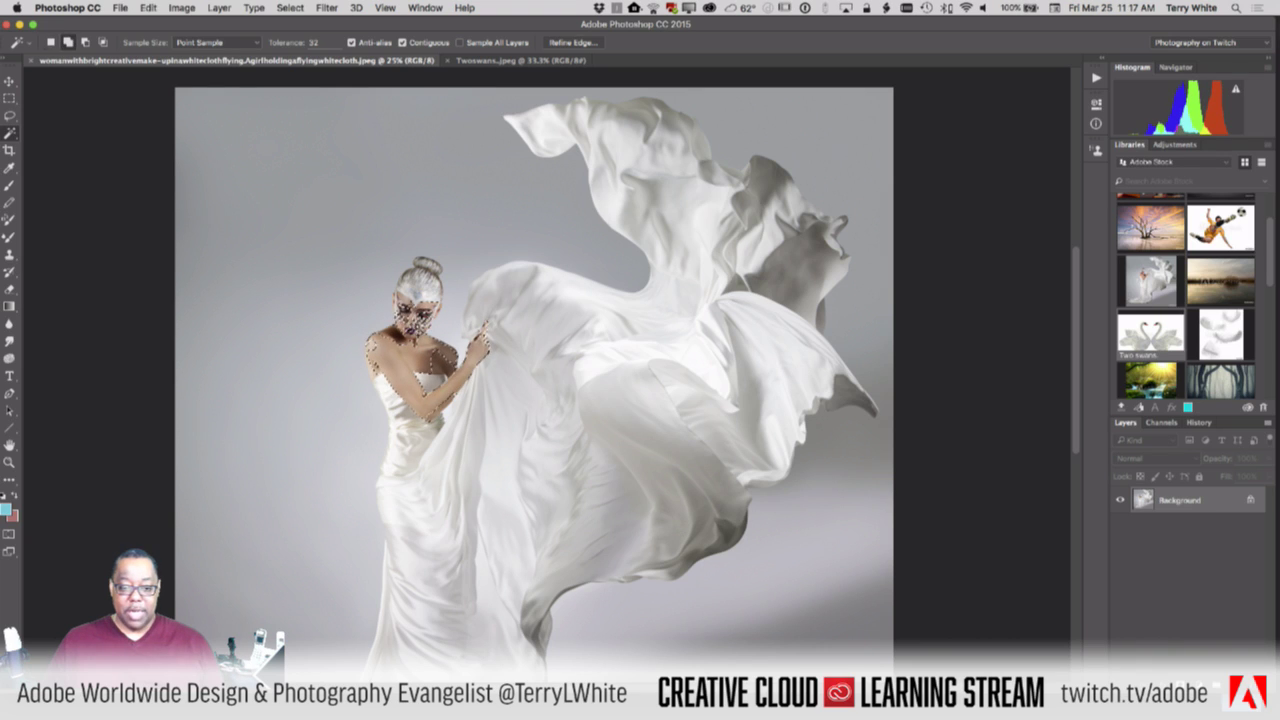
Extend the Magic Wand skin selection over the woman's face and the missing parts of her shoulder and chest
{"action": "left_click", "coordinate": [415, 323], "text": "shift"}
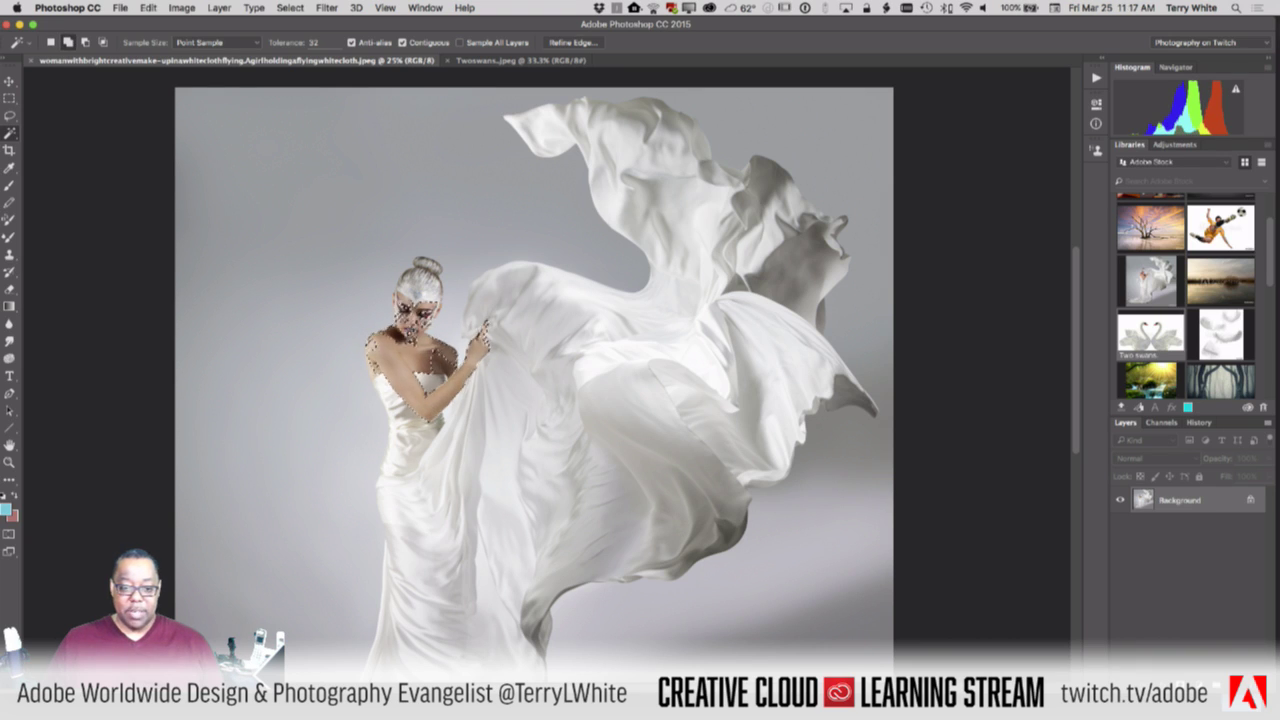
{"action": "left_click", "coordinate": [410, 333], "text": "shift"}
{"action": "left_click", "coordinate": [405, 322], "text": "shift"}
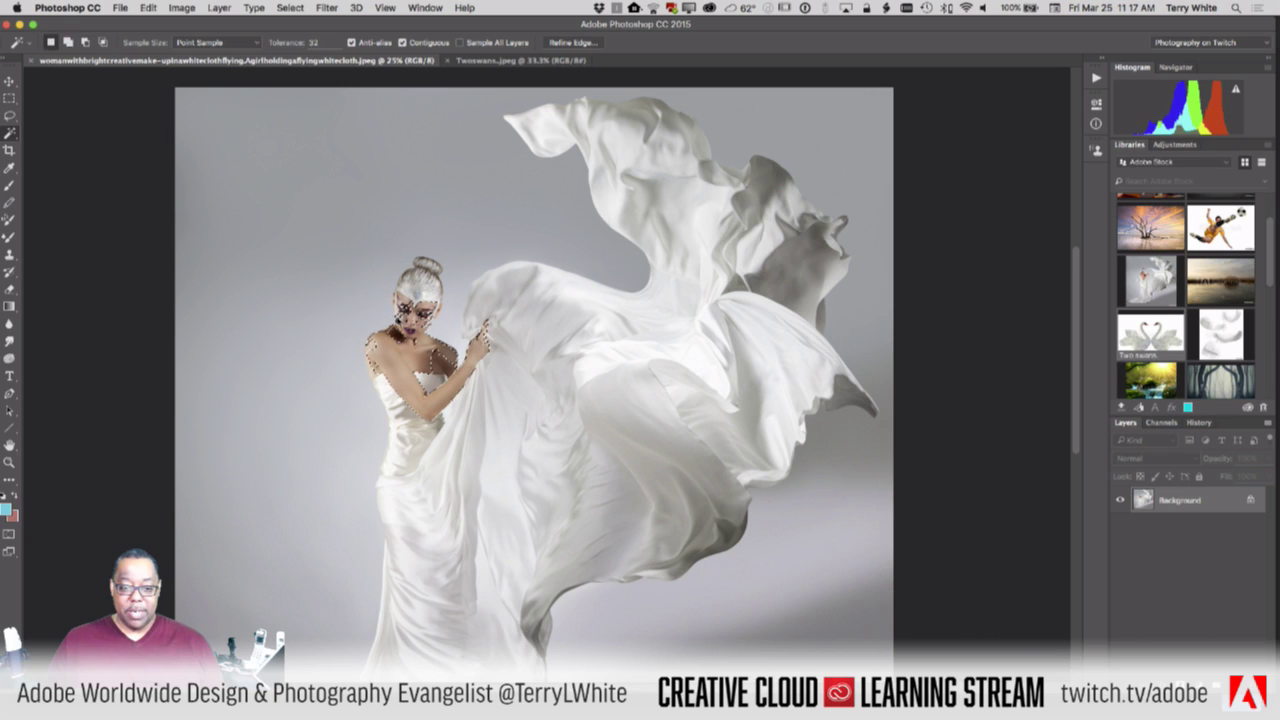
{"action": "left_click", "coordinate": [378, 357], "text": "shift"}
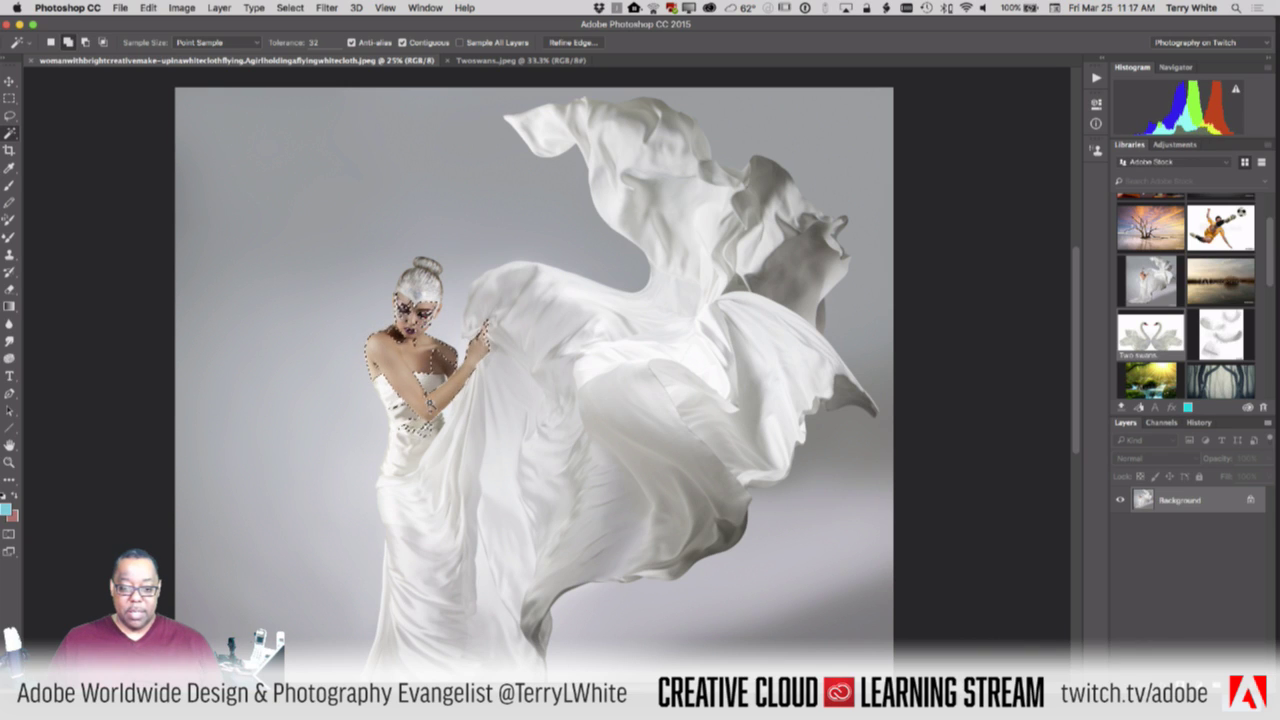
{"action": "left_click", "coordinate": [448, 368], "text": "shift"}
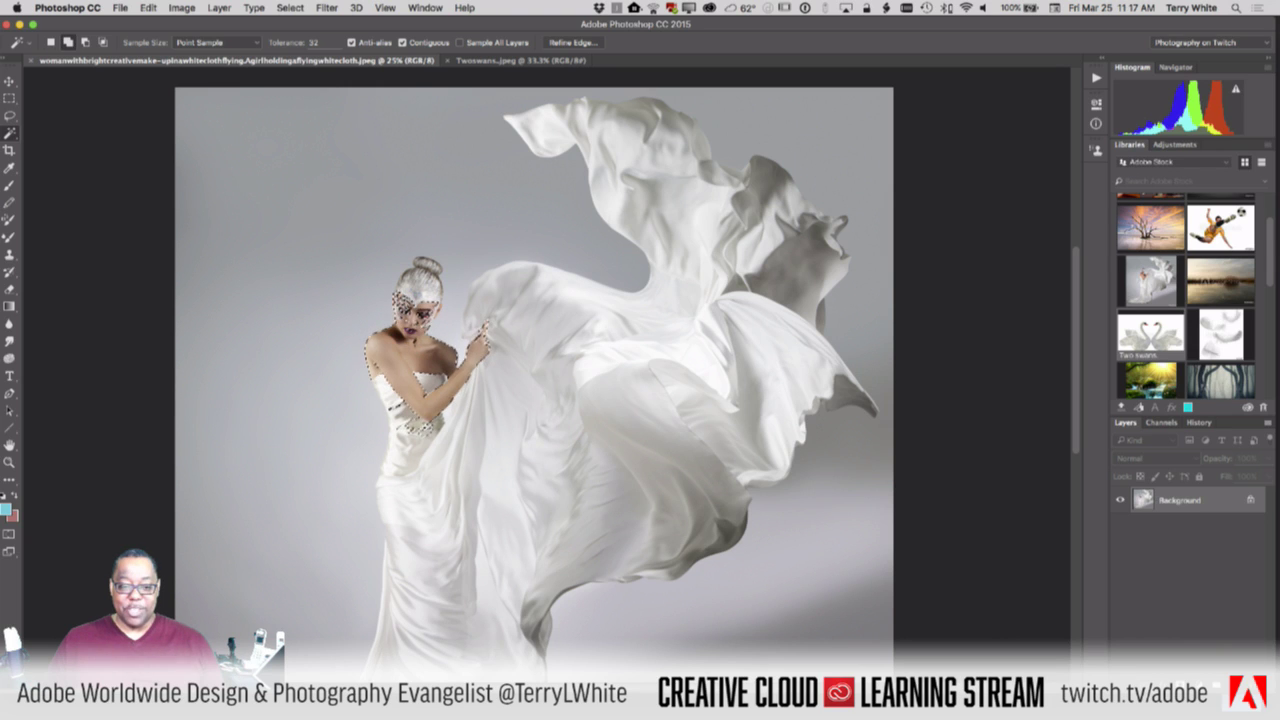
Try adding the white cloth to the skin selection, undo the addition, and deselect everything
{"action": "left_click", "coordinate": [535, 430], "text": "shift"}
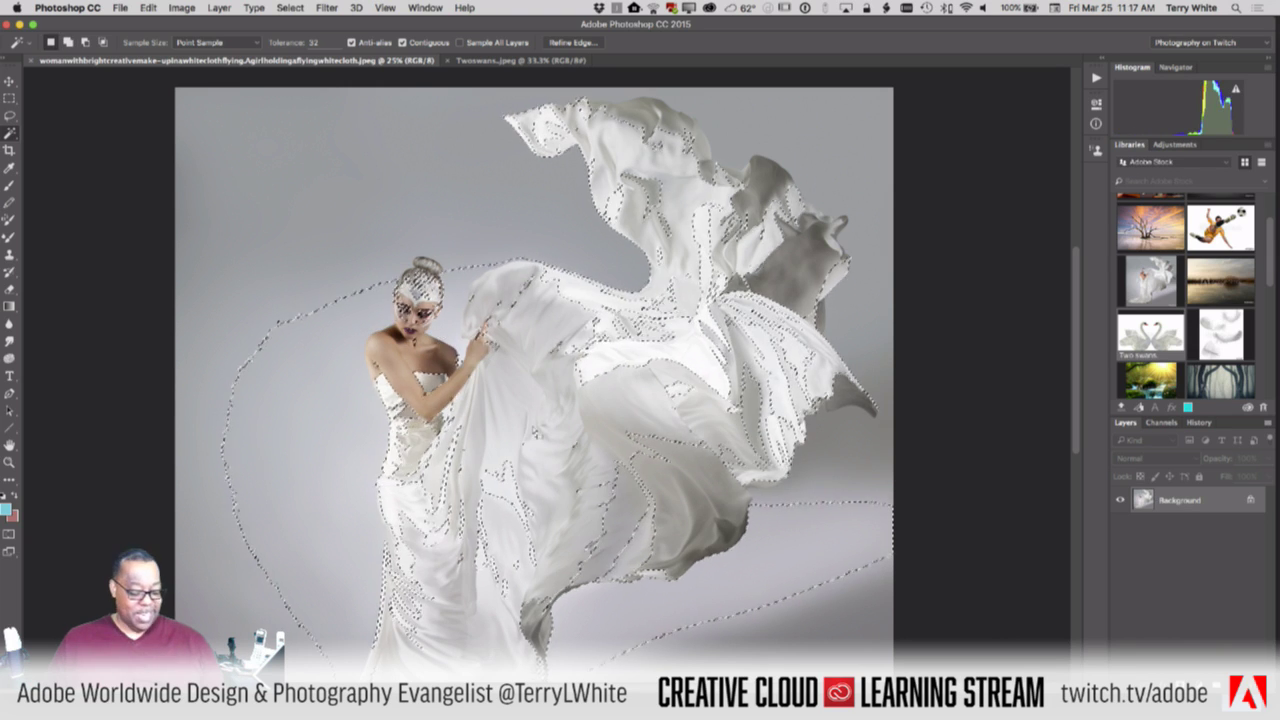
{"action": "key", "text": "super+z"}
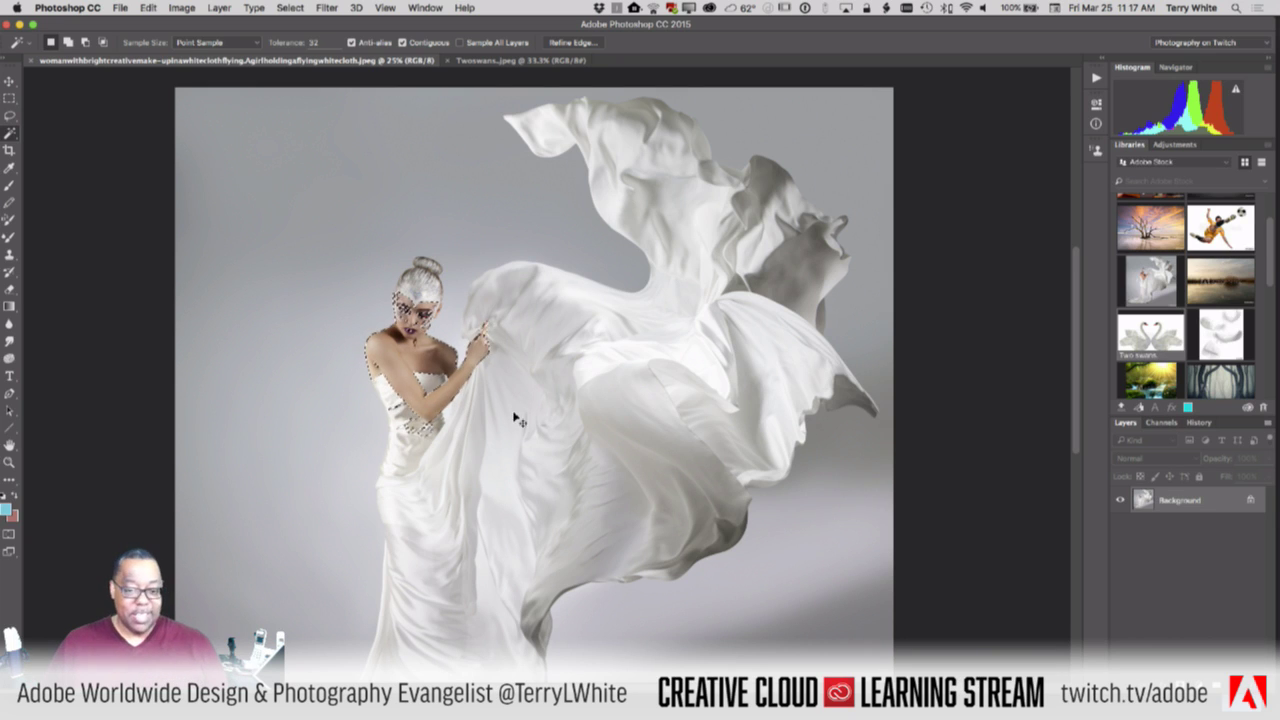
{"action": "key", "text": "super+d"}
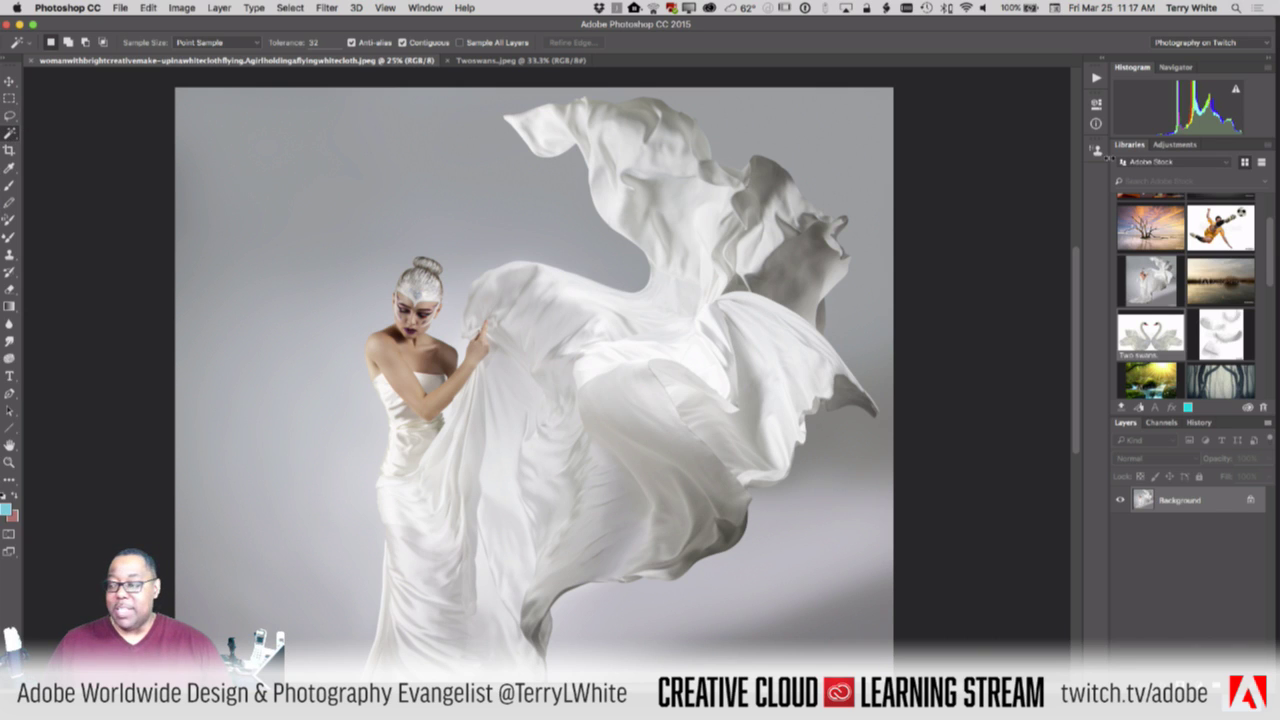
Switch to the Essentials workspace and activate the Quick Selection Tool
{"action": "left_click", "coordinate": [1183, 43]}
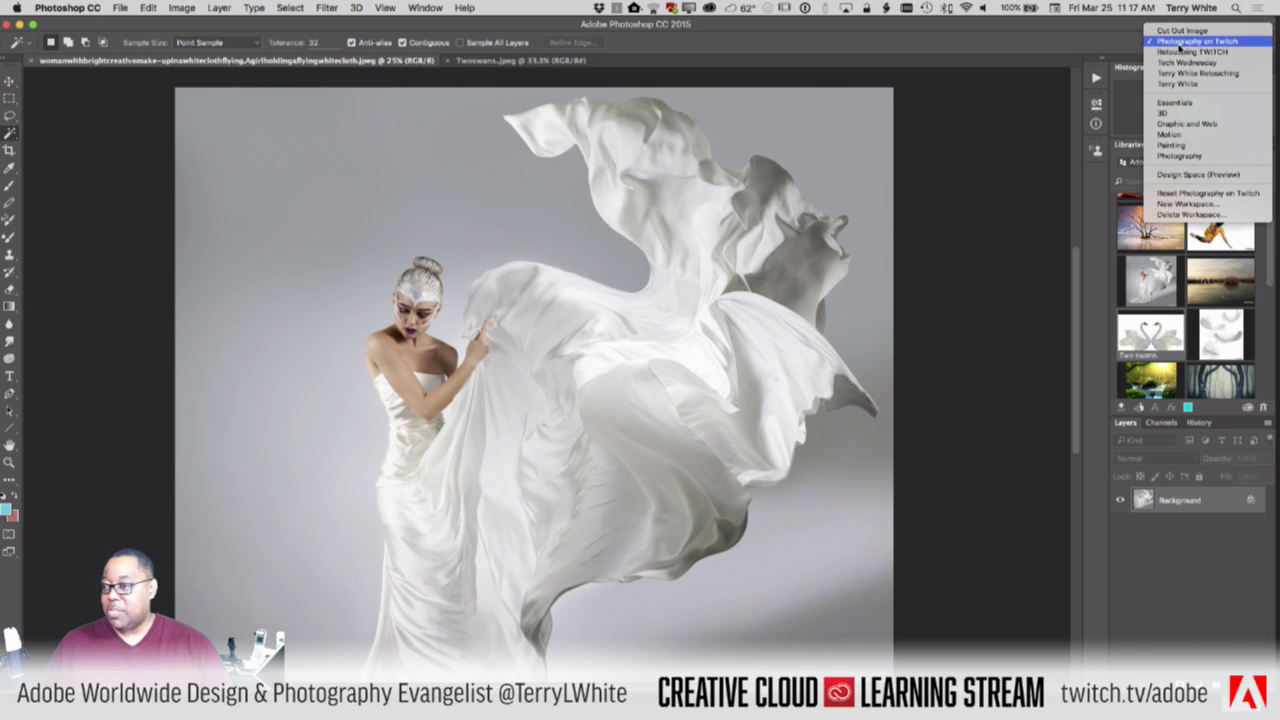
{"action": "left_click", "coordinate": [1175, 102]}
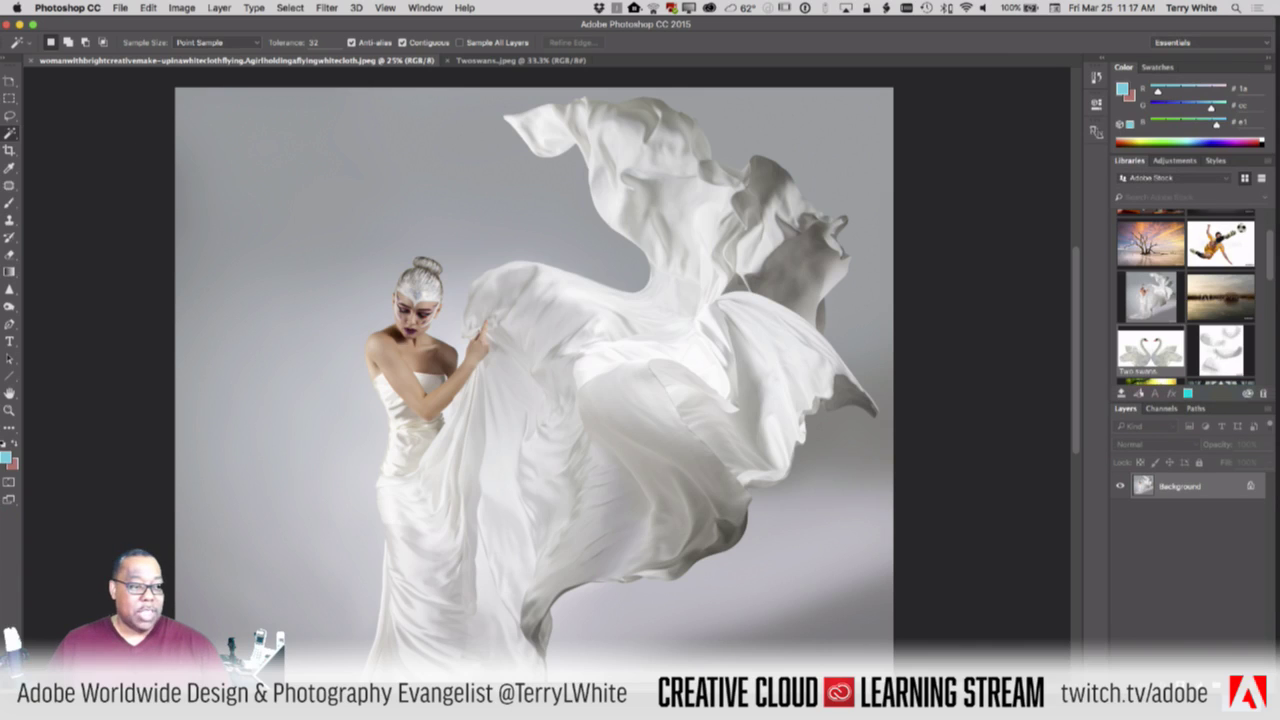
{"action": "right_click", "coordinate": [12, 134]}
{"action": "left_click", "coordinate": [47, 134]}
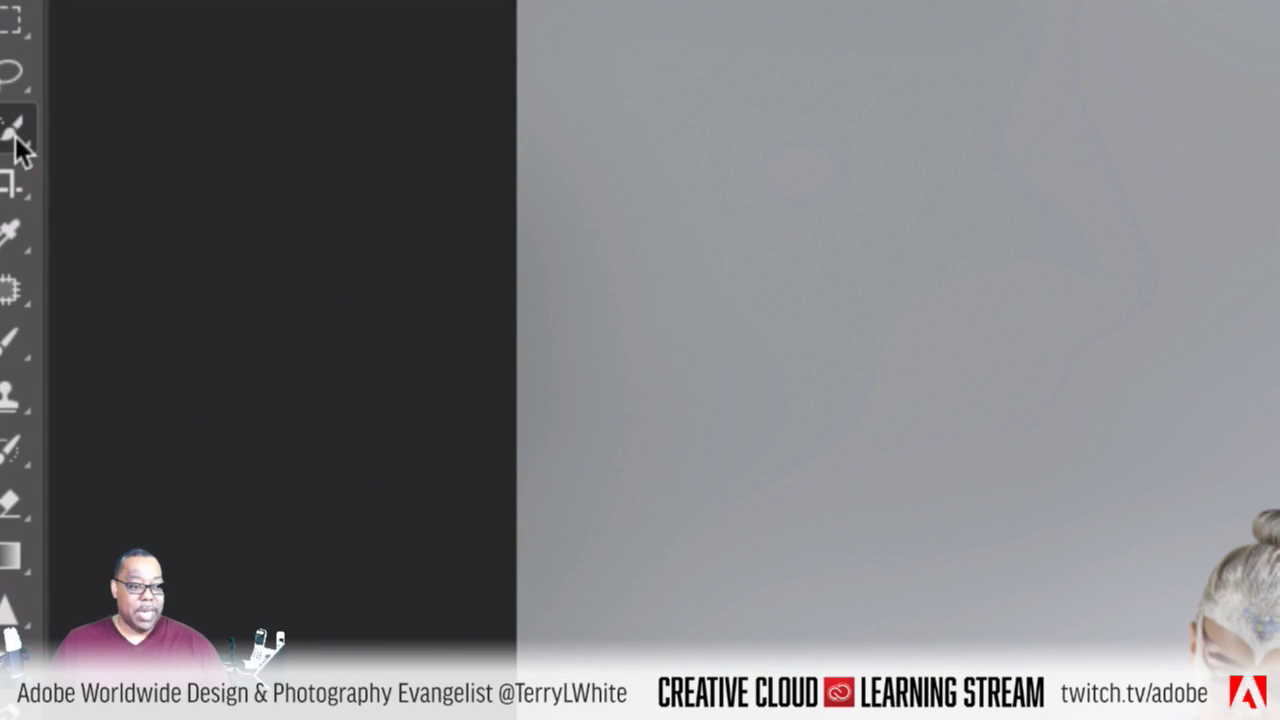
{"action": "right_click", "coordinate": [21, 138]}
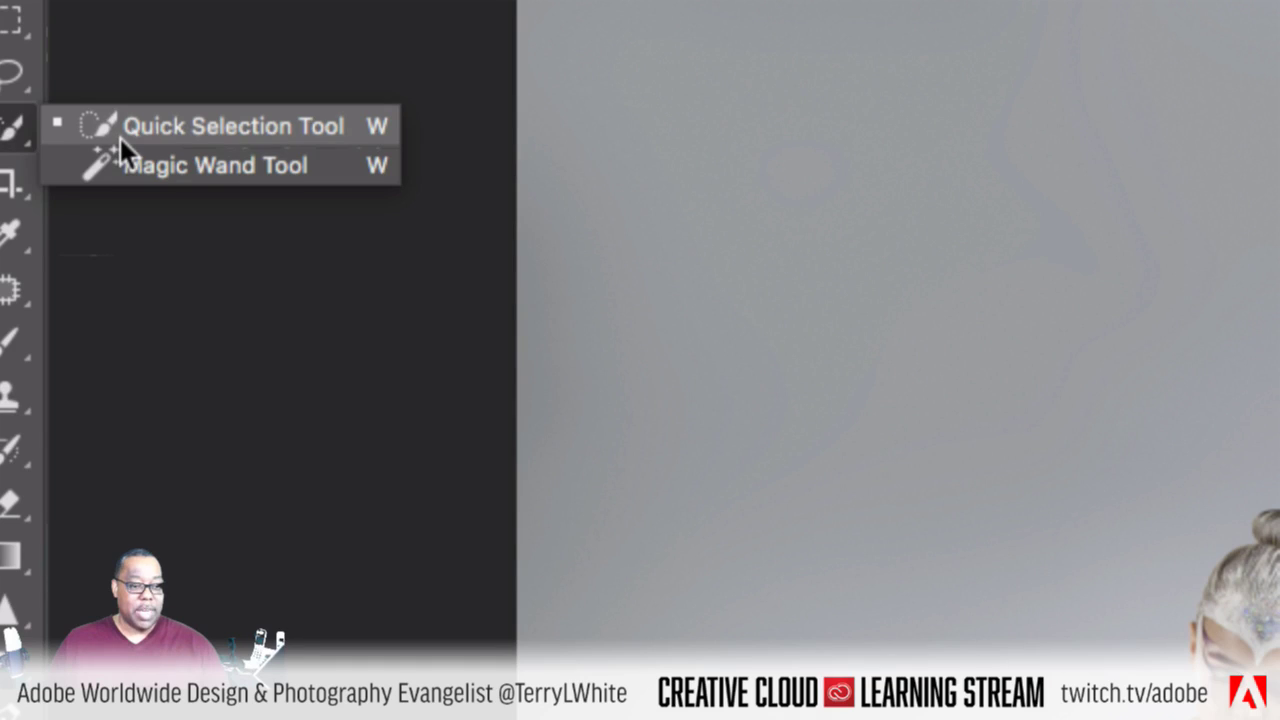
{"action": "left_click", "coordinate": [119, 125]}
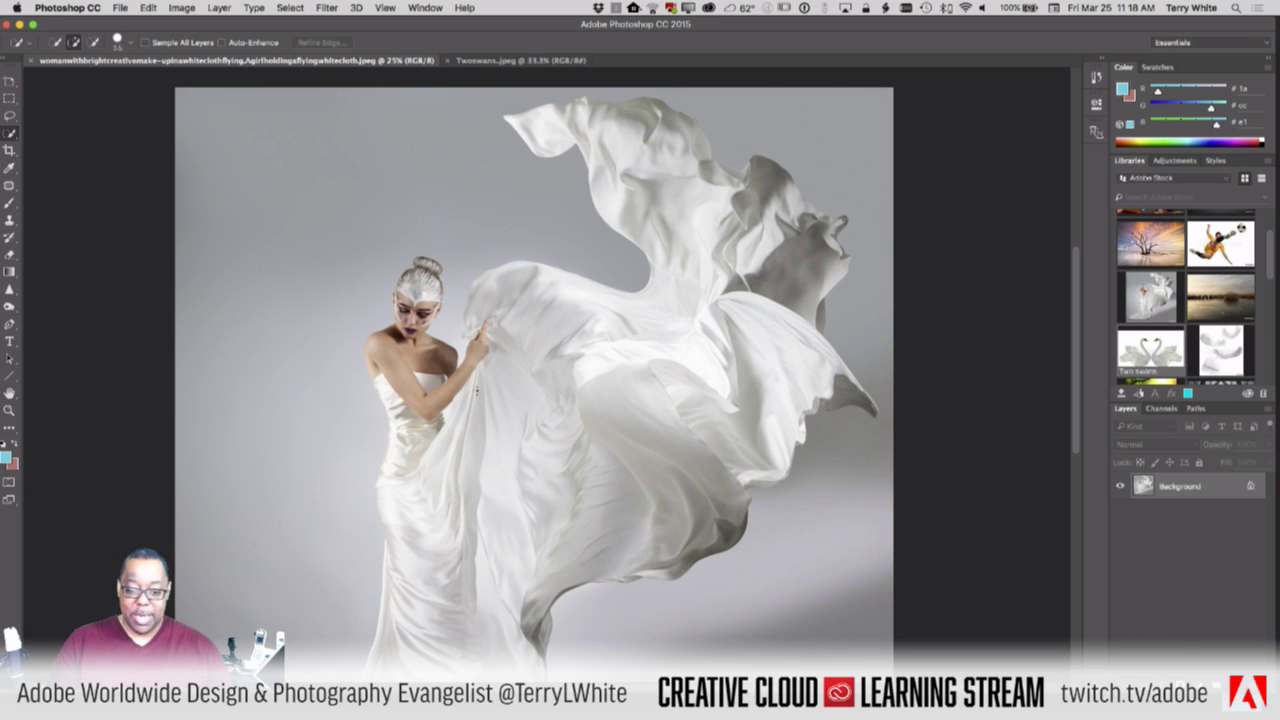
Adjust the Quick Selection brush size up and down, ending at 175
{"action": "key", "text": "bracketright"}
{"action": "key", "text": "bracketright"}
{"action": "key", "text": "bracketright"}
{"action": "key", "text": "bracketright"}
{"action": "key", "text": "bracketright"}
{"action": "key", "text": "bracketright"}
{"action": "key", "text": "bracketright"}
{"action": "key", "text": "bracketright"}
{"action": "key", "text": "bracketright"}
{"action": "key", "text": "bracketright"}
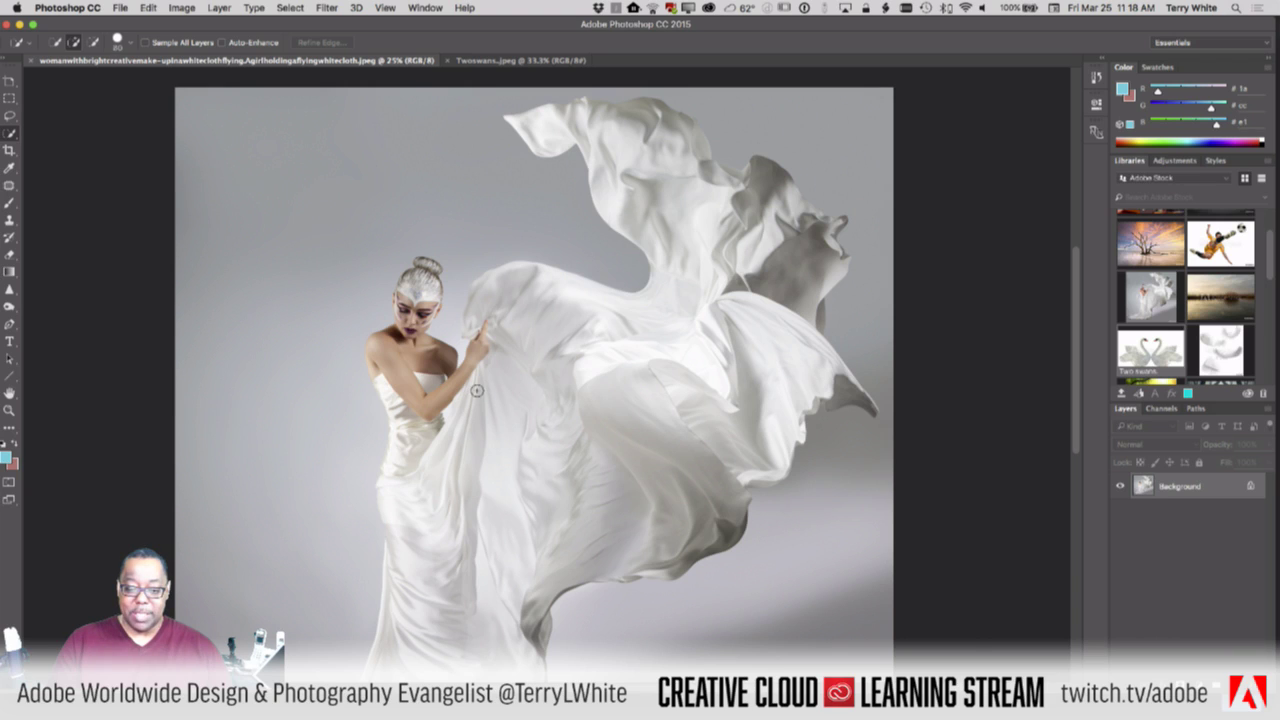
{"action": "key", "text": "bracketleft"}
{"action": "key", "text": "bracketleft"}
{"action": "key", "text": "bracketleft"}
{"action": "key", "text": "bracketleft"}
{"action": "key", "text": "bracketleft"}
{"action": "key", "text": "bracketleft"}
{"action": "key", "text": "bracketleft"}
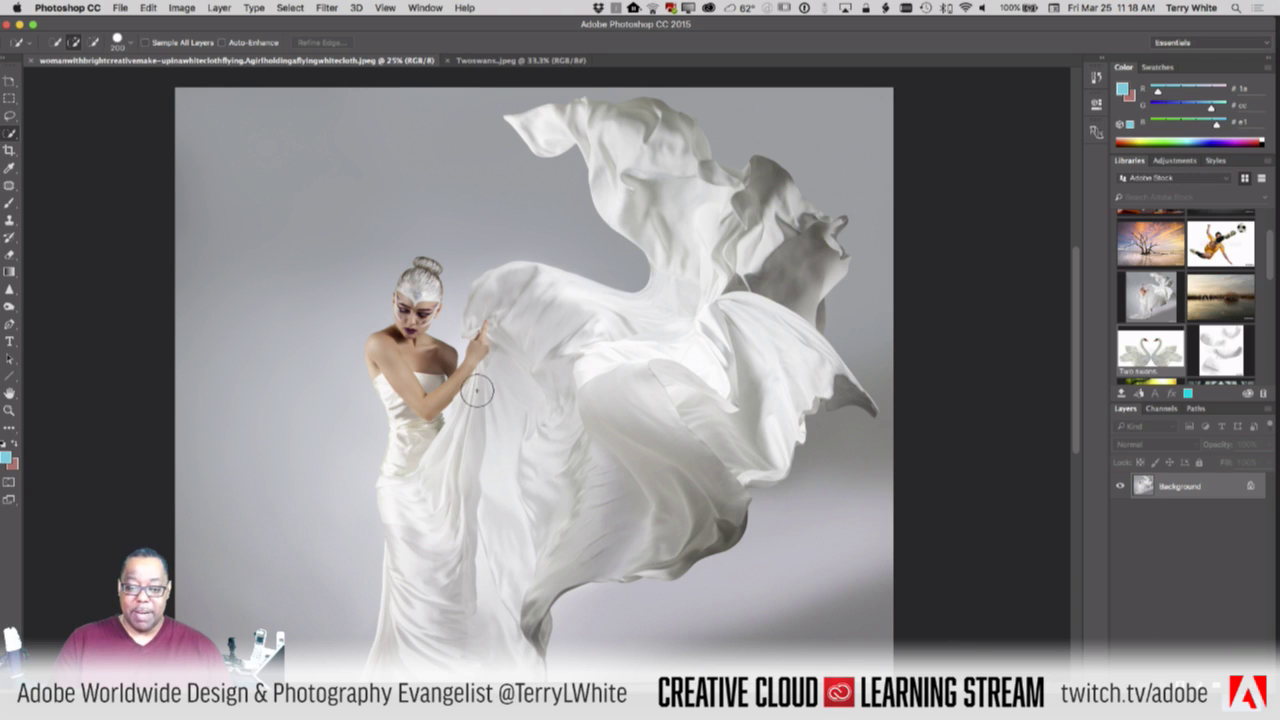
{"action": "key", "text": "bracketright"}
{"action": "key", "text": "bracketright"}
{"action": "key", "text": "bracketright"}
{"action": "key", "text": "bracketright"}
{"action": "key", "text": "bracketright"}
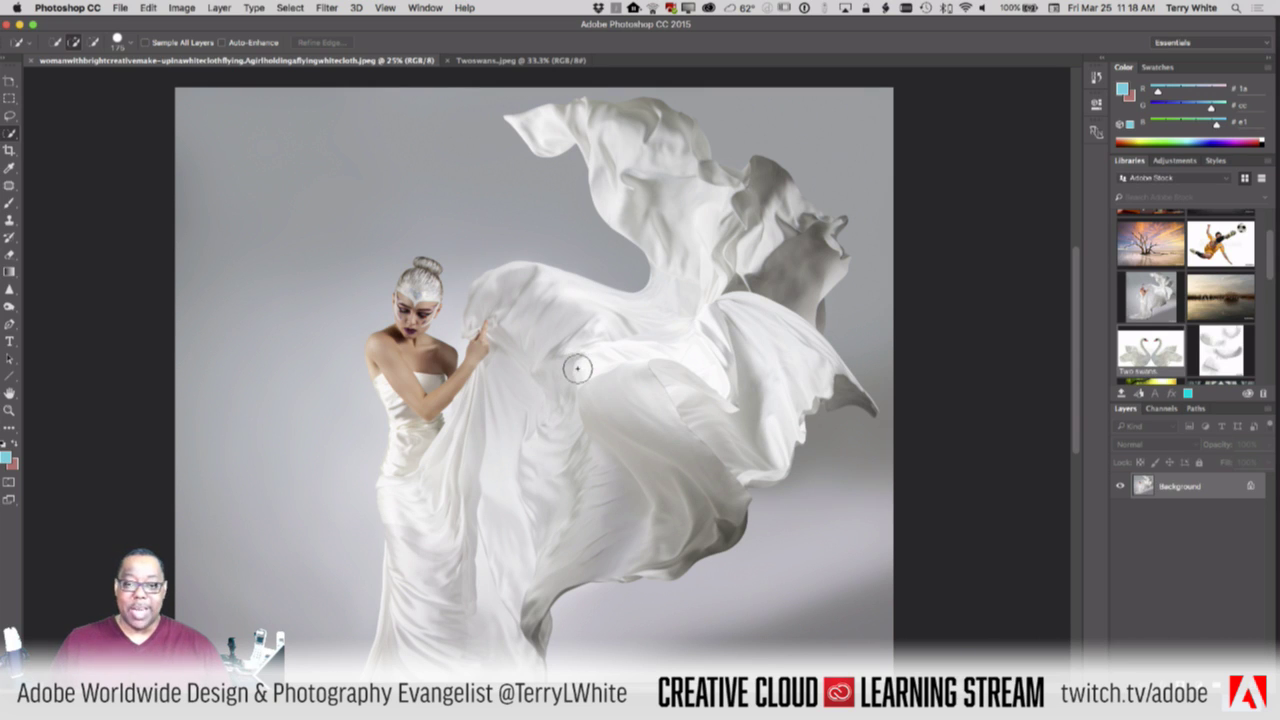
Paint a Quick Selection over the billowing cloth, the dress and the raised drape, undoing the stroke on the grey folds
{"action": "mouse_move", "coordinate": [566, 374]}
{"action": "left_mouse_down"}
{"action": "mouse_move", "coordinate": [518, 428]}
{"action": "mouse_move", "coordinate": [576, 430]}
{"action": "mouse_move", "coordinate": [669, 401]}
{"action": "mouse_move", "coordinate": [711, 365]}
{"action": "mouse_move", "coordinate": [713, 260]}
{"action": "mouse_move", "coordinate": [723, 312]}
{"action": "mouse_move", "coordinate": [634, 486]}
{"action": "left_mouse_up"}
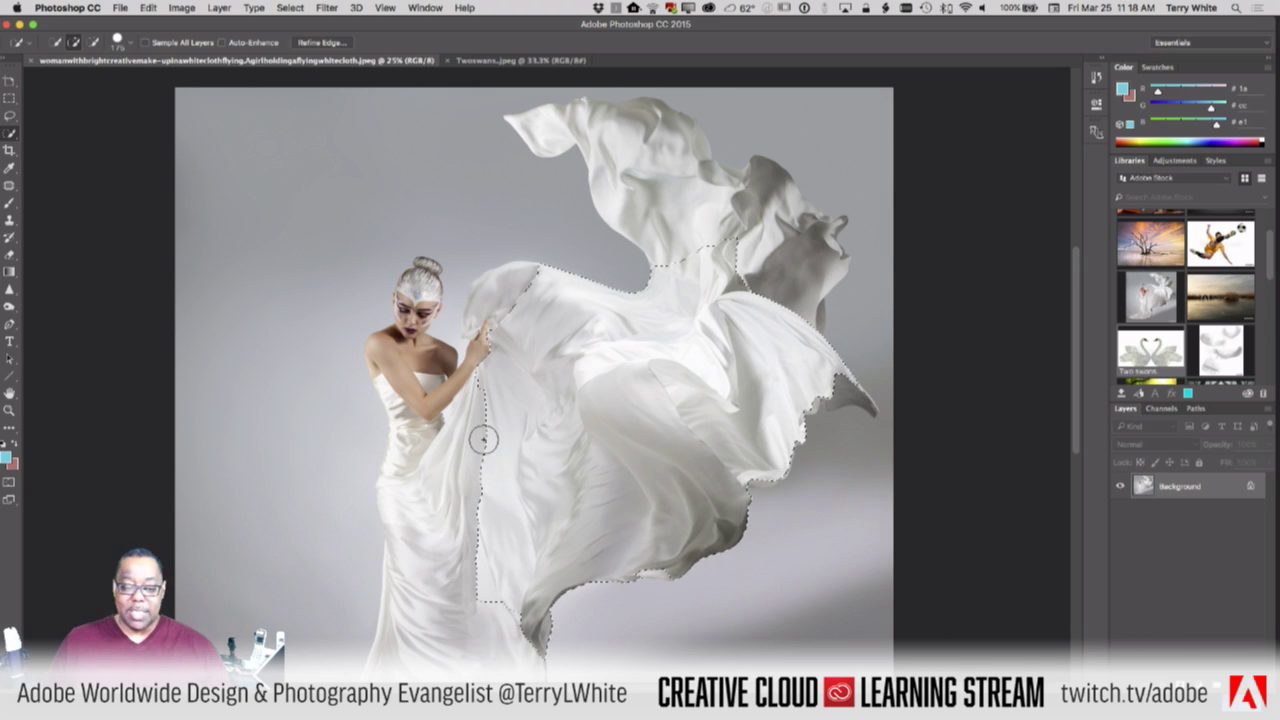
{"action": "mouse_move", "coordinate": [484, 438]}
{"action": "left_mouse_down"}
{"action": "mouse_move", "coordinate": [450, 523]}
{"action": "mouse_move", "coordinate": [448, 645]}
{"action": "mouse_move", "coordinate": [410, 658]}
{"action": "left_mouse_up"}
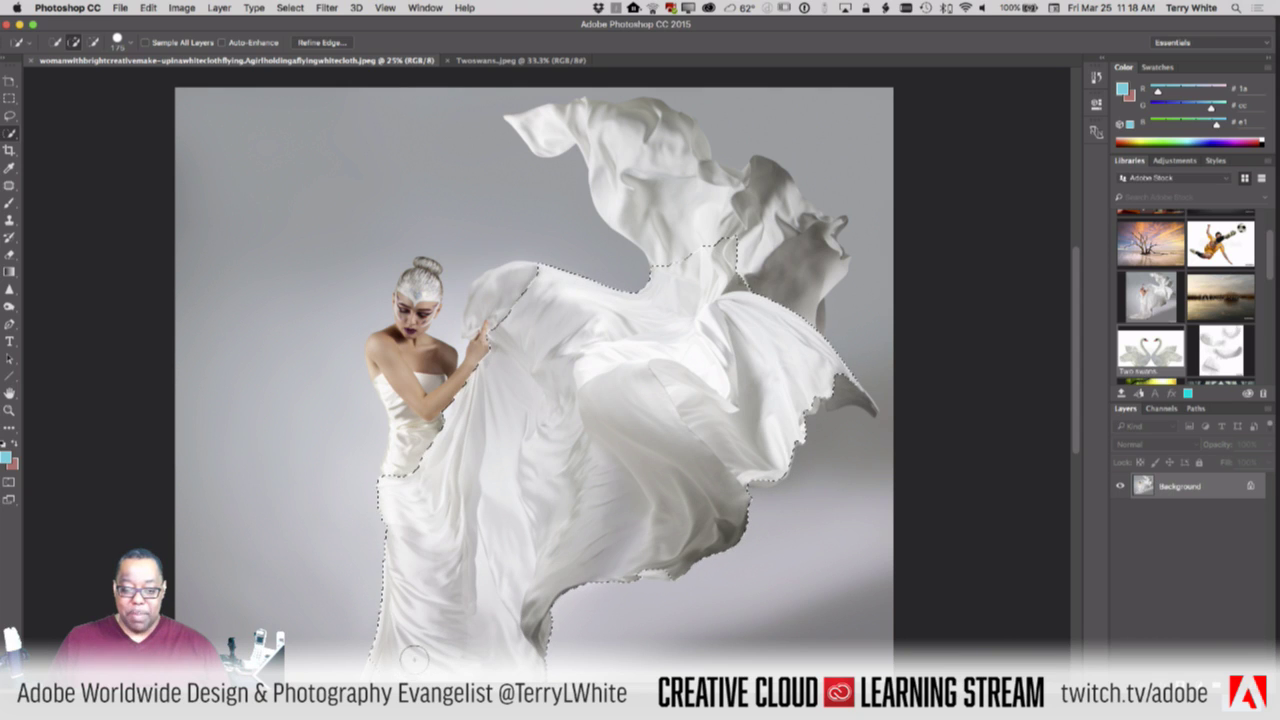
{"action": "mouse_move", "coordinate": [412, 465]}
{"action": "left_mouse_down"}
{"action": "mouse_move", "coordinate": [432, 401]}
{"action": "mouse_move", "coordinate": [474, 388]}
{"action": "mouse_move", "coordinate": [524, 314]}
{"action": "mouse_move", "coordinate": [508, 303]}
{"action": "mouse_move", "coordinate": [486, 330]}
{"action": "mouse_move", "coordinate": [643, 316]}
{"action": "mouse_move", "coordinate": [715, 258]}
{"action": "mouse_move", "coordinate": [640, 152]}
{"action": "left_mouse_up"}
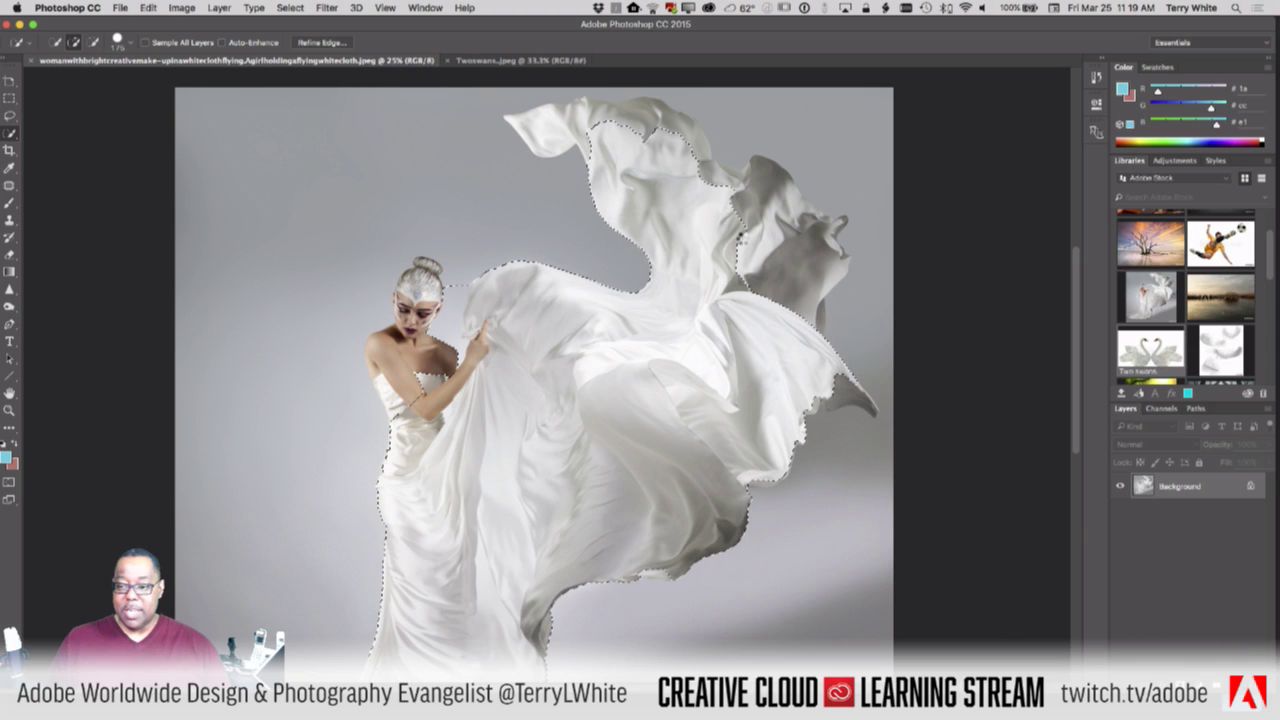
{"action": "mouse_move", "coordinate": [795, 293]}
{"action": "left_mouse_down"}
{"action": "mouse_move", "coordinate": [776, 294]}
{"action": "mouse_move", "coordinate": [767, 220]}
{"action": "mouse_move", "coordinate": [771, 275]}
{"action": "left_mouse_up"}
{"action": "key", "text": "super+z"}
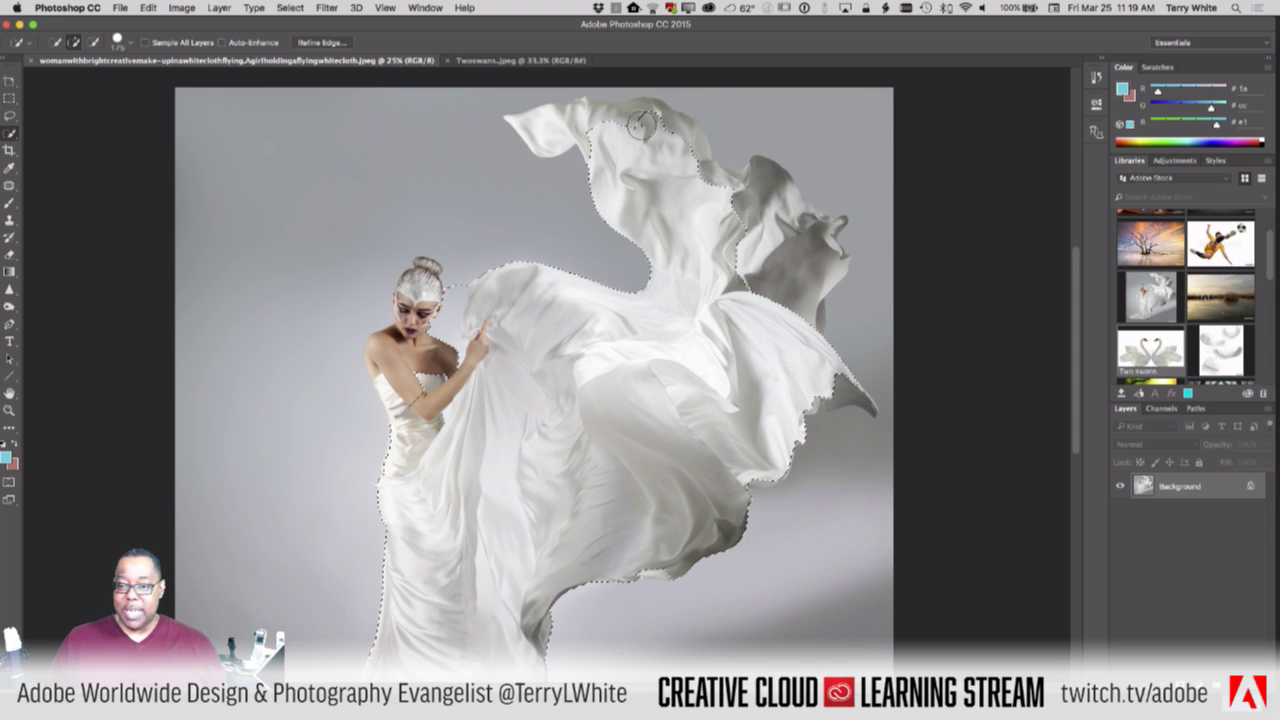
Extend the Quick Selection over the raised drape's pointed tip and the shaded grey folds behind it
{"action": "left_click_drag", "start_coordinate": [626, 125], "coordinate": [528, 132]}
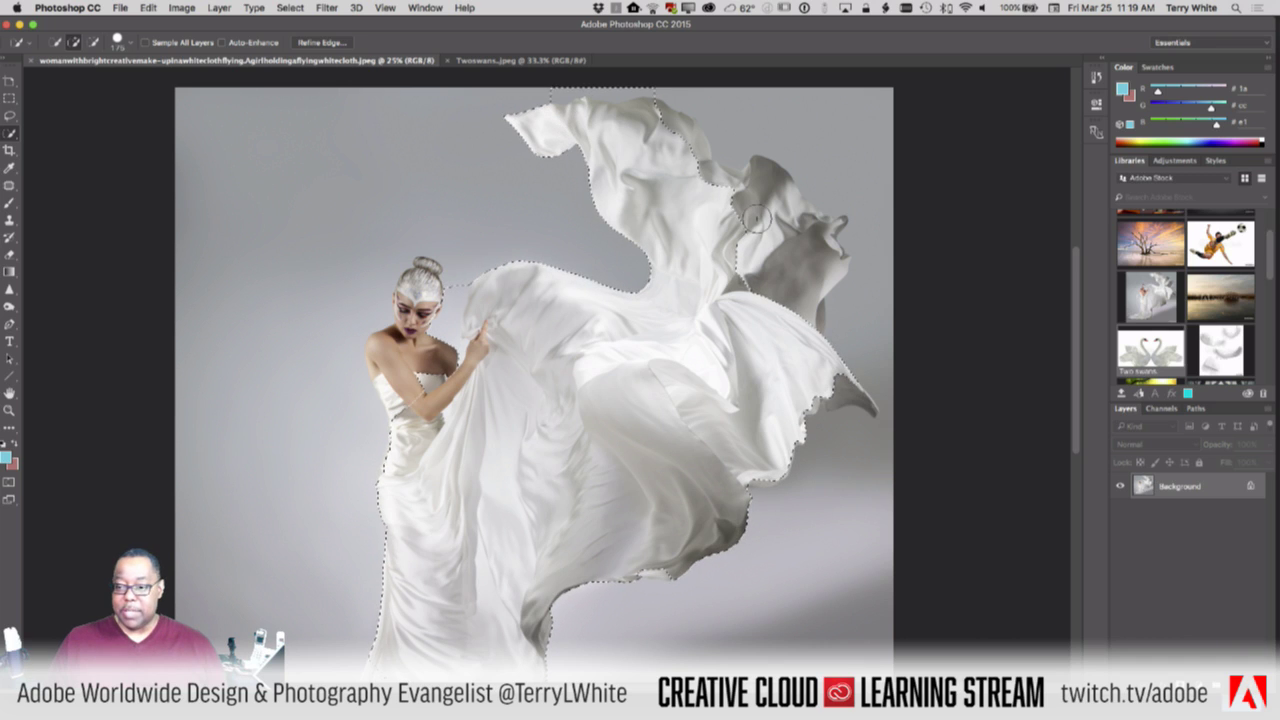
{"action": "left_click_drag", "start_coordinate": [756, 218], "coordinate": [768, 200]}
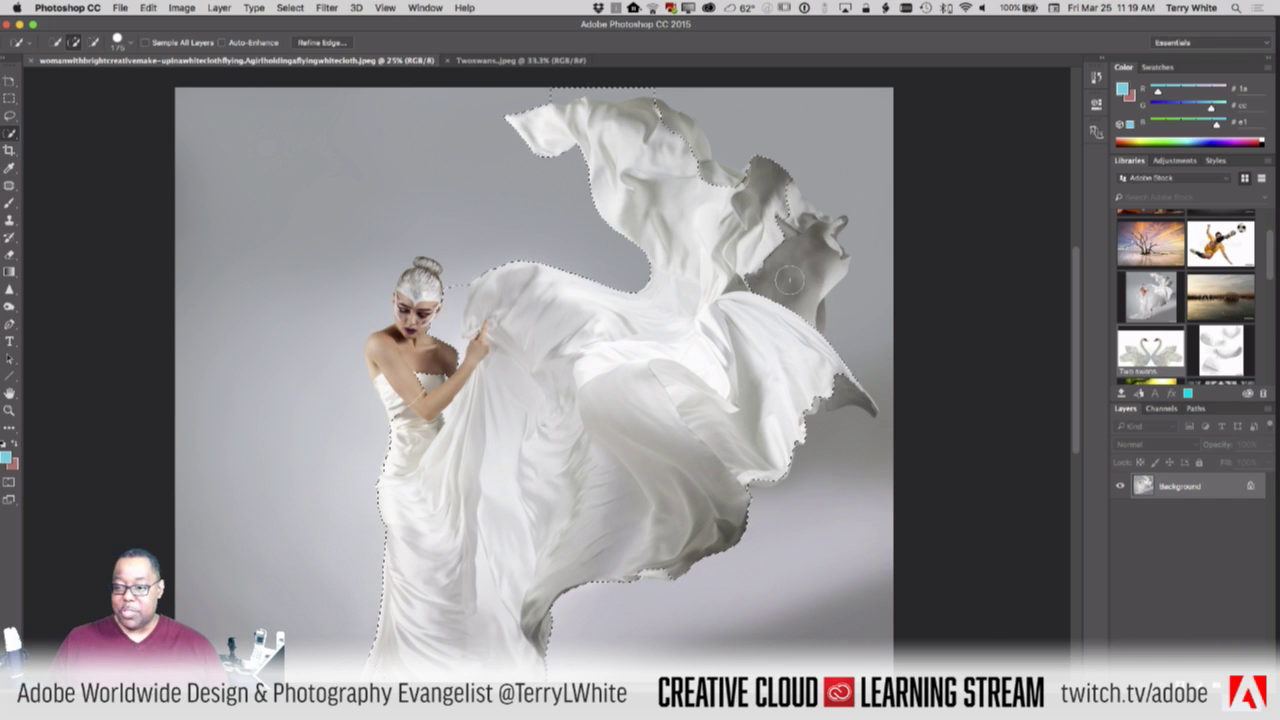
{"action": "left_click_drag", "start_coordinate": [790, 280], "coordinate": [790, 298]}
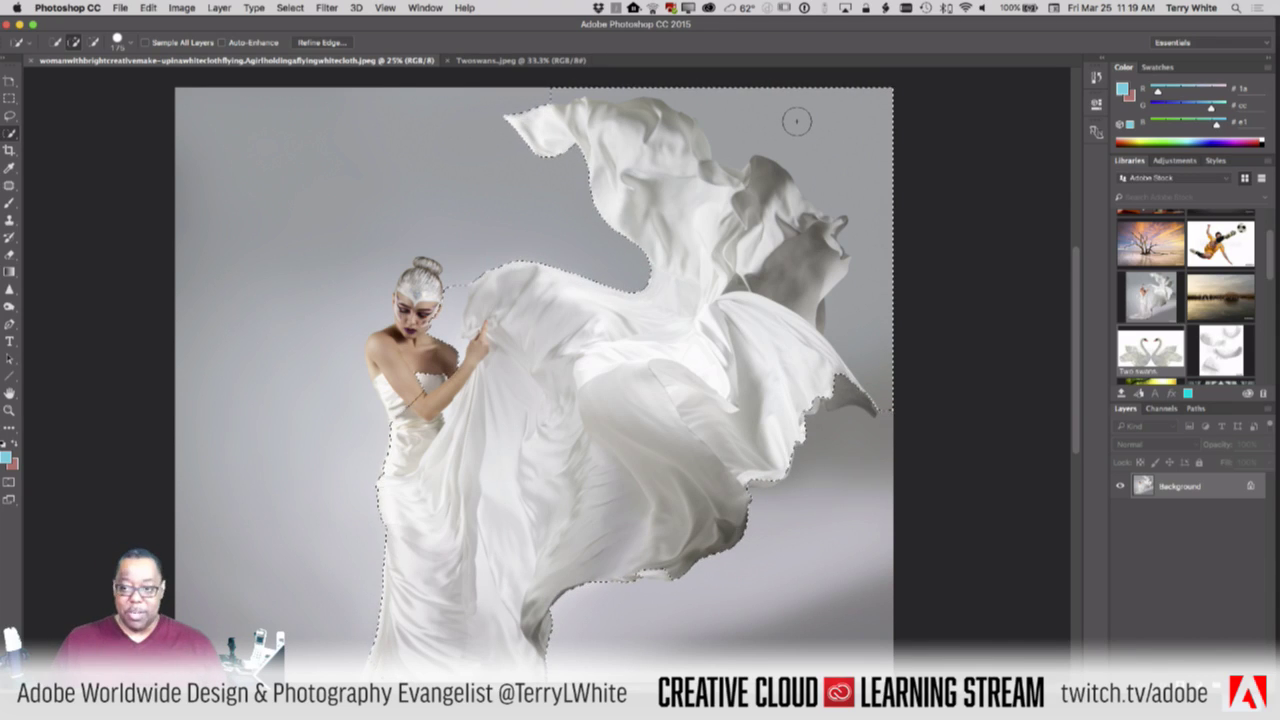
Subtract the grey background above and beside the raised drape from the selection, and add its clipped upper cloth edges back
{"action": "mouse_move", "coordinate": [791, 112]}
{"action": "left_mouse_down"}
{"action": "mouse_move", "coordinate": [857, 154]}
{"action": "mouse_move", "coordinate": [871, 295]}
{"action": "left_mouse_up"}
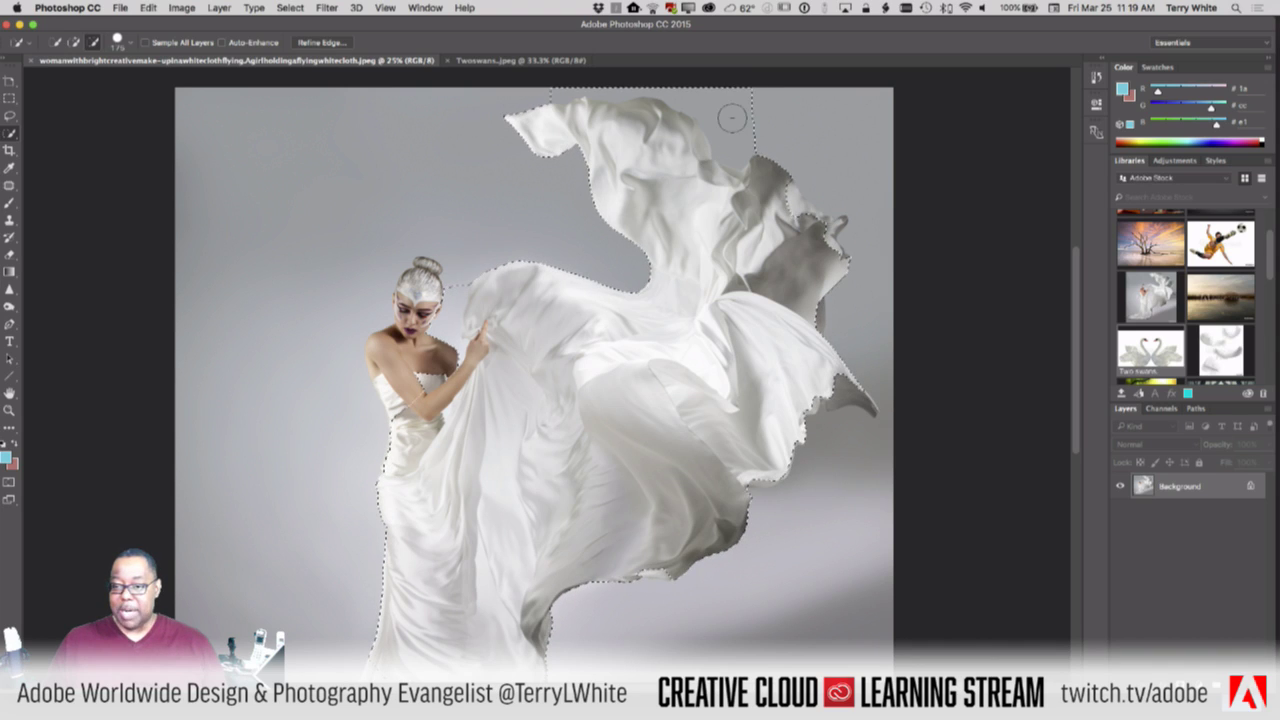
{"action": "mouse_move", "coordinate": [732, 117]}
{"action": "left_mouse_down"}
{"action": "mouse_move", "coordinate": [646, 83]}
{"action": "mouse_move", "coordinate": [571, 80]}
{"action": "left_mouse_up"}
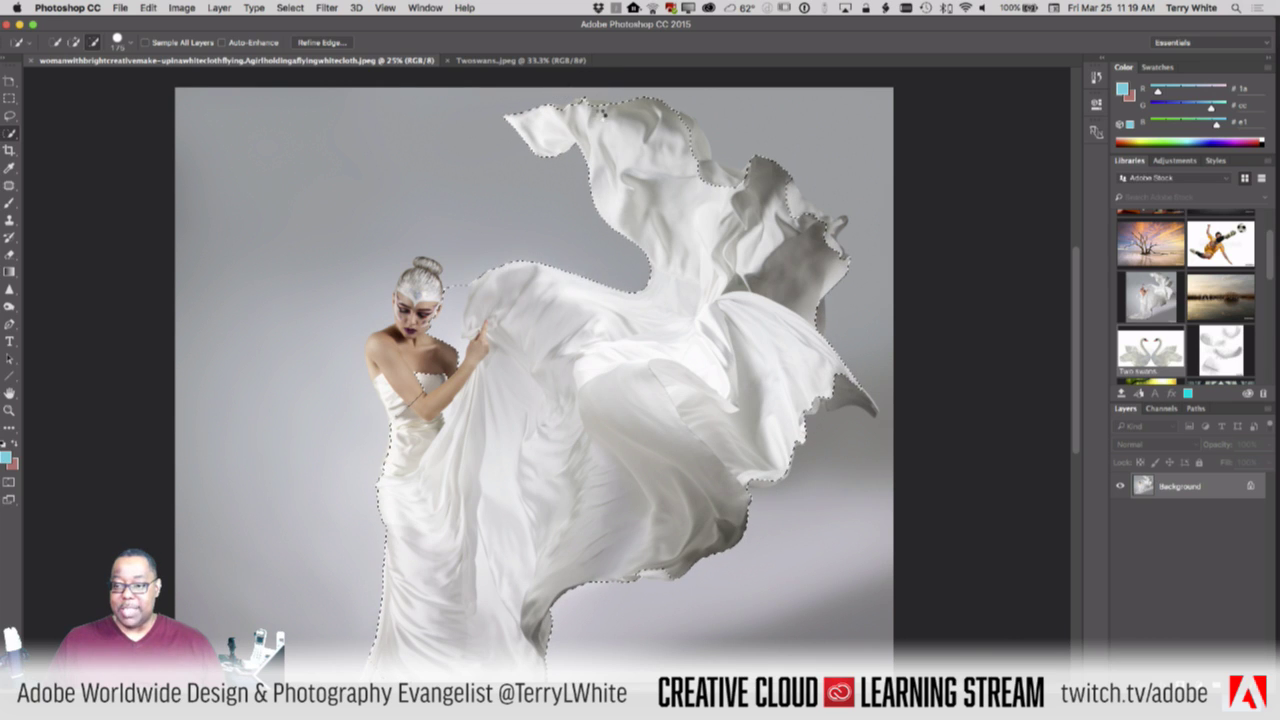
{"action": "left_click", "coordinate": [691, 165]}
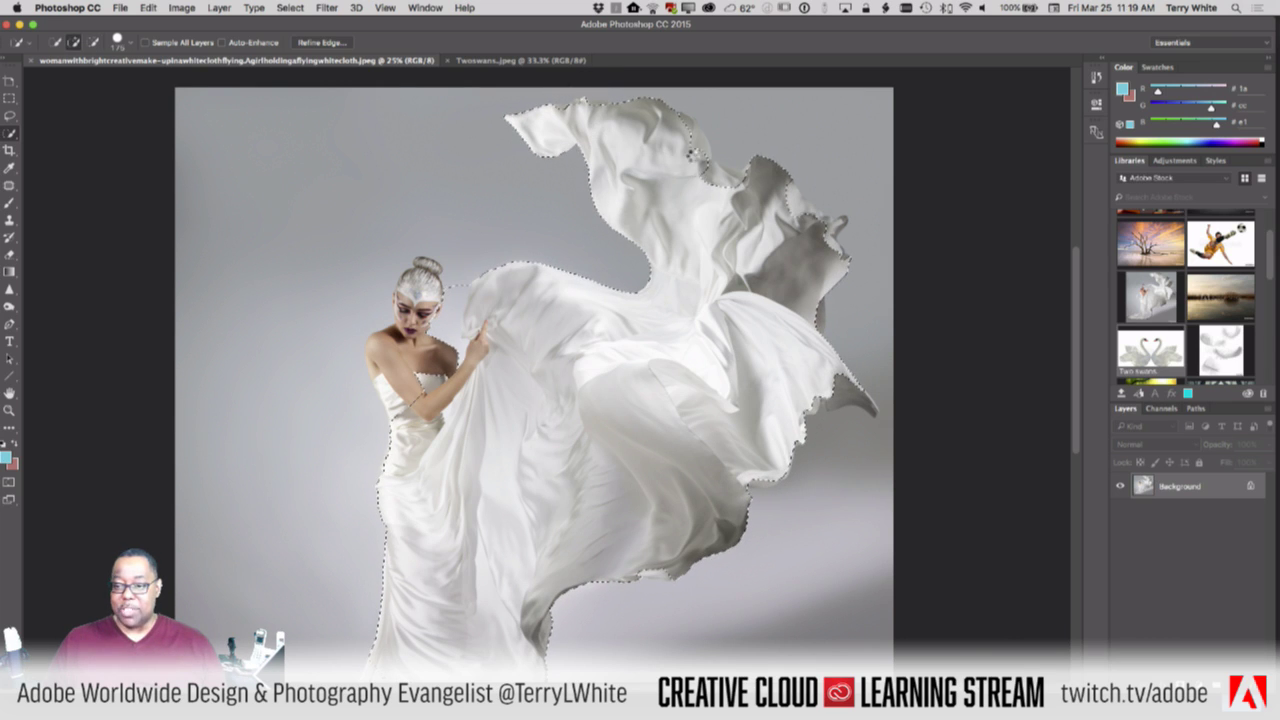
{"action": "left_click", "coordinate": [688, 154]}
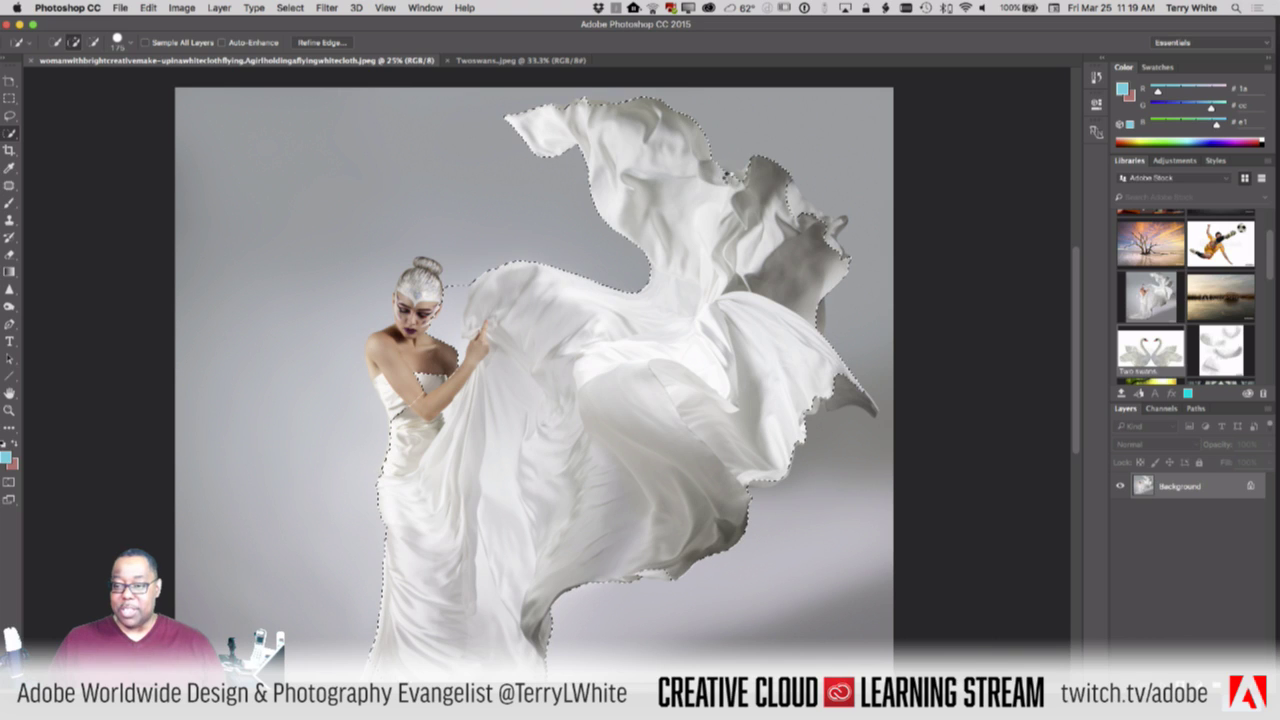
{"action": "left_click", "coordinate": [733, 179]}
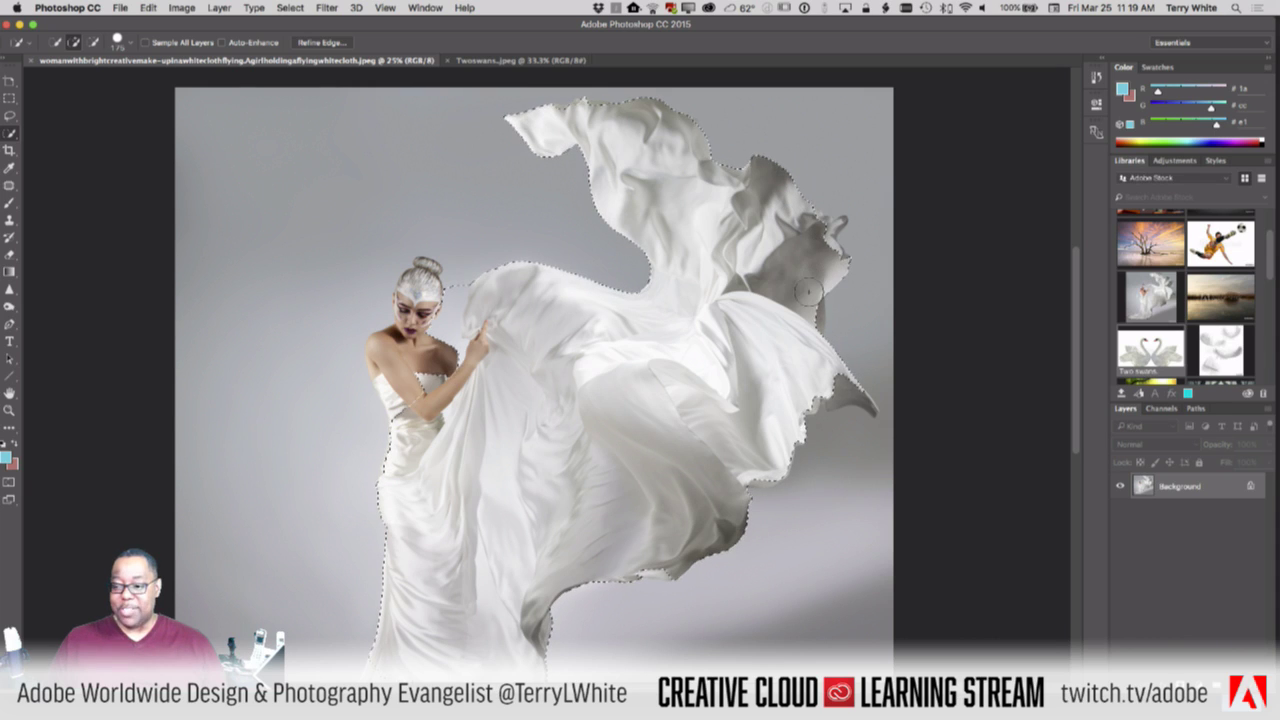
Extend the Quick Selection over the cloth's outer folds, its dark pointed corner and the scalloped edge below it
{"action": "left_click", "coordinate": [793, 325]}
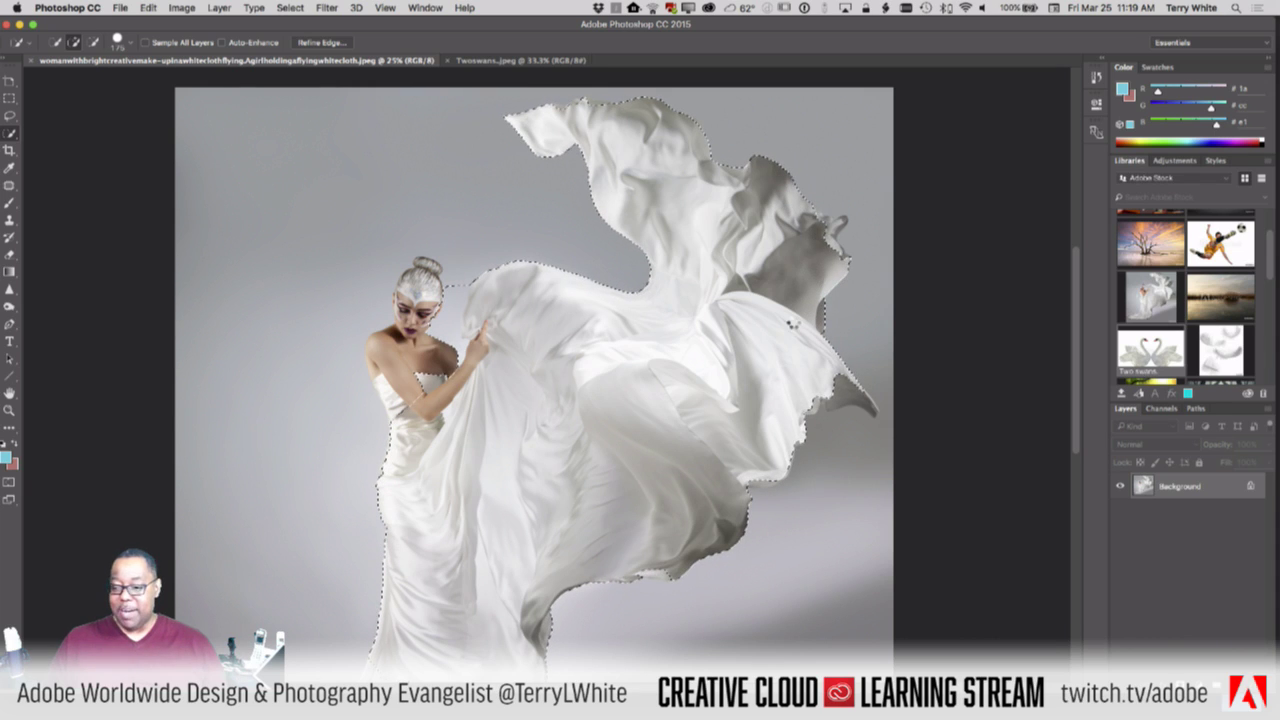
{"action": "left_click", "coordinate": [834, 387]}
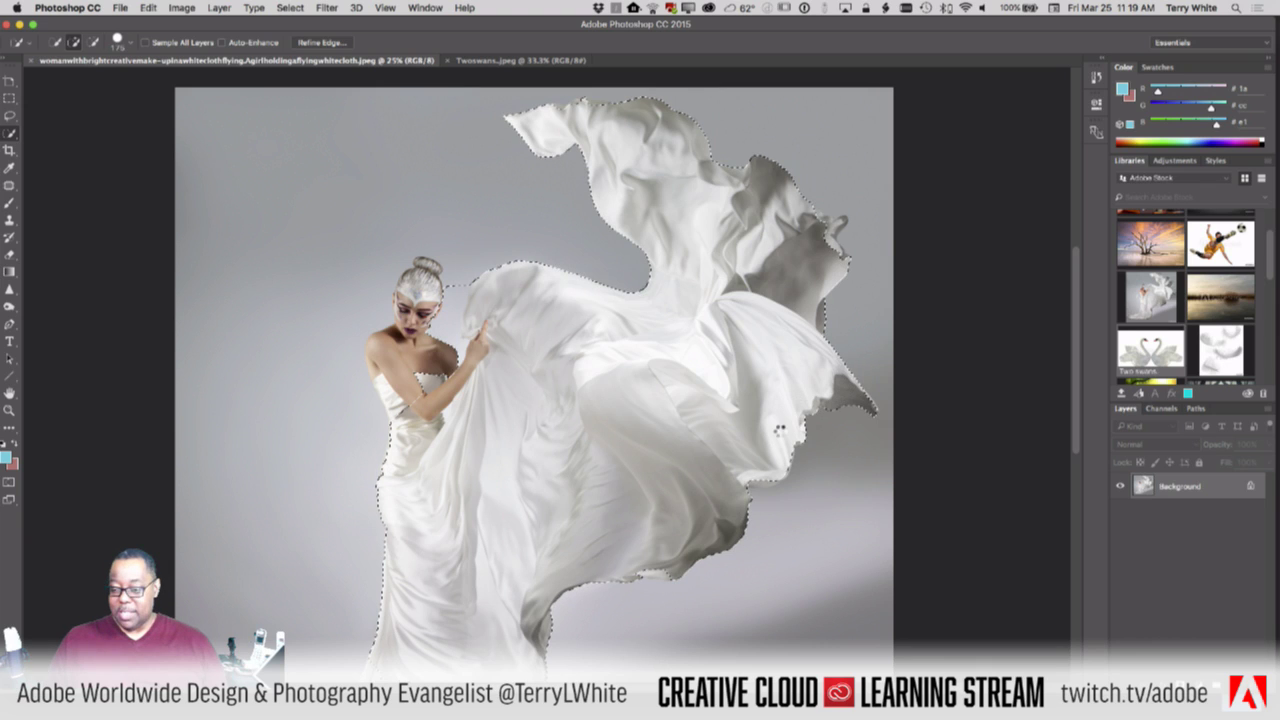
{"action": "left_click", "coordinate": [763, 472]}
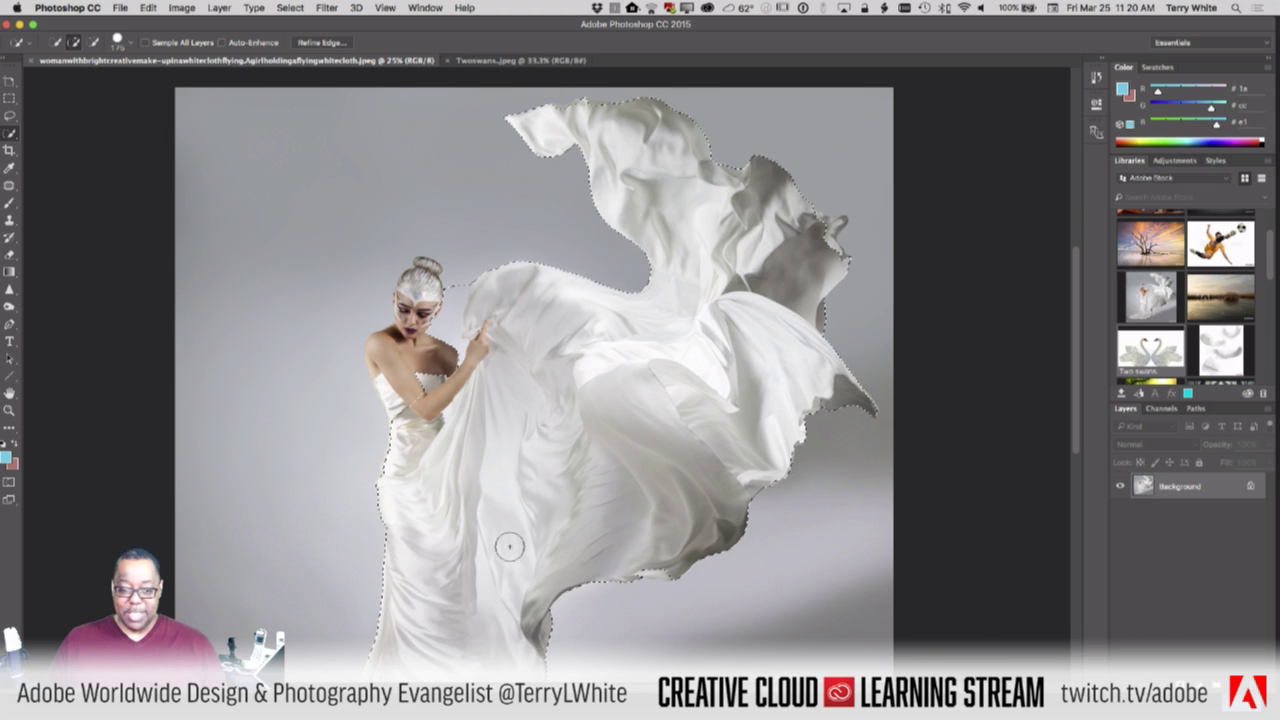
Add the dress's trailing train to the Quick Selection, reducing the brush size to 90 for its pointed tip
{"action": "left_click_drag", "start_coordinate": [450, 575], "coordinate": [501, 439]}
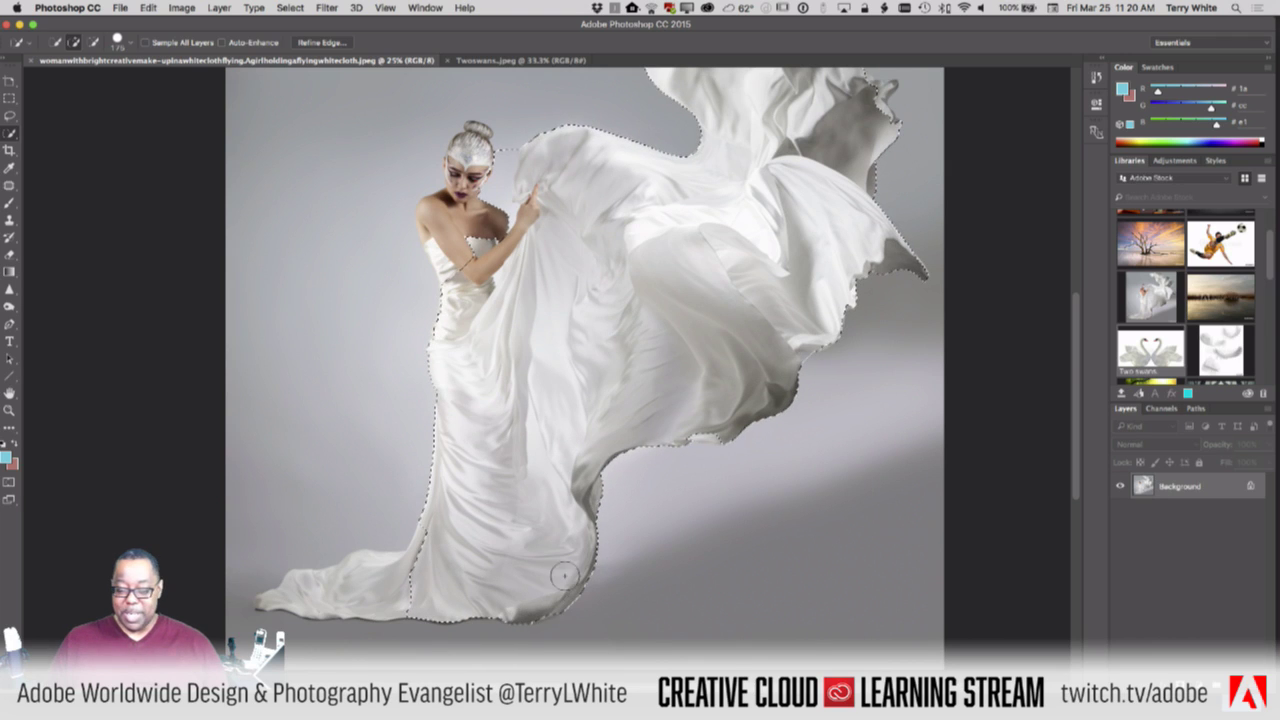
{"action": "left_click_drag", "start_coordinate": [397, 582], "coordinate": [290, 585]}
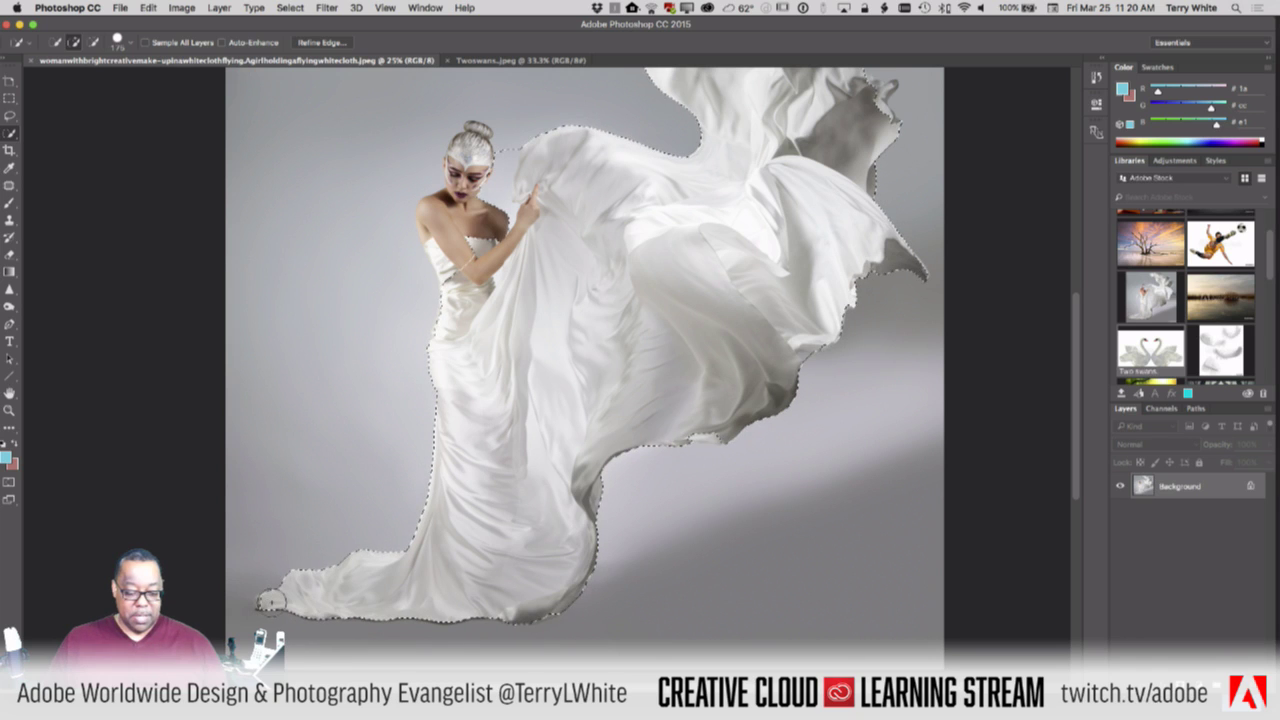
{"action": "key", "text": "bracketleft"}
{"action": "key", "text": "bracketleft"}
{"action": "key", "text": "bracketleft"}
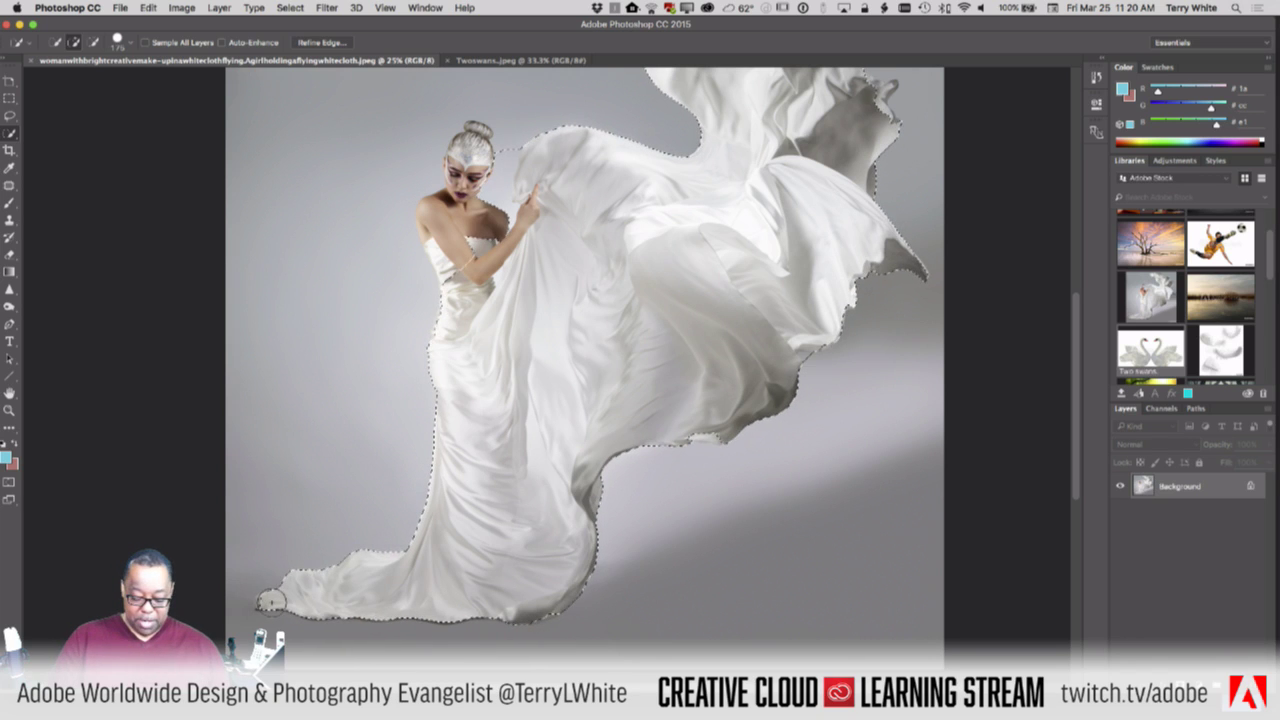
{"action": "key", "text": "bracketleft"}
{"action": "key", "text": "bracketleft"}
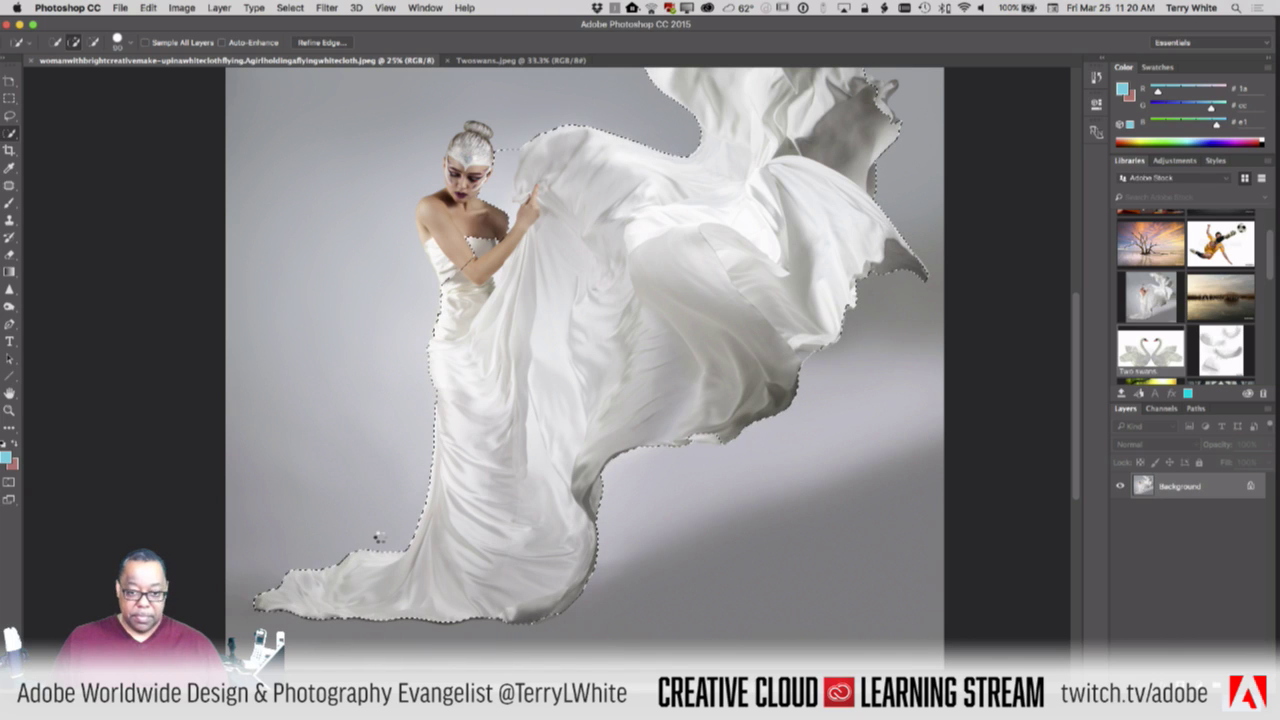
Add the bodice and bare shoulder to the selection, and subtract the background gap between the woman's neck and the lifted cloth
{"action": "left_click_drag", "start_coordinate": [473, 265], "coordinate": [441, 226]}
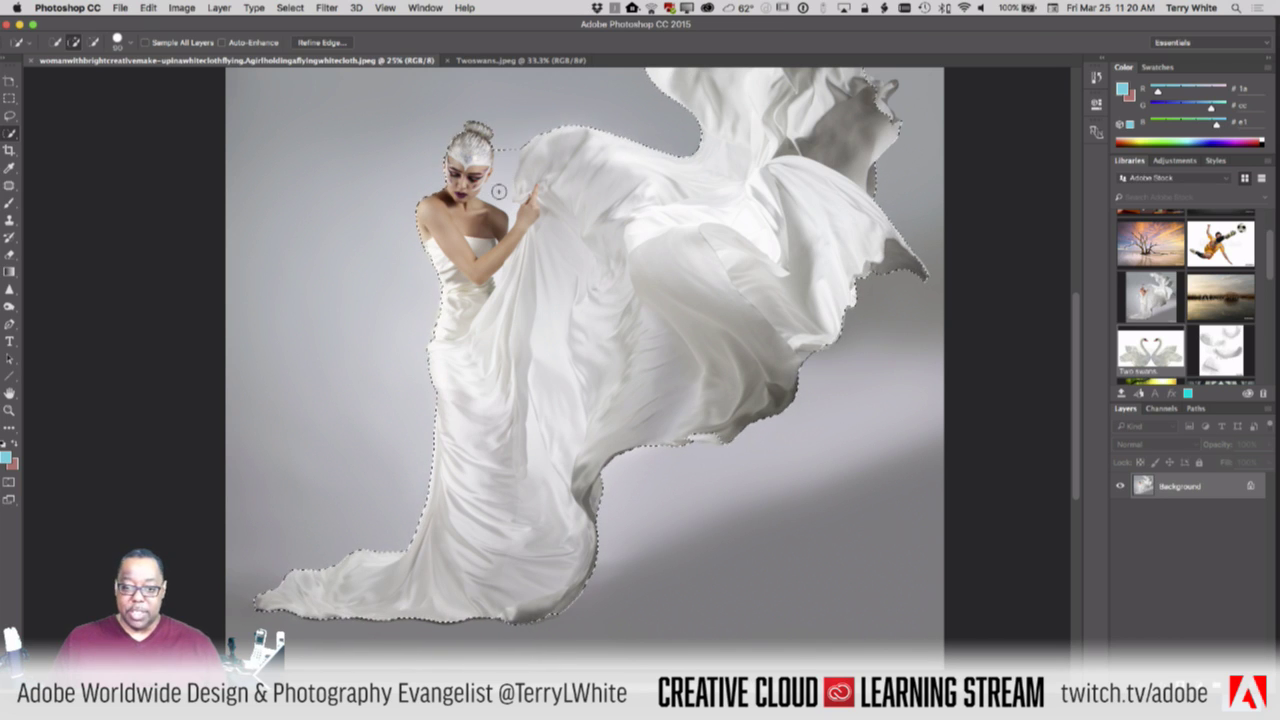
{"action": "key", "text": "alt"}
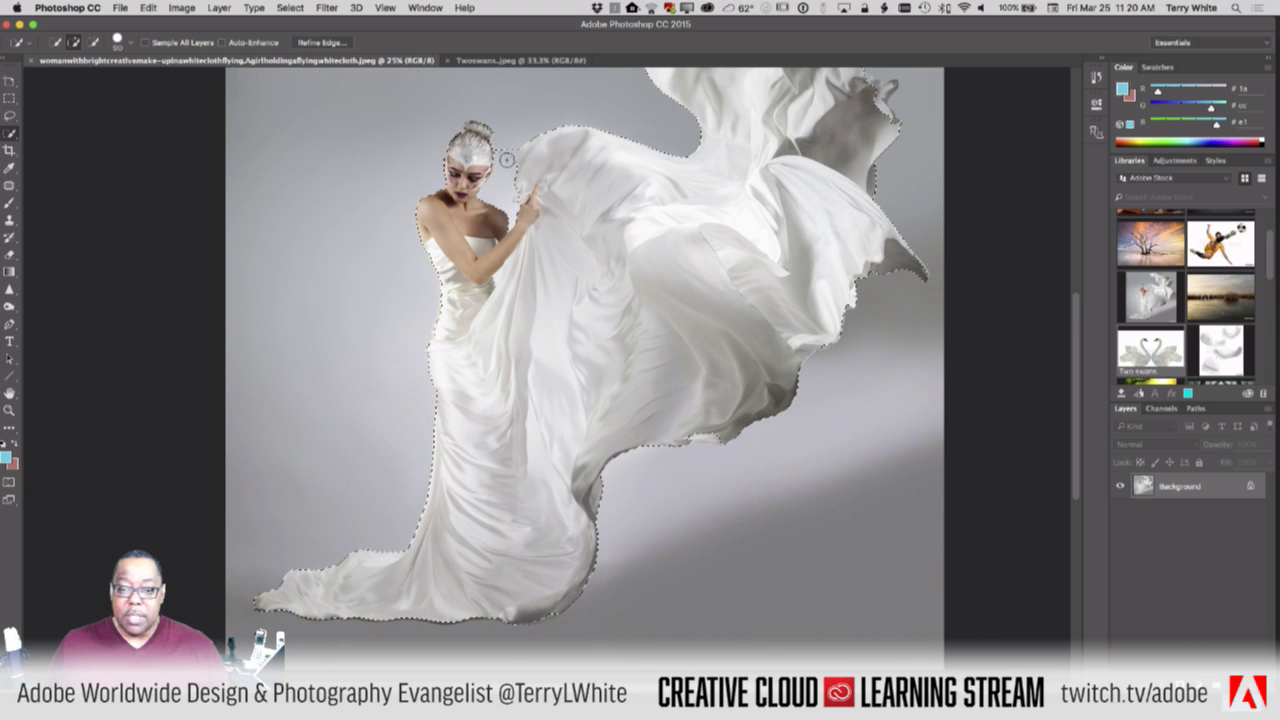
{"action": "key", "text": "alt"}
{"action": "key", "text": "alt"}
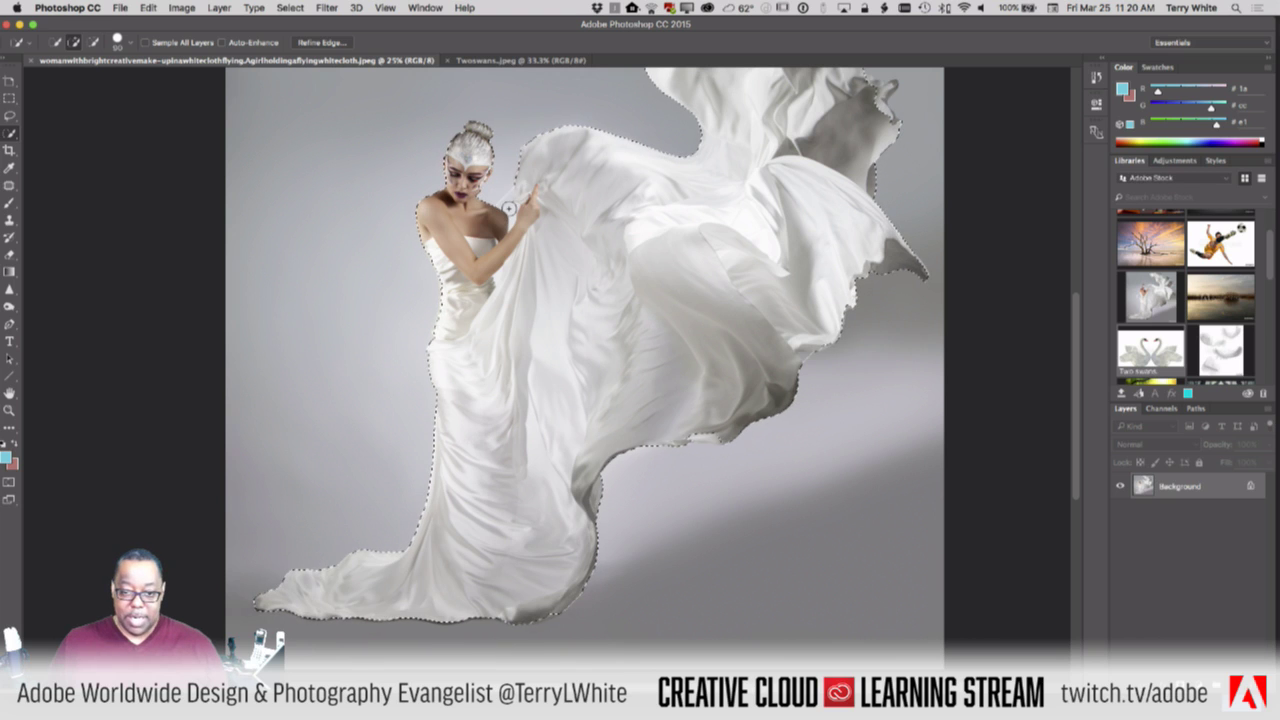
{"action": "left_click", "coordinate": [506, 206], "text": "alt"}
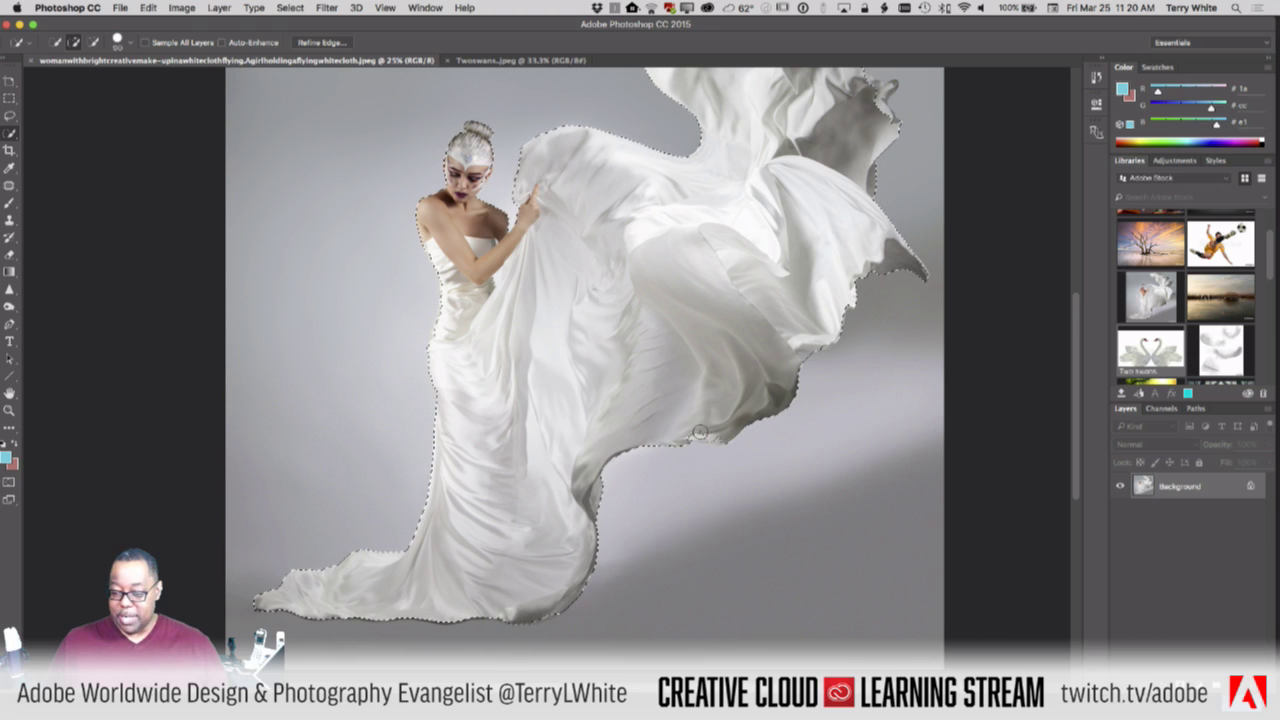
{"action": "scroll", "coordinate": [691, 432], "scroll_direction": "up", "scroll_amount": 10}
{"action": "scroll", "coordinate": [691, 432], "scroll_direction": "right", "scroll_amount": 3}
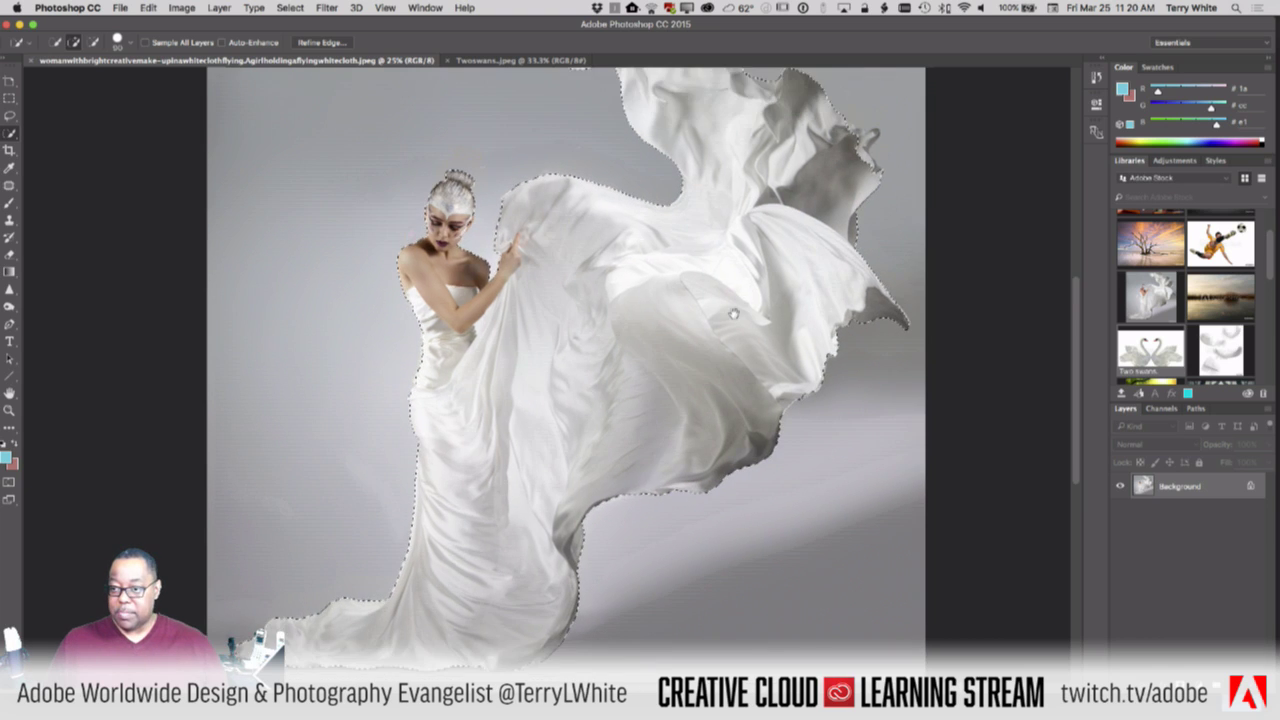
{"action": "scroll", "coordinate": [686, 500], "scroll_direction": "up", "scroll_amount": 1}
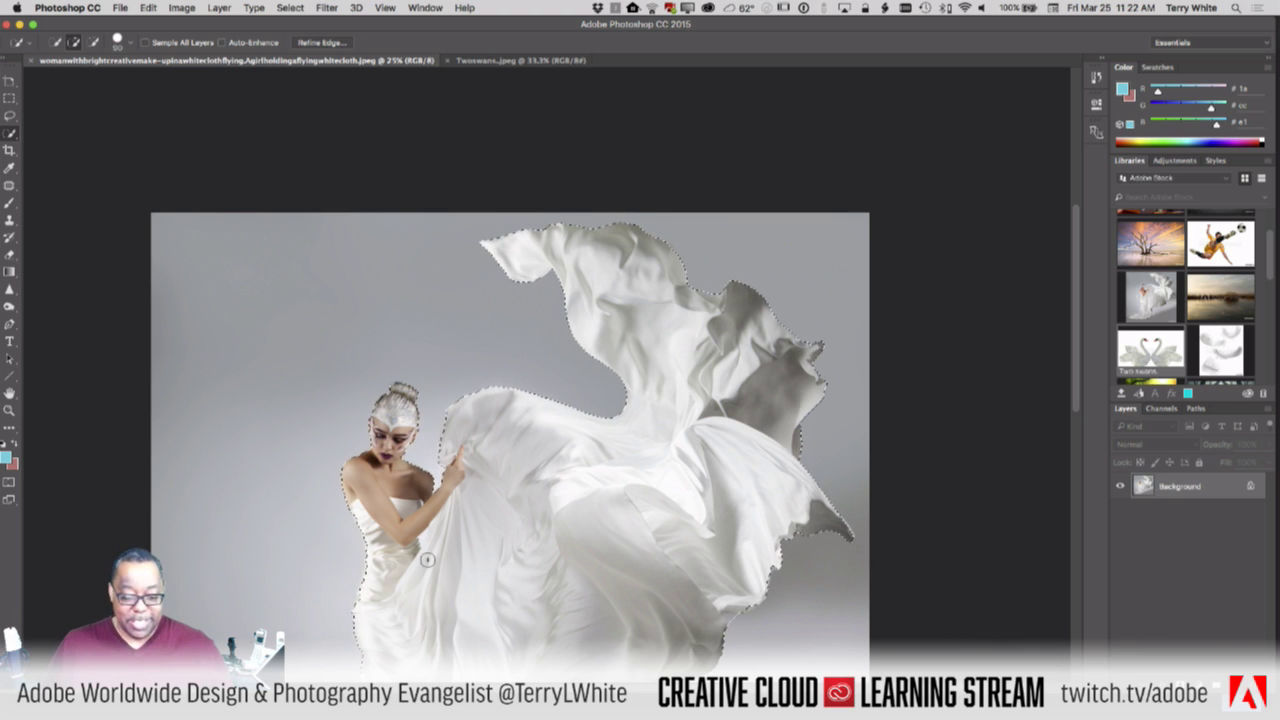
{"action": "scroll", "coordinate": [405, 510], "scroll_direction": "down", "scroll_amount": 5}
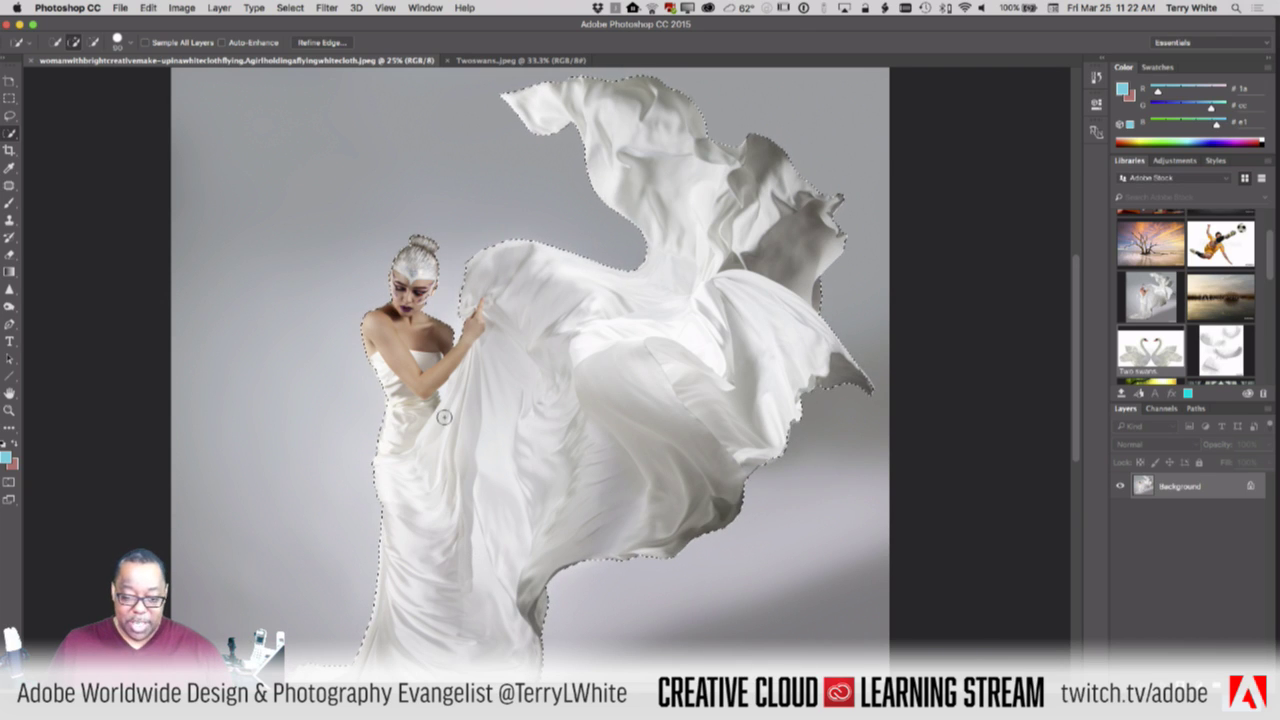
Subtract the small background gap between the forearm, the bodice and the cloth from the selection, using a size 20 brush
{"action": "key", "text": "z"}
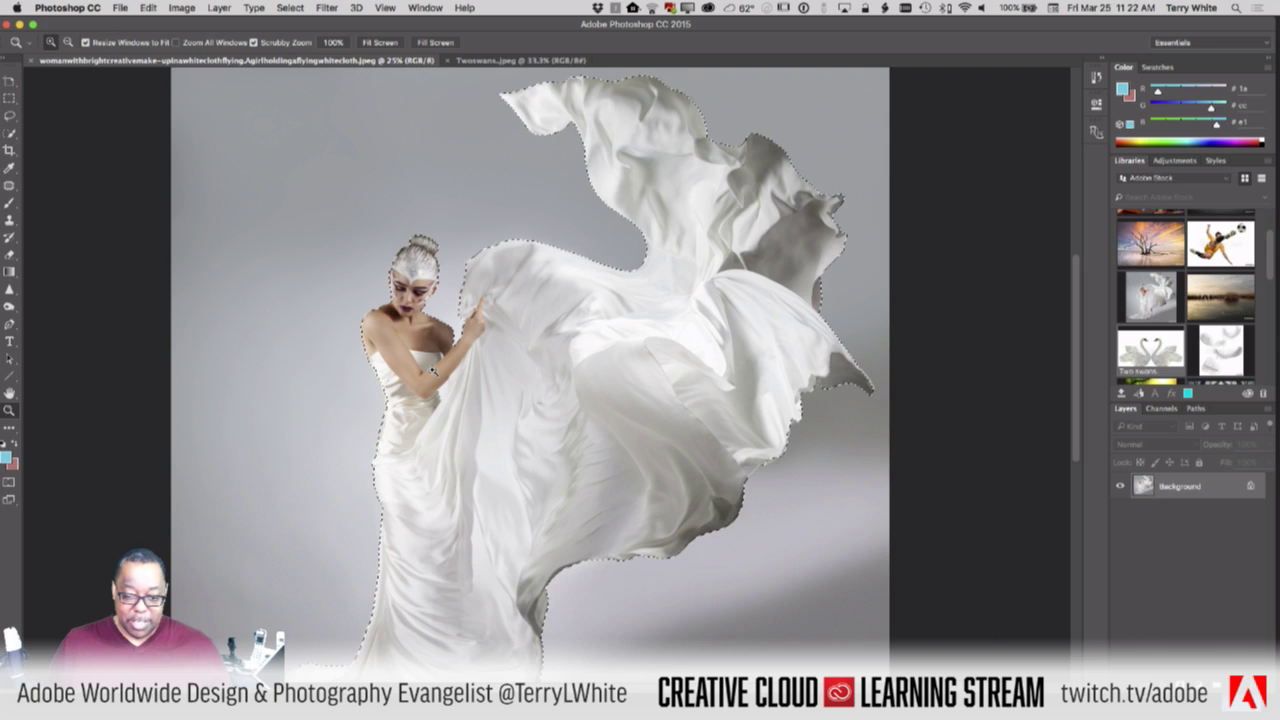
{"action": "left_click_drag", "start_coordinate": [432, 370], "coordinate": [512, 465]}
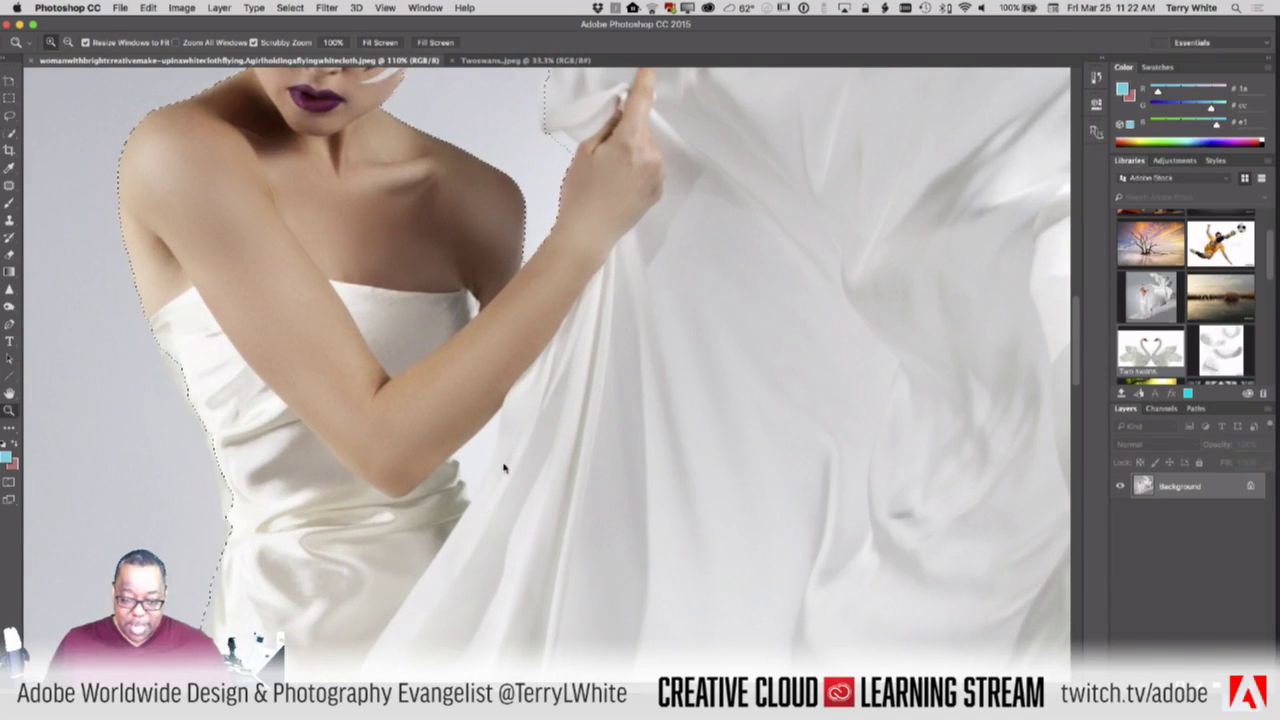
{"action": "key", "text": "w"}
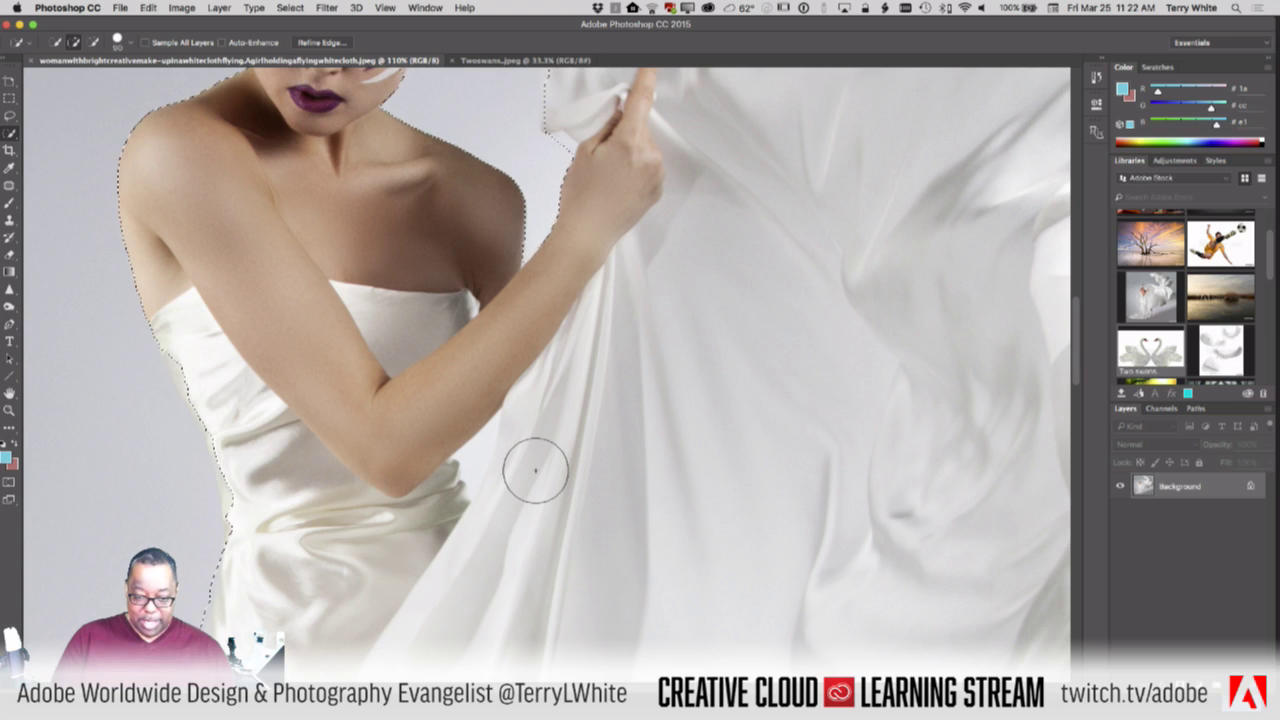
{"action": "key", "text": "bracketleft"}
{"action": "key", "text": "bracketleft"}
{"action": "key", "text": "bracketleft"}
{"action": "key", "text": "bracketleft"}
{"action": "key", "text": "bracketleft"}
{"action": "key", "text": "bracketleft"}
{"action": "key", "text": "bracketleft"}
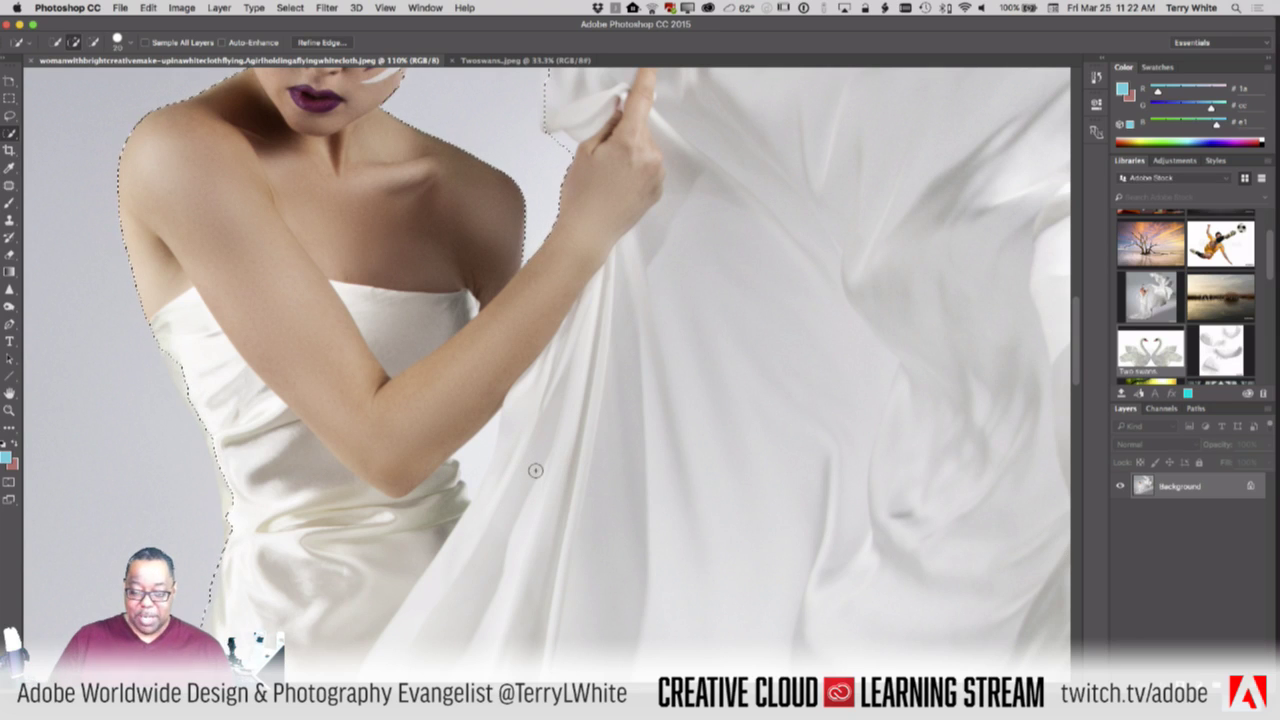
{"action": "key", "text": "alt"}
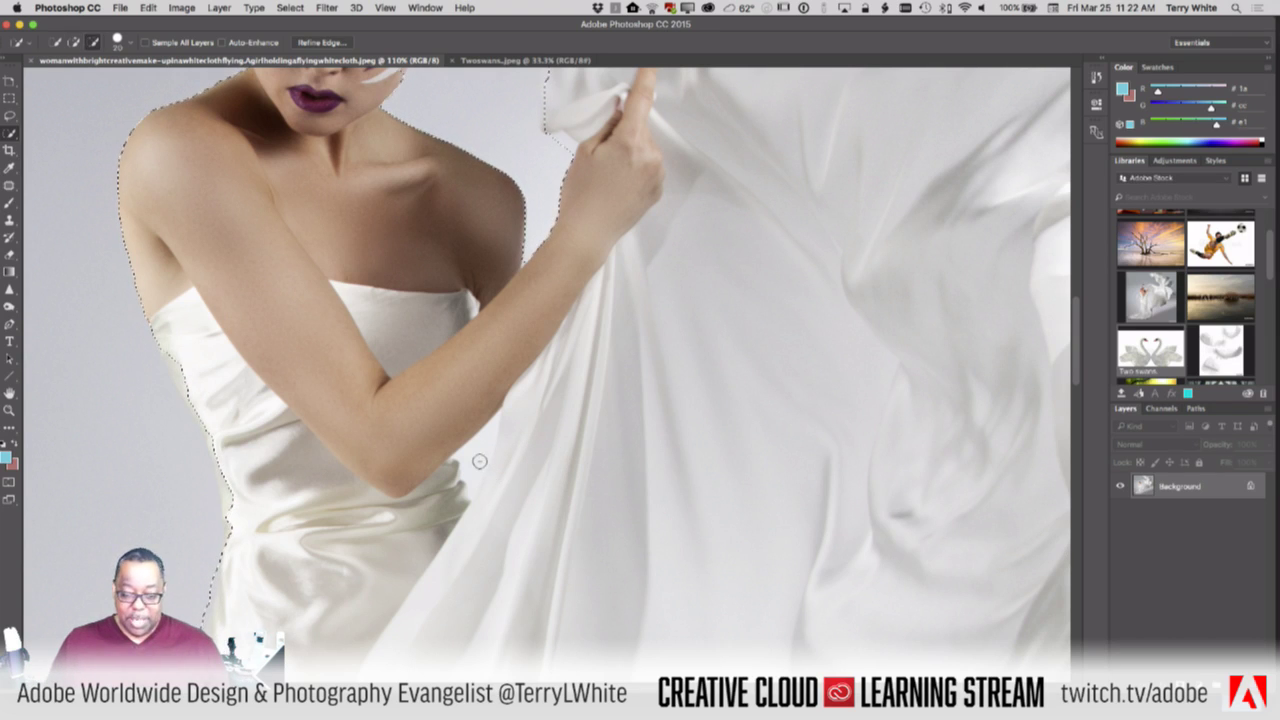
{"action": "mouse_move", "coordinate": [481, 458]}
{"action": "left_mouse_down"}
{"action": "mouse_move", "coordinate": [494, 424]}
{"action": "mouse_move", "coordinate": [474, 488]}
{"action": "left_mouse_up"}
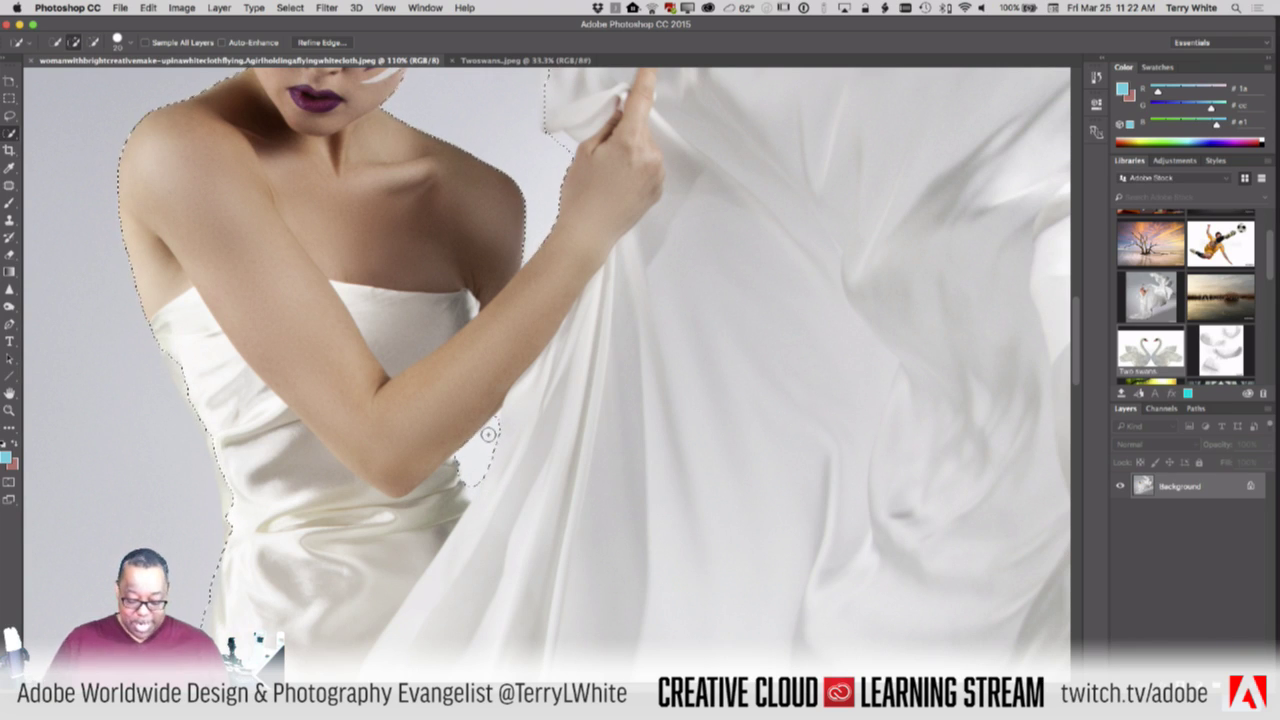
Refine the gap under the forearm with a smaller brush, subtracting the remaining background at its upper and lower corners
{"action": "key", "text": "super+plus"}
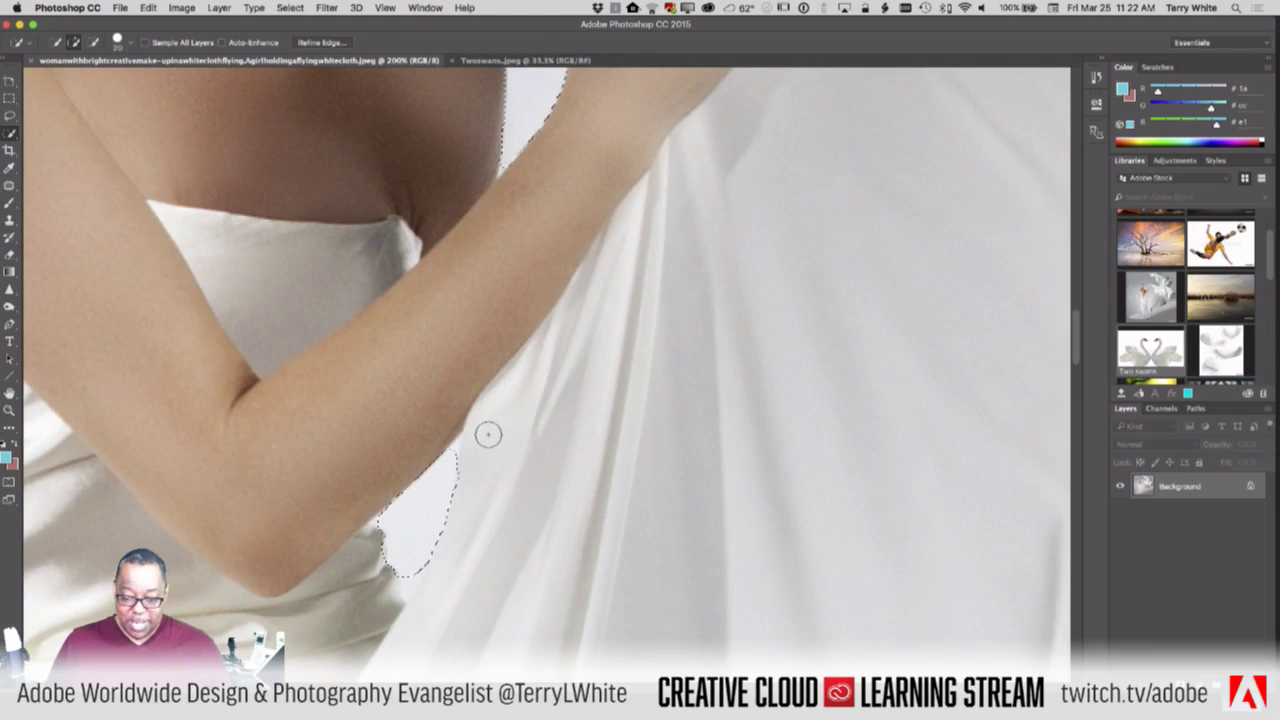
{"action": "key", "text": "bracketleft"}
{"action": "key", "text": "bracketleft"}
{"action": "key", "text": "bracketleft"}
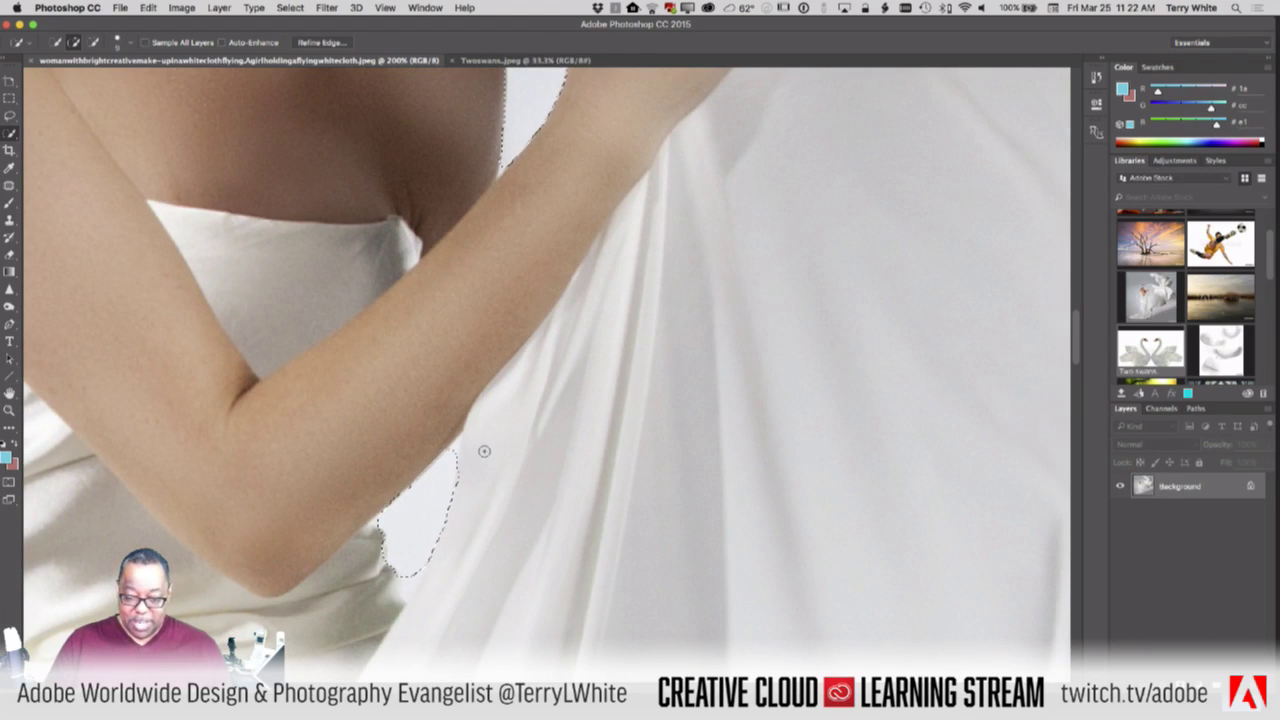
{"action": "left_click", "coordinate": [456, 447], "text": "alt"}
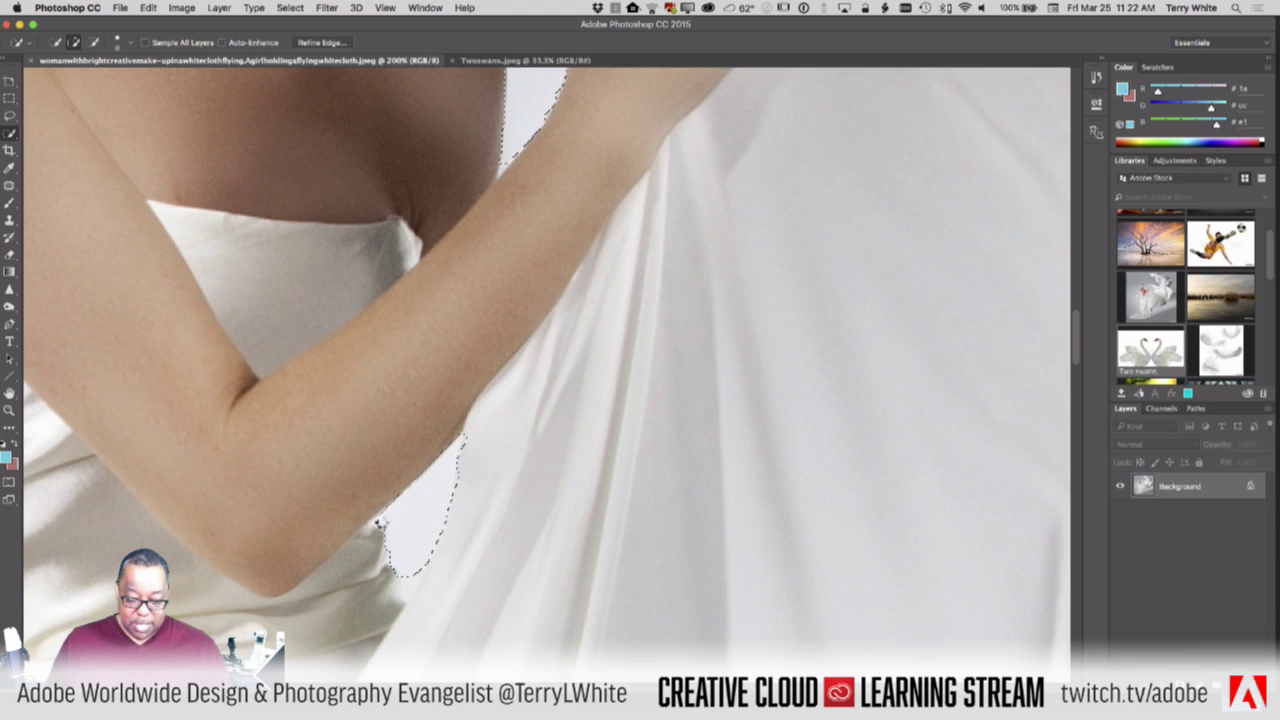
{"action": "left_click", "coordinate": [377, 523], "text": "alt"}
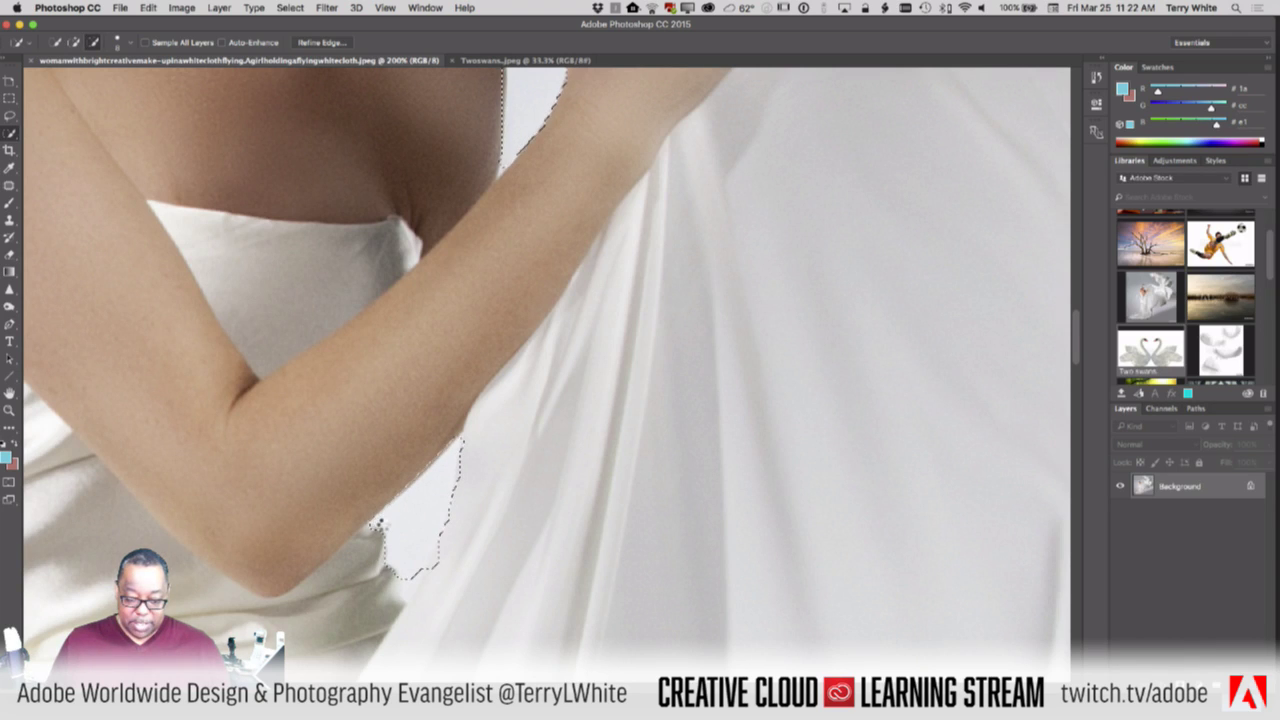
{"action": "left_click", "coordinate": [436, 574], "text": "alt"}
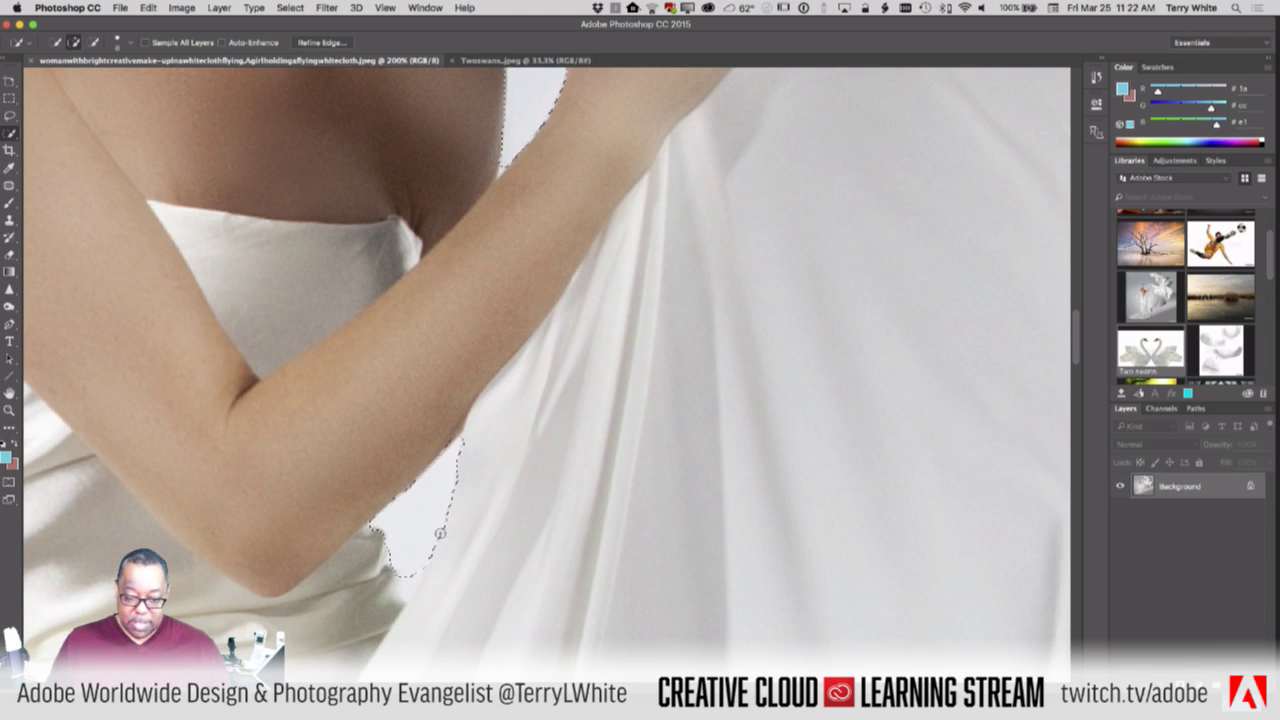
{"action": "left_click", "coordinate": [455, 436], "text": "alt"}
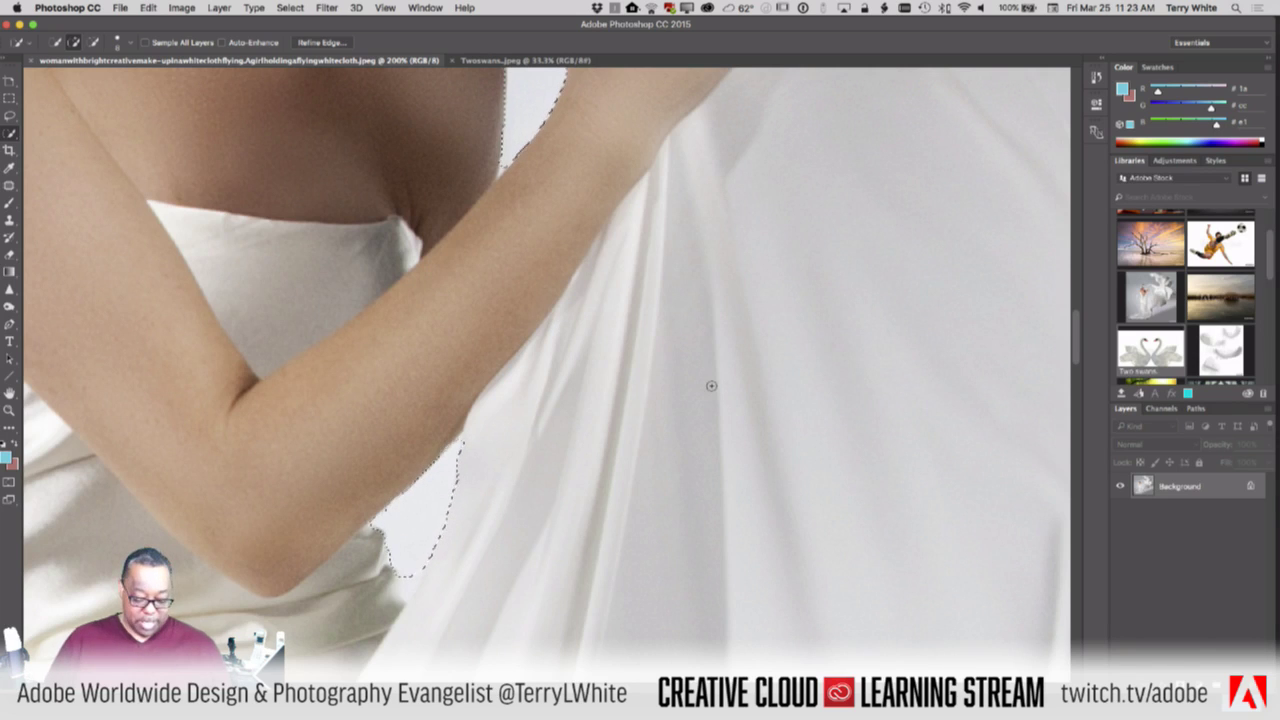
Enlarge the Quick Selection brush to 45 and add the missed cloth edge below the pointed corner to the selection
{"action": "key", "text": "super+0"}
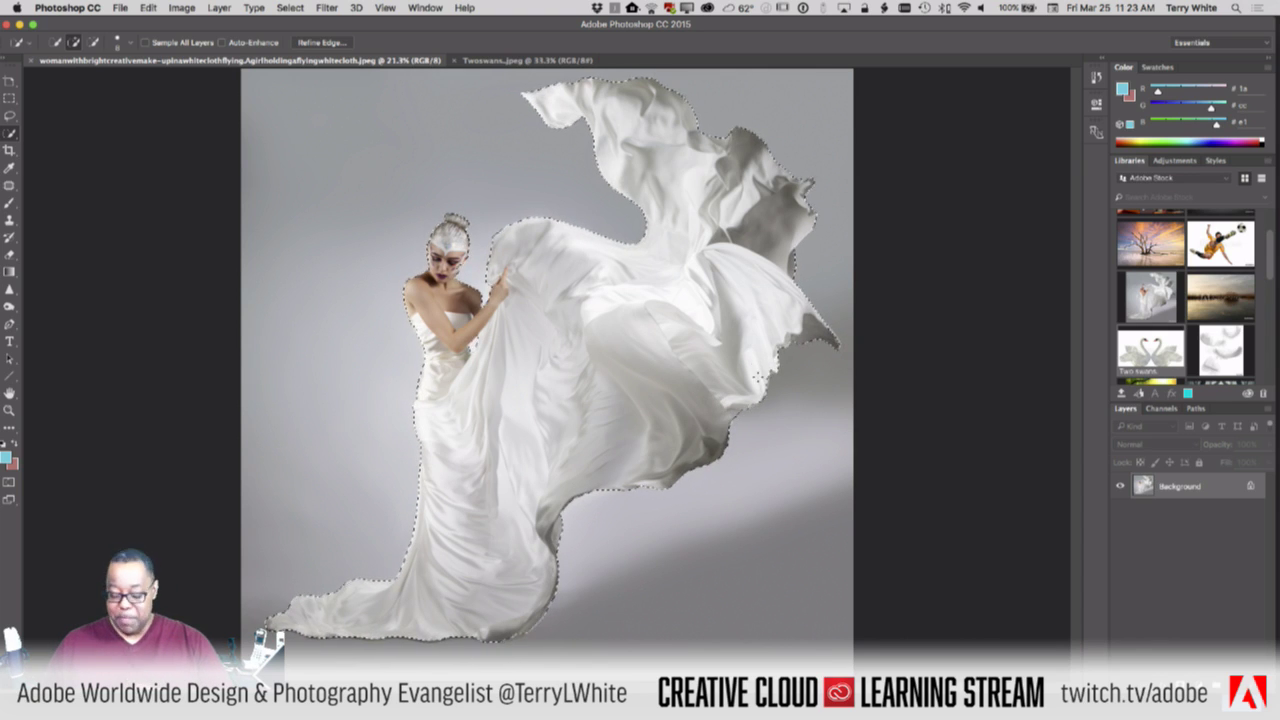
{"action": "key", "text": "bracketright"}
{"action": "key", "text": "bracketright"}
{"action": "key", "text": "bracketright"}
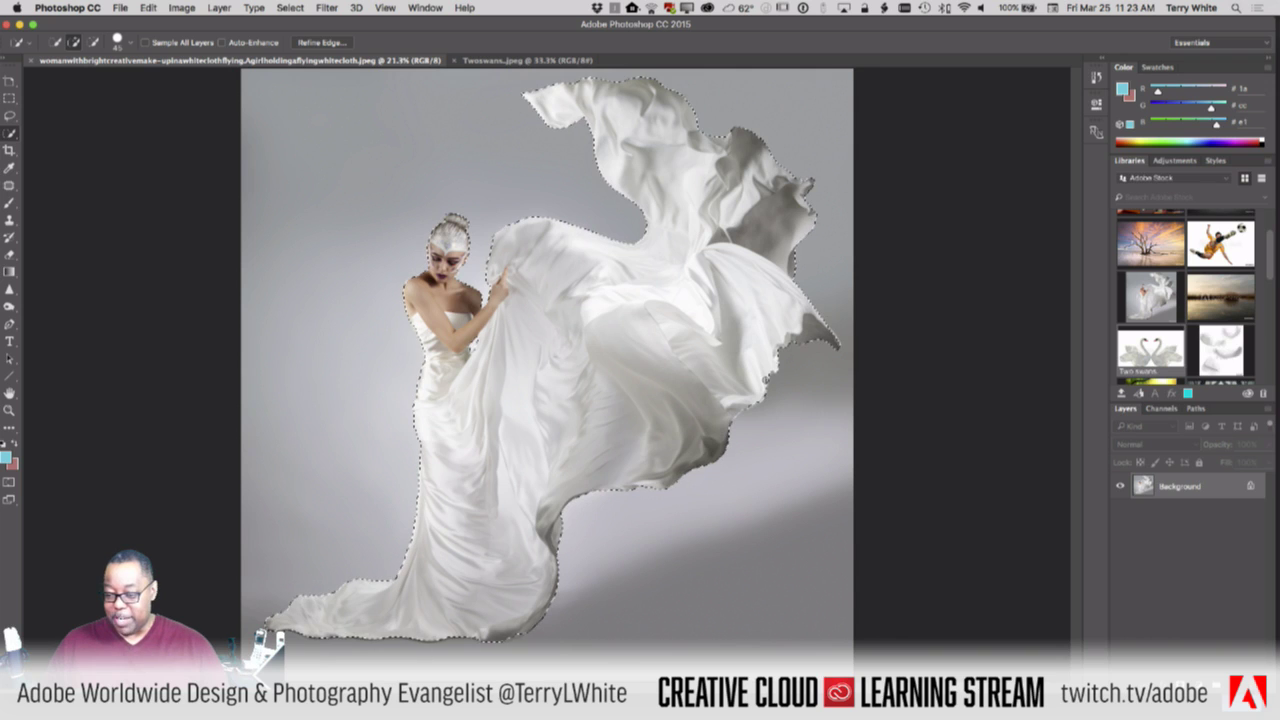
{"action": "left_click_drag", "start_coordinate": [767, 379], "coordinate": [747, 407]}
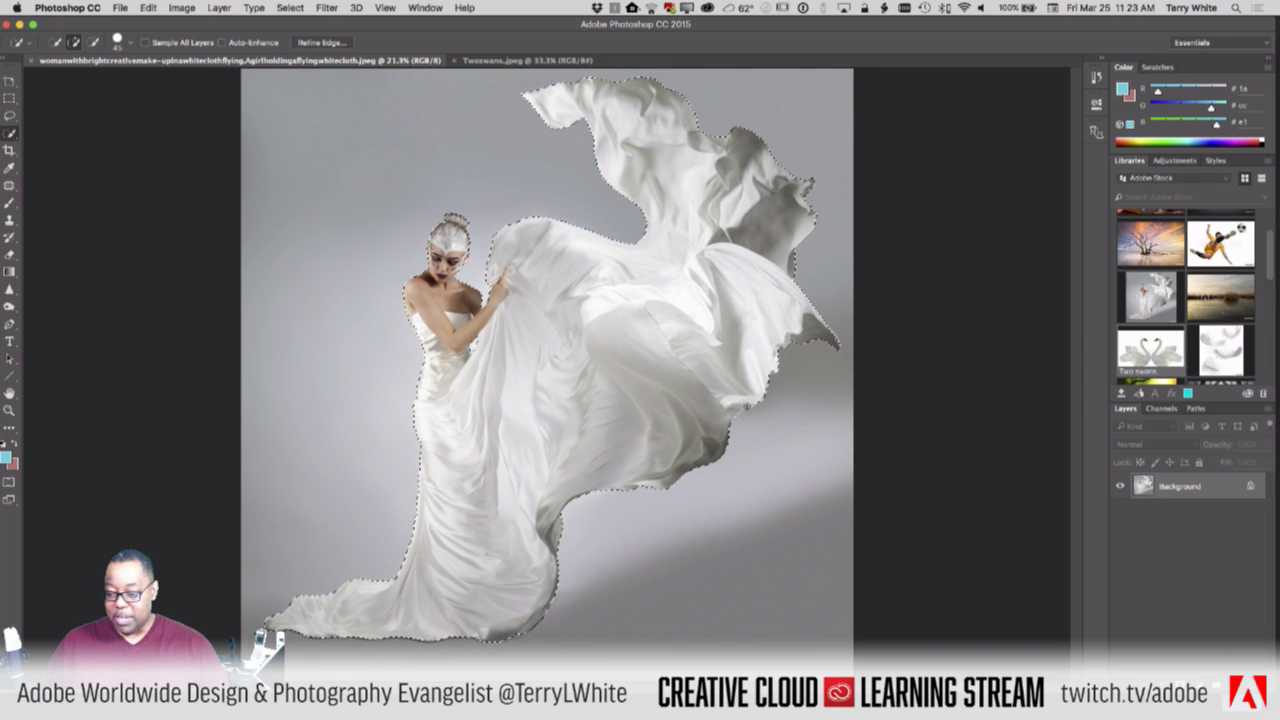
{"action": "key", "text": "z"}
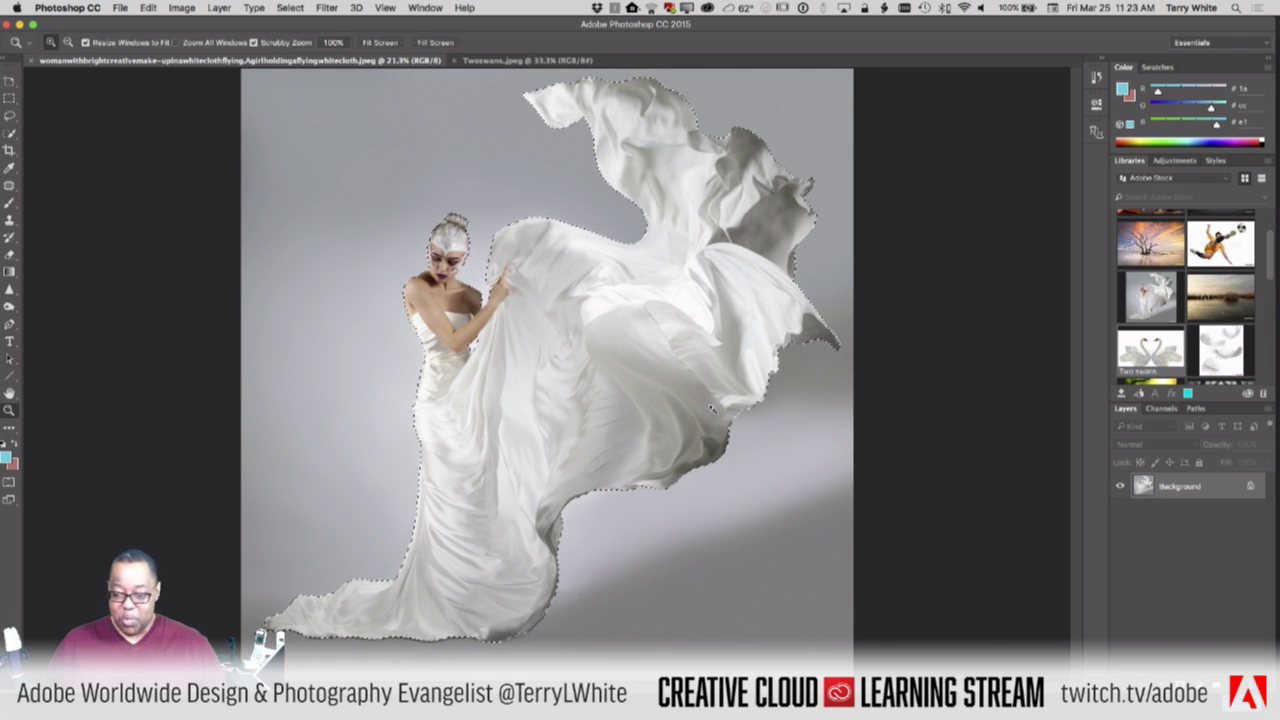
Reduce the Quick Selection brush and subtract the small background wedge between the two cloth folds on the lower edge from the selection
{"action": "left_click_drag", "start_coordinate": [718, 412], "coordinate": [856, 457]}
{"action": "key", "text": "w"}
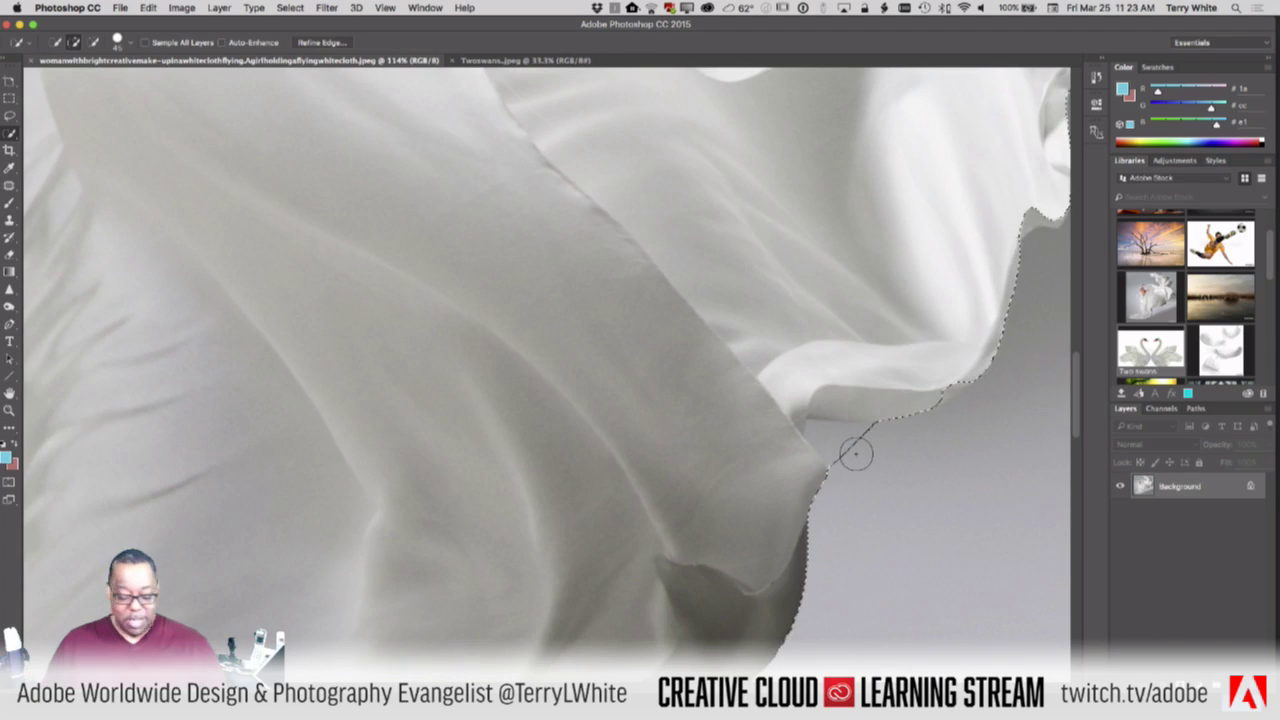
{"action": "key", "text": "bracketleft"}
{"action": "key", "text": "bracketleft"}
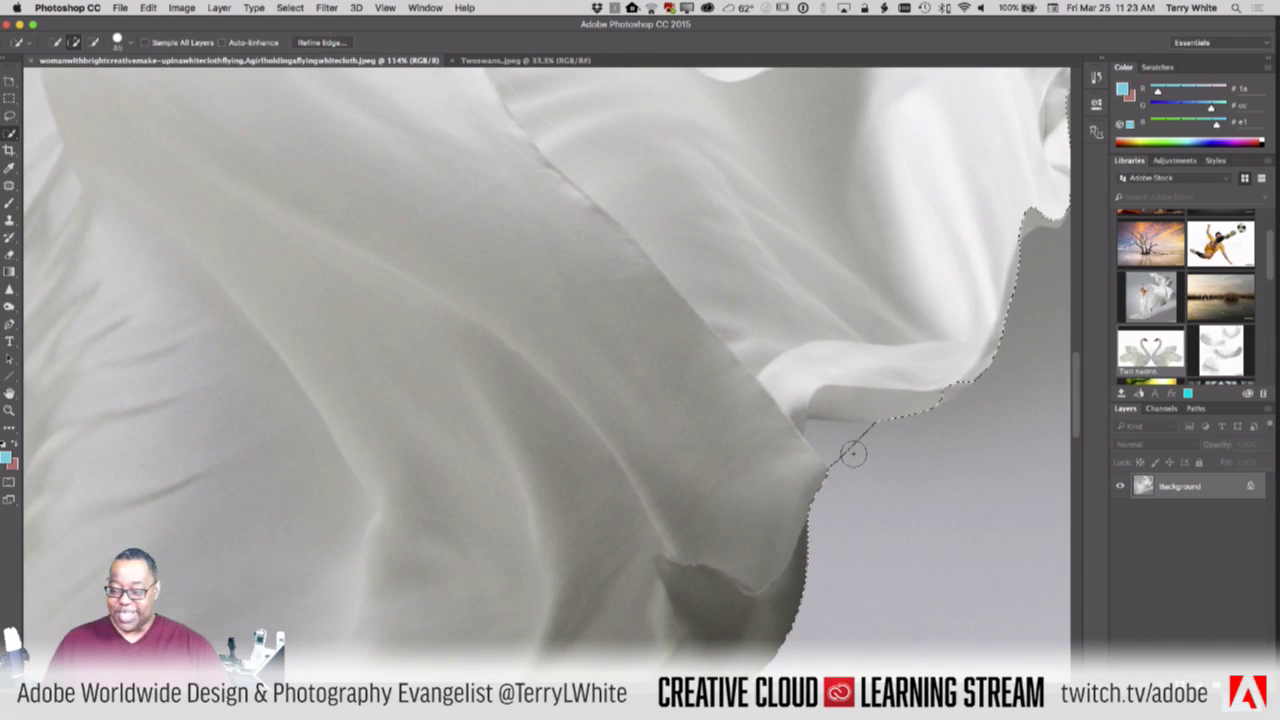
{"action": "key", "text": "bracketleft"}
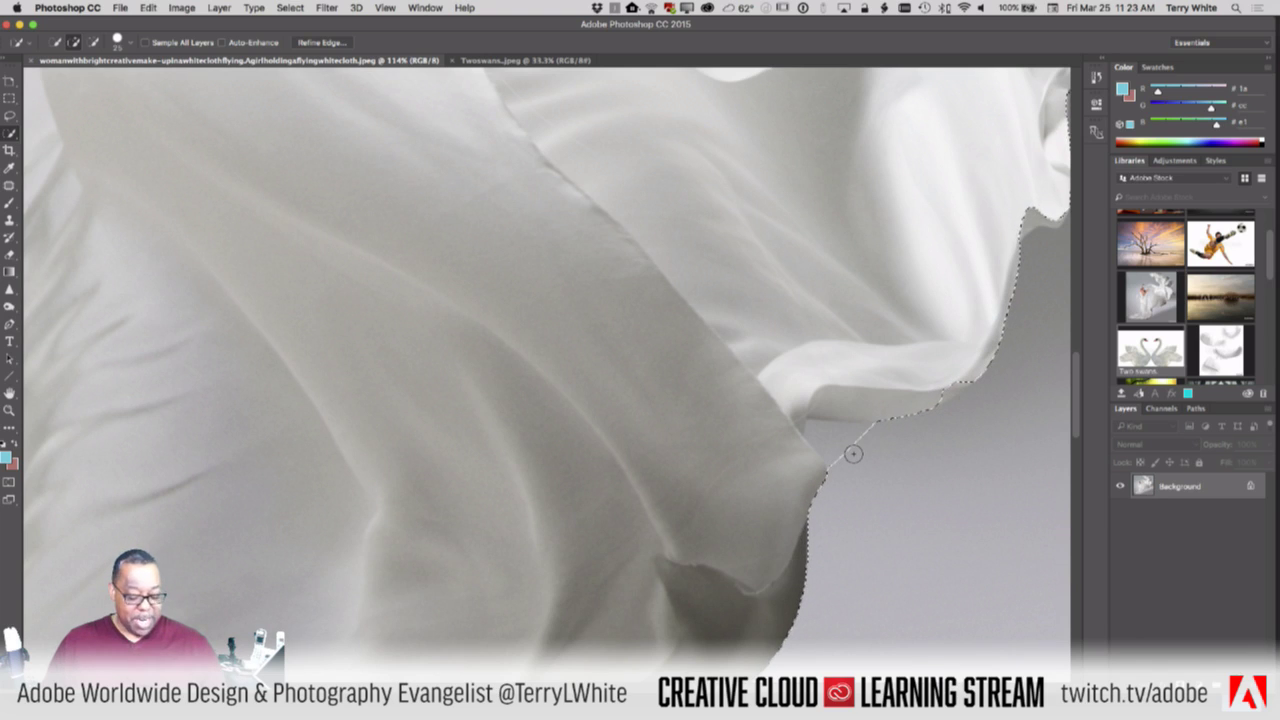
{"action": "key", "text": "alt"}
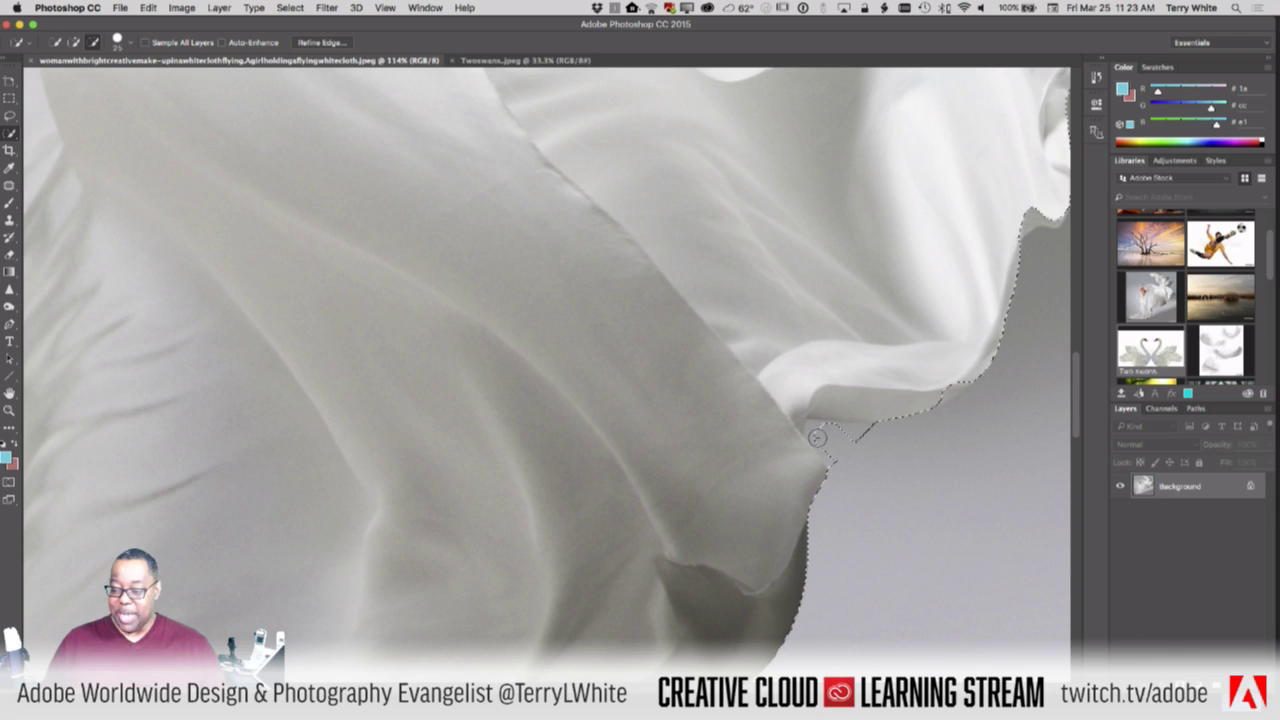
{"action": "left_click_drag", "start_coordinate": [814, 431], "coordinate": [844, 434]}
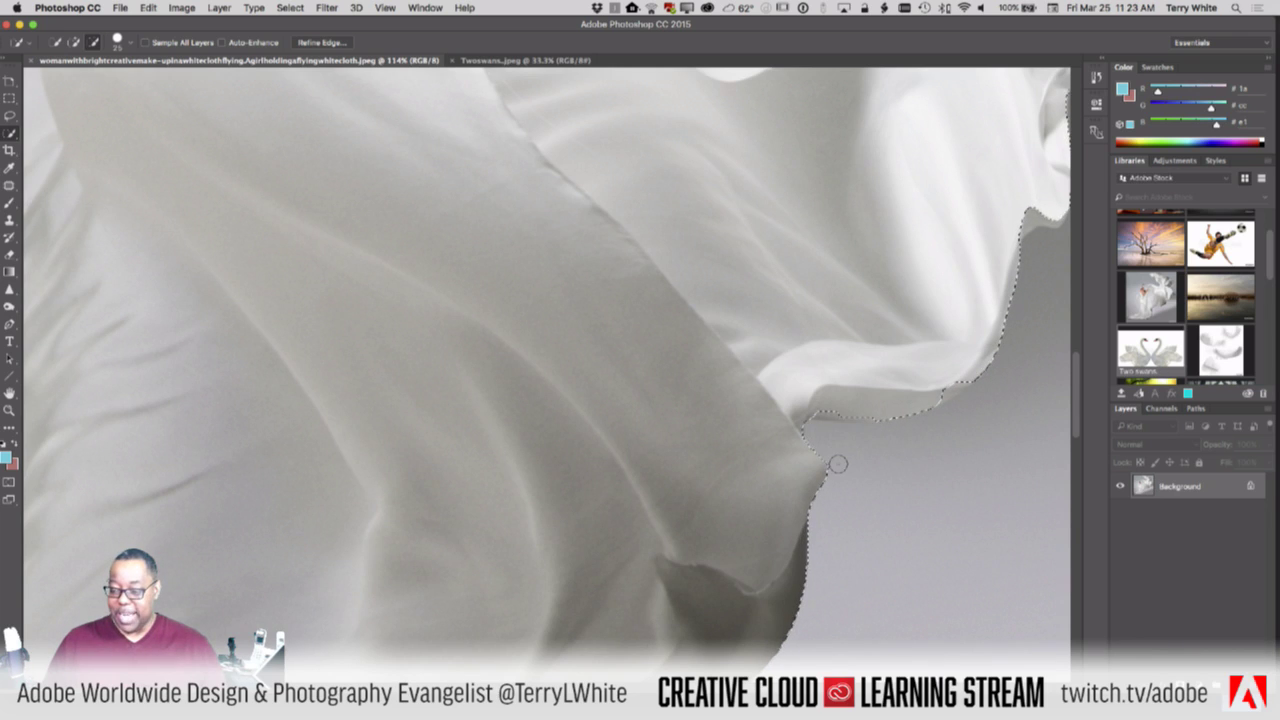
{"action": "left_click", "coordinate": [825, 444]}
{"action": "left_click_drag", "start_coordinate": [823, 411], "coordinate": [843, 412]}
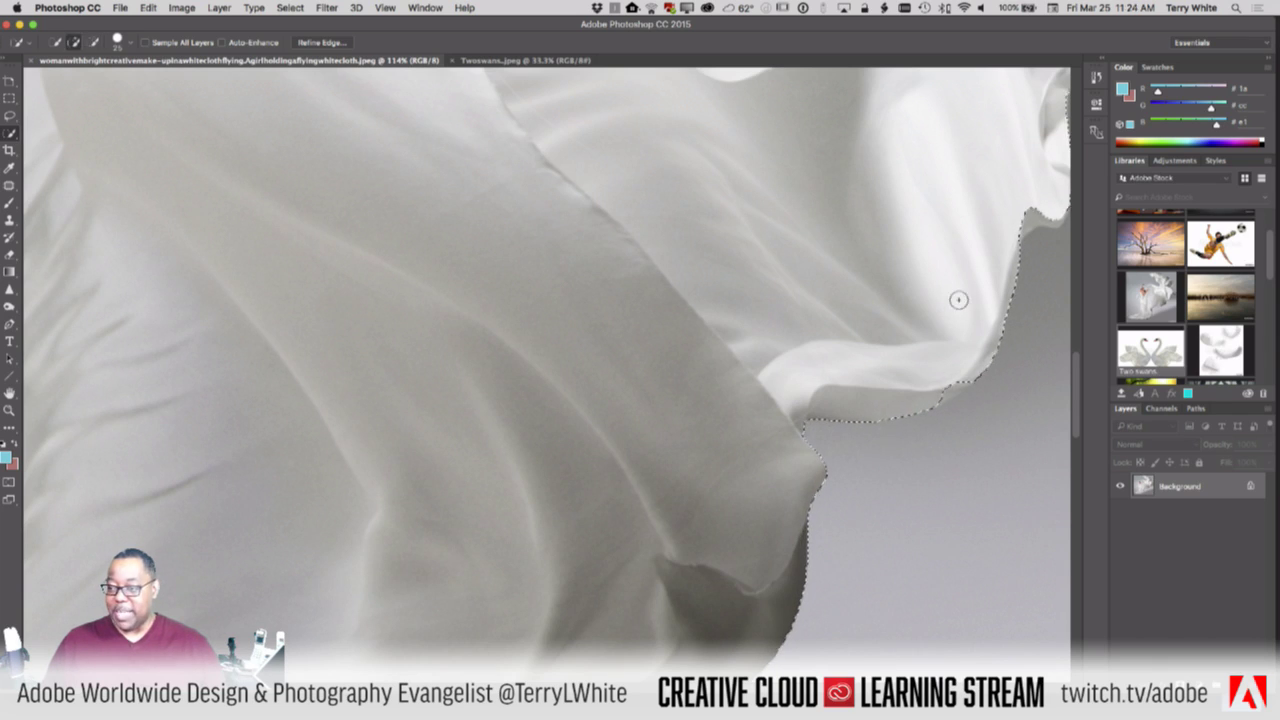
Subtract the small background notch between the ruffled hem and the dark pointed corner of the cloth from the selection
{"action": "mouse_move", "coordinate": [964, 298]}
{"action": "left_mouse_down"}
{"action": "mouse_move", "coordinate": [746, 418]}
{"action": "mouse_move", "coordinate": [675, 497]}
{"action": "left_mouse_up"}
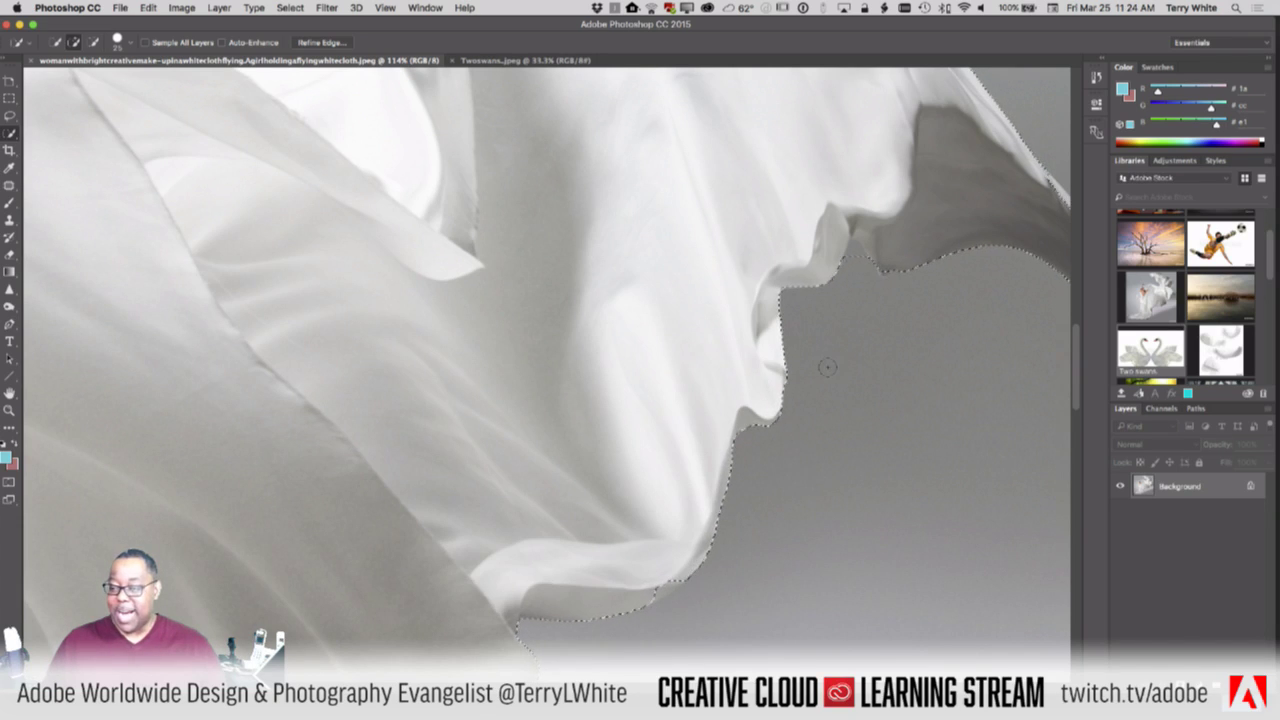
{"action": "left_click_drag", "start_coordinate": [757, 280], "coordinate": [621, 428]}
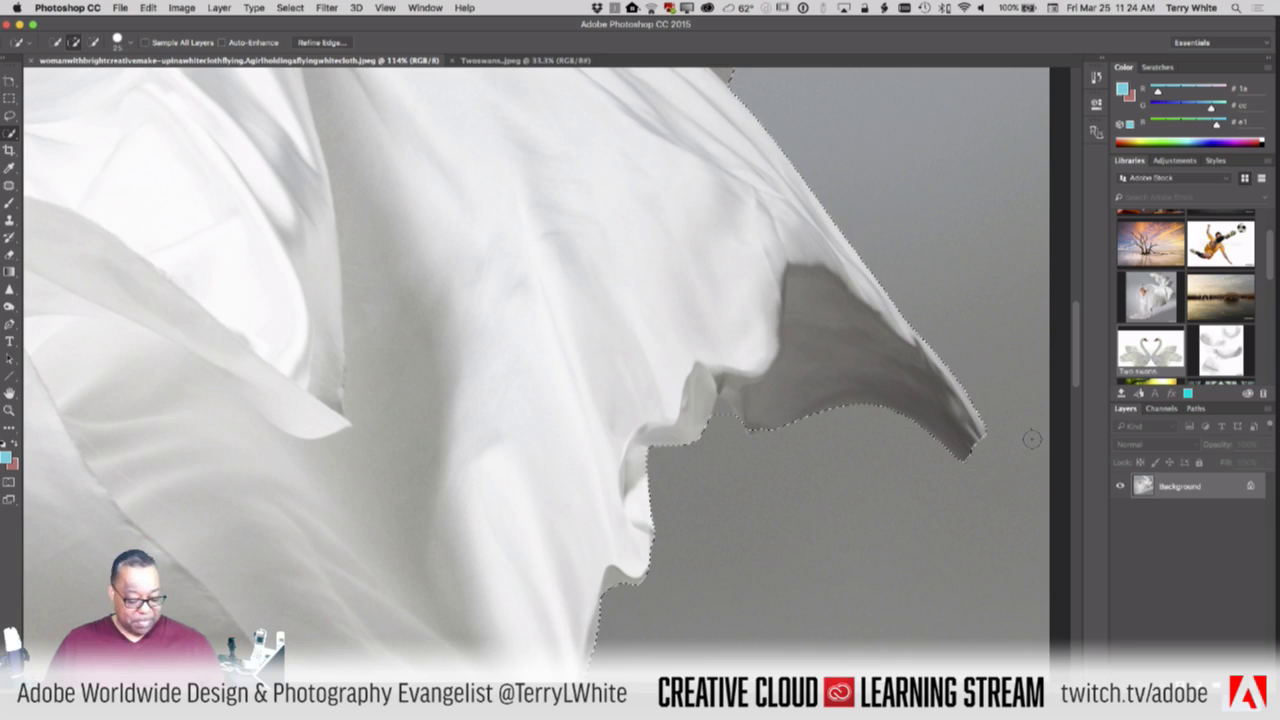
{"action": "key", "text": "alt"}
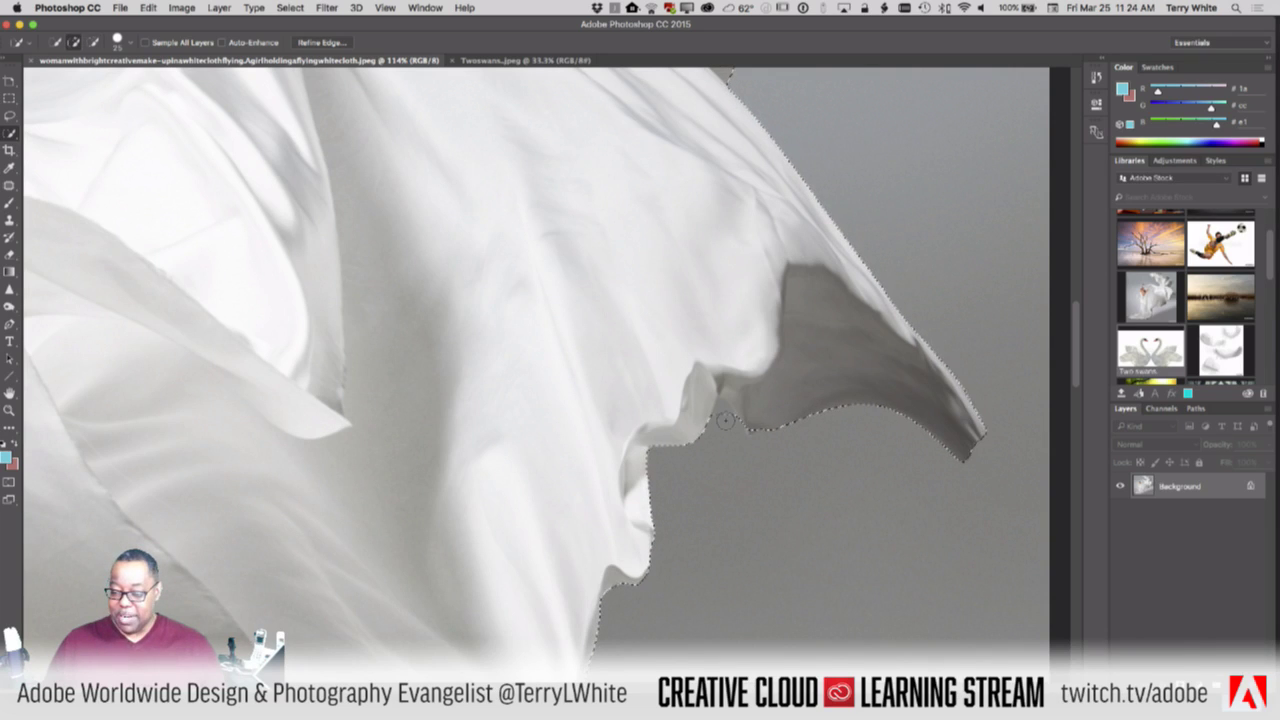
{"action": "key", "text": "alt"}
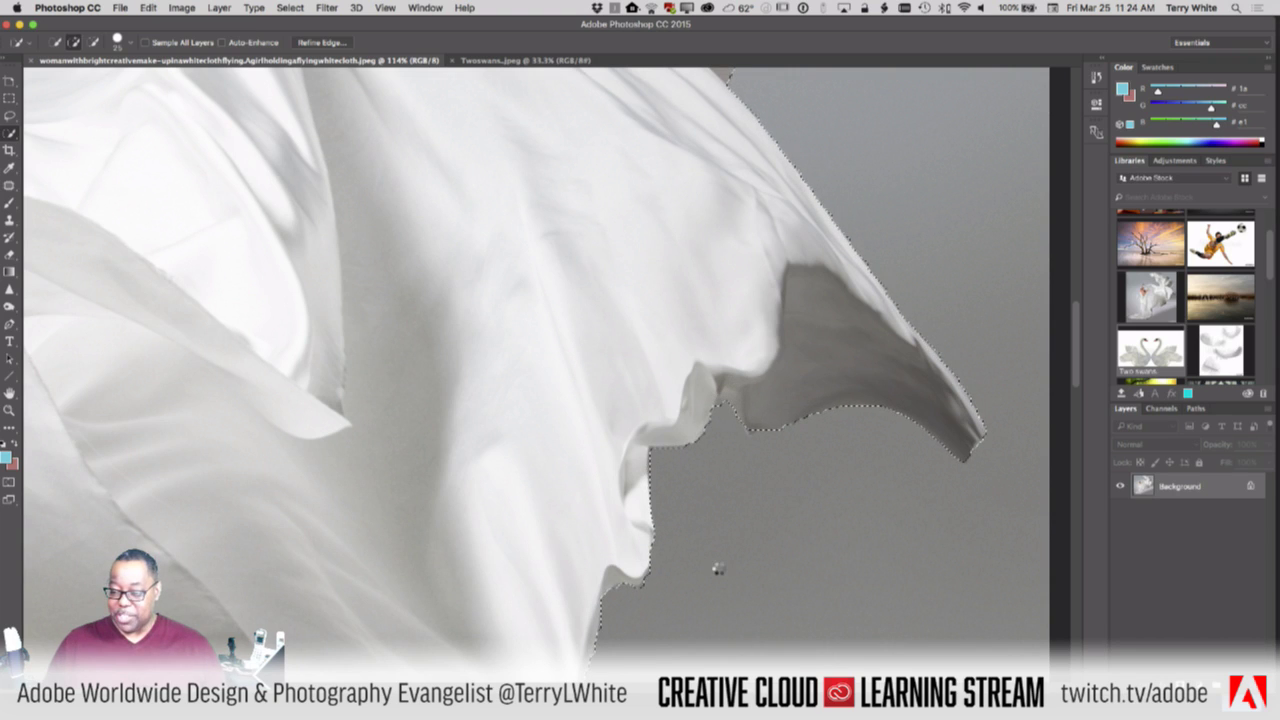
Inspect the selection edge along the underside of the flowing cloth and around the dress's rounded lower hem
{"action": "left_click_drag", "start_coordinate": [478, 648], "coordinate": [620, 430]}
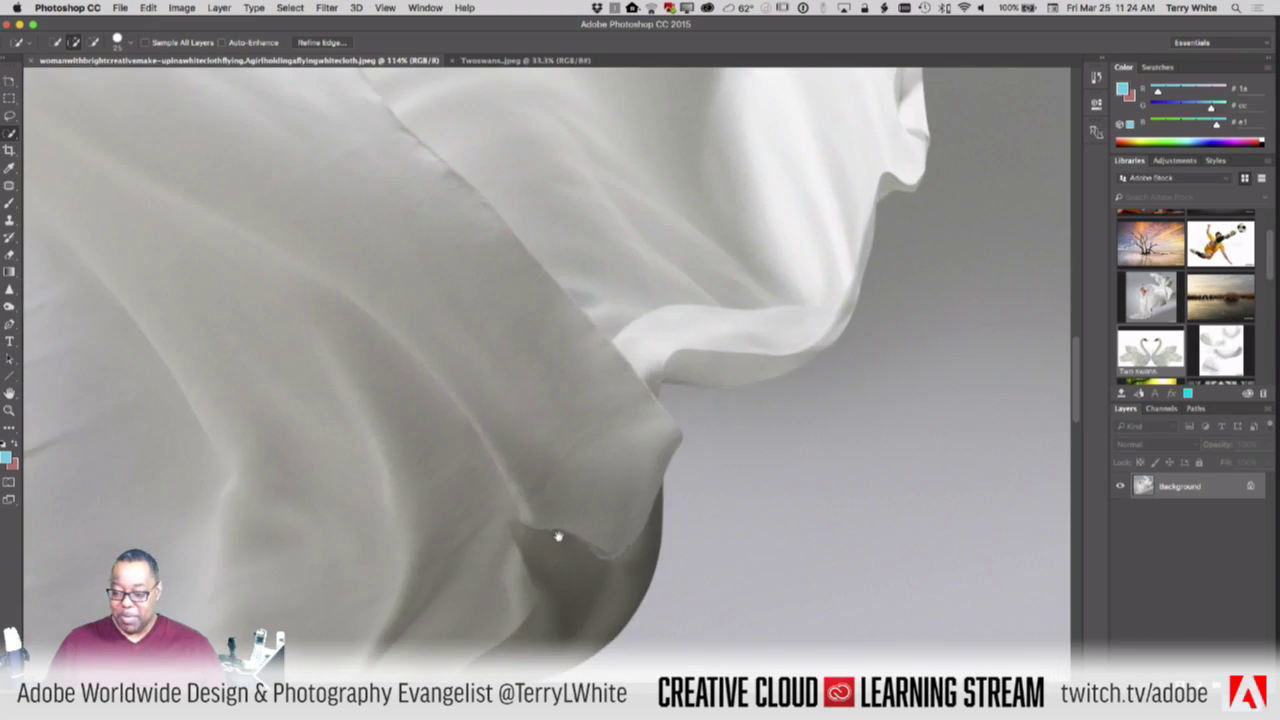
{"action": "left_click_drag", "start_coordinate": [514, 578], "coordinate": [557, 518]}
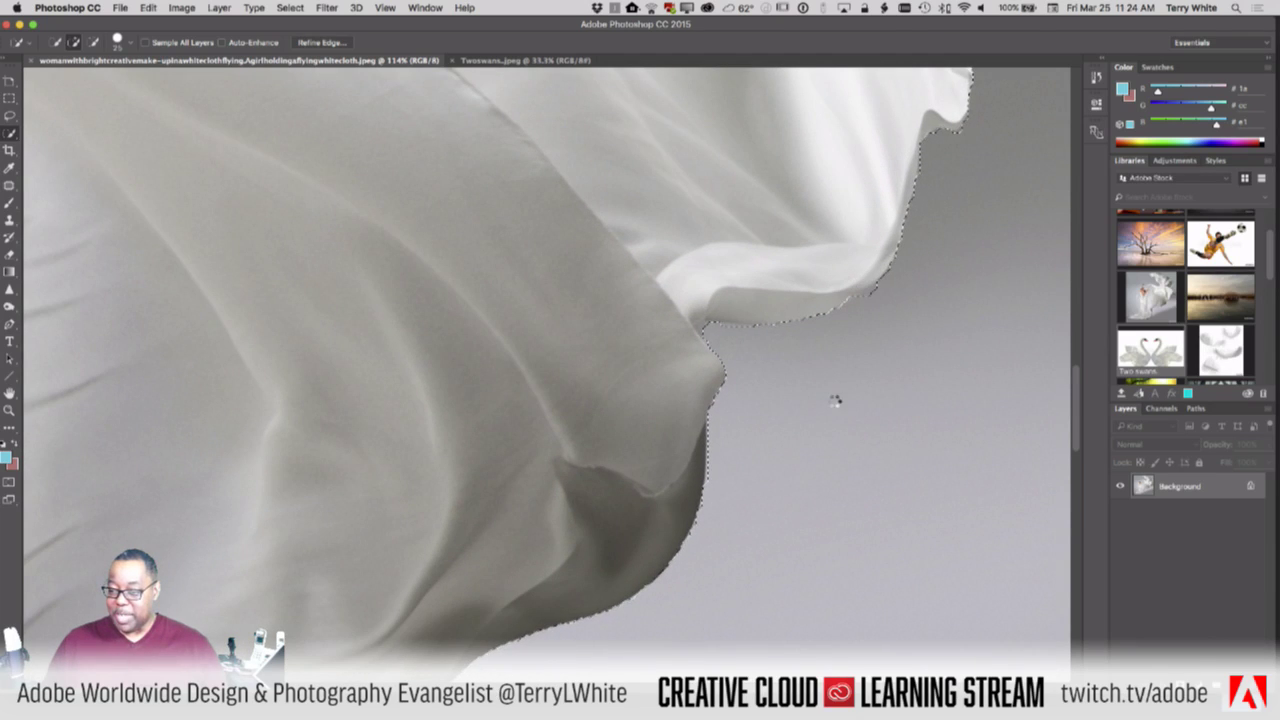
{"action": "left_click_drag", "start_coordinate": [594, 497], "coordinate": [752, 330]}
{"action": "left_click_drag", "start_coordinate": [443, 531], "coordinate": [718, 443]}
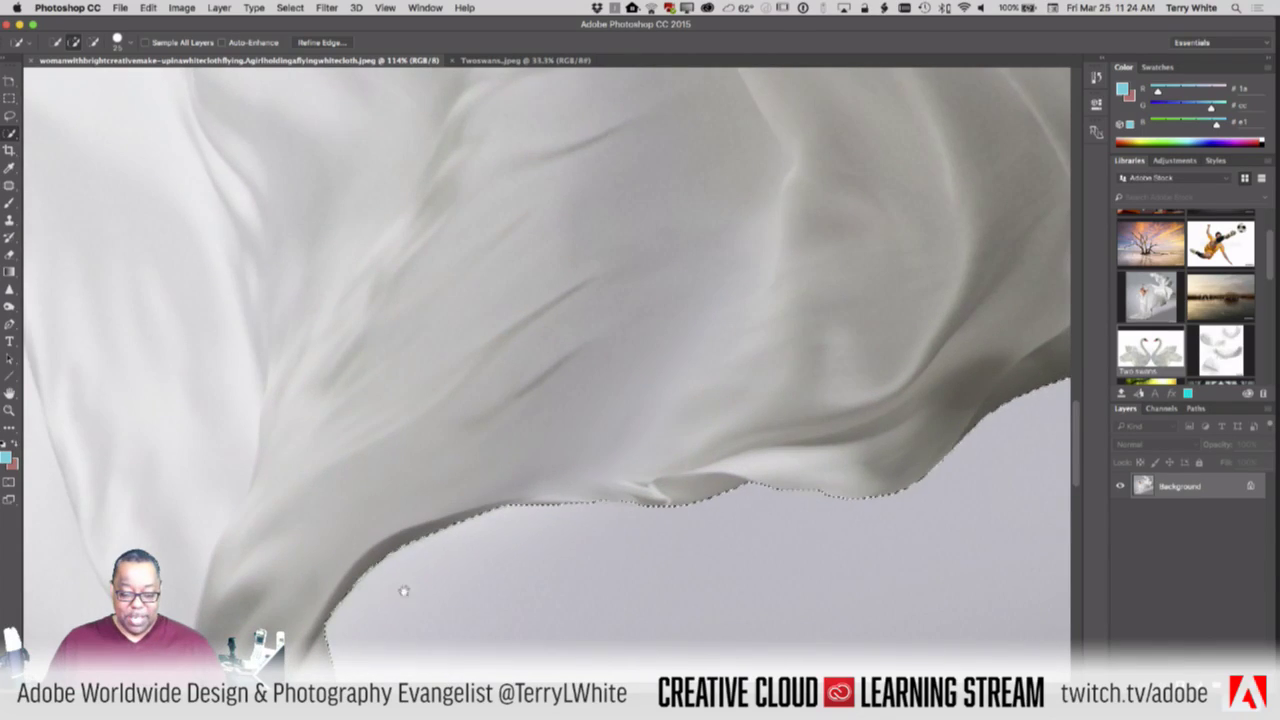
{"action": "left_click_drag", "start_coordinate": [403, 591], "coordinate": [437, 365]}
{"action": "left_click_drag", "start_coordinate": [369, 606], "coordinate": [514, 380]}
{"action": "left_click_drag", "start_coordinate": [285, 511], "coordinate": [343, 483]}
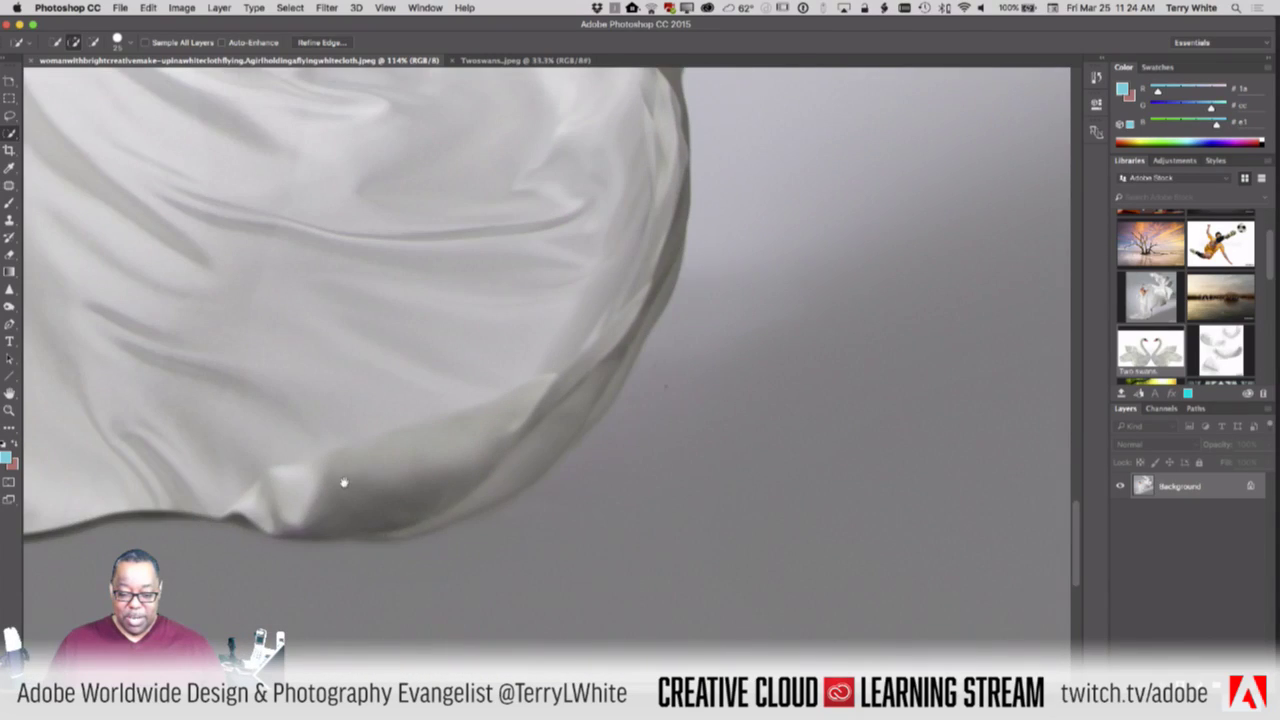
{"action": "left_click_drag", "start_coordinate": [467, 503], "coordinate": [488, 494]}
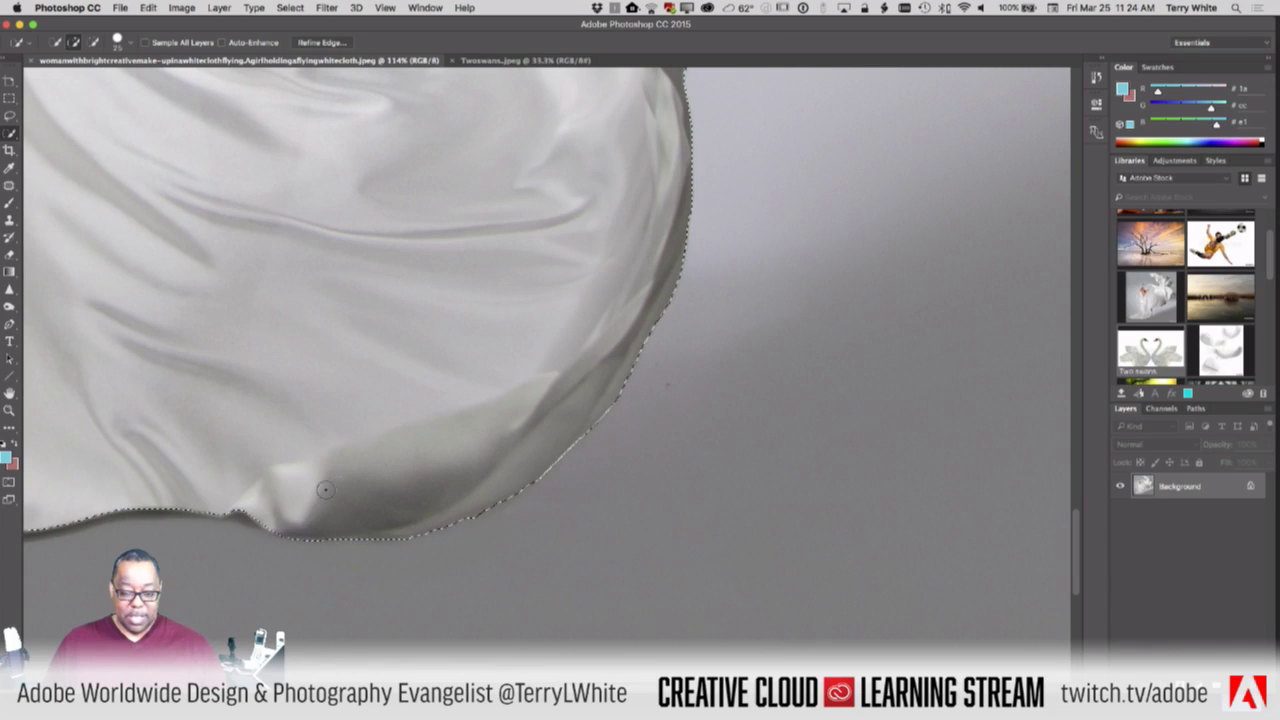
{"action": "left_click_drag", "start_coordinate": [305, 483], "coordinate": [663, 458]}
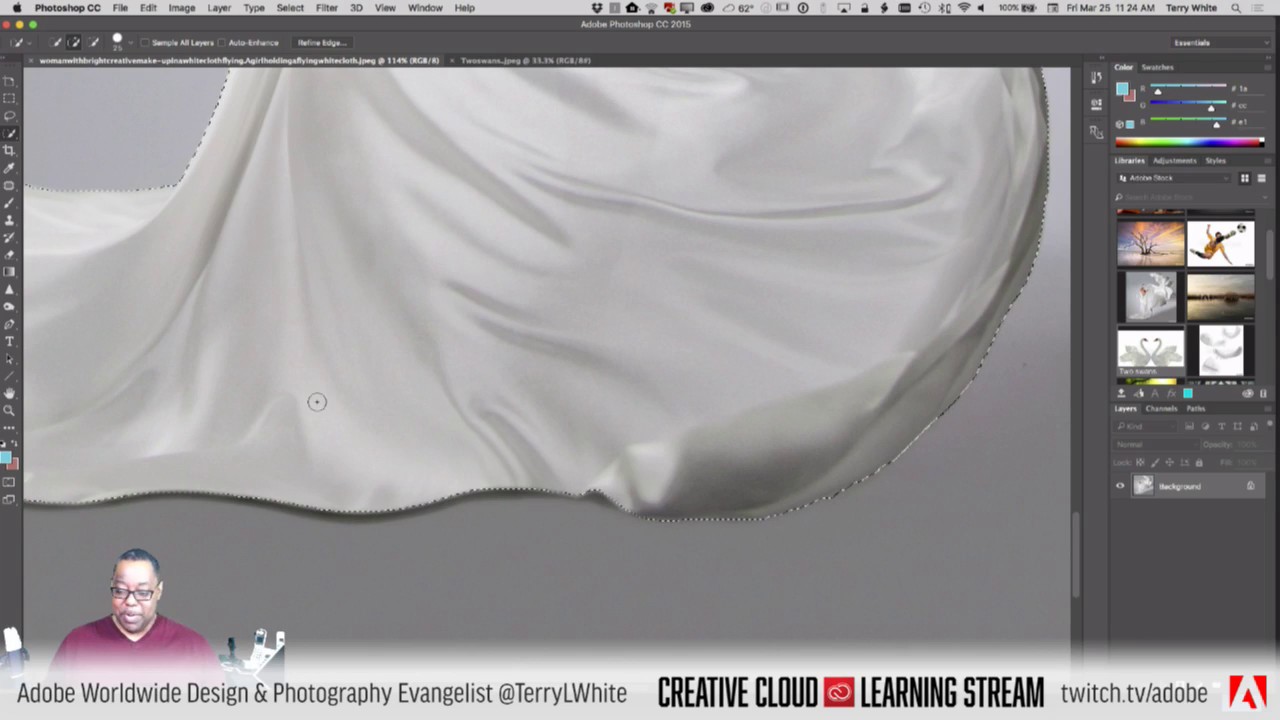
Subtract the thin strip of background beneath the tip of the dress's train from the selection
{"action": "left_click_drag", "start_coordinate": [295, 403], "coordinate": [634, 406]}
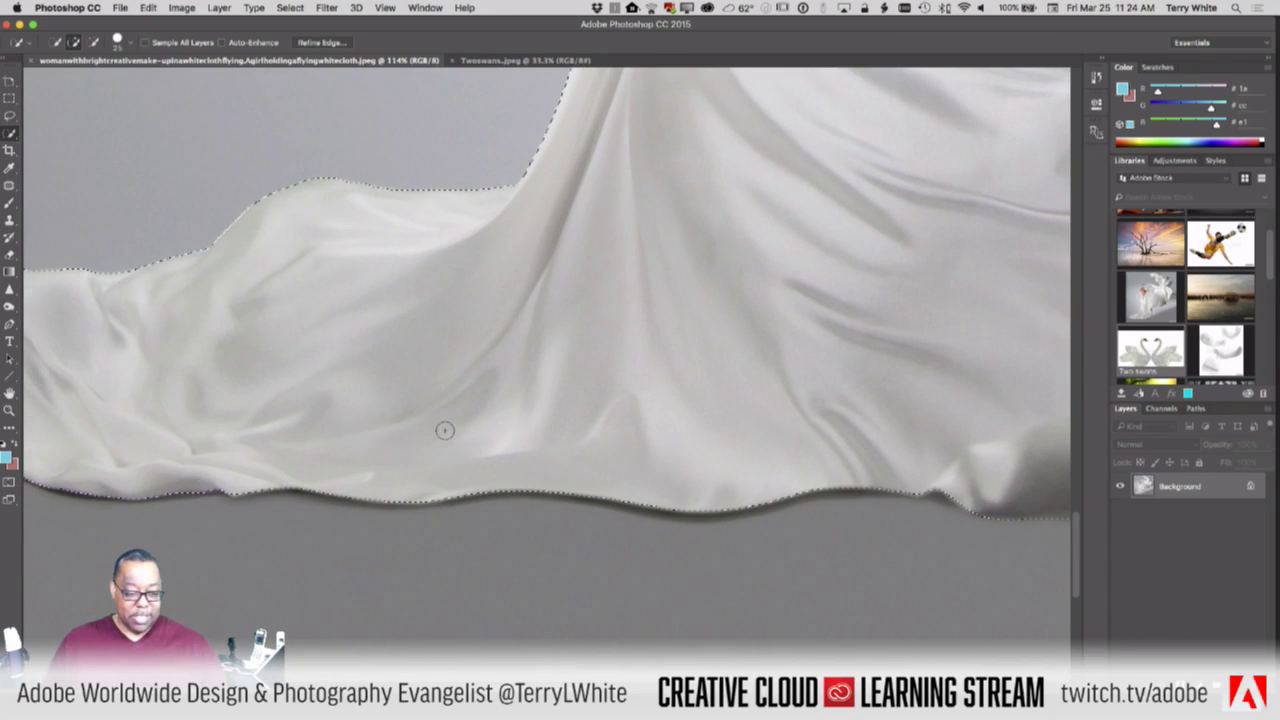
{"action": "left_click_drag", "start_coordinate": [325, 424], "coordinate": [637, 457]}
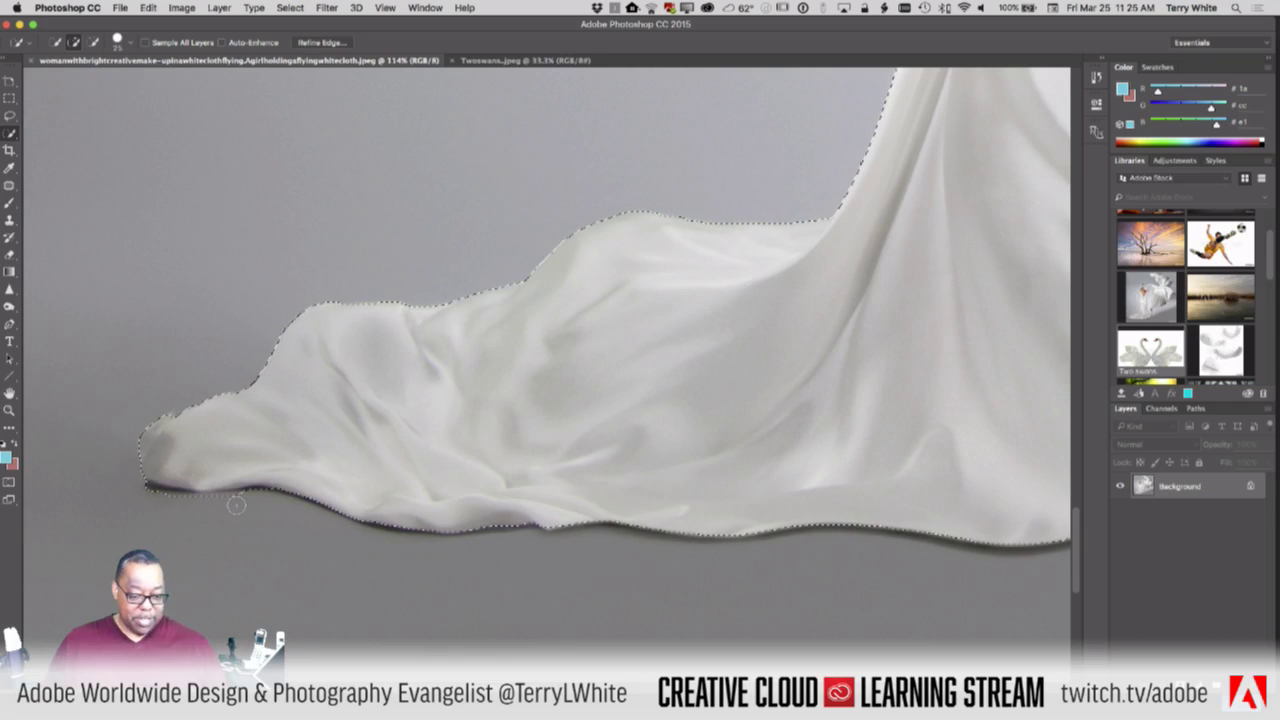
{"action": "key", "text": "alt"}
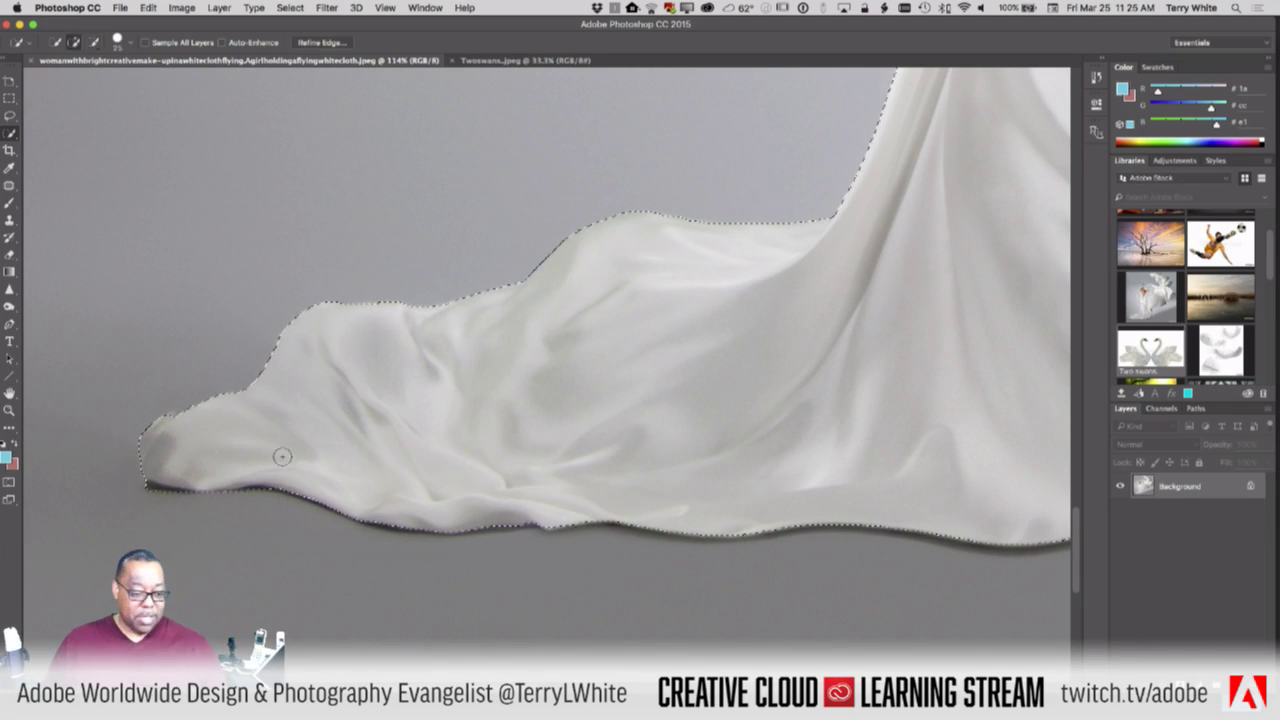
{"action": "key", "text": "alt"}
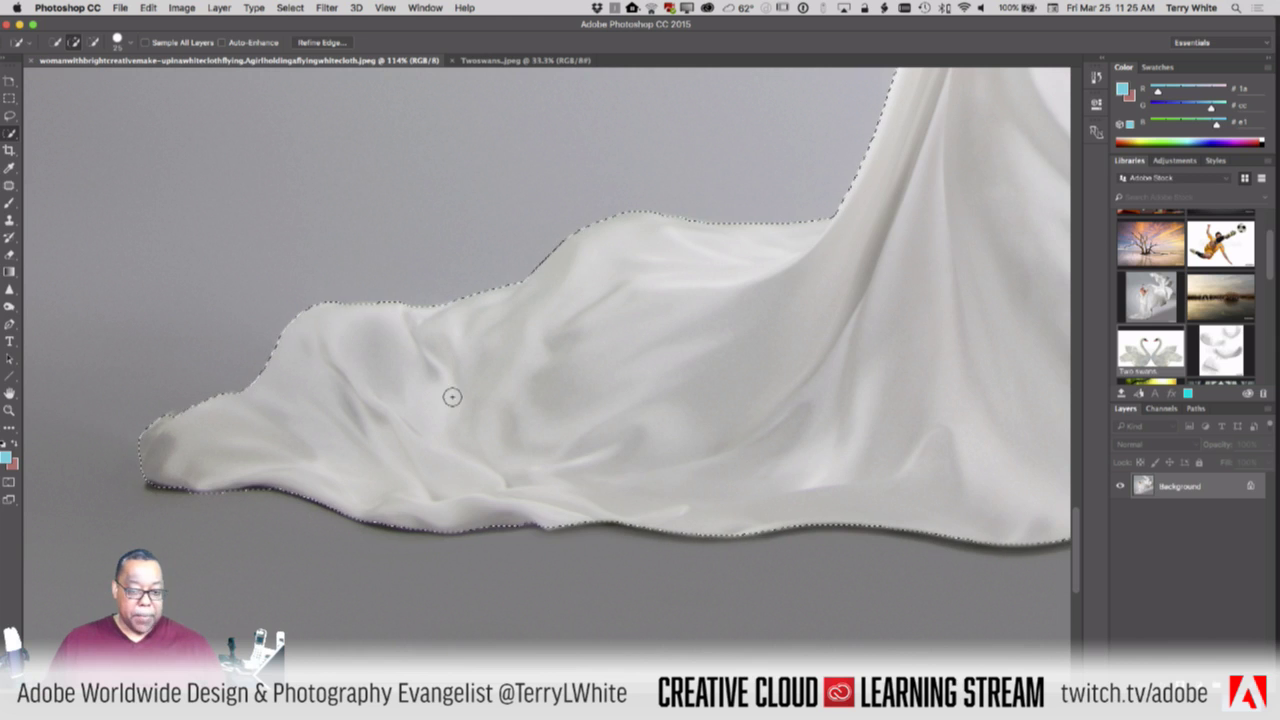
Subtract the excess background along the outer hip edge of the dress, just below the waist, from the selection
{"action": "left_click_drag", "start_coordinate": [491, 377], "coordinate": [198, 559]}
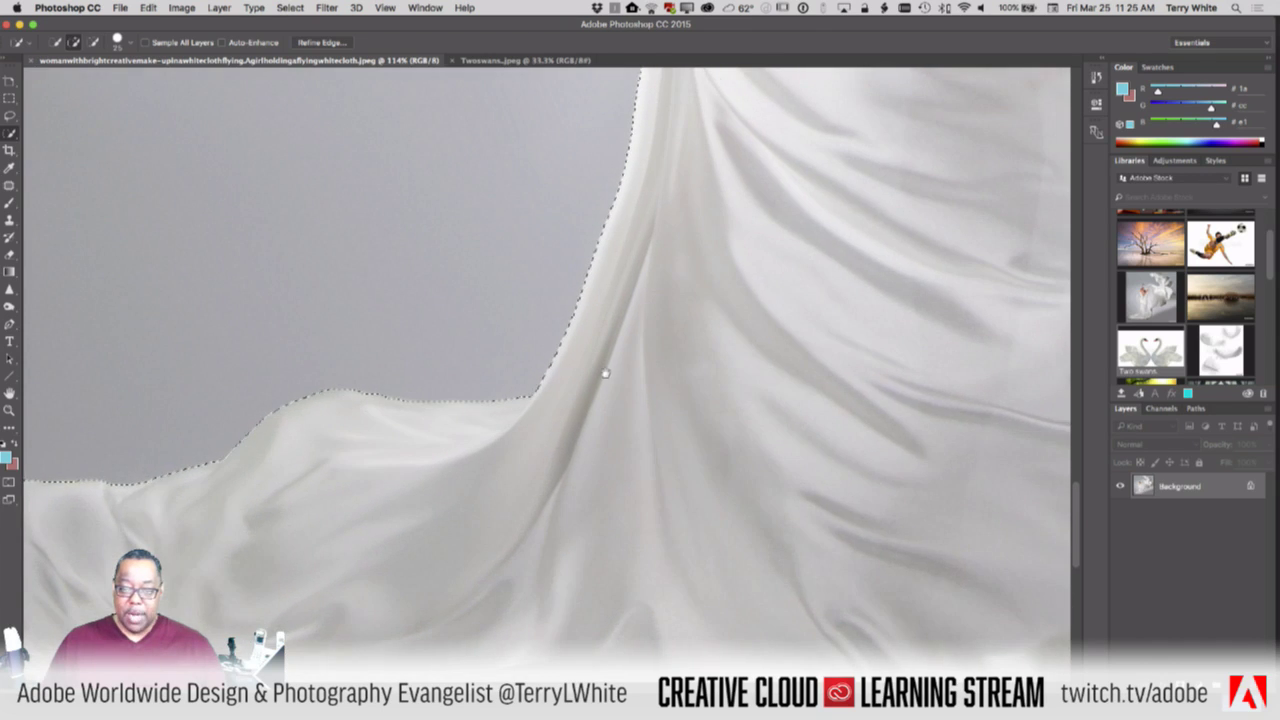
{"action": "left_click_drag", "start_coordinate": [603, 371], "coordinate": [459, 631]}
{"action": "mouse_move", "coordinate": [536, 234]}
{"action": "left_mouse_down"}
{"action": "mouse_move", "coordinate": [491, 500]}
{"action": "mouse_move", "coordinate": [491, 209]}
{"action": "mouse_move", "coordinate": [471, 254]}
{"action": "left_mouse_up"}
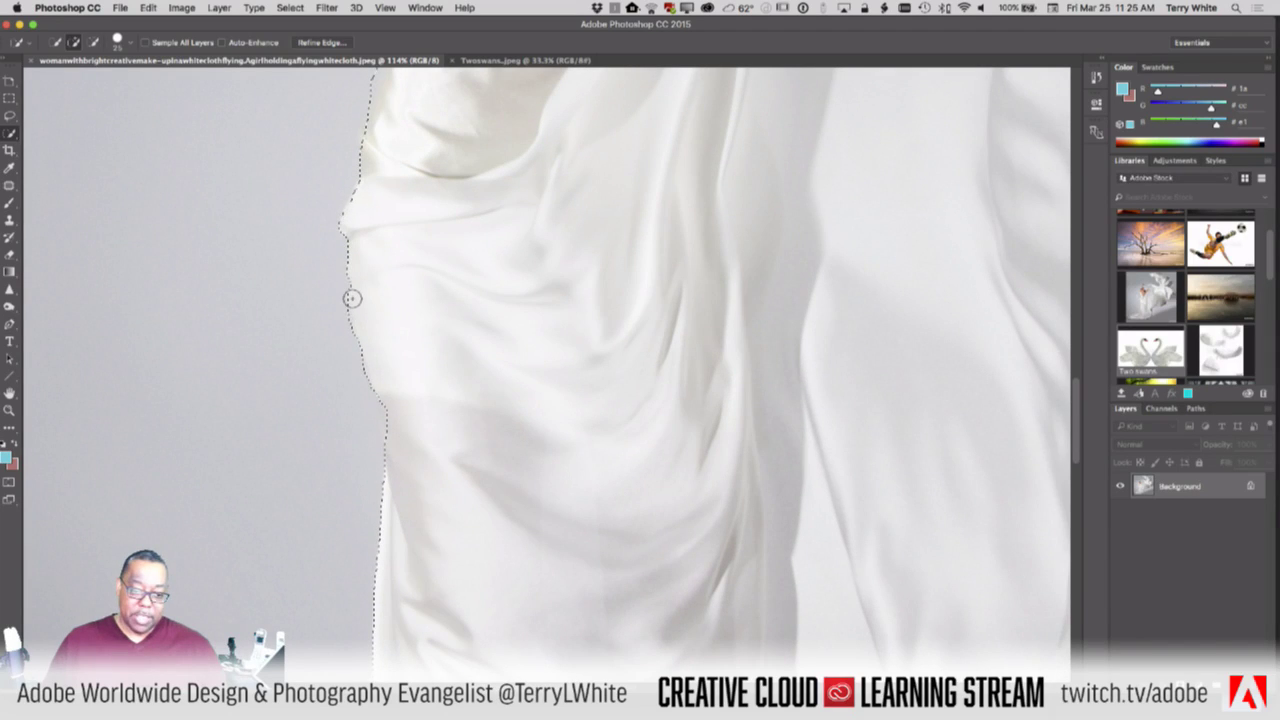
{"action": "mouse_move", "coordinate": [414, 294]}
{"action": "left_mouse_down"}
{"action": "mouse_move", "coordinate": [423, 337]}
{"action": "mouse_move", "coordinate": [403, 425]}
{"action": "left_mouse_up"}
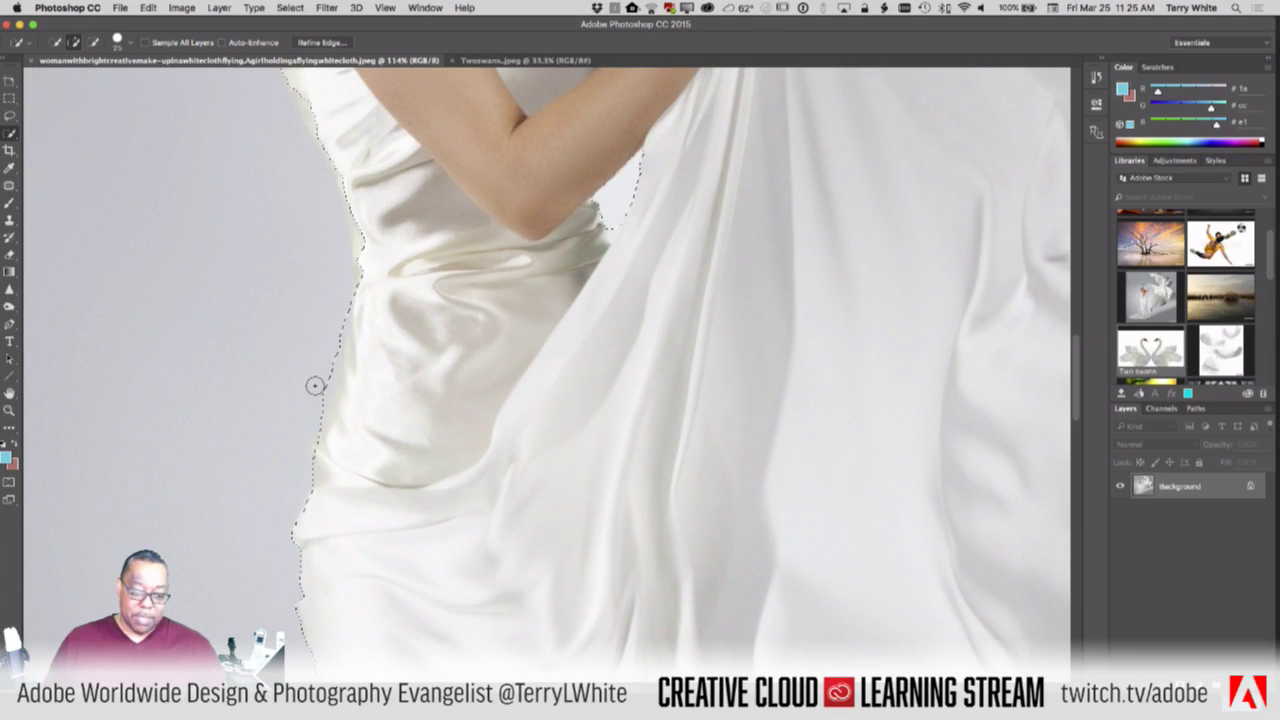
{"action": "left_click_drag", "start_coordinate": [317, 406], "coordinate": [341, 301]}
Inspect the selection edge around the bodice, shoulders, head and hair bun, and along the curve of the lifted cloth
{"action": "scroll", "coordinate": [403, 308], "scroll_direction": "up", "scroll_amount": 10}
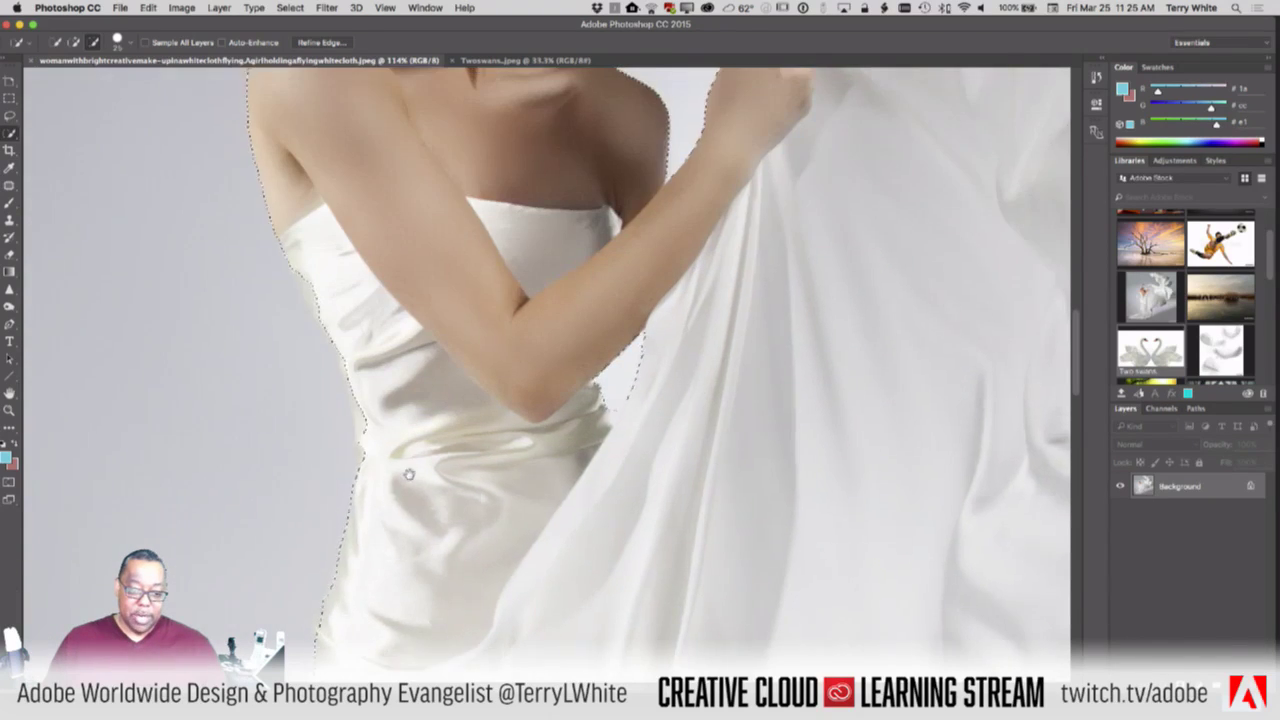
{"action": "left_click_drag", "start_coordinate": [363, 495], "coordinate": [366, 531]}
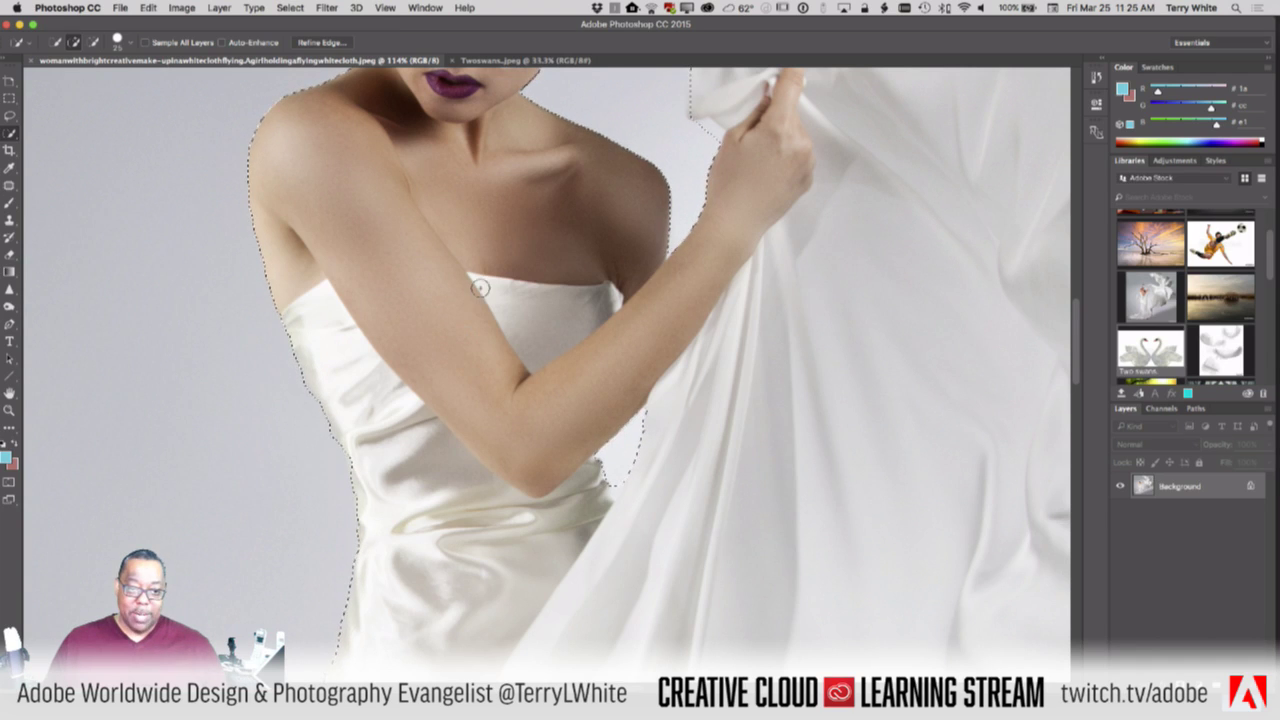
{"action": "scroll", "coordinate": [480, 288], "scroll_direction": "up", "scroll_amount": 10}
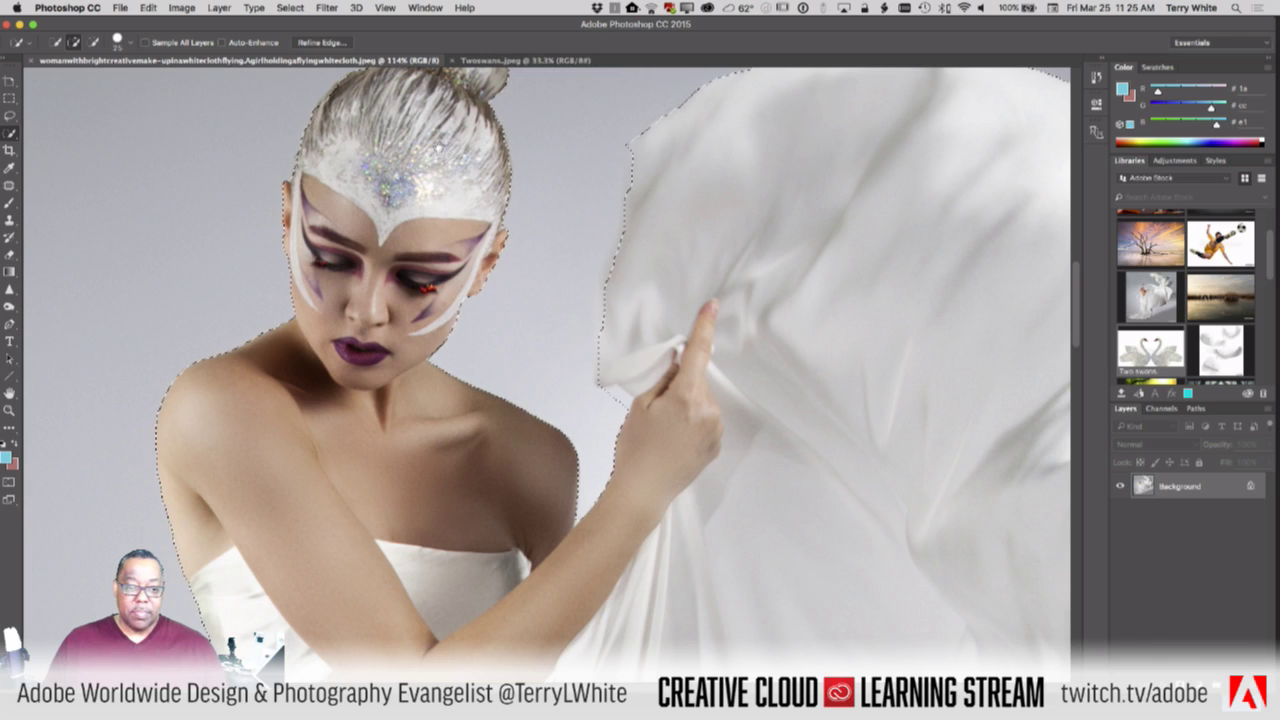
{"action": "scroll", "coordinate": [453, 158], "scroll_direction": "up", "scroll_amount": 5}
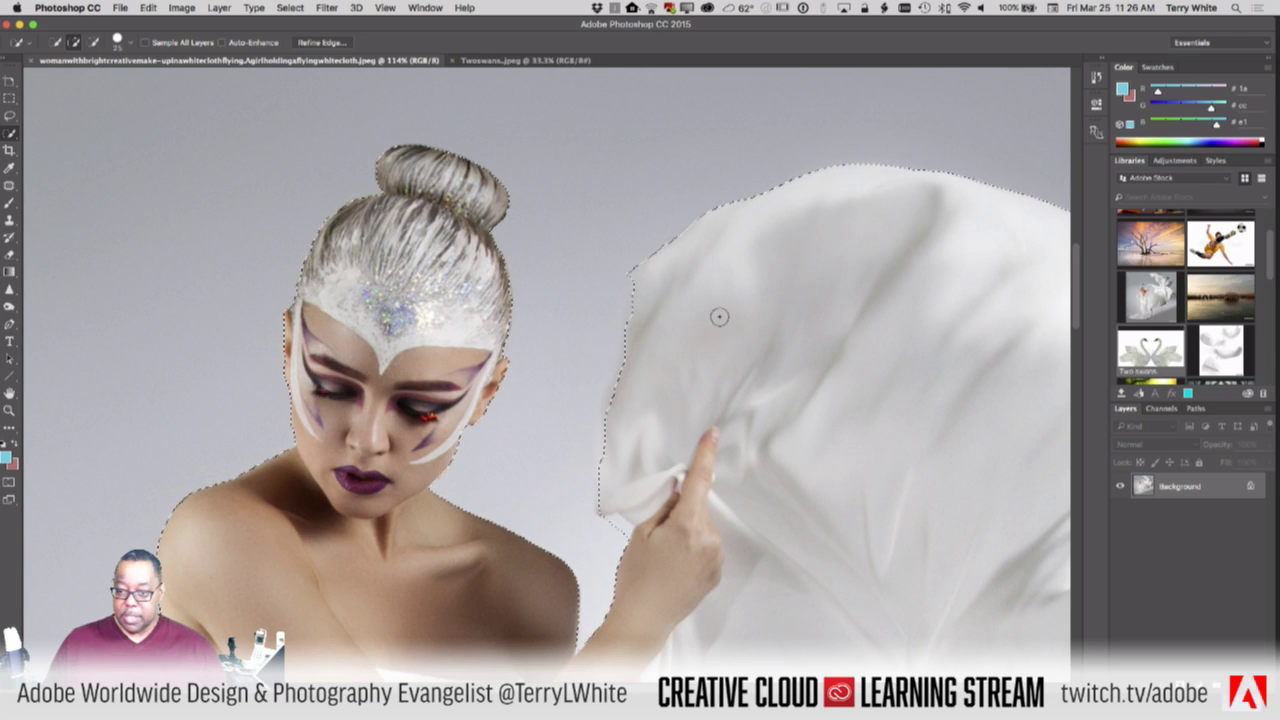
{"action": "scroll", "coordinate": [691, 334], "scroll_direction": "right", "scroll_amount": 3}
{"action": "scroll", "coordinate": [691, 334], "scroll_direction": "up", "scroll_amount": 2}
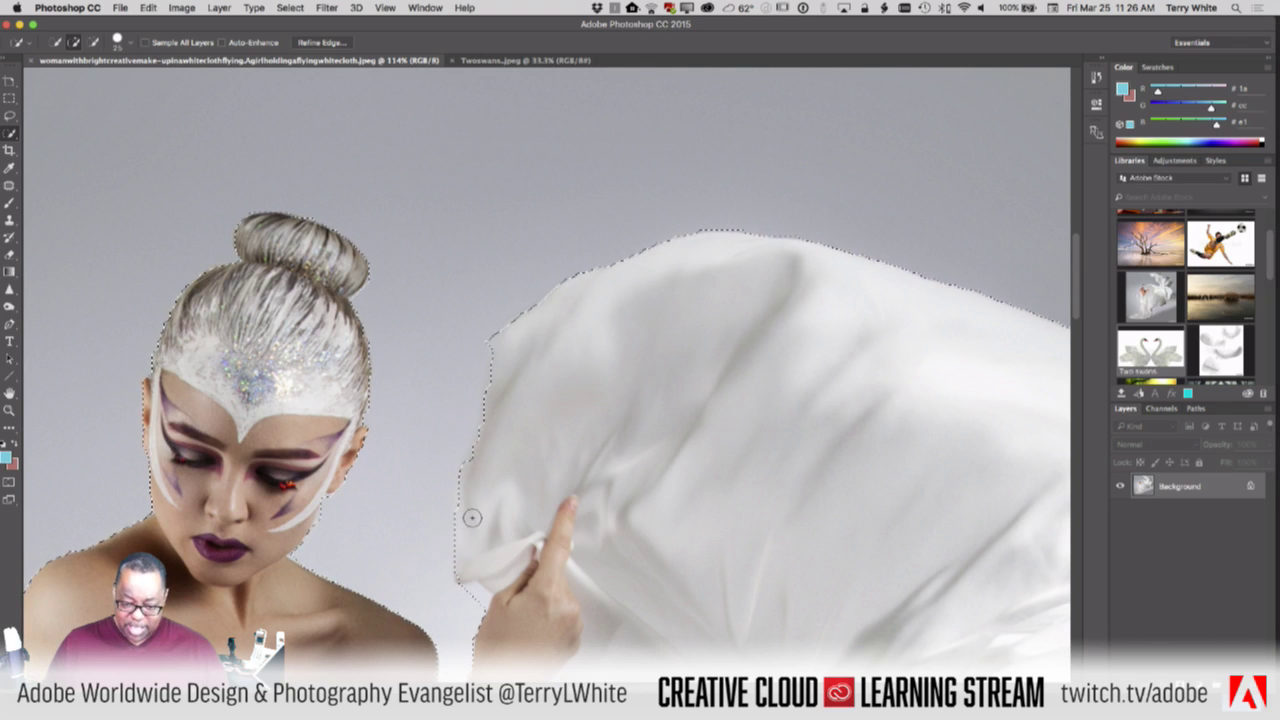
{"action": "scroll", "coordinate": [626, 391], "scroll_direction": "right", "scroll_amount": 10}
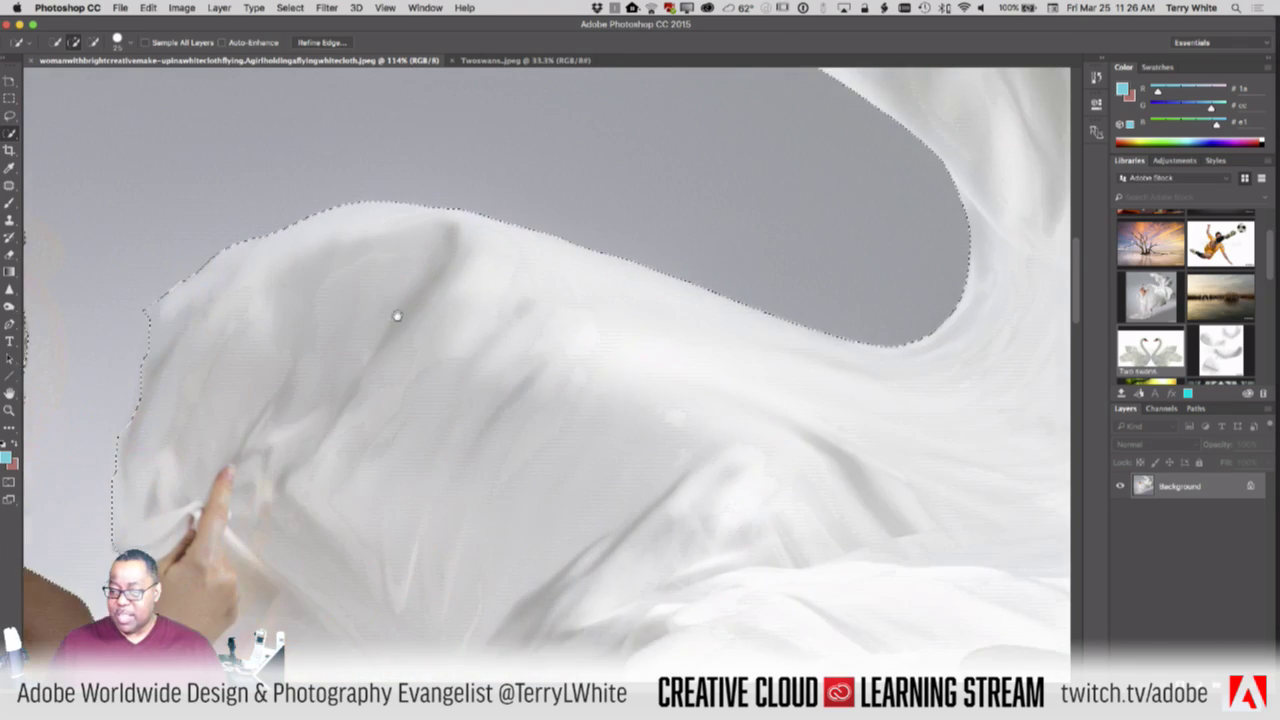
{"action": "scroll", "coordinate": [802, 291], "scroll_direction": "up", "scroll_amount": 10}
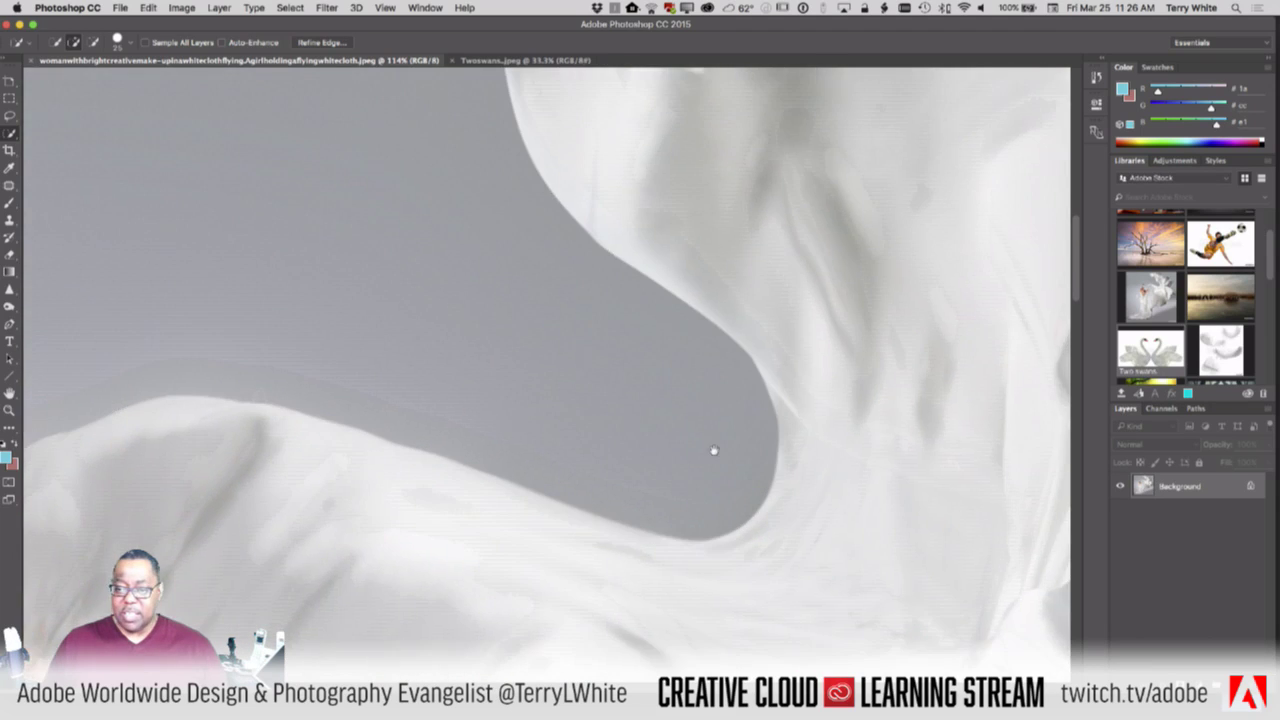
{"action": "scroll", "coordinate": [597, 348], "scroll_direction": "up", "scroll_amount": 10}
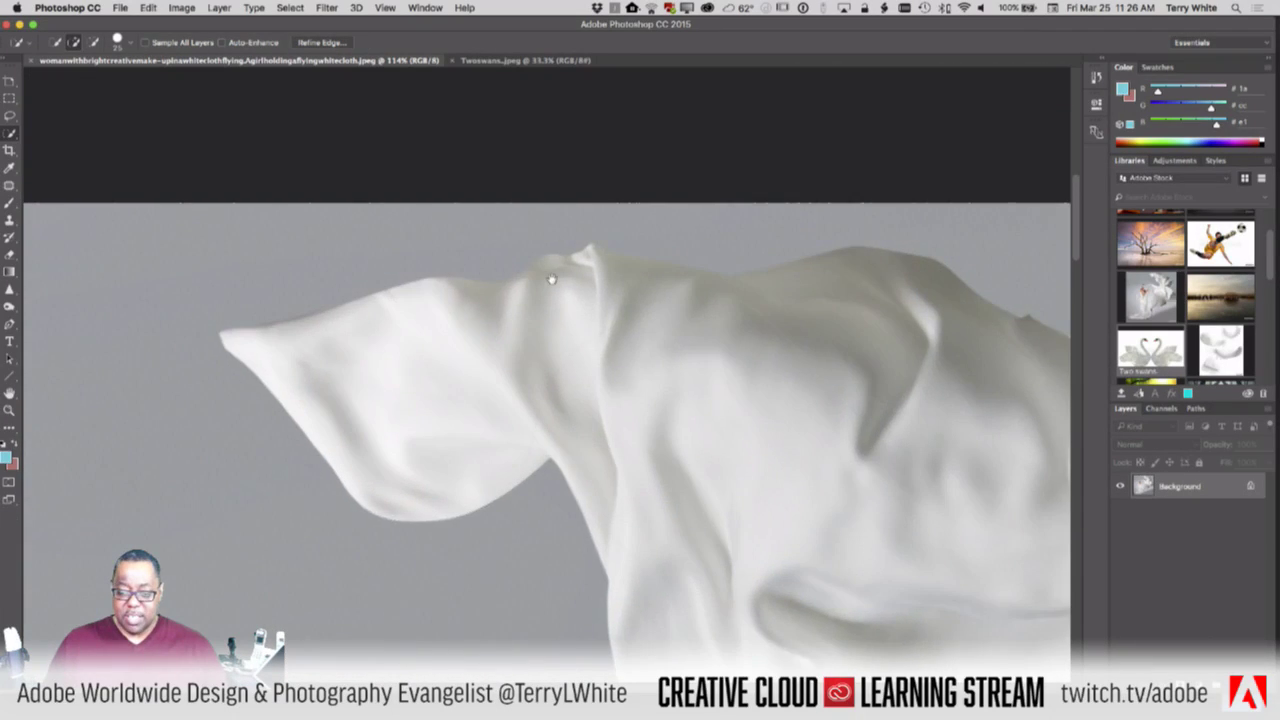
Tighten the selection around the rounded fold on the upper cloth edge, leaving out the excess background corner
{"action": "scroll", "coordinate": [407, 341], "scroll_direction": "right", "scroll_amount": 5}
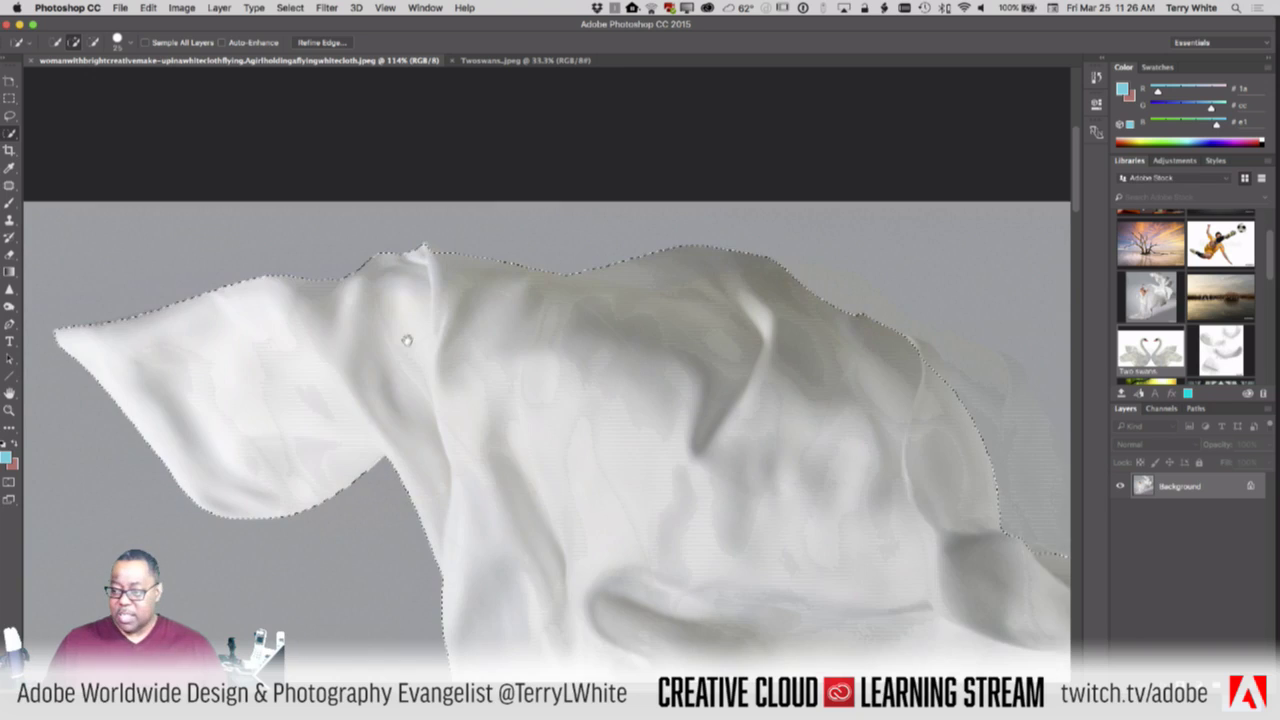
{"action": "scroll", "coordinate": [407, 341], "scroll_direction": "right", "scroll_amount": 5}
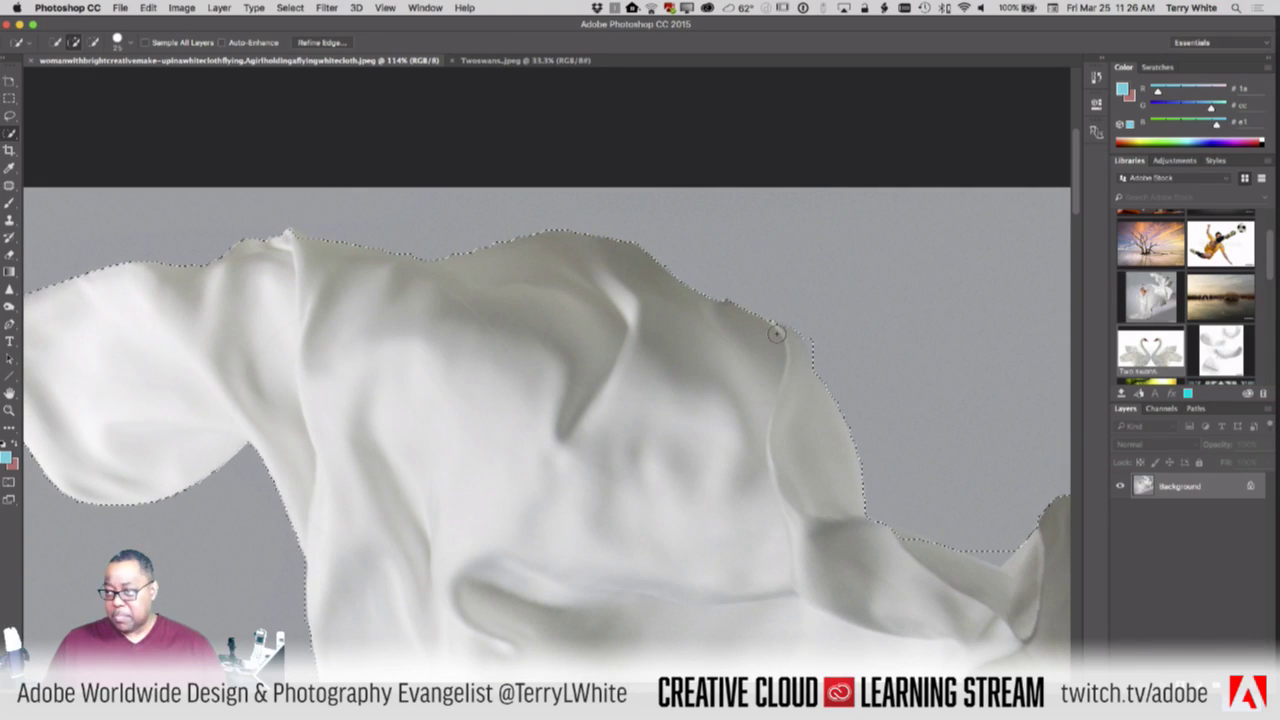
{"action": "left_click_drag", "start_coordinate": [779, 333], "coordinate": [786, 388]}
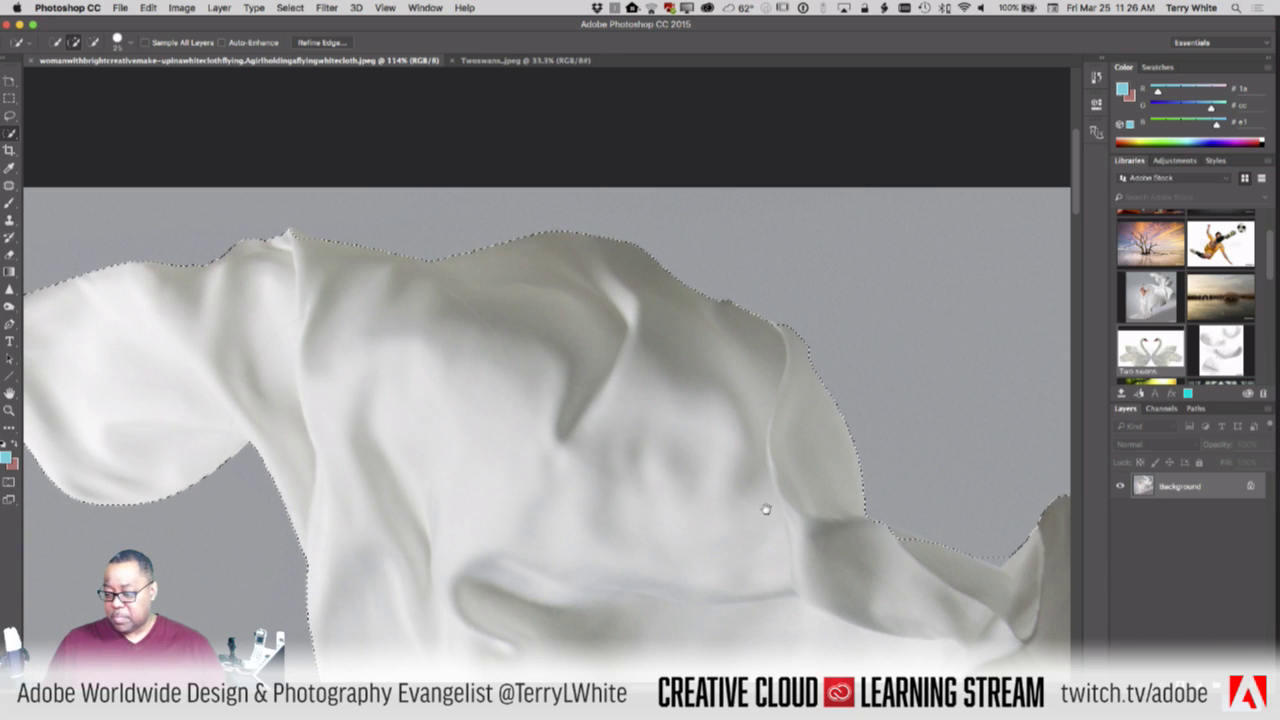
{"action": "mouse_move", "coordinate": [766, 509]}
{"action": "left_mouse_down"}
{"action": "mouse_move", "coordinate": [486, 346]}
{"action": "mouse_move", "coordinate": [473, 324]}
{"action": "left_mouse_up"}
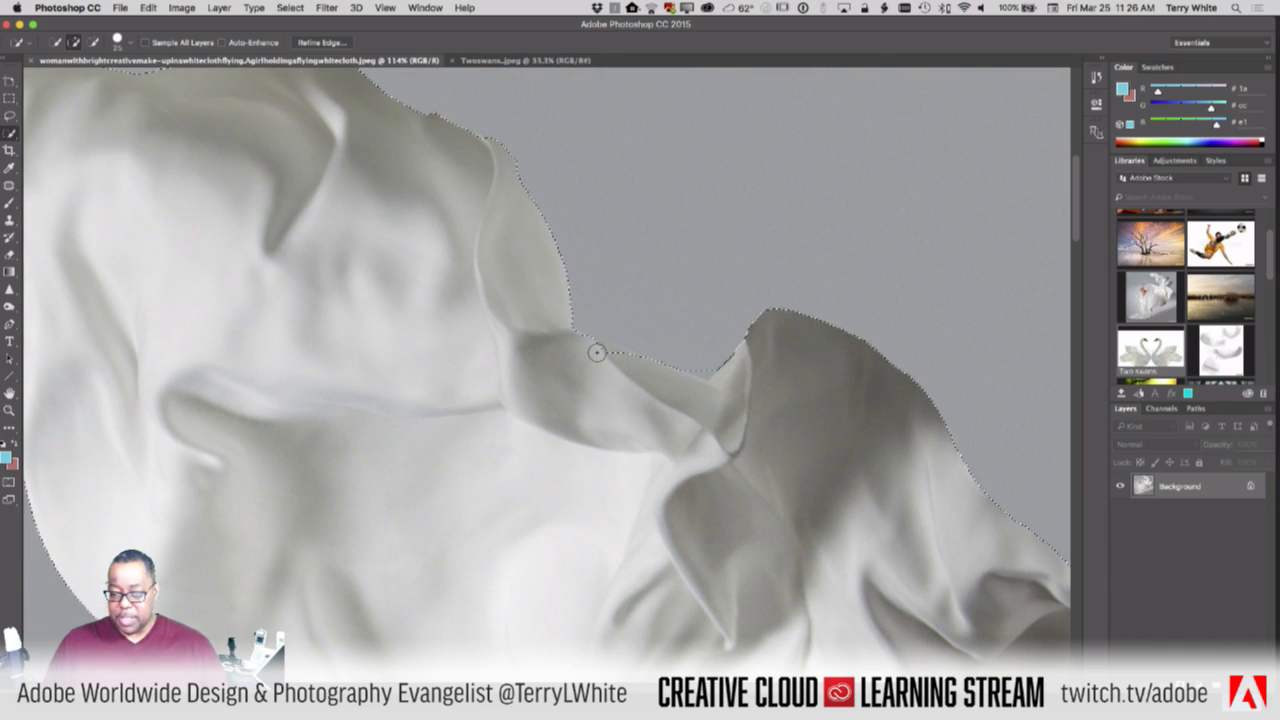
Refine the selection along the notch between the two raised folds on the upper cloth edge, subtracting the excess background
{"action": "mouse_move", "coordinate": [593, 352]}
{"action": "left_mouse_down"}
{"action": "mouse_move", "coordinate": [623, 357]}
{"action": "mouse_move", "coordinate": [606, 353]}
{"action": "left_mouse_up"}
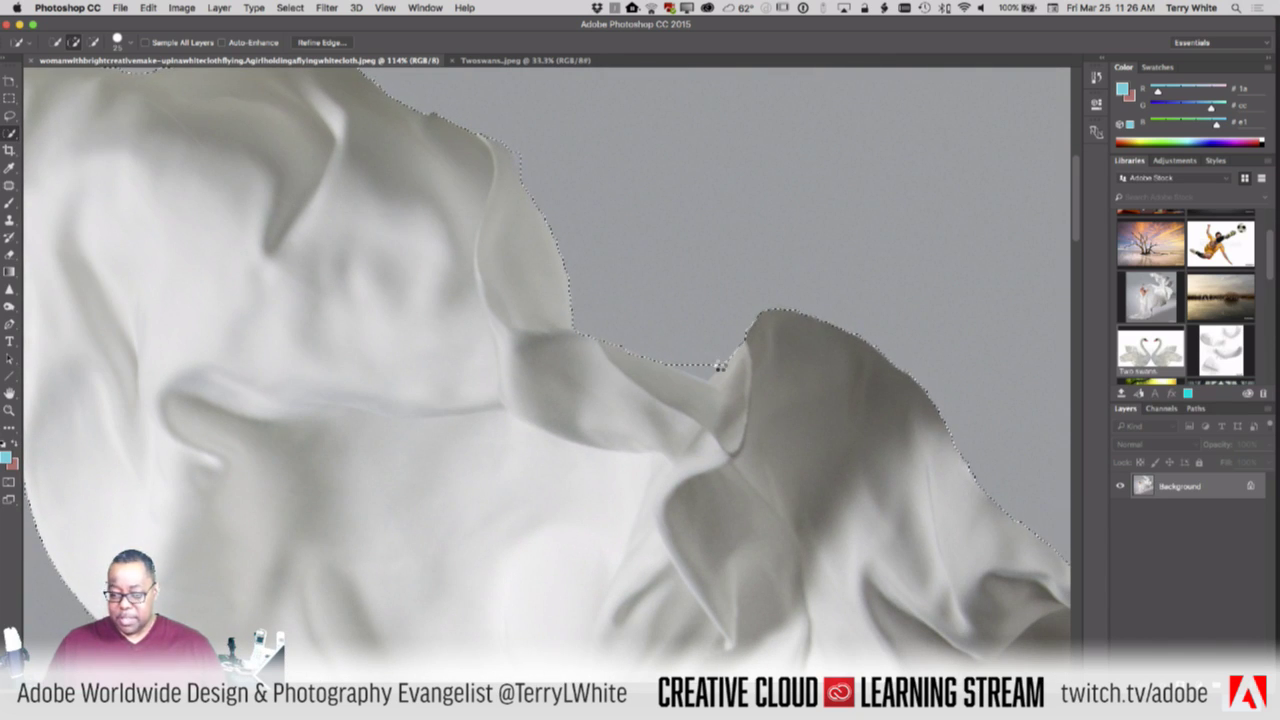
{"action": "left_click", "coordinate": [720, 367], "text": "alt"}
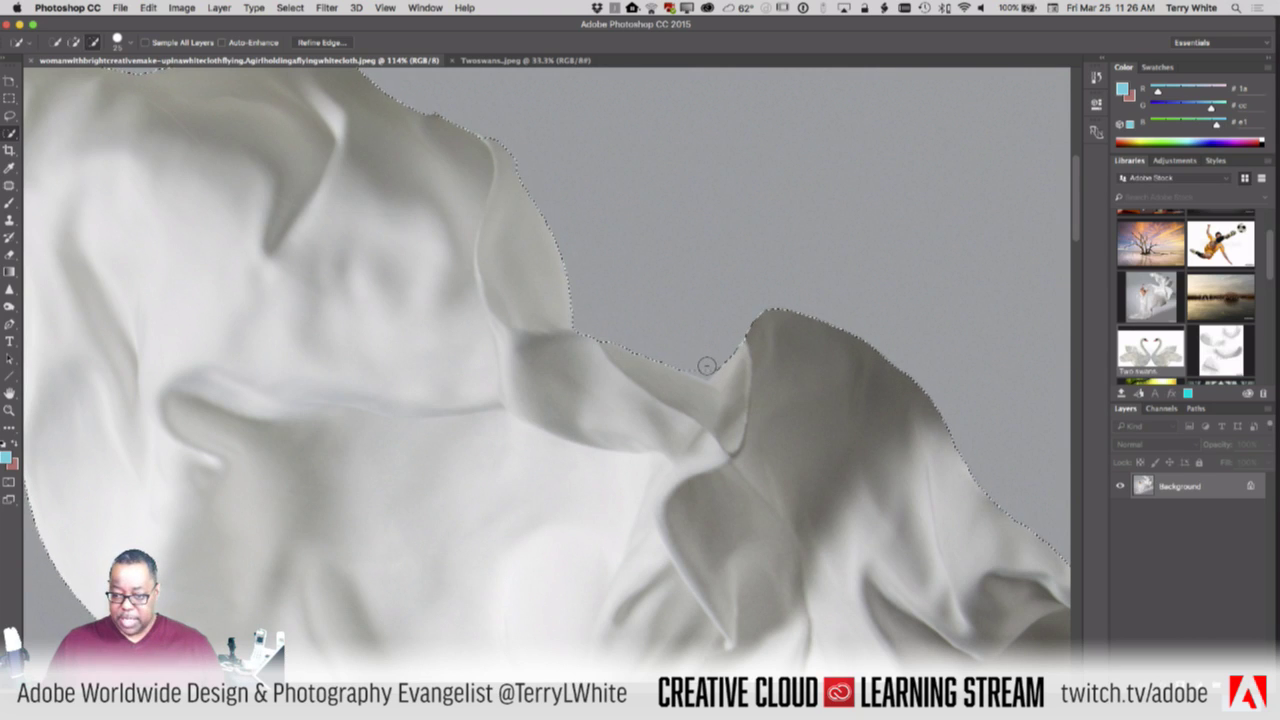
{"action": "left_click", "coordinate": [700, 367], "text": "alt"}
{"action": "left_click", "coordinate": [695, 369], "text": "alt"}
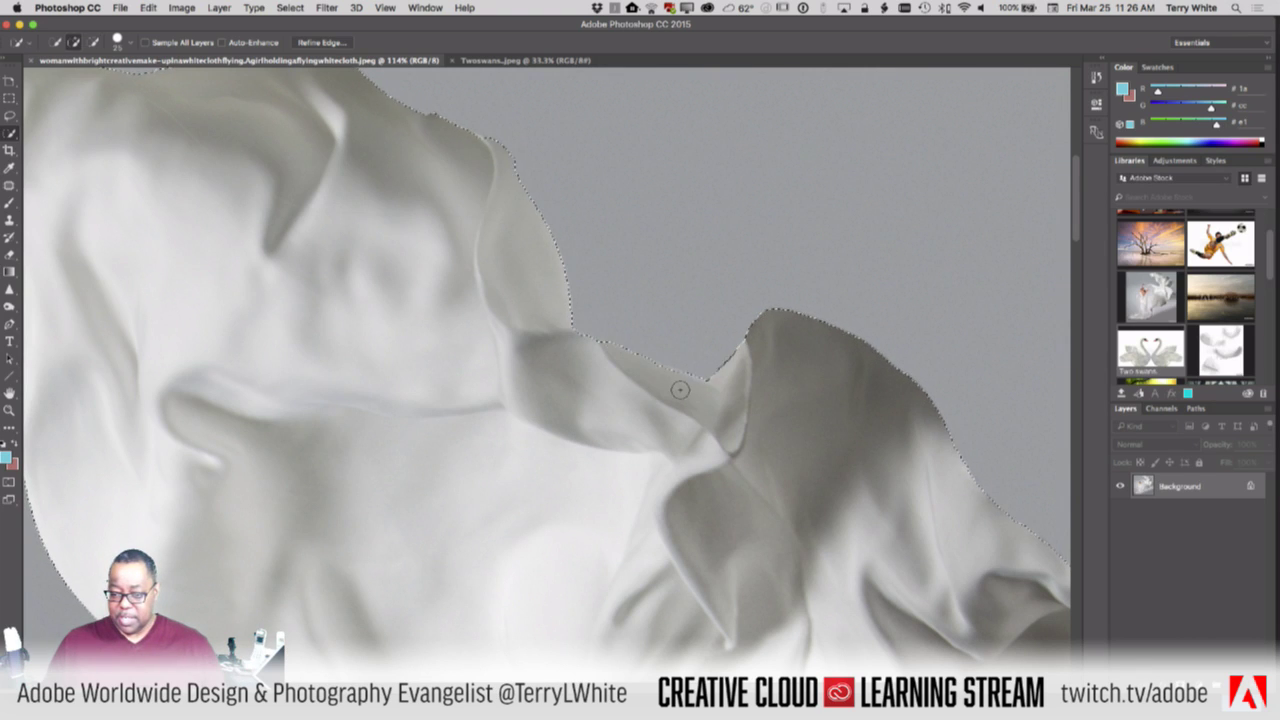
Inspect the selection along the outer and lower edges of the flowing cloth, then examine the whole figure
{"action": "left_click_drag", "start_coordinate": [800, 431], "coordinate": [788, 431]}
{"action": "left_click_drag", "start_coordinate": [922, 539], "coordinate": [597, 346]}
{"action": "left_click_drag", "start_coordinate": [781, 521], "coordinate": [577, 386]}
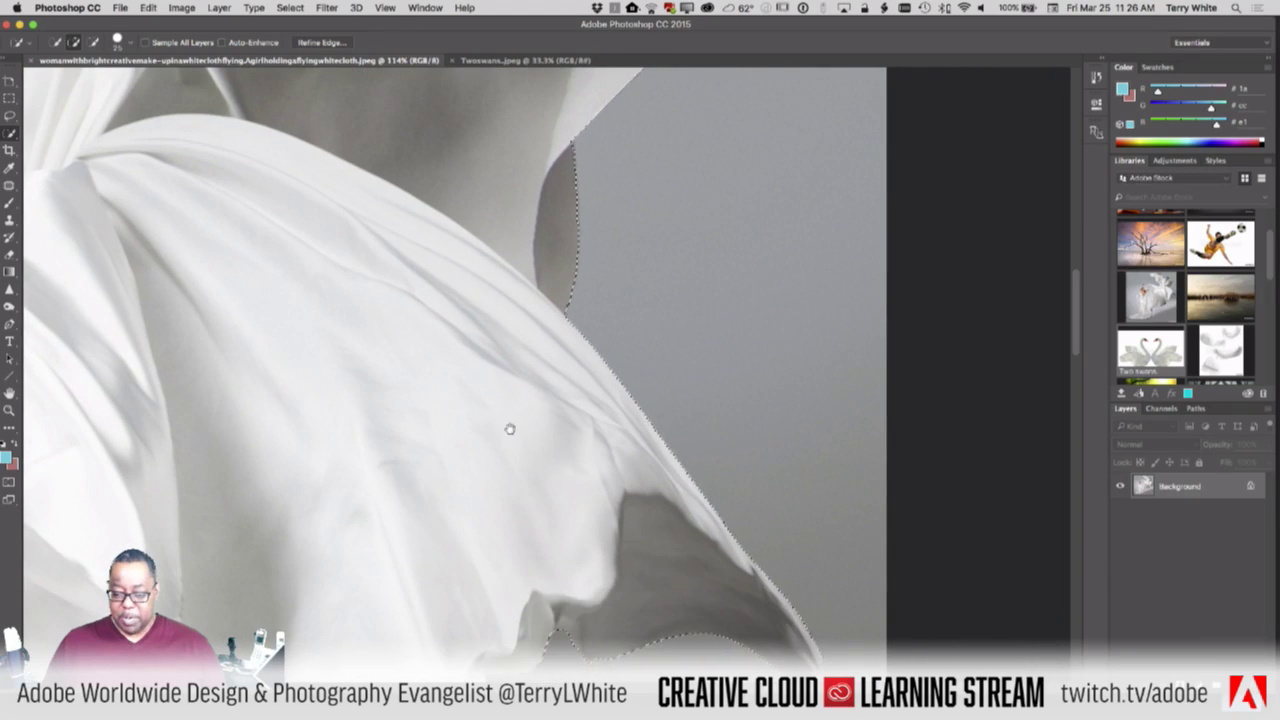
{"action": "left_click_drag", "start_coordinate": [511, 429], "coordinate": [620, 300]}
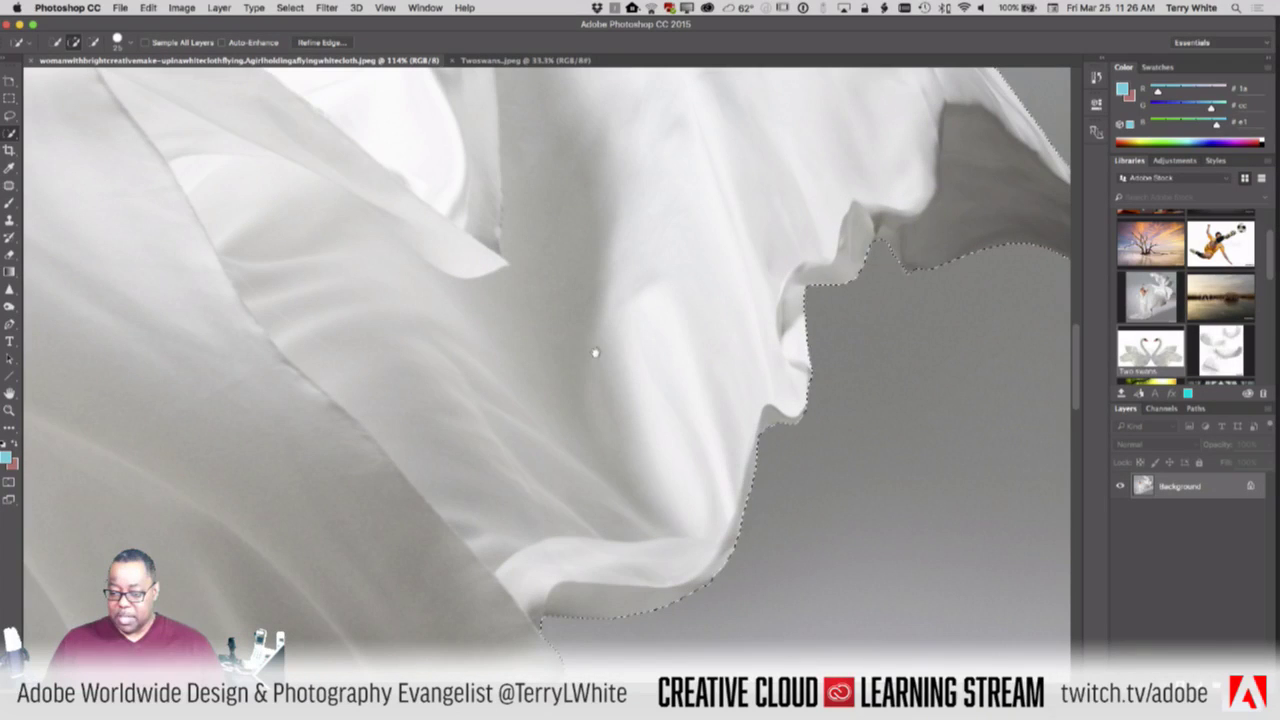
{"action": "key", "text": "super+0"}
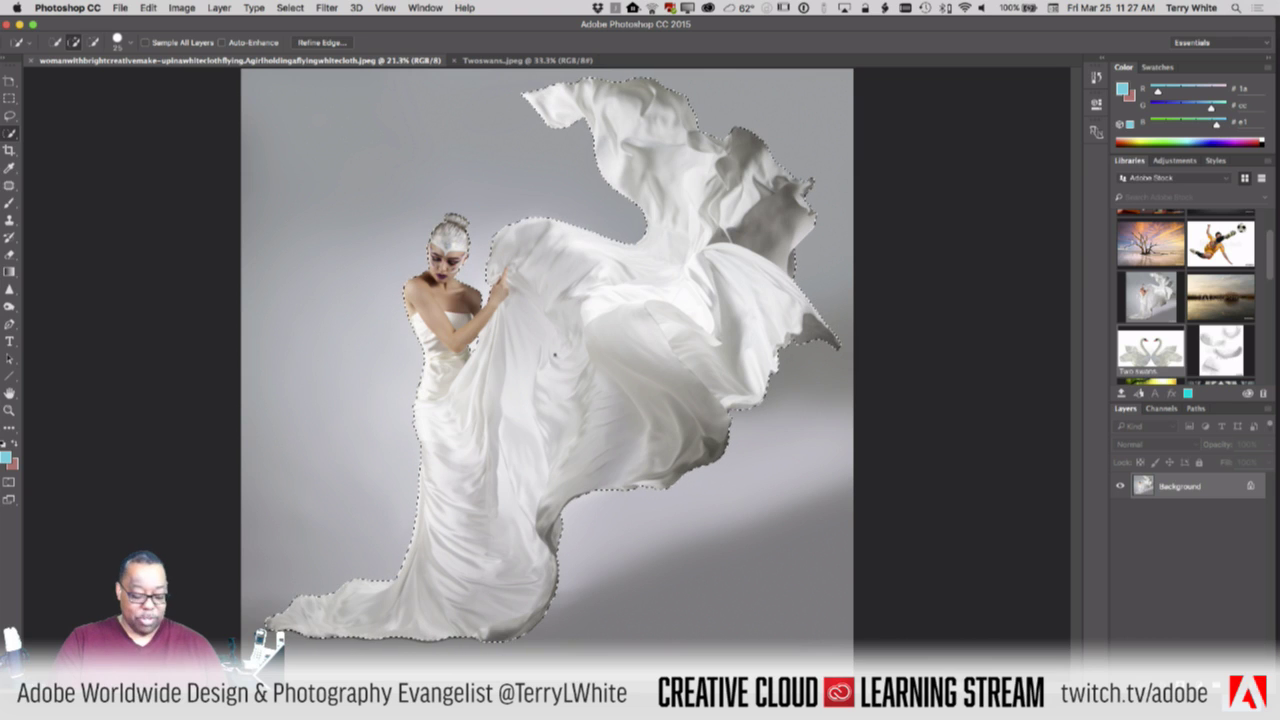
Copy the selected woman and dress to a new layer and check the cutout with the background briefly hidden
{"action": "key", "text": "super+j"}
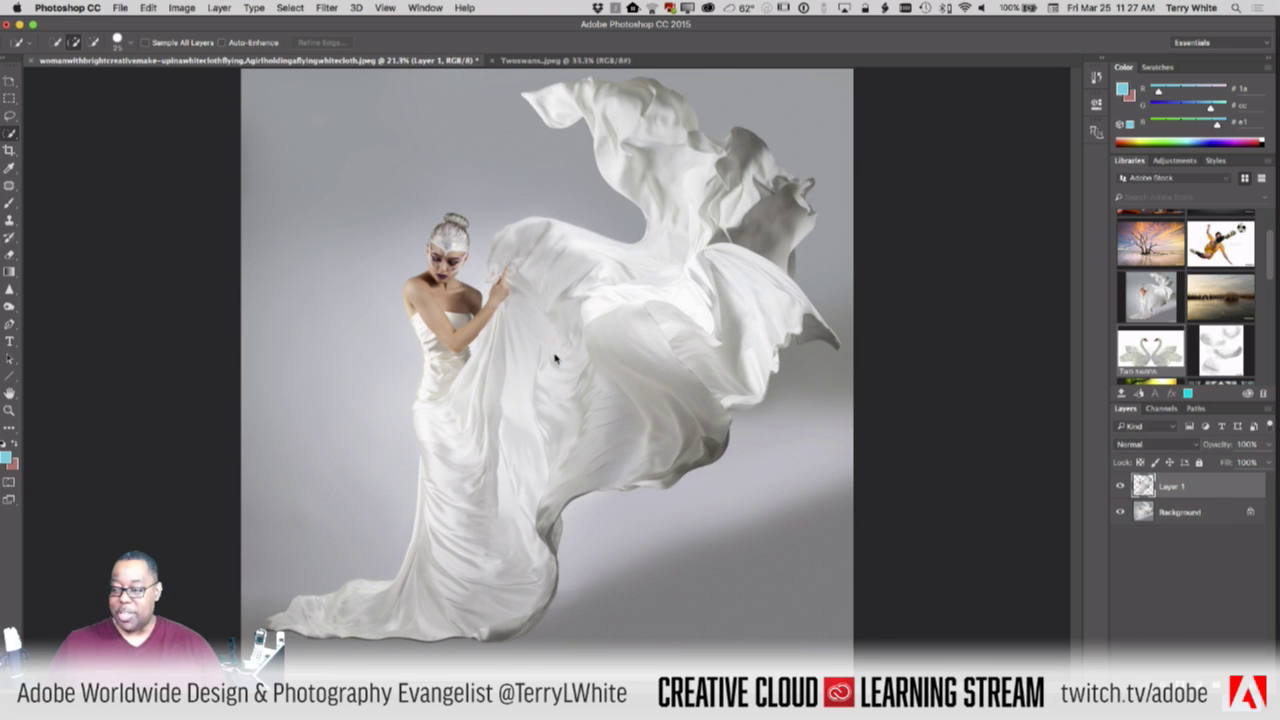
{"action": "left_click", "coordinate": [1121, 512]}
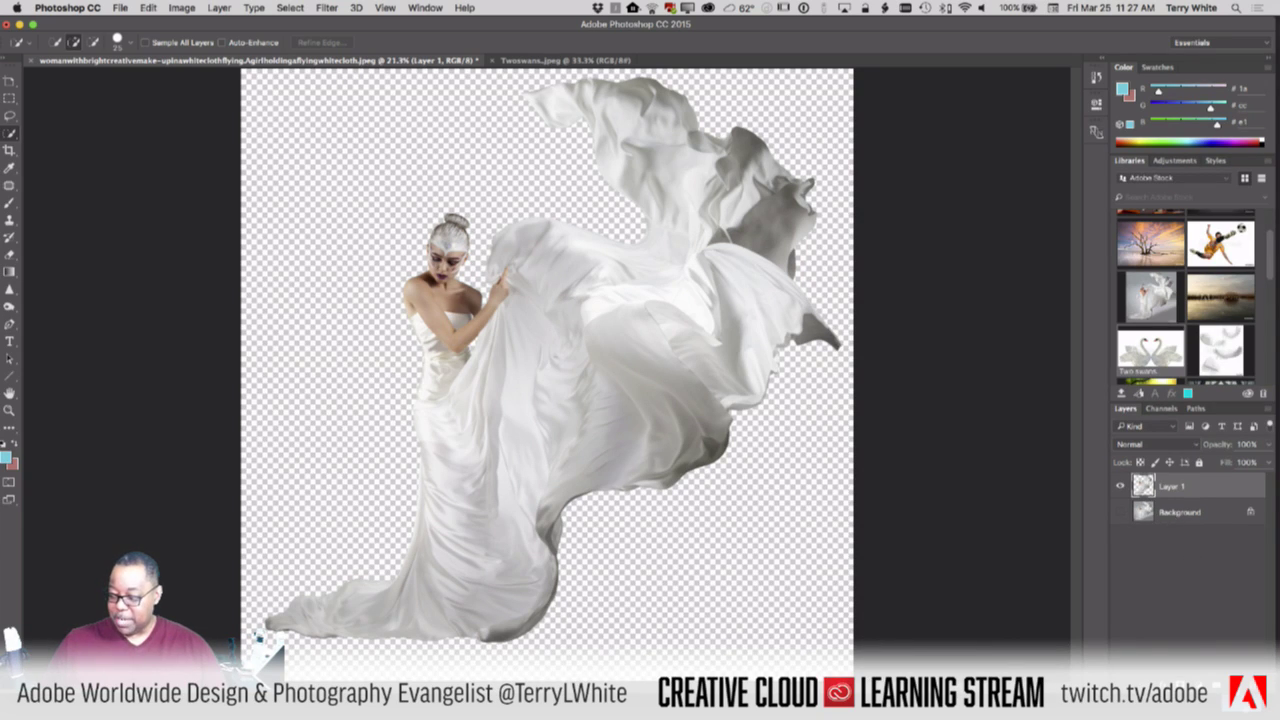
{"action": "left_click", "coordinate": [1121, 512]}
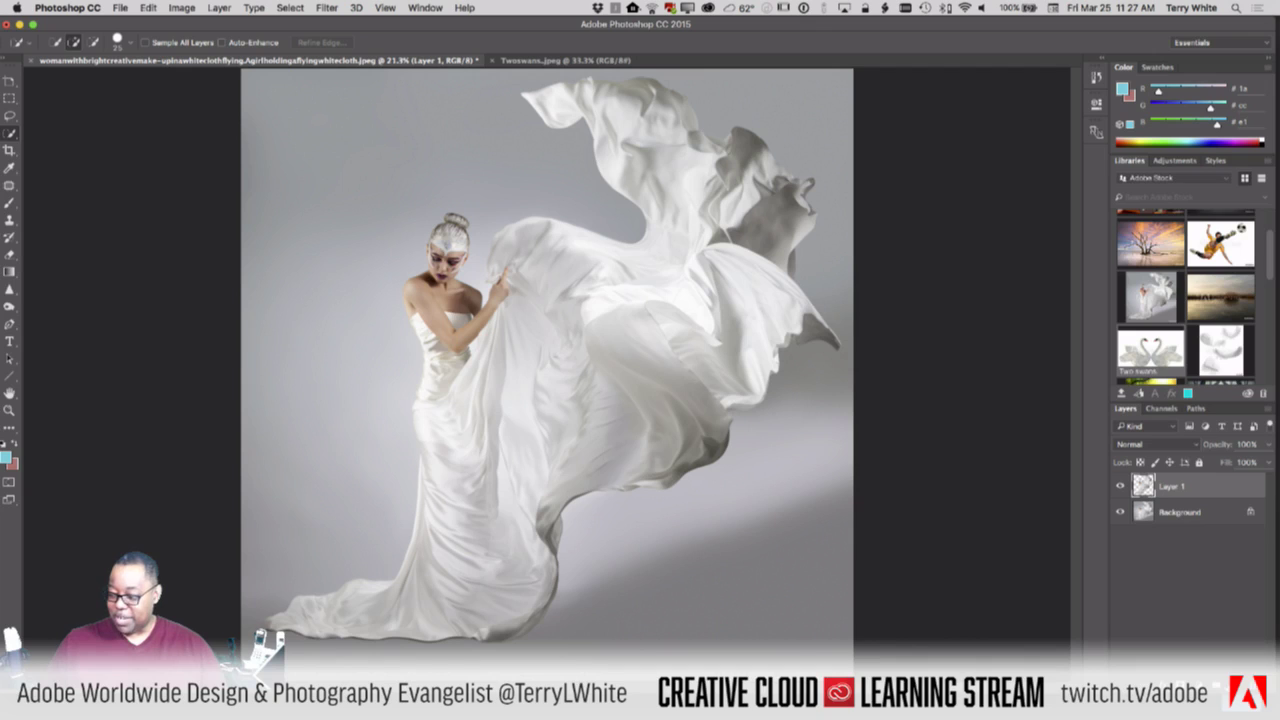
Add a new layer between the cutout and the background and fill it with black as the foreground color
{"action": "left_click", "coordinate": [1183, 513]}
{"action": "left_click", "coordinate": [1217, 686]}
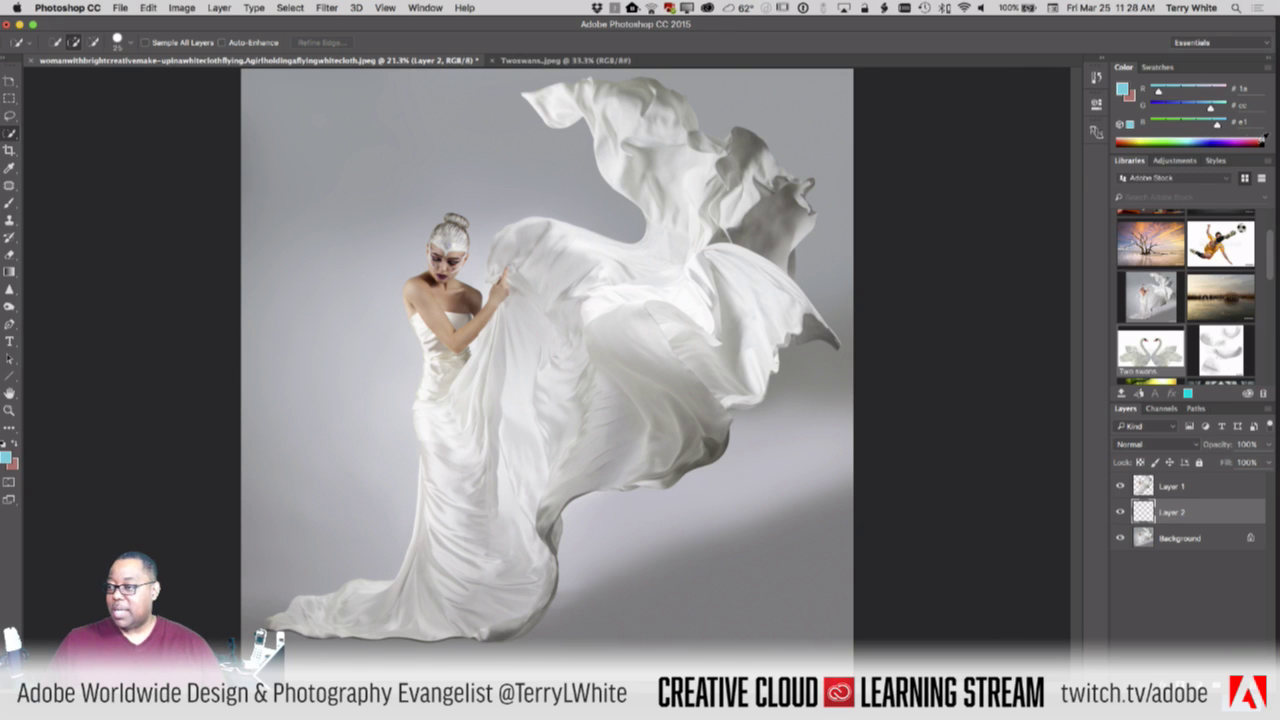
{"action": "left_click", "coordinate": [1268, 142]}
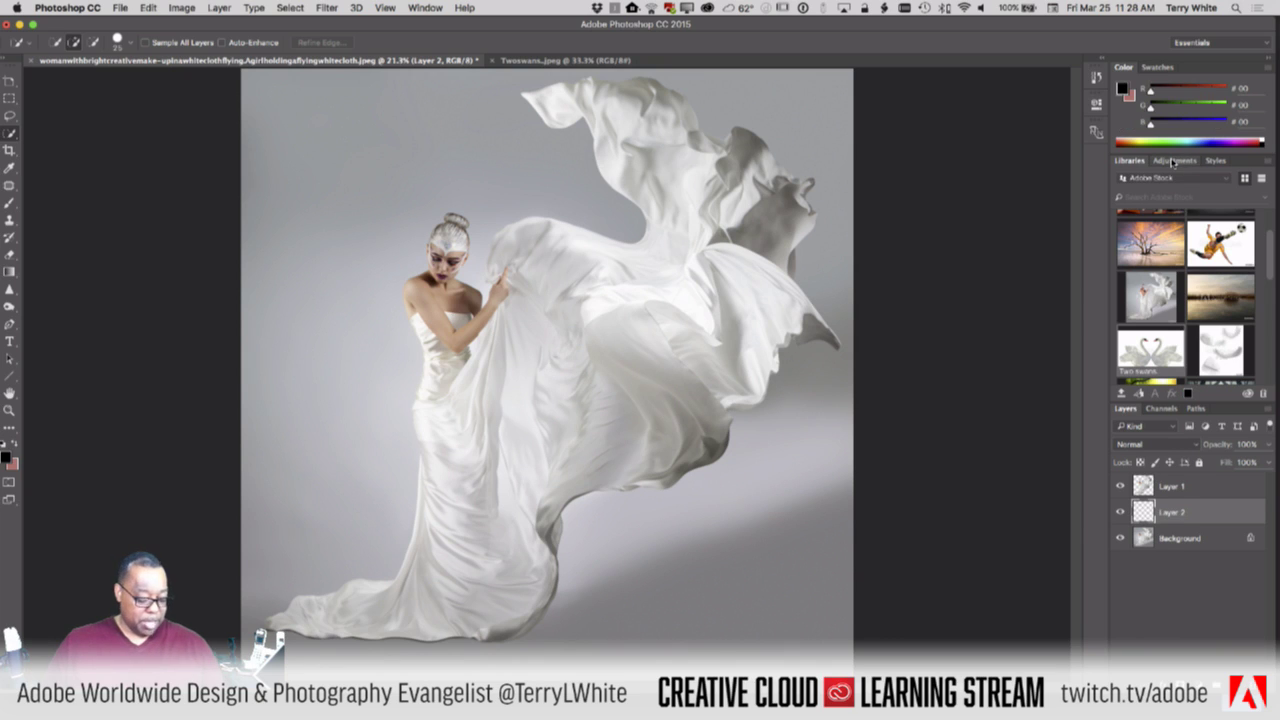
{"action": "key", "text": "alt+BackSpace"}
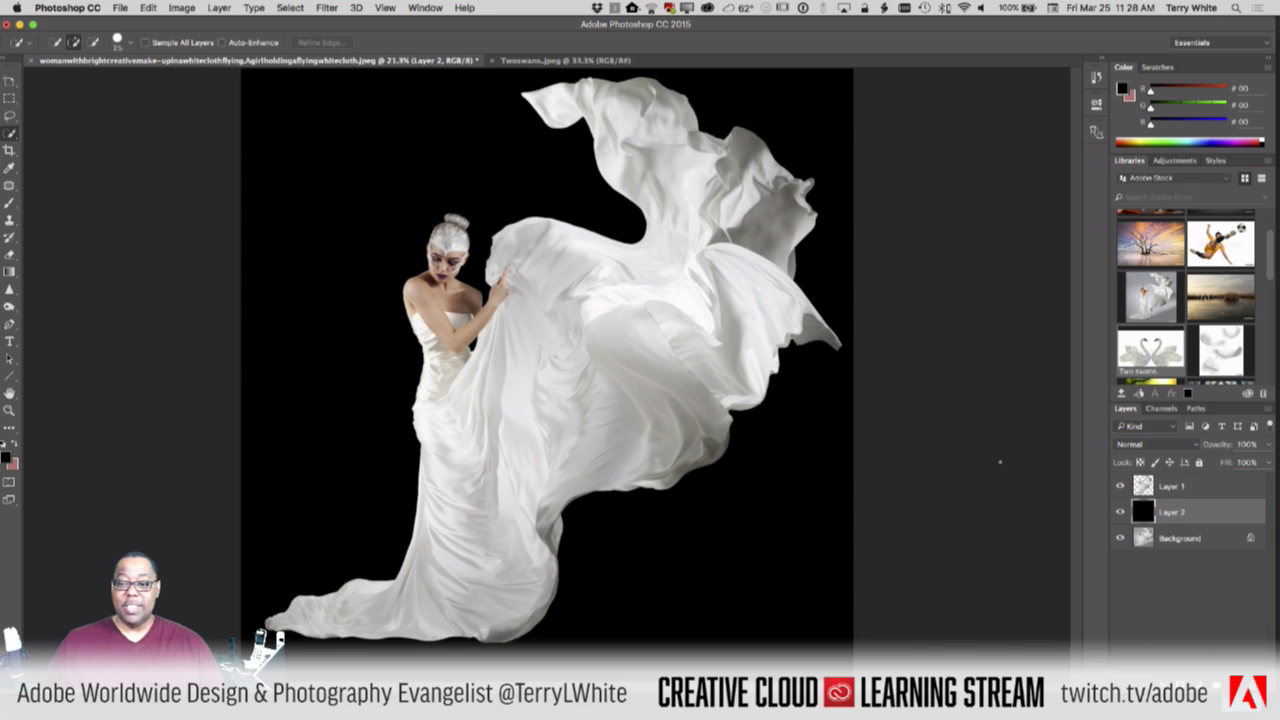
Examine the cutout's edges against black around the face, hand, upper cloth folds, shoulders and hair bun
{"action": "key", "text": "z"}
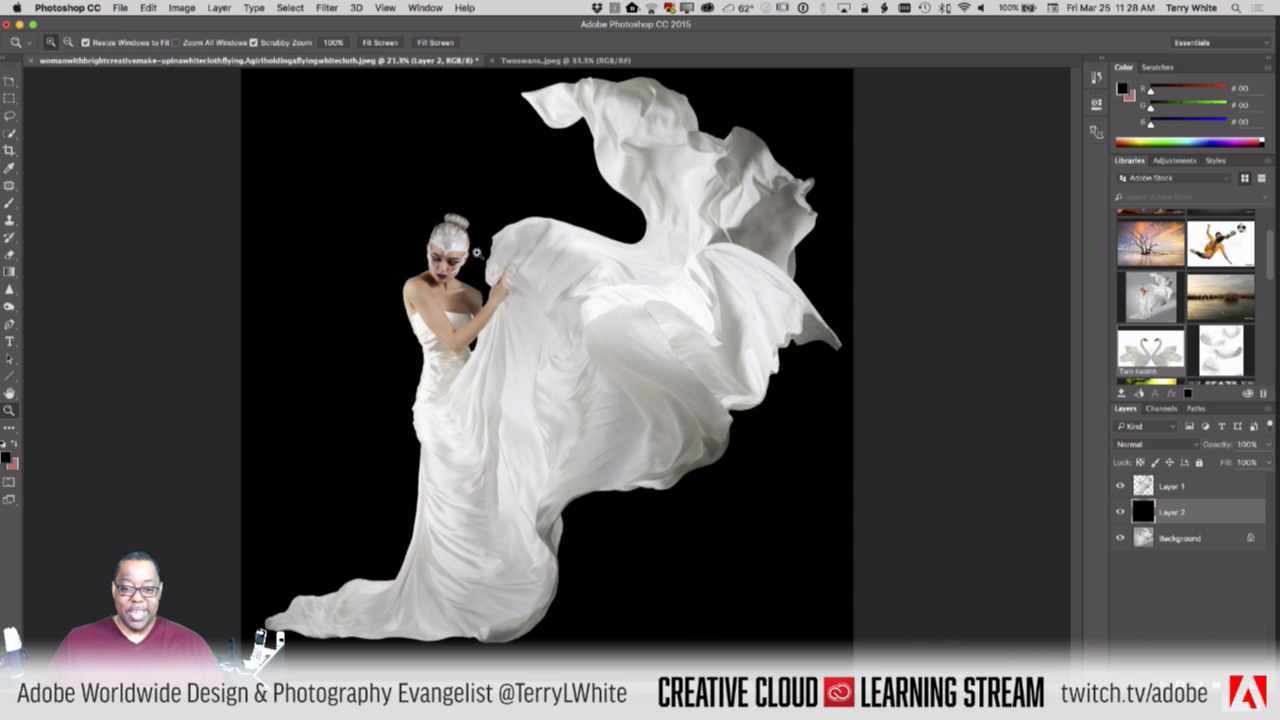
{"action": "left_click_drag", "start_coordinate": [515, 331], "coordinate": [586, 332]}
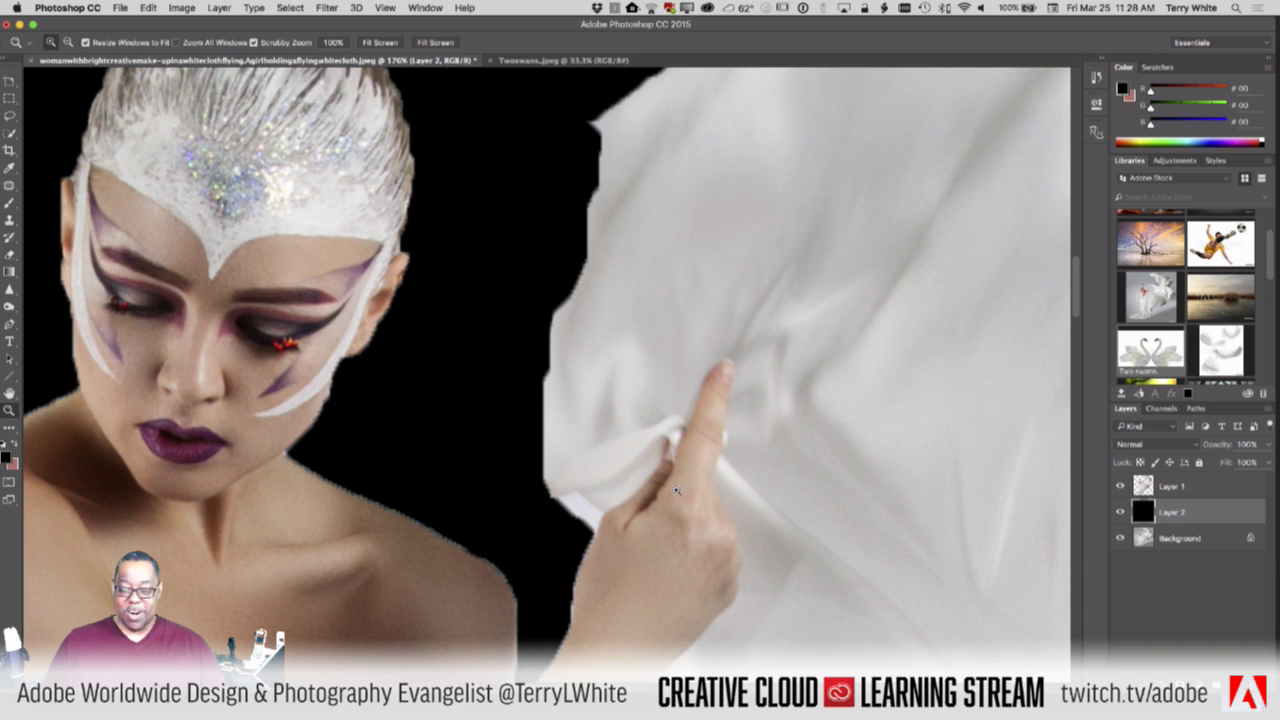
{"action": "left_click_drag", "start_coordinate": [681, 327], "coordinate": [582, 468]}
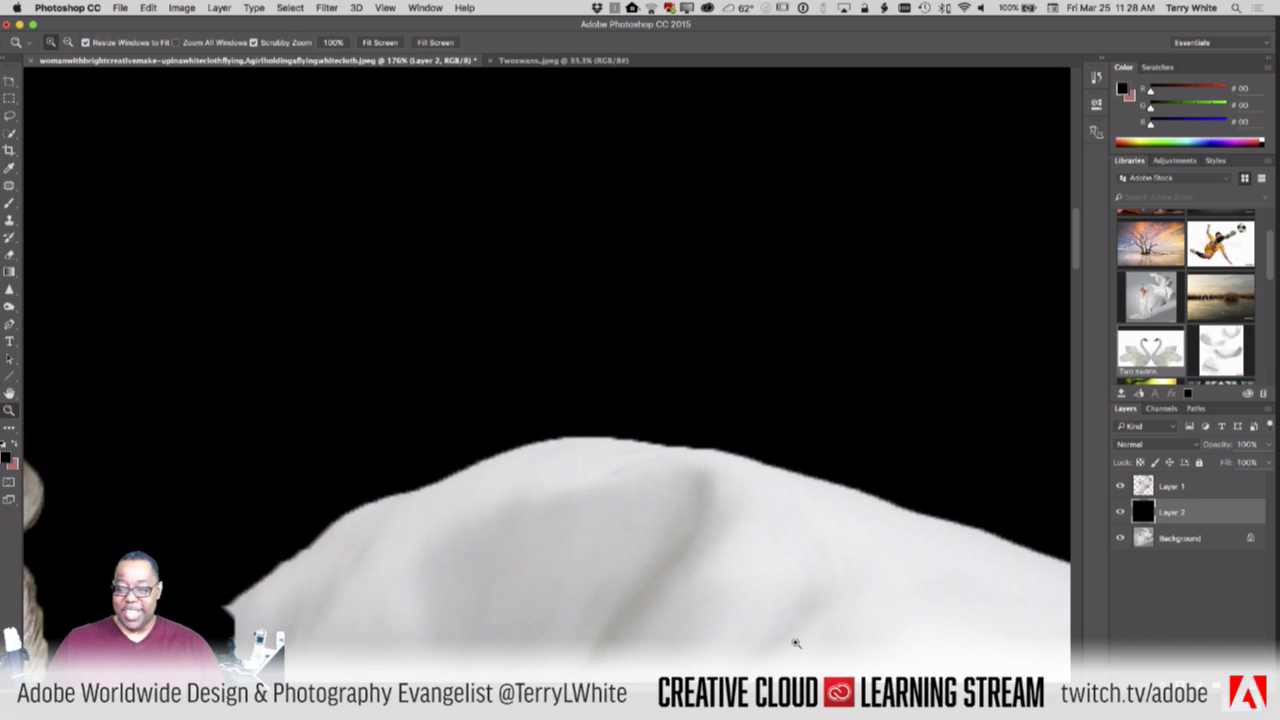
{"action": "left_click_drag", "start_coordinate": [837, 623], "coordinate": [414, 329]}
{"action": "left_click_drag", "start_coordinate": [836, 432], "coordinate": [640, 600]}
{"action": "left_click_drag", "start_coordinate": [782, 338], "coordinate": [693, 550]}
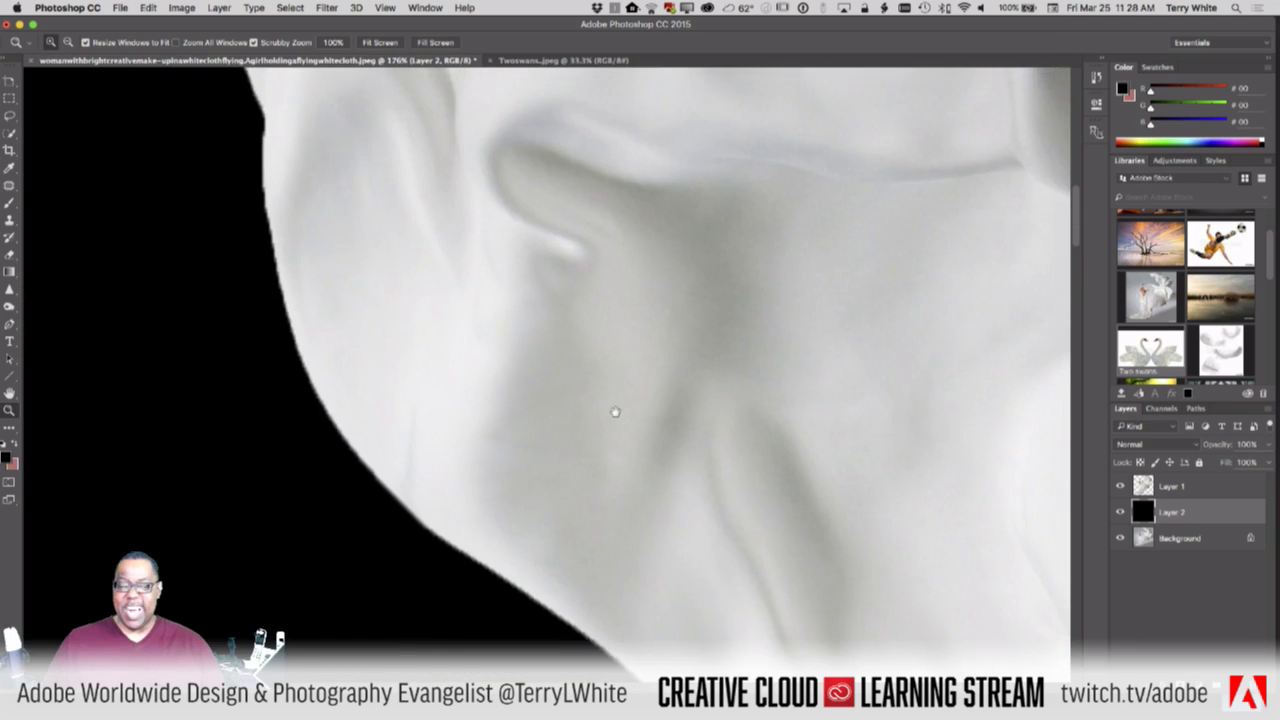
{"action": "left_click_drag", "start_coordinate": [614, 412], "coordinate": [745, 566]}
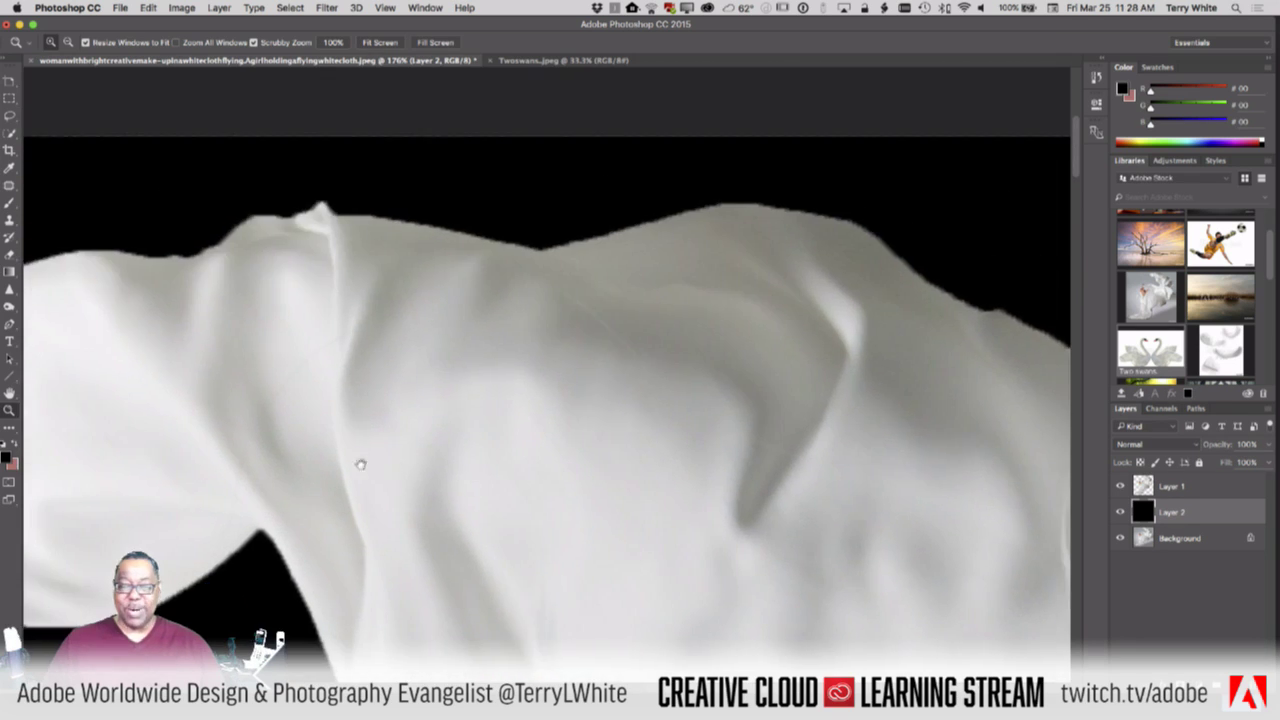
{"action": "left_click_drag", "start_coordinate": [360, 464], "coordinate": [740, 368]}
{"action": "left_click_drag", "start_coordinate": [469, 631], "coordinate": [706, 352]}
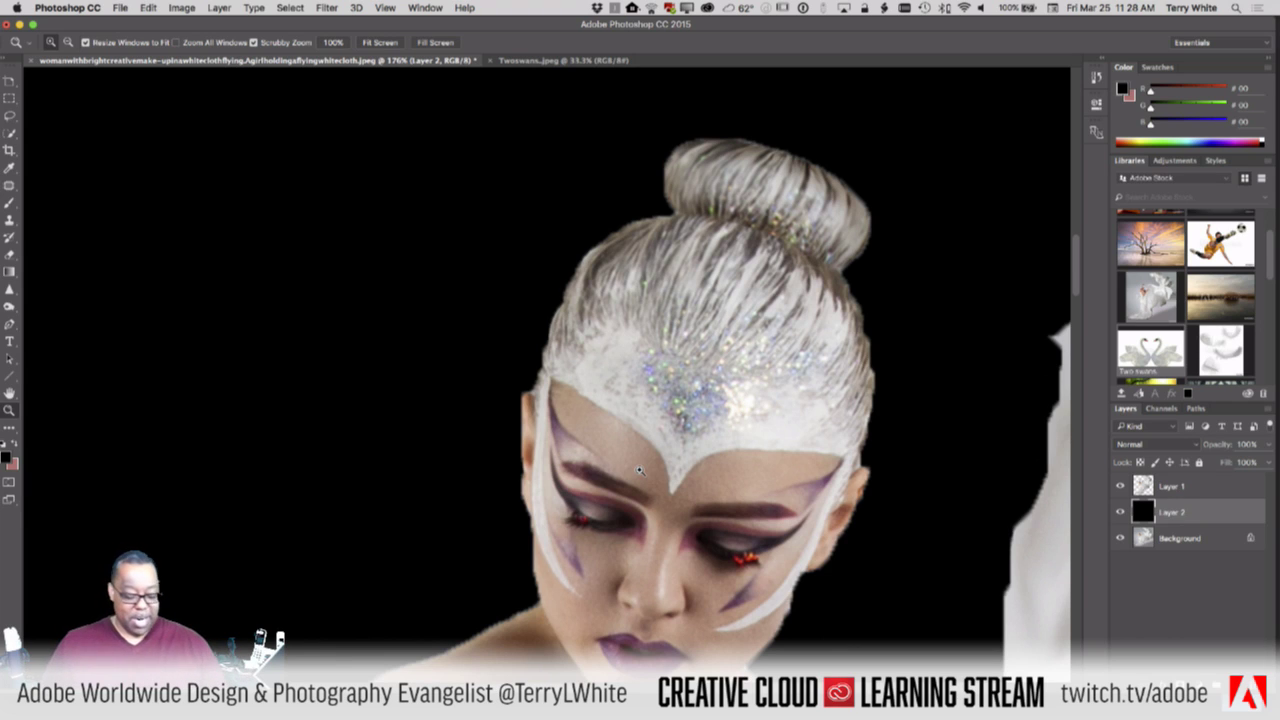
{"action": "left_click", "coordinate": [640, 470], "text": "alt"}
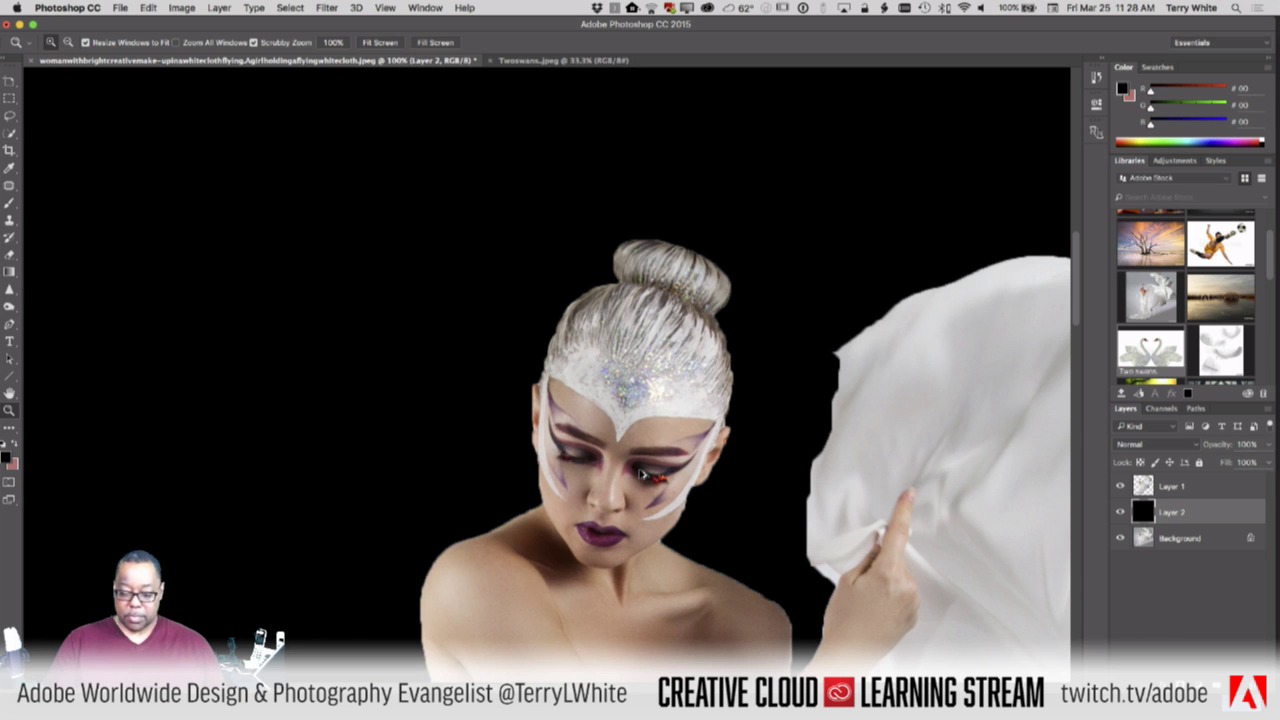
{"action": "key", "text": "super+0"}
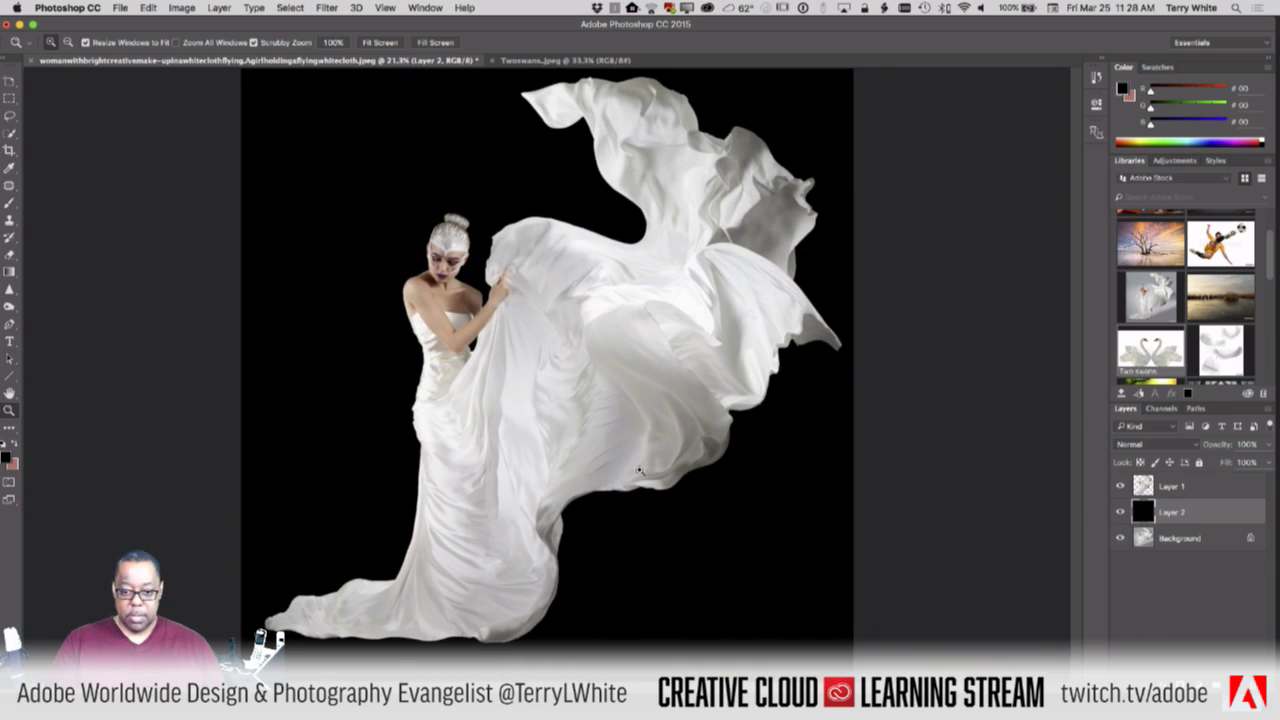
Undo the black and cutout layers to restore the original selection, and feather it with a radius of 2 pixels
{"action": "key", "text": "Delete"}
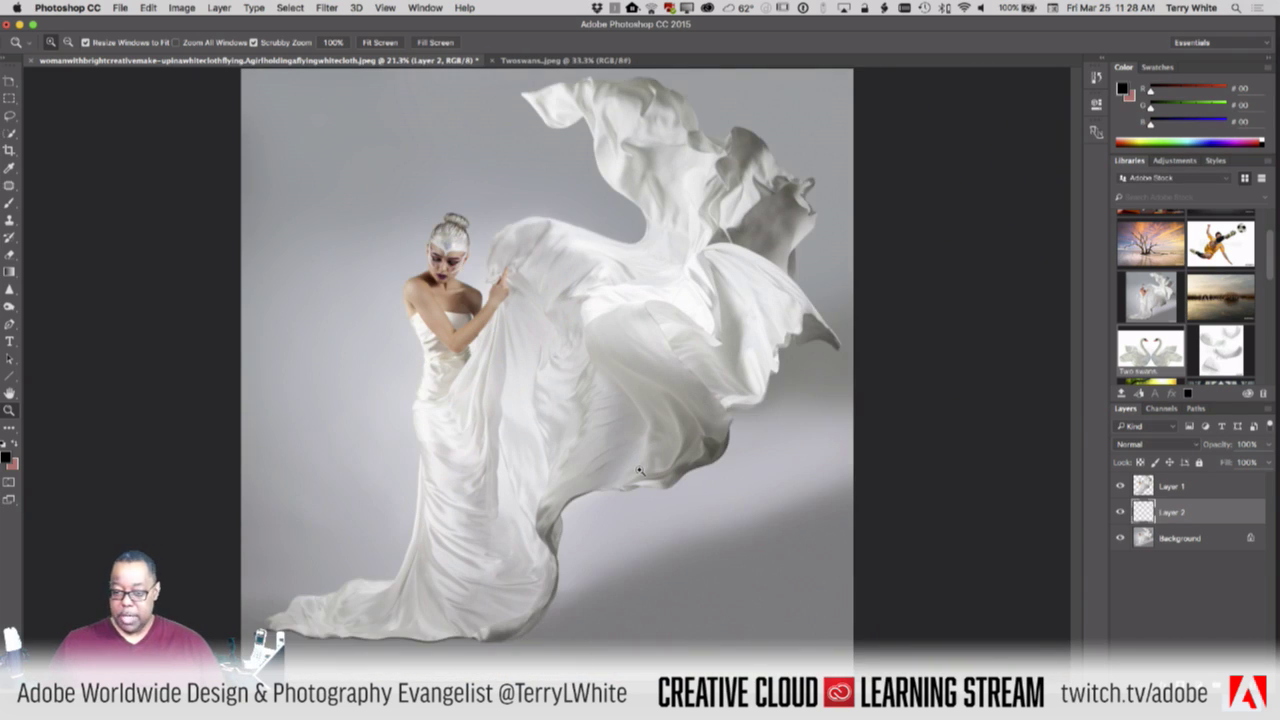
{"action": "key", "text": "alt+super+z"}
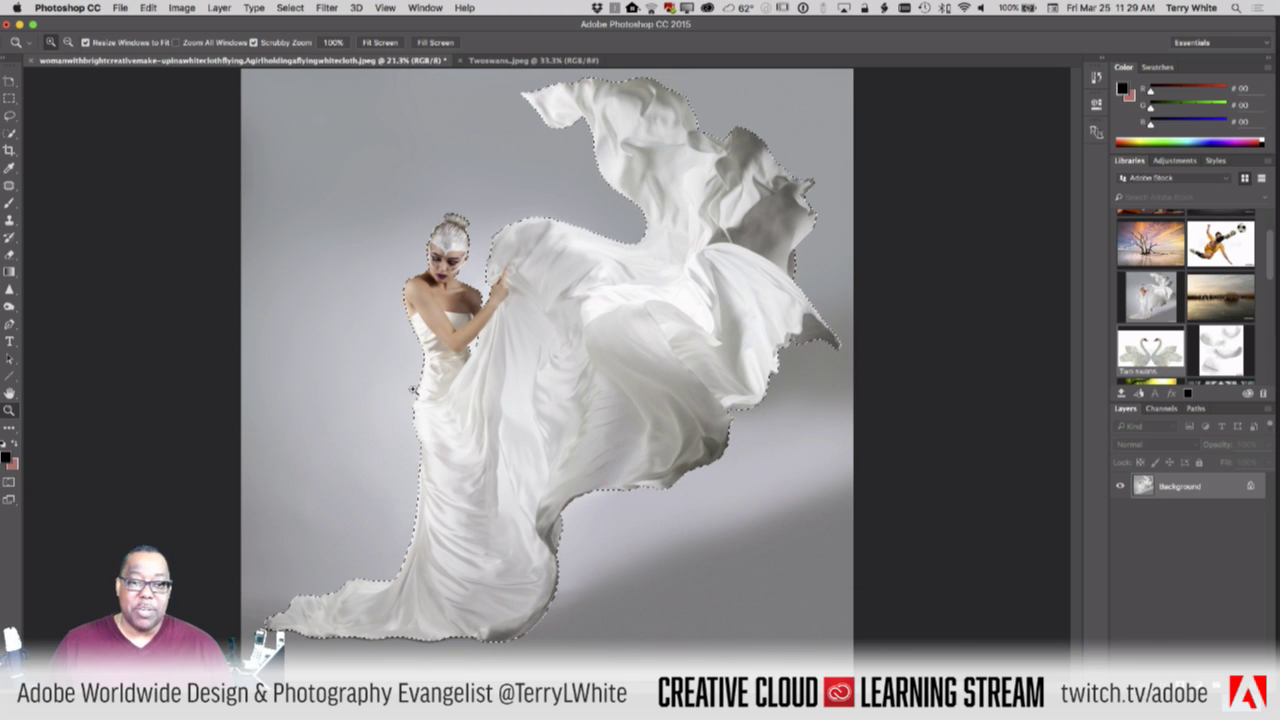
{"action": "left_click", "coordinate": [290, 8]}
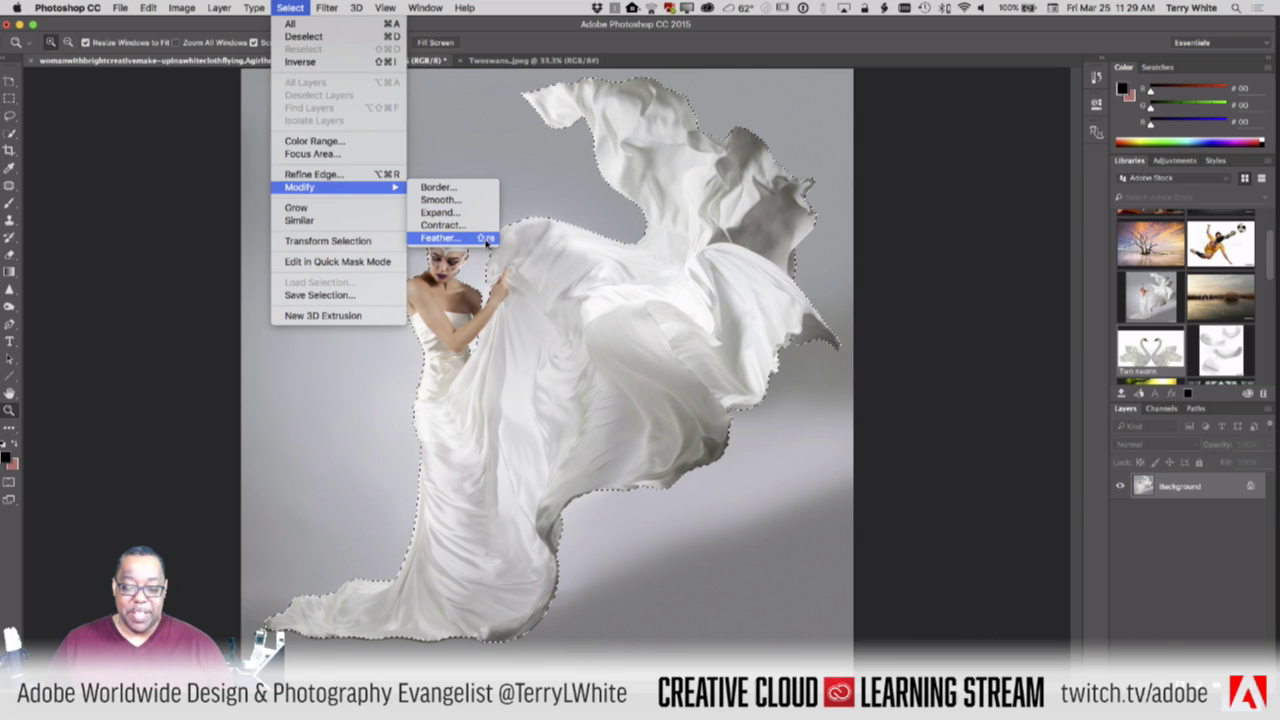
{"action": "left_click", "coordinate": [486, 240]}
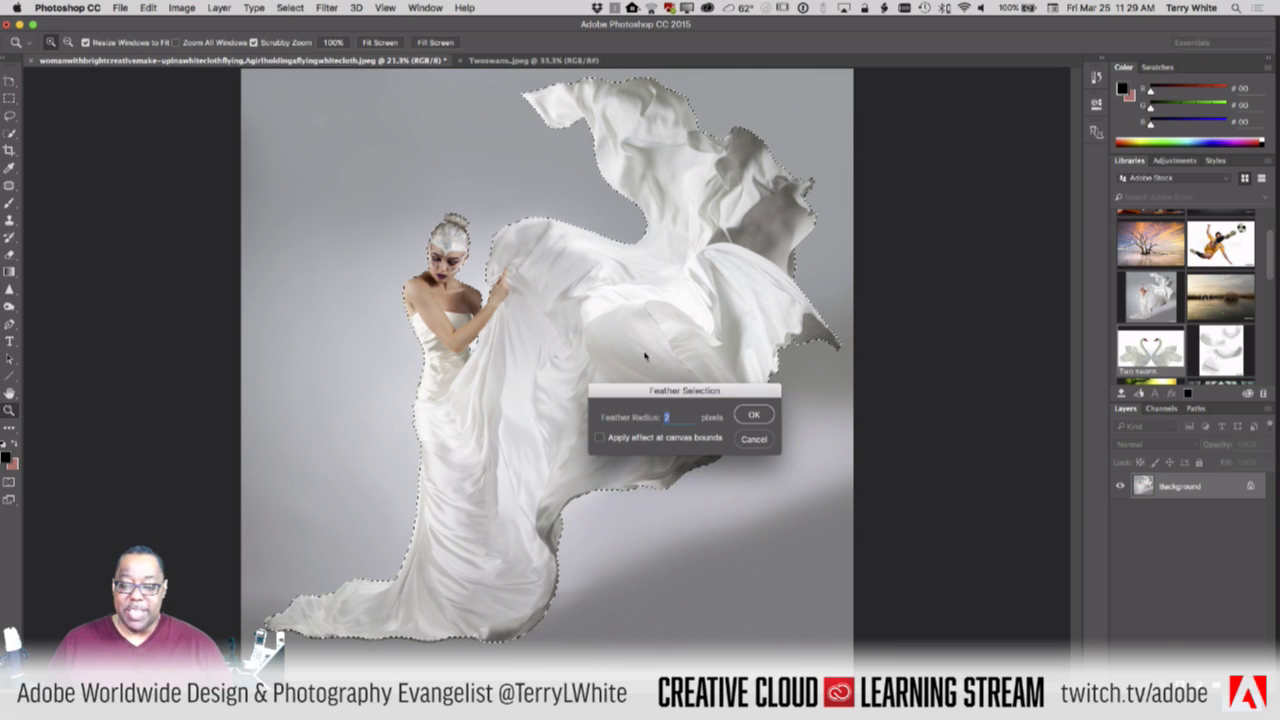
{"action": "left_click_drag", "start_coordinate": [708, 392], "coordinate": [389, 122]}
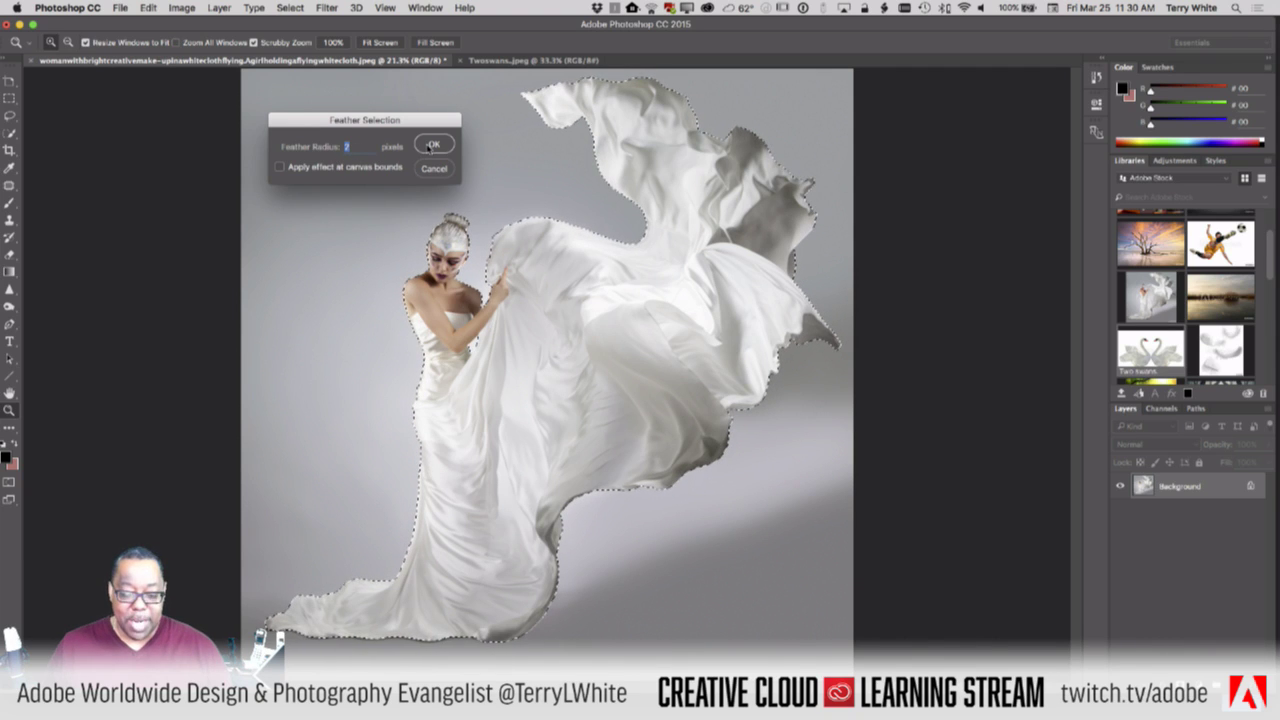
{"action": "left_click", "coordinate": [430, 146]}
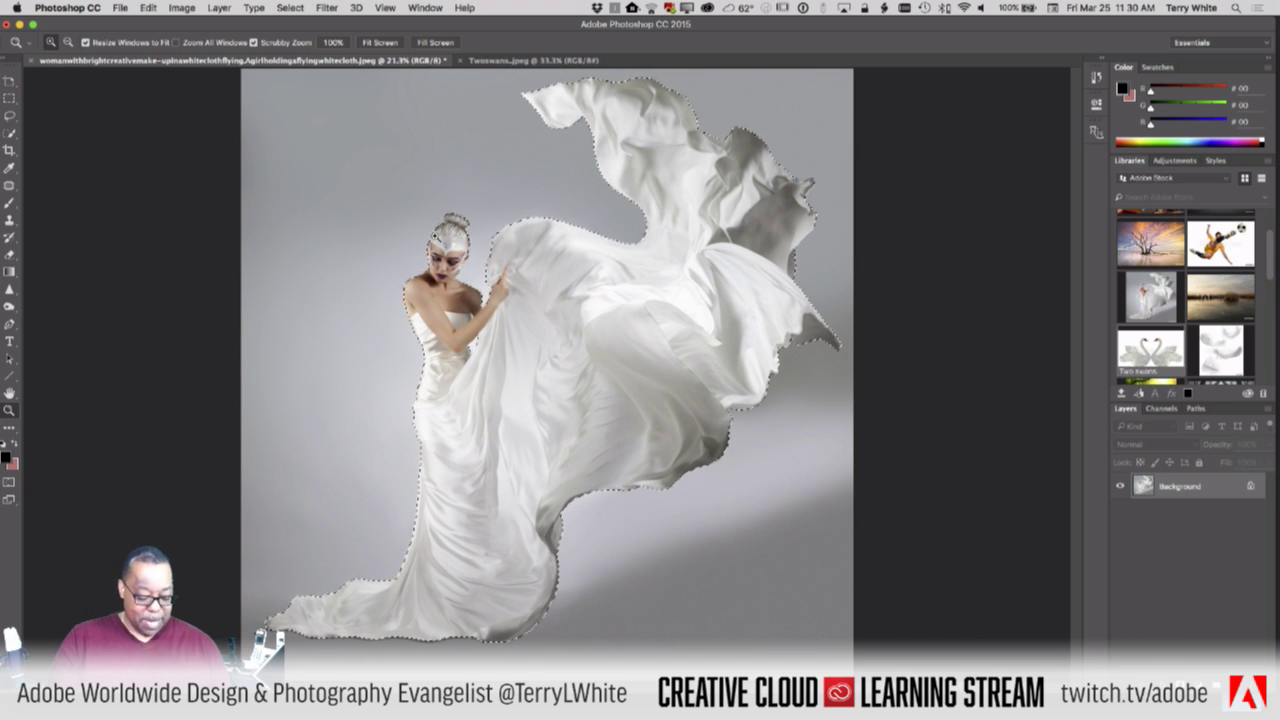
Copy the feathered woman and dress to a new layer, and insert a black-filled layer between the cutout and the background
{"action": "key", "text": "super+d"}
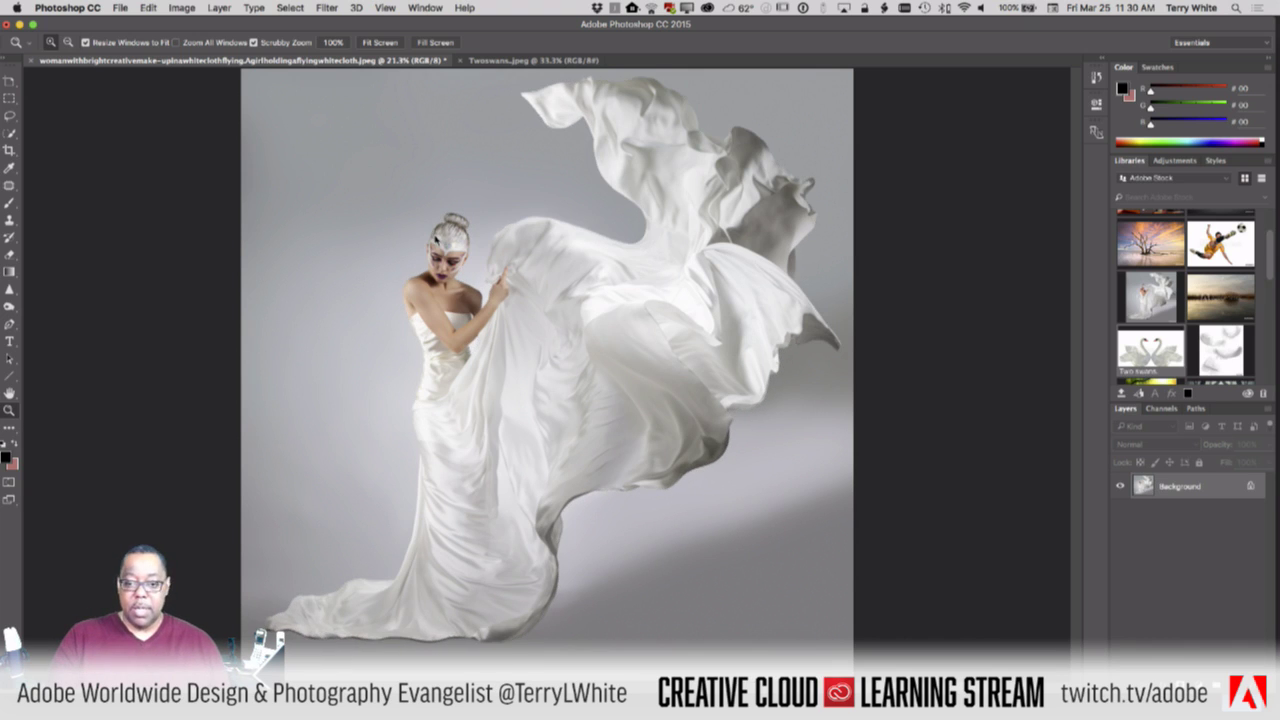
{"action": "key", "text": "super+j"}
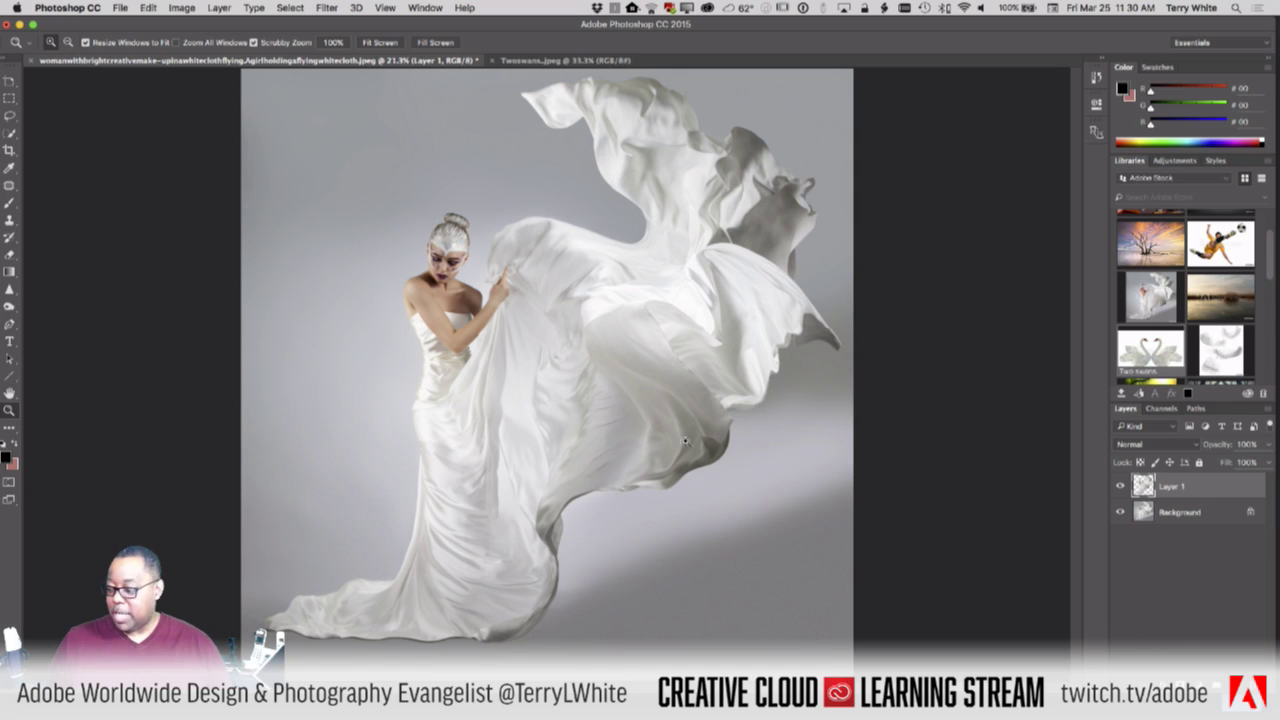
{"action": "left_click", "coordinate": [1170, 513]}
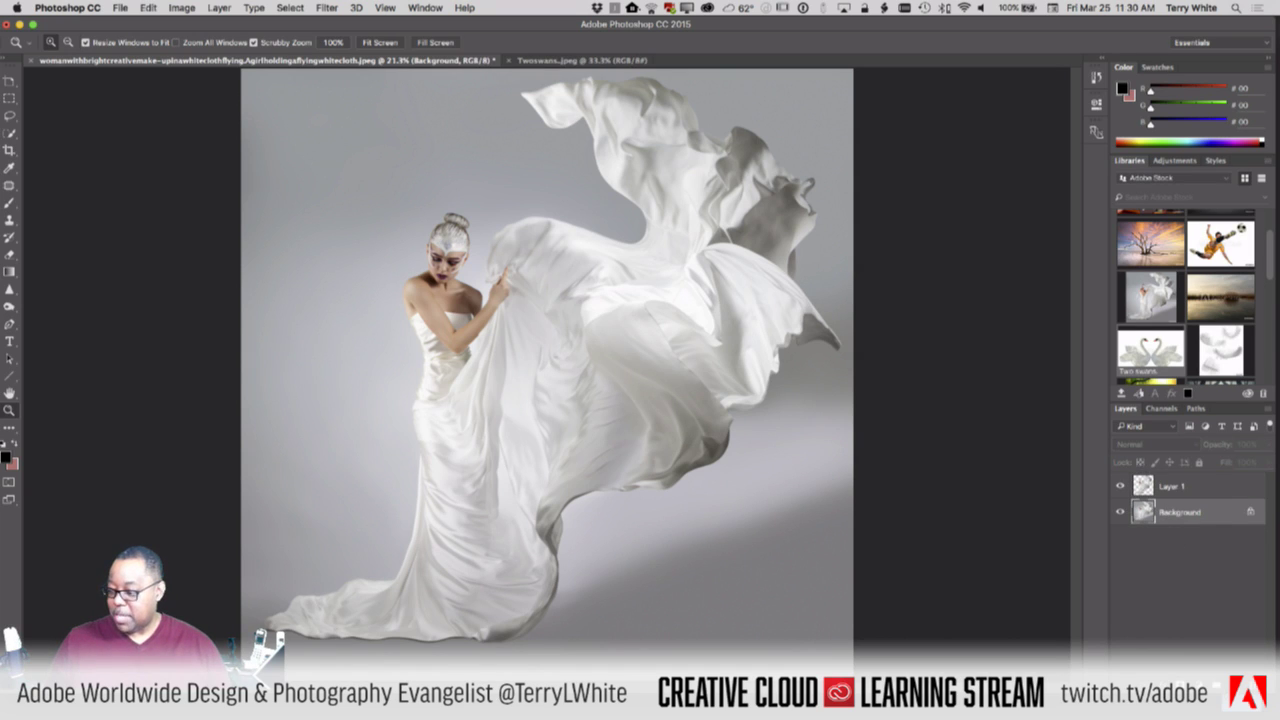
{"action": "key", "text": "super+alt+shift+n"}
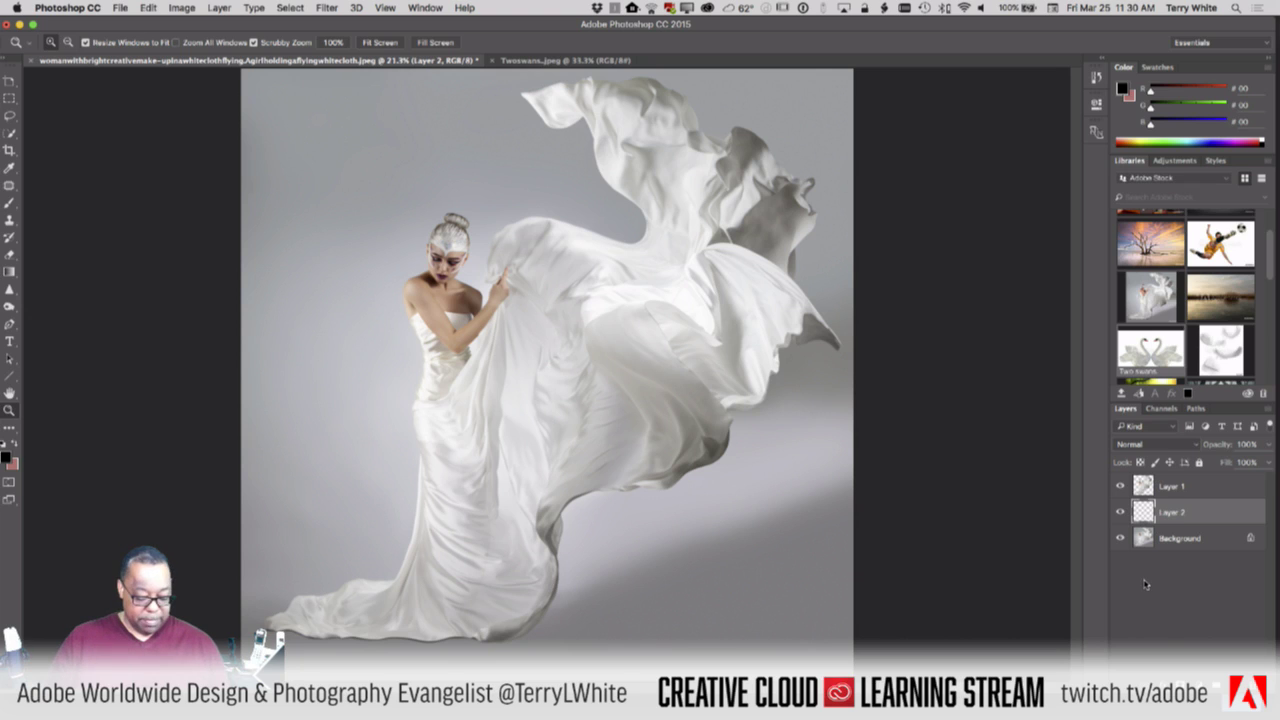
{"action": "key", "text": "alt+BackSpace"}
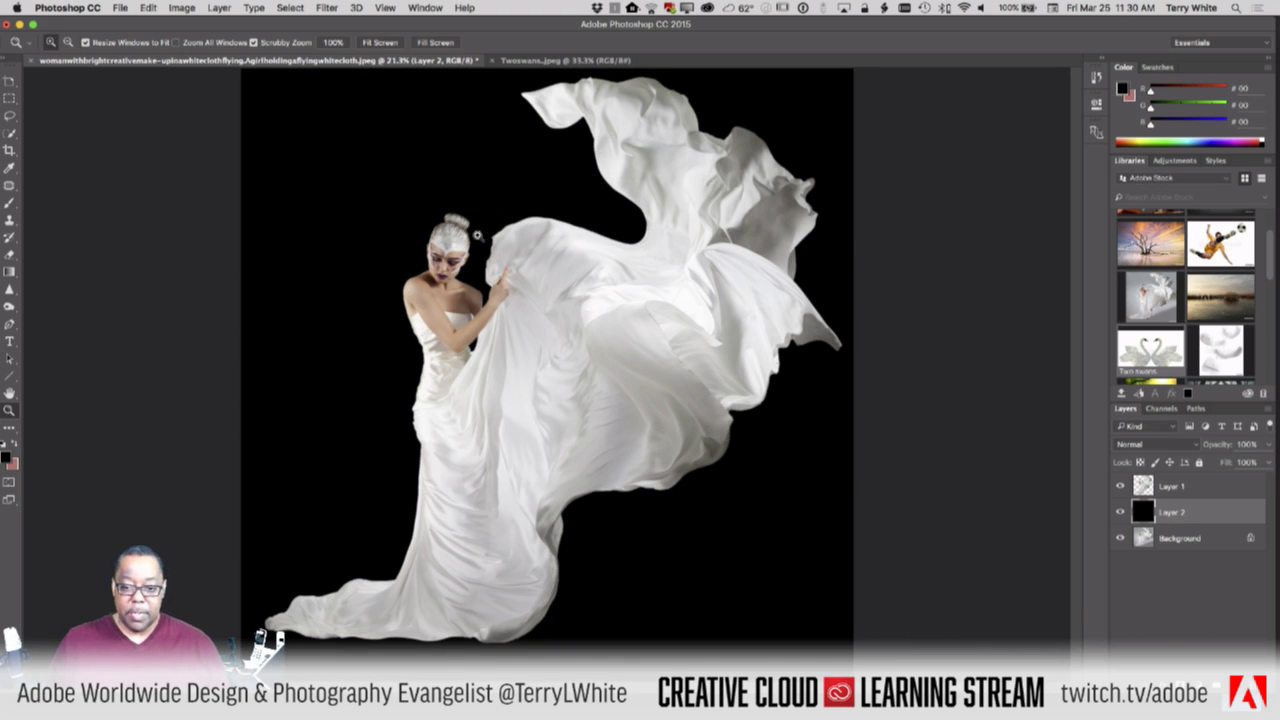
Examine the feathered cutout's edges around the head, shoulders, hand and cloth, and make the cutout layer active
{"action": "left_click_drag", "start_coordinate": [484, 214], "coordinate": [602, 346]}
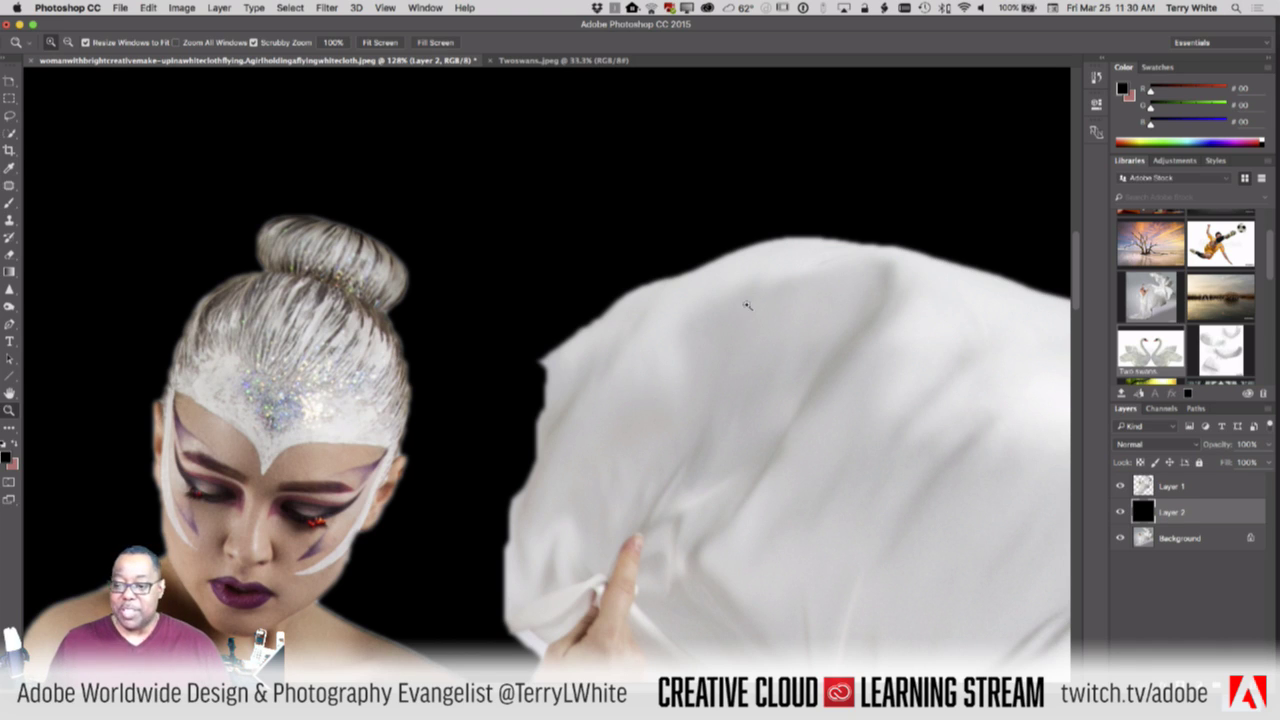
{"action": "left_click_drag", "start_coordinate": [886, 277], "coordinate": [769, 209]}
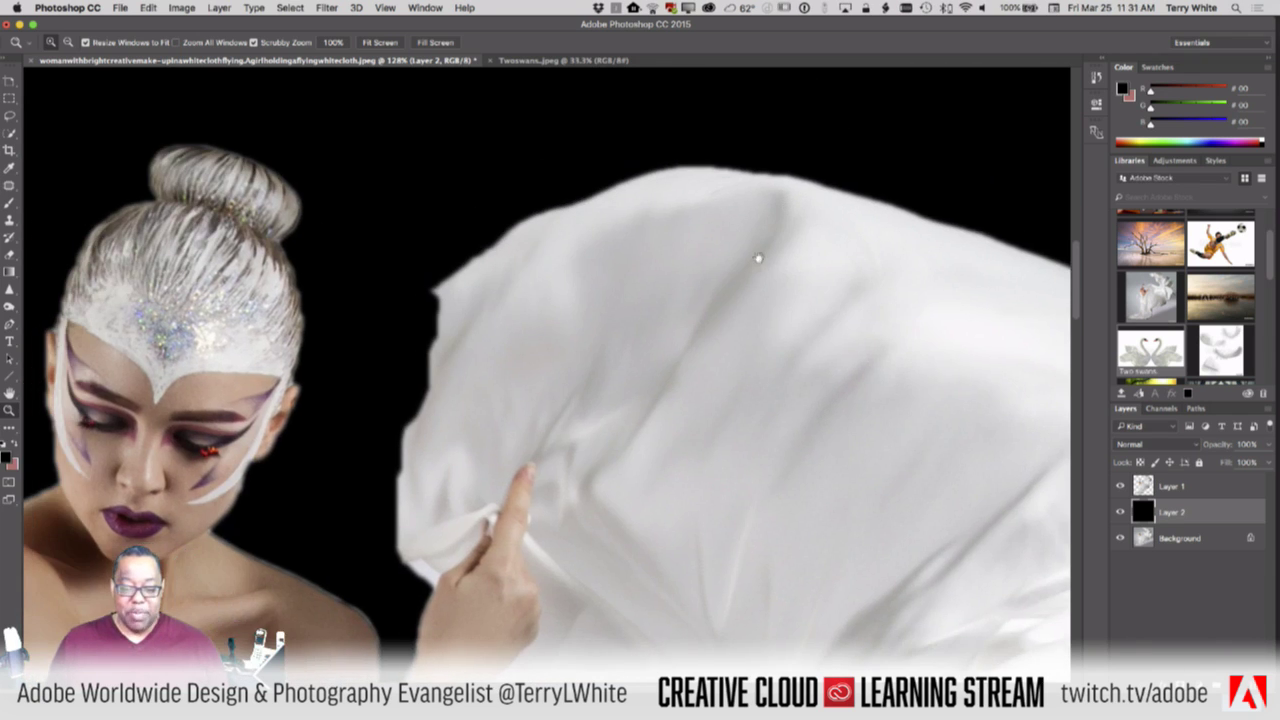
{"action": "left_click_drag", "start_coordinate": [561, 475], "coordinate": [742, 287]}
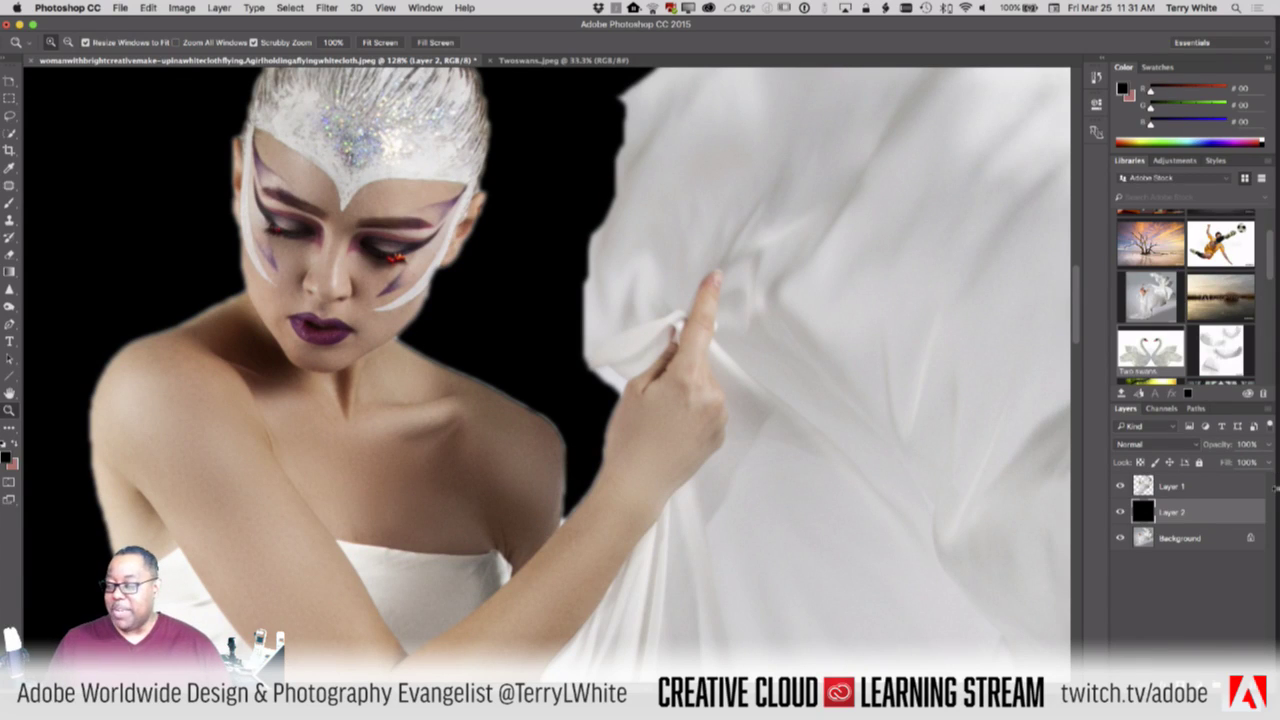
{"action": "left_click", "coordinate": [1136, 490]}
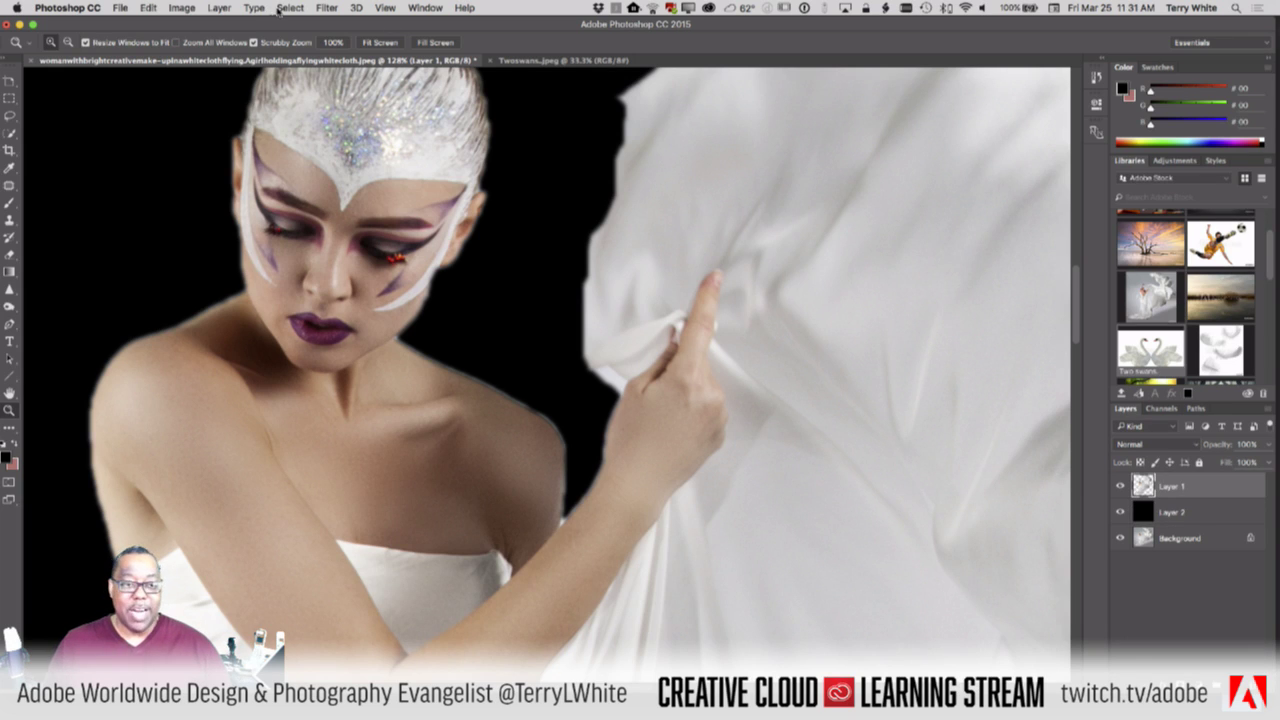
Try Remove White Matte on the woman-and-dress cutout layer, and undo it
{"action": "left_click", "coordinate": [219, 8]}
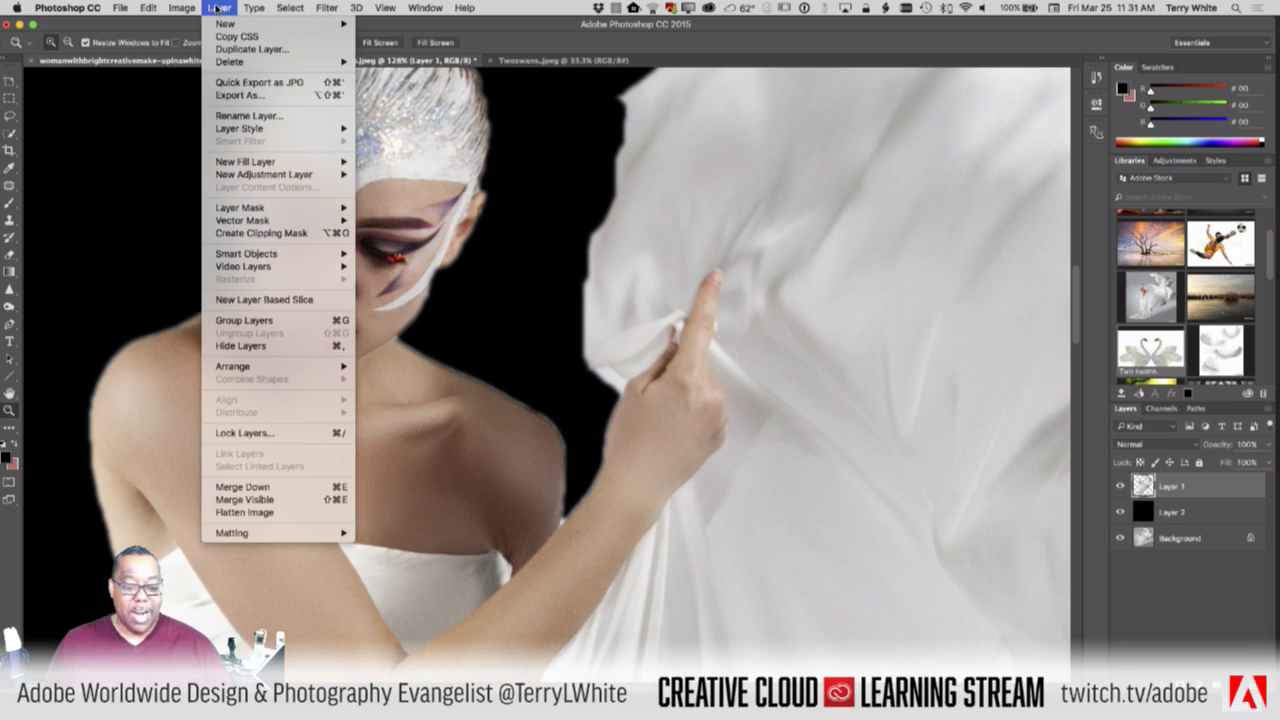
{"action": "mouse_move", "coordinate": [242, 537]}
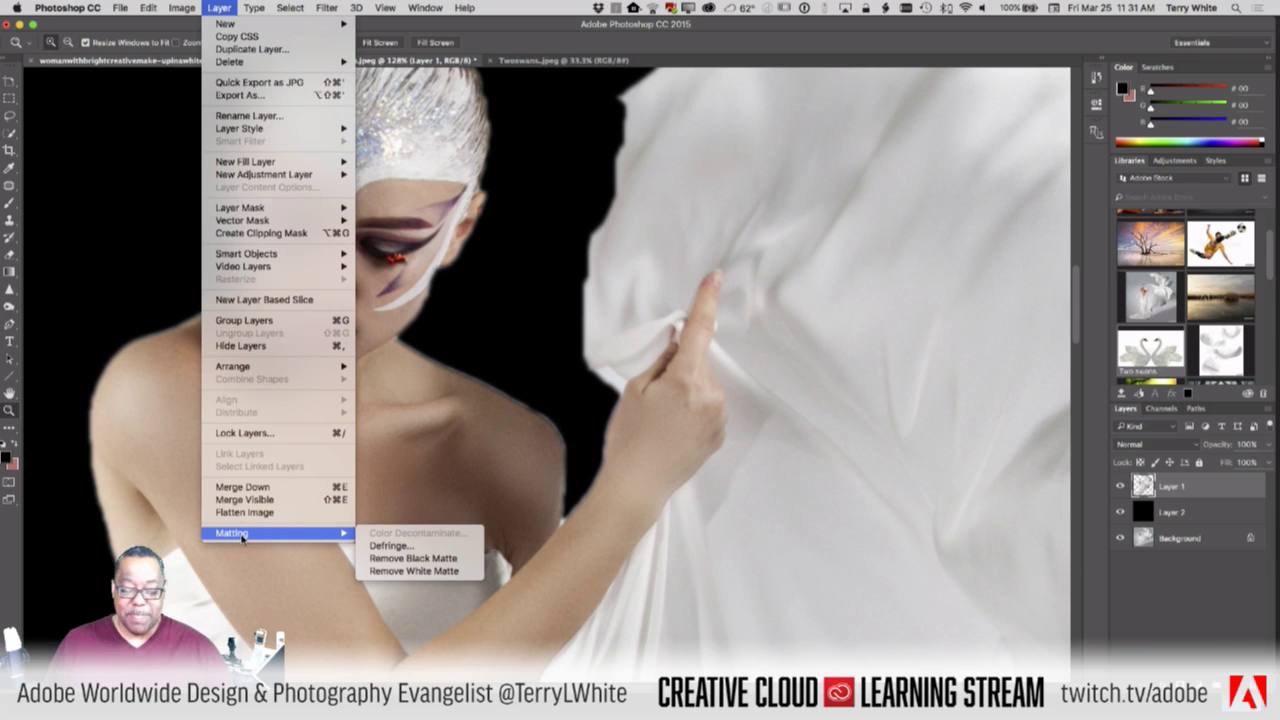
{"action": "left_click", "coordinate": [399, 575]}
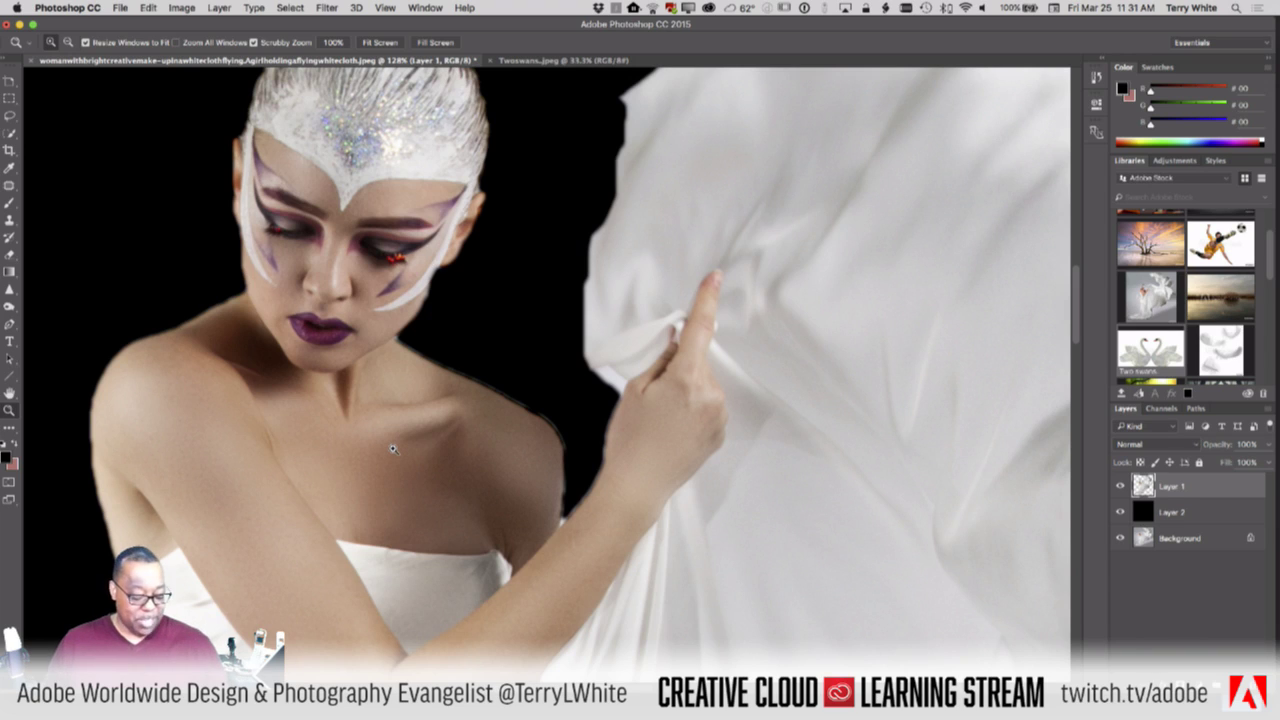
{"action": "key", "text": "super+z"}
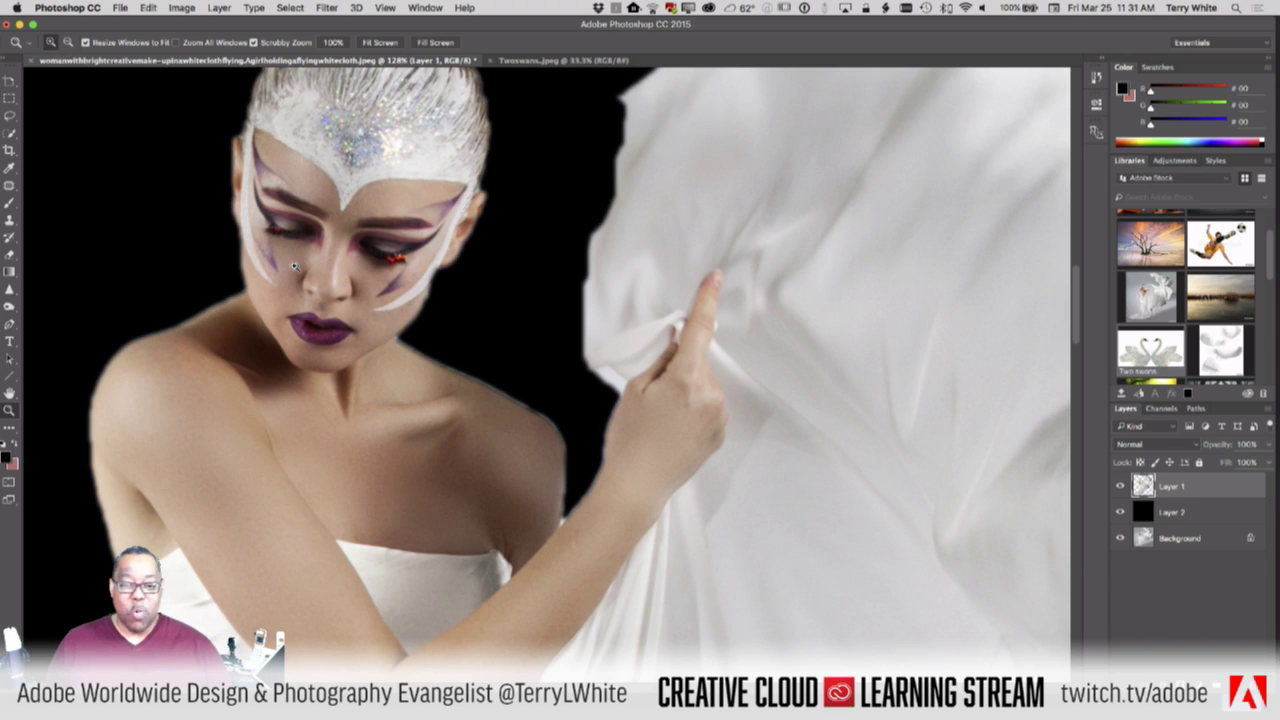
Defringe the woman-and-dress cutout layer with a width of 1 pixel
{"action": "left_click", "coordinate": [219, 8]}
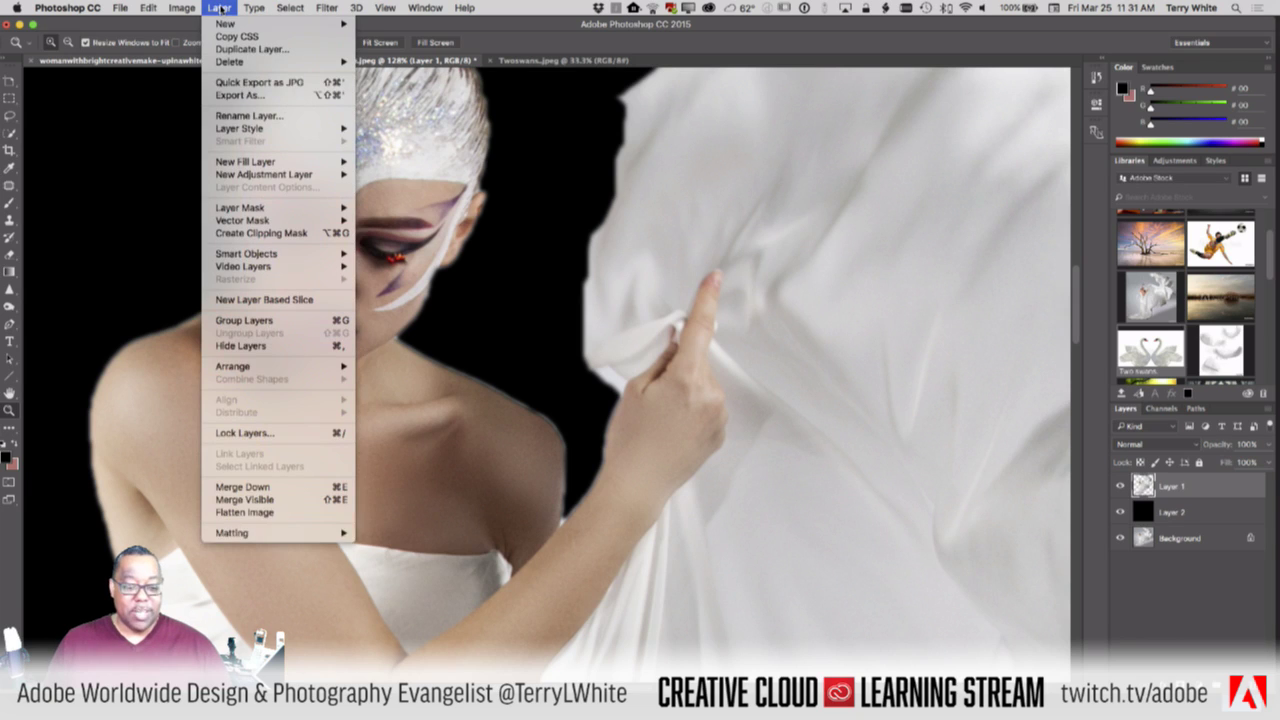
{"action": "mouse_move", "coordinate": [290, 535]}
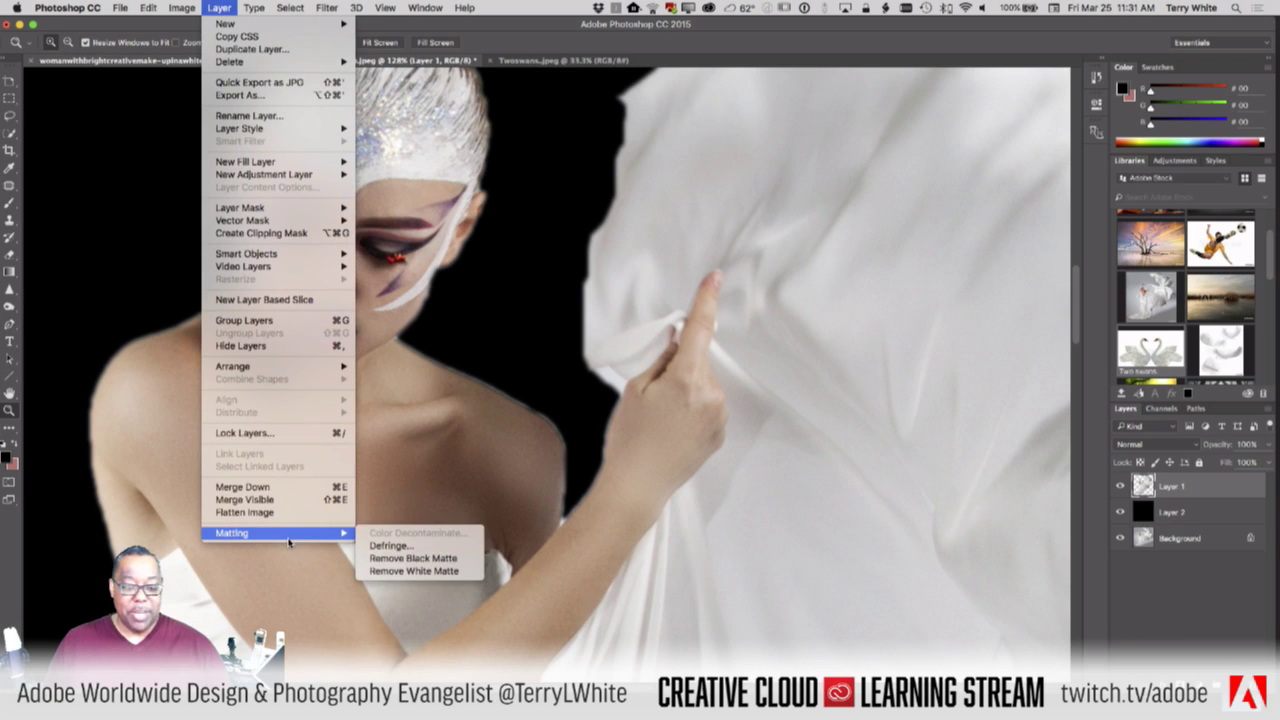
{"action": "left_click", "coordinate": [387, 546]}
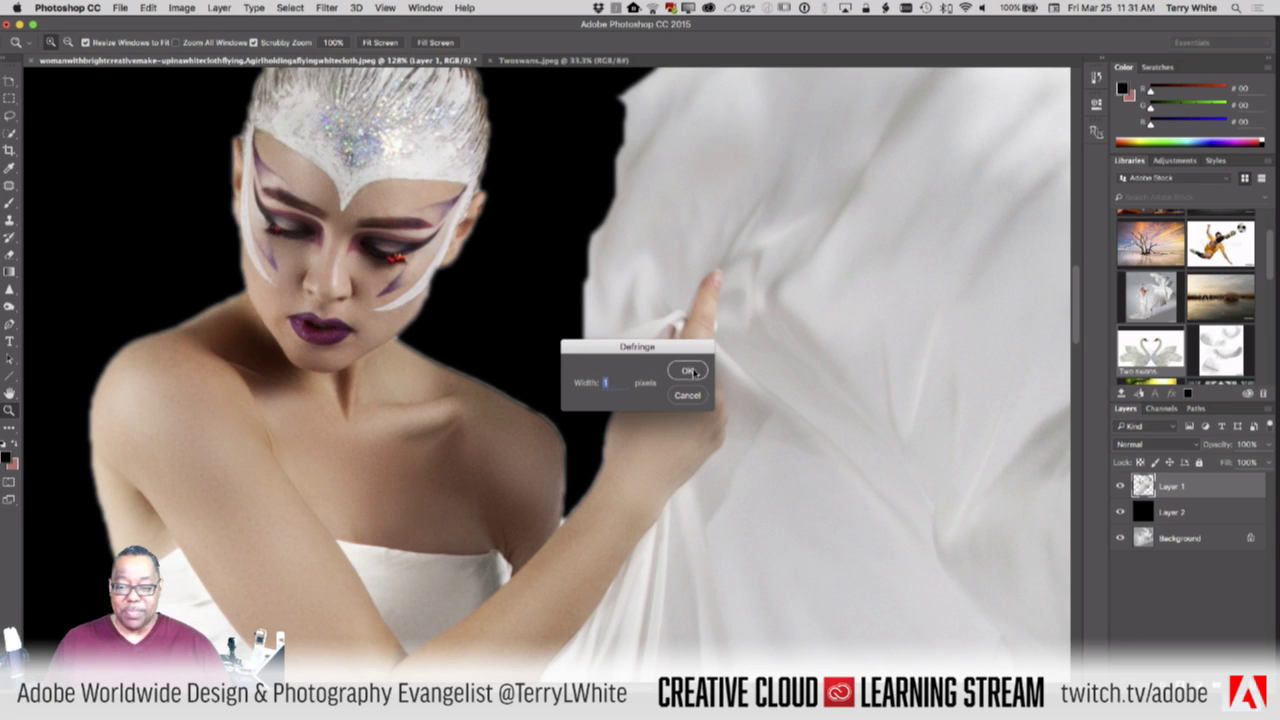
{"action": "left_click", "coordinate": [693, 372]}
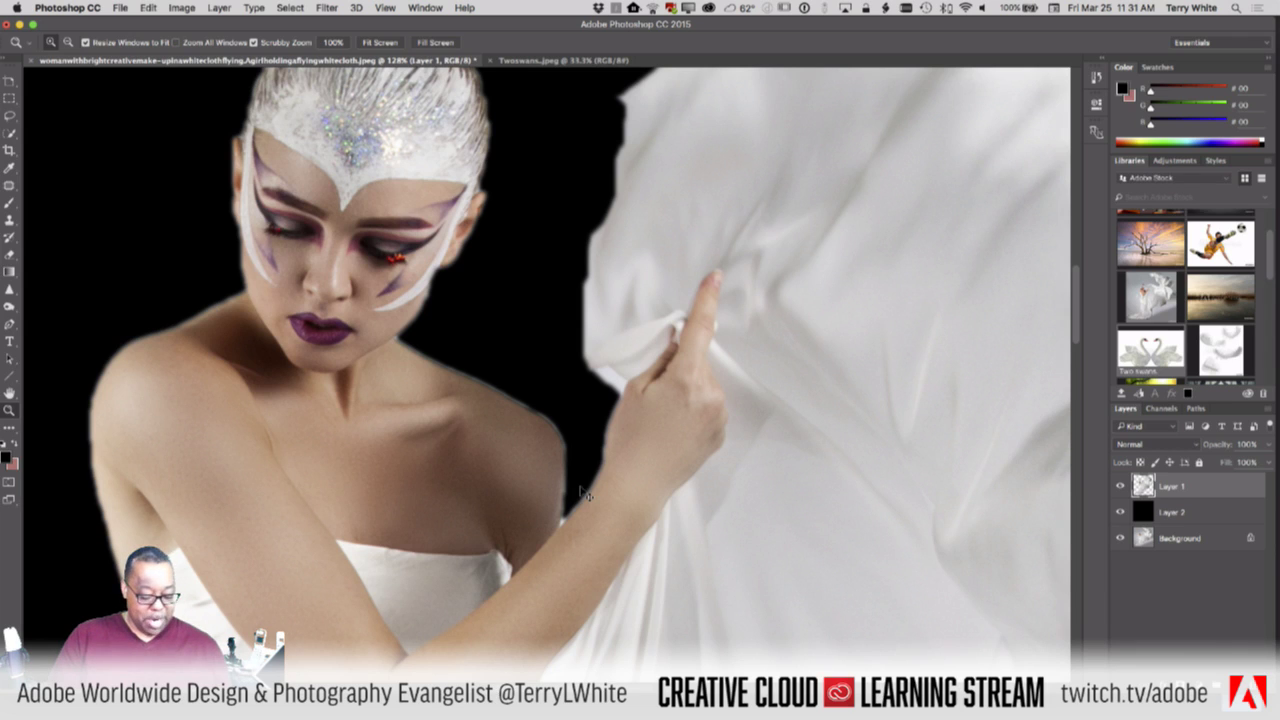
Undo the defringe, black fill and cutout layers to get back to the selection on the Background layer
{"action": "key", "text": "super+0"}
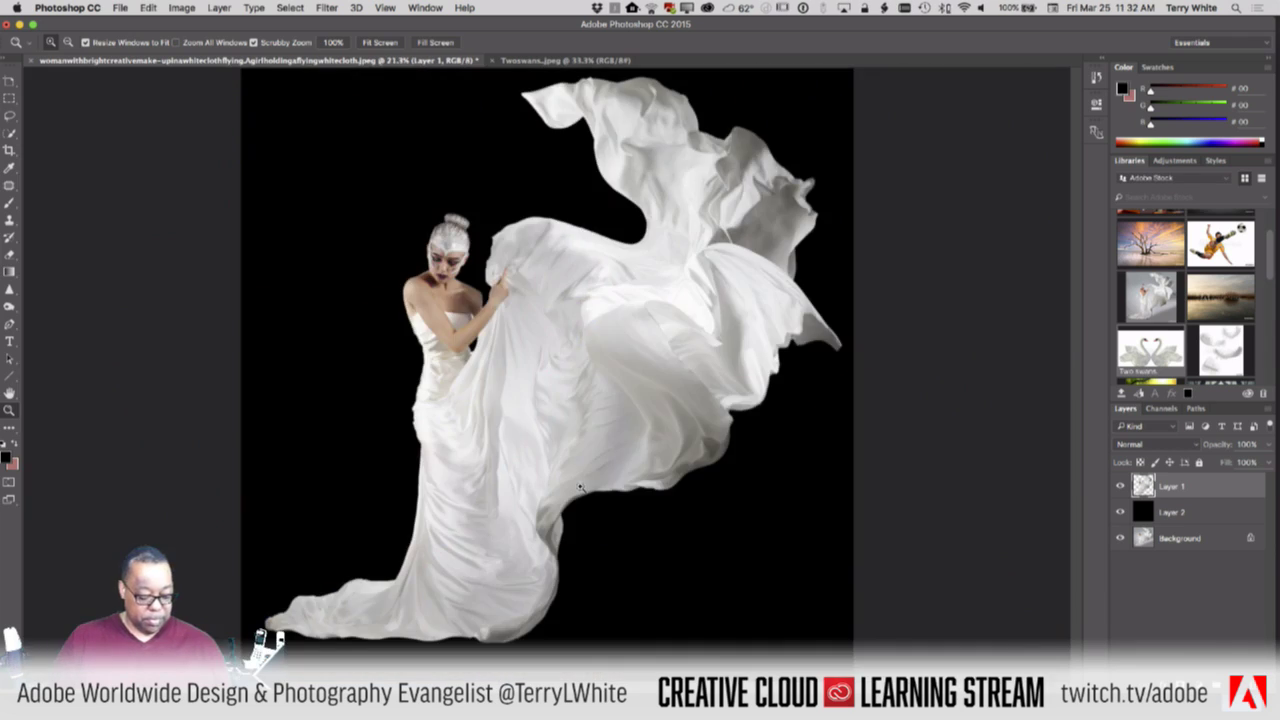
{"action": "key", "text": "alt+super+z"}
{"action": "key", "text": "alt+super+z"}
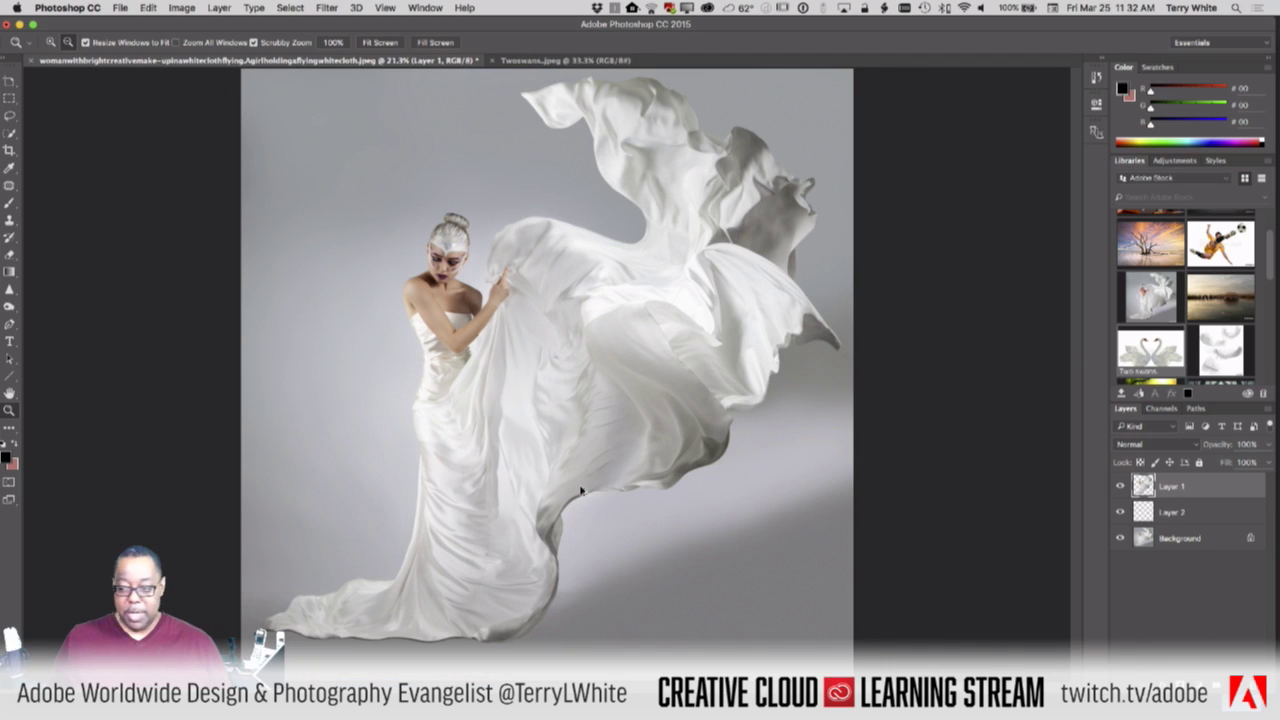
{"action": "key", "text": "alt+super+z"}
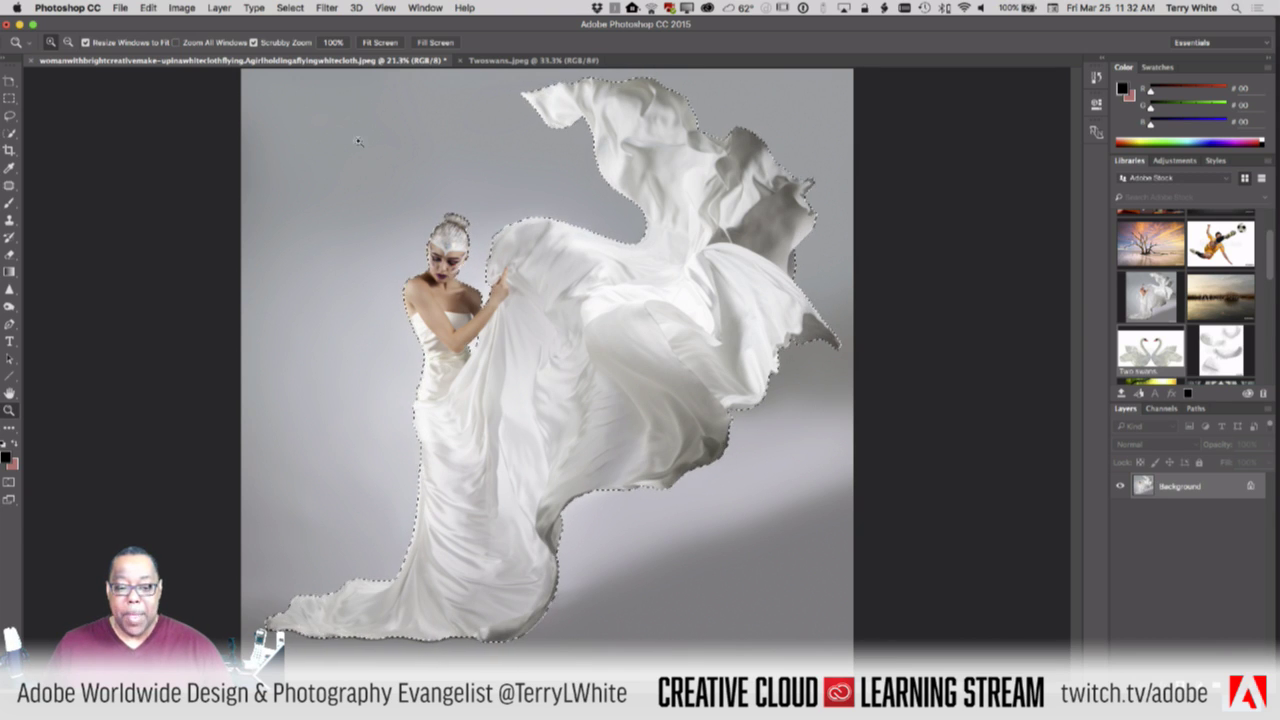
Contract the selection around the woman and dress by 1 pixel
{"action": "left_click_drag", "start_coordinate": [457, 277], "coordinate": [583, 412]}
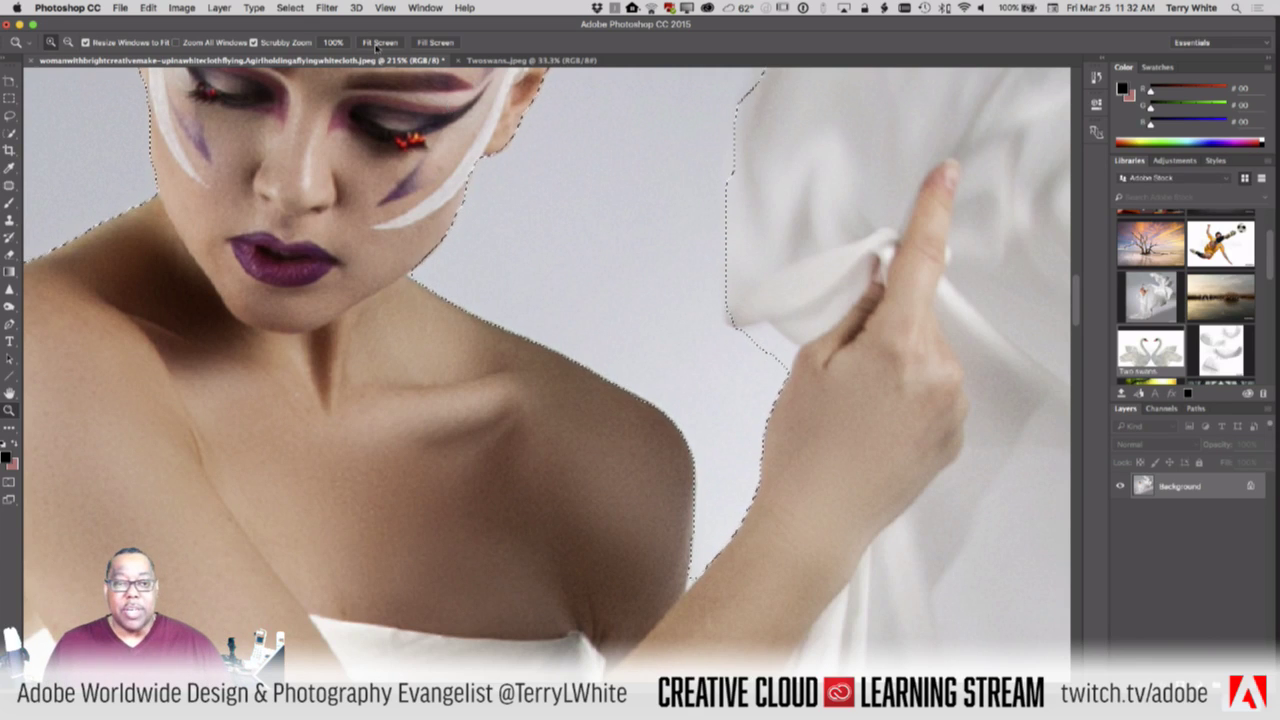
{"action": "left_click", "coordinate": [290, 8]}
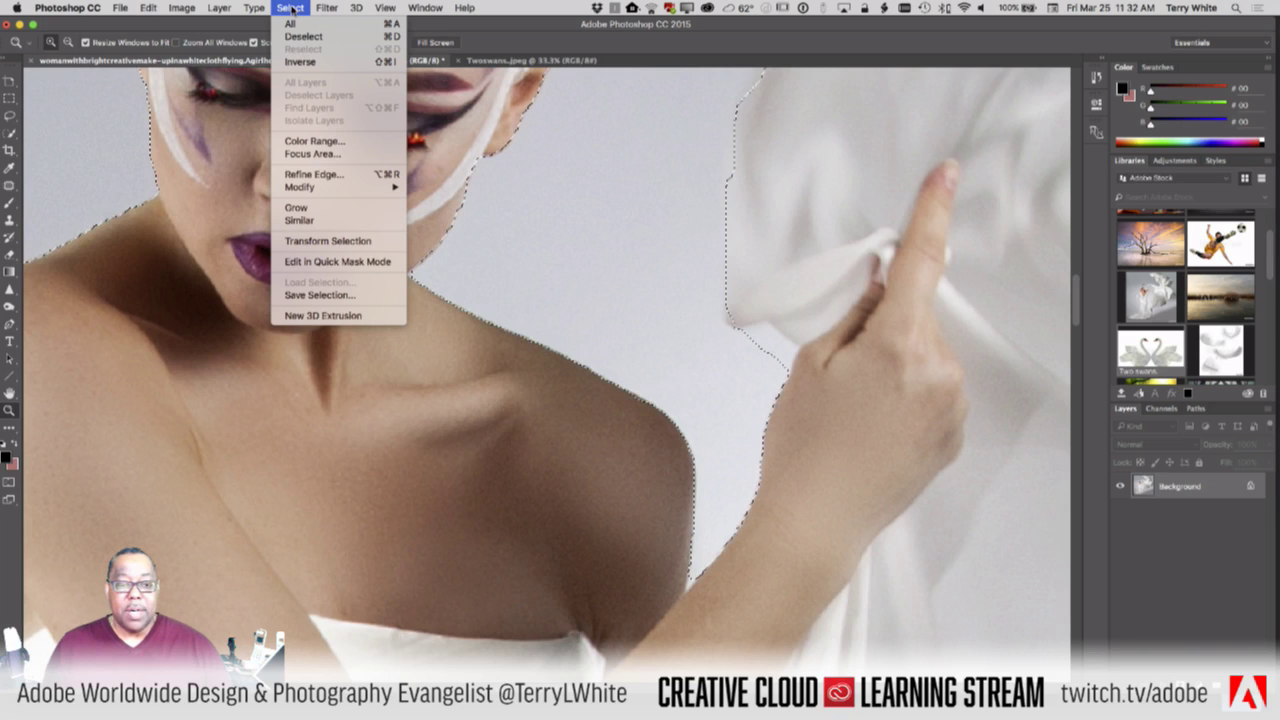
{"action": "mouse_move", "coordinate": [300, 188]}
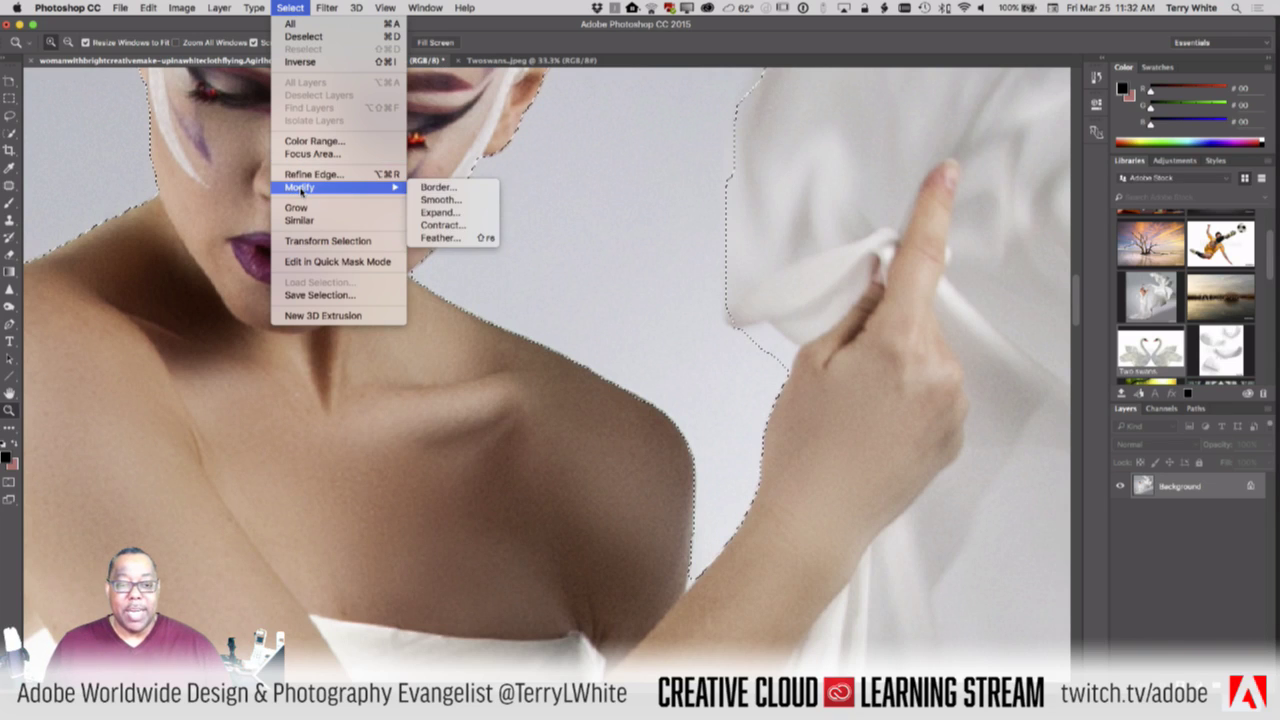
{"action": "left_click", "coordinate": [452, 226]}
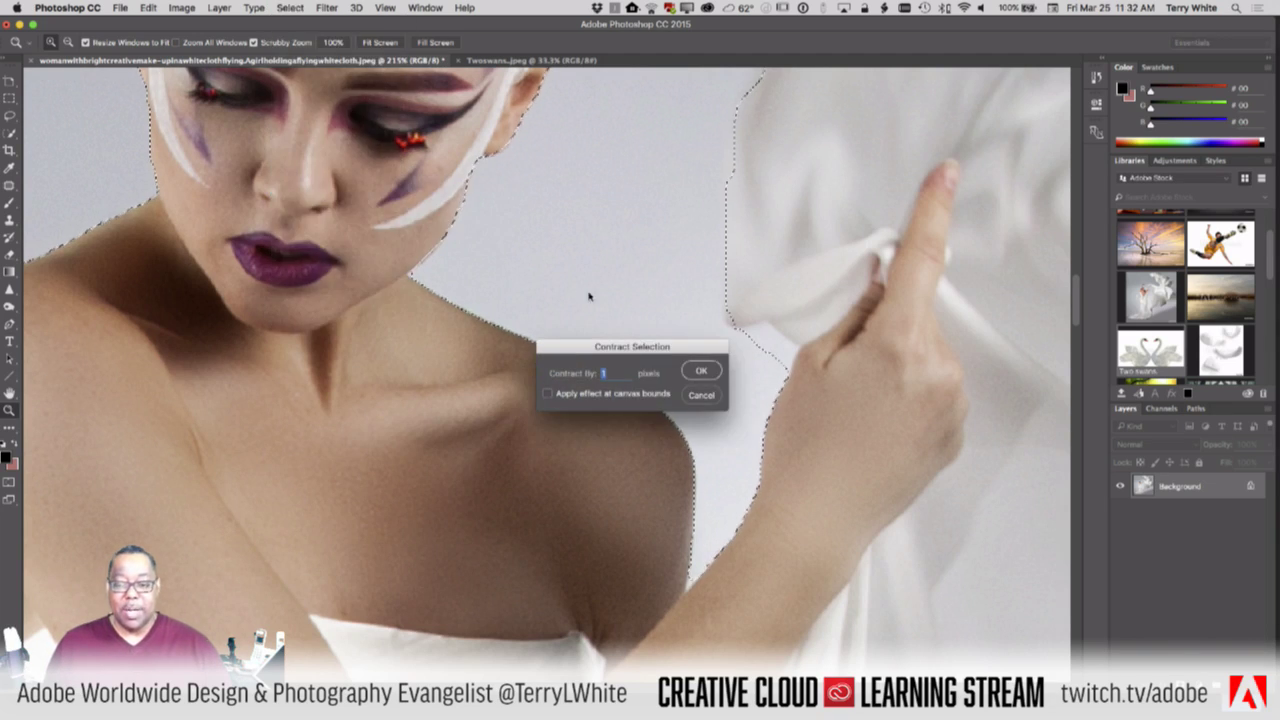
{"action": "left_click", "coordinate": [699, 372]}
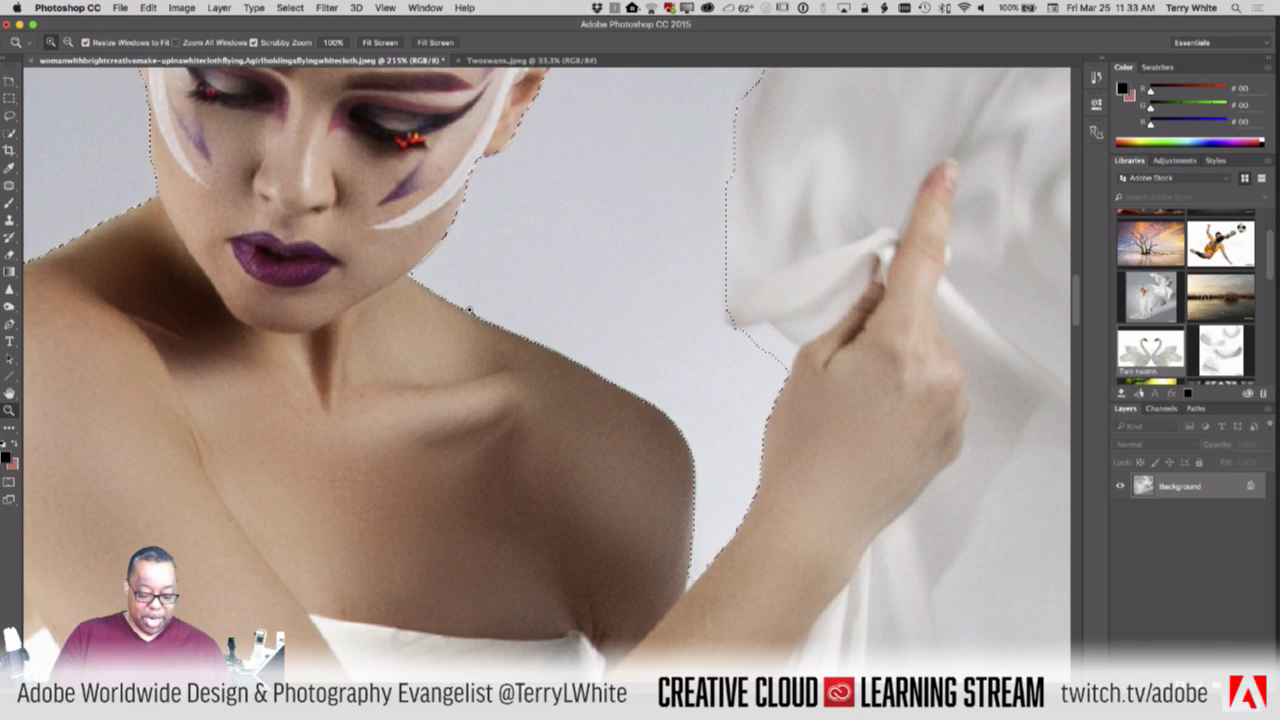
{"action": "key", "text": "super+0"}
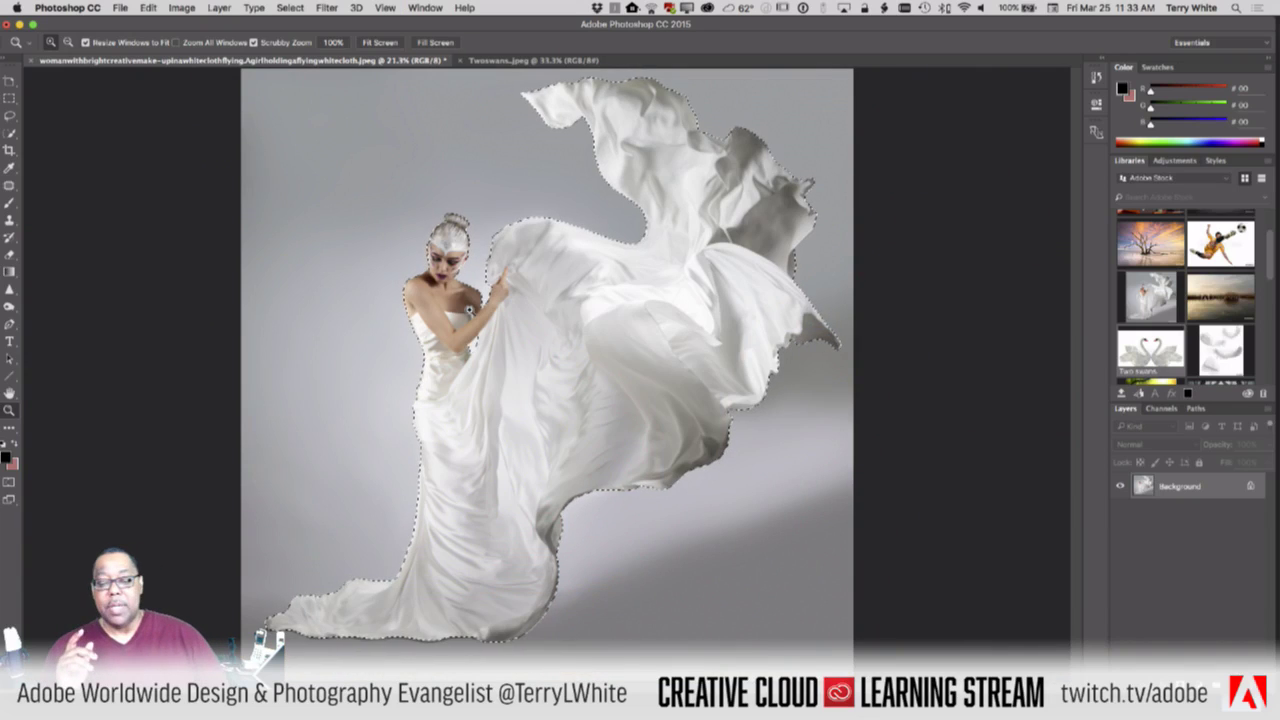
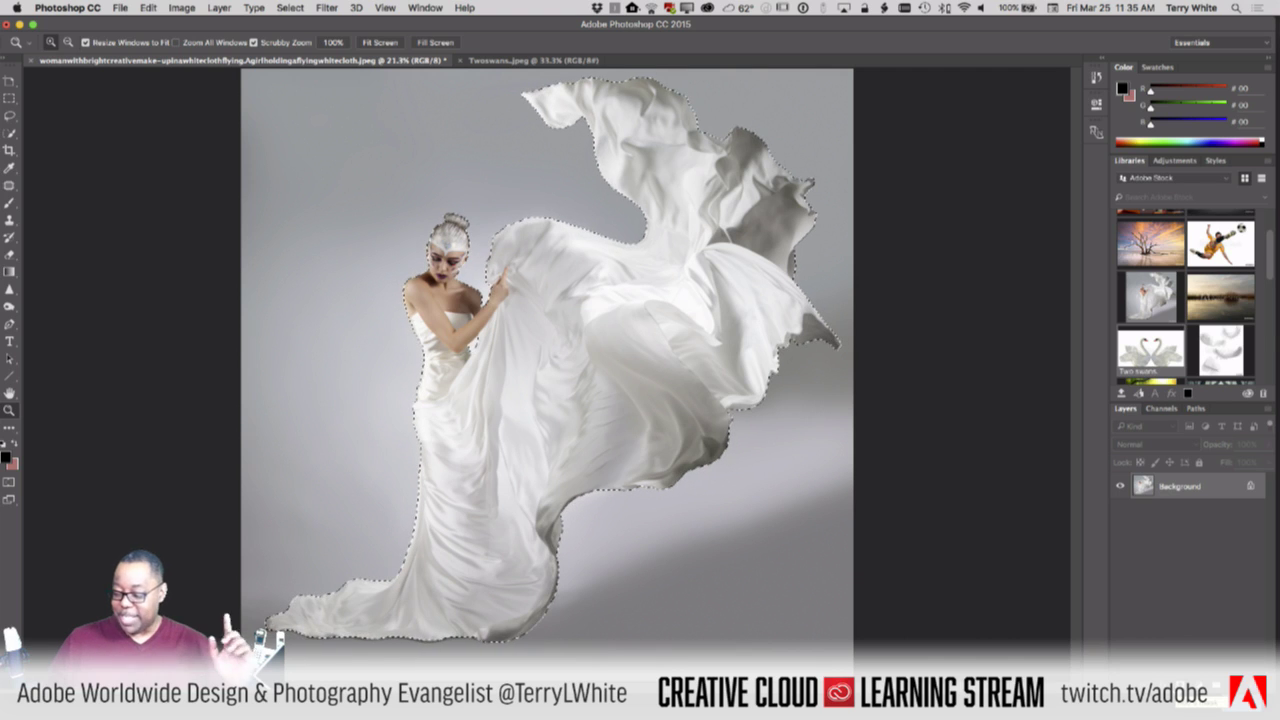
Add a layer mask to the photo from the selection to hide the grey backdrop around the woman and dress
{"action": "left_click", "coordinate": [1177, 703]}
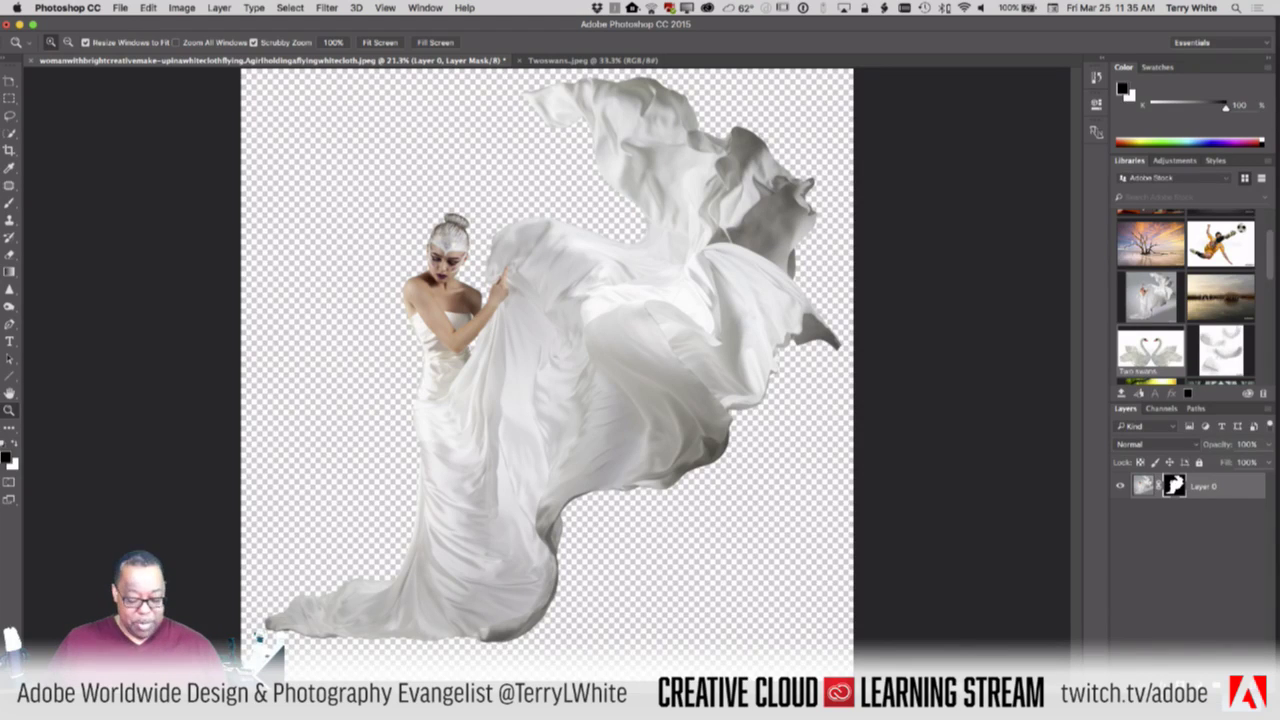
{"action": "key", "text": "super+z"}
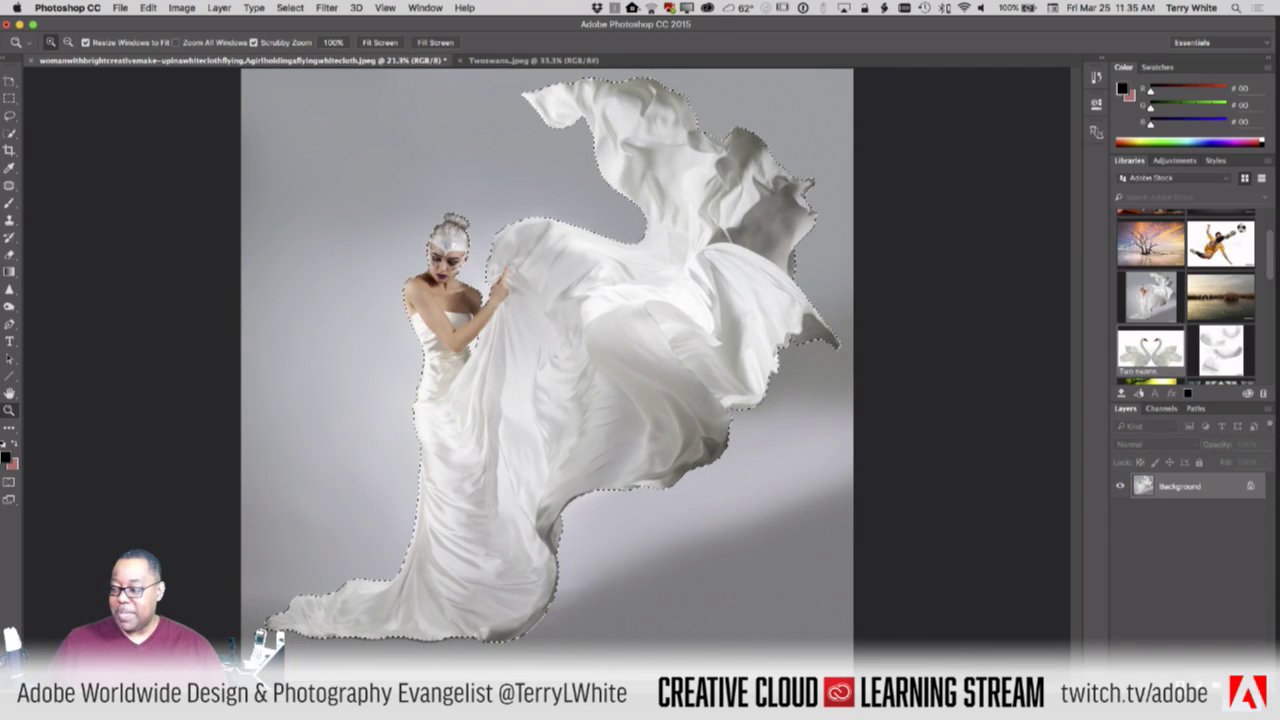
{"action": "left_click", "coordinate": [1178, 685]}
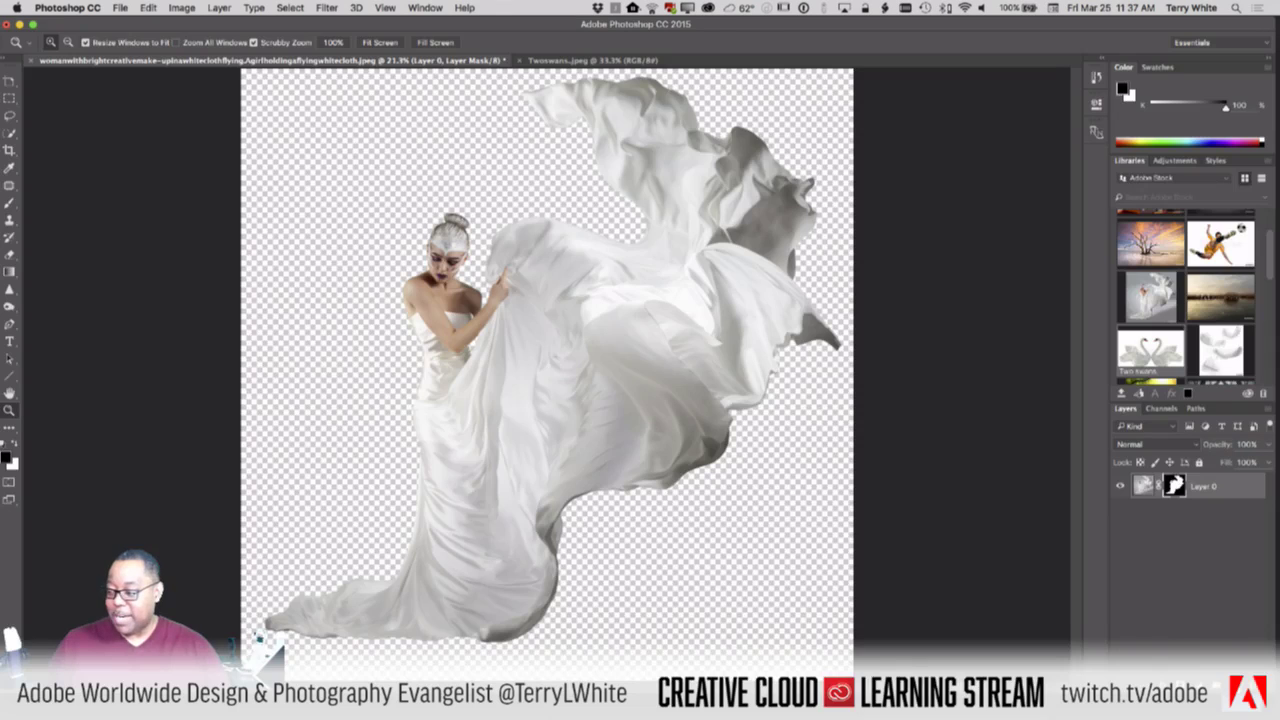
Add a new layer beneath the masked photo and fill it with black
{"action": "left_click", "coordinate": [1217, 686]}
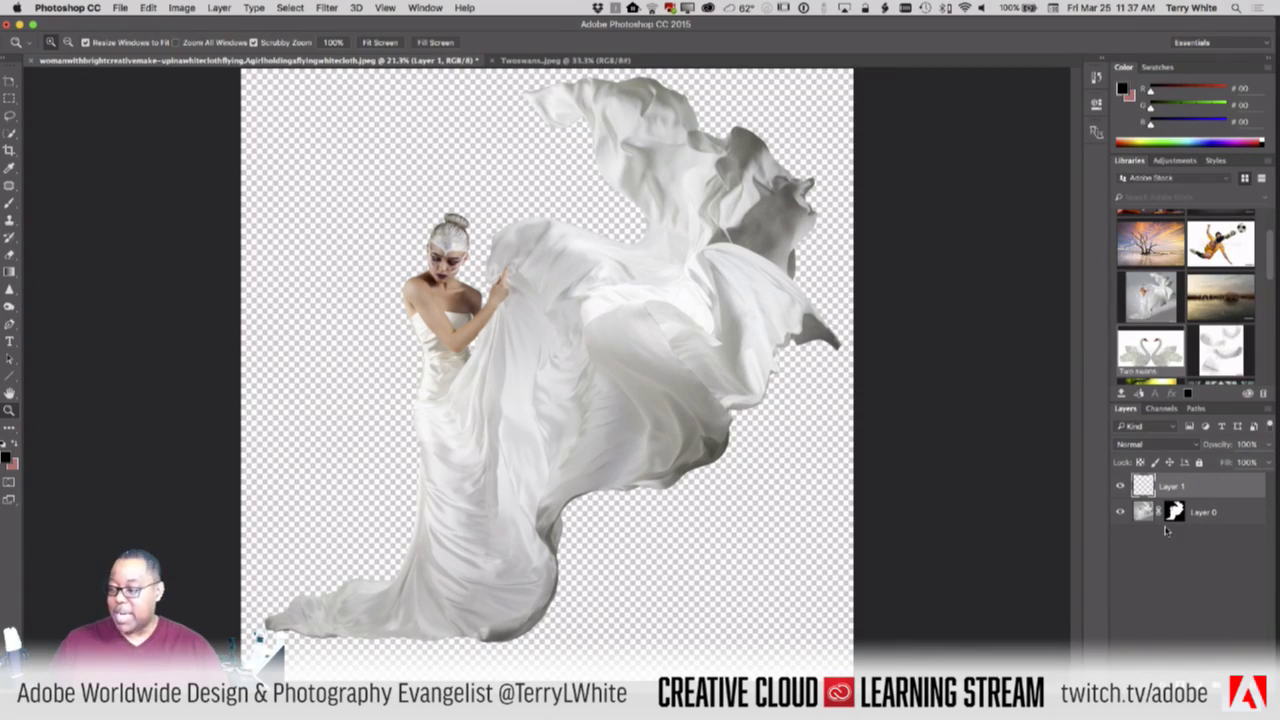
{"action": "left_click_drag", "start_coordinate": [1143, 486], "coordinate": [1157, 551]}
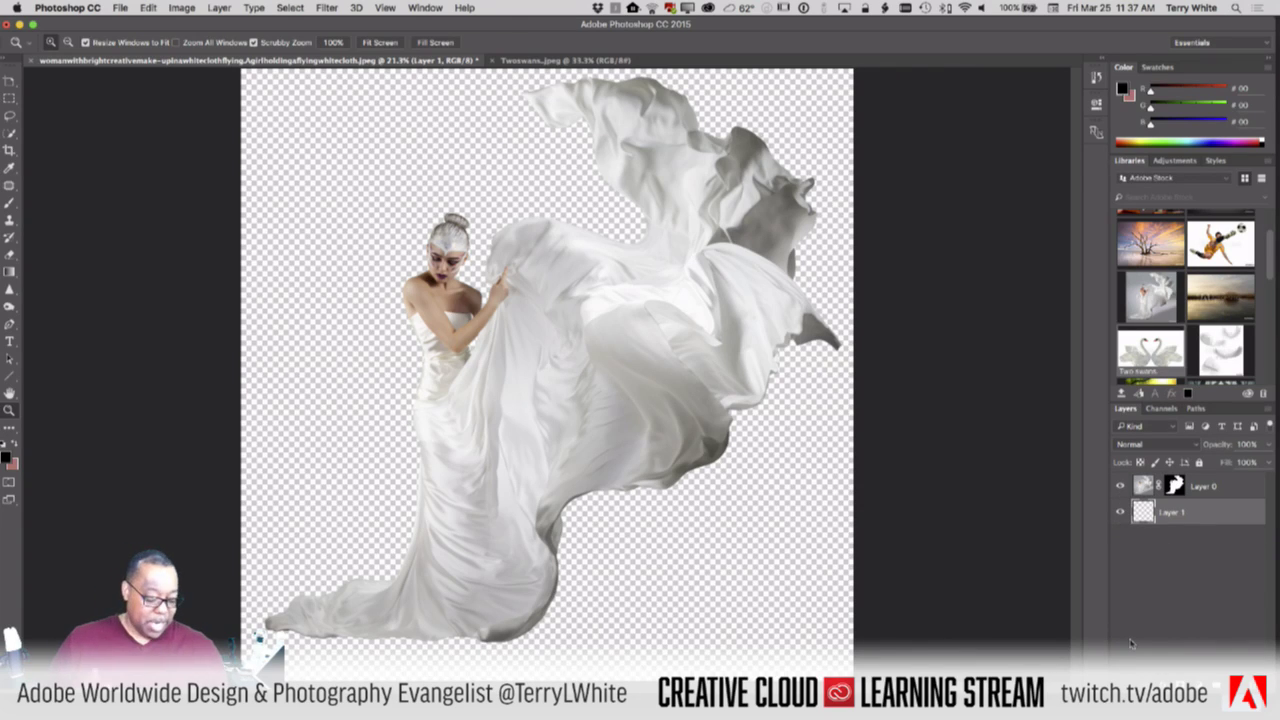
{"action": "key", "text": "alt+BackSpace"}
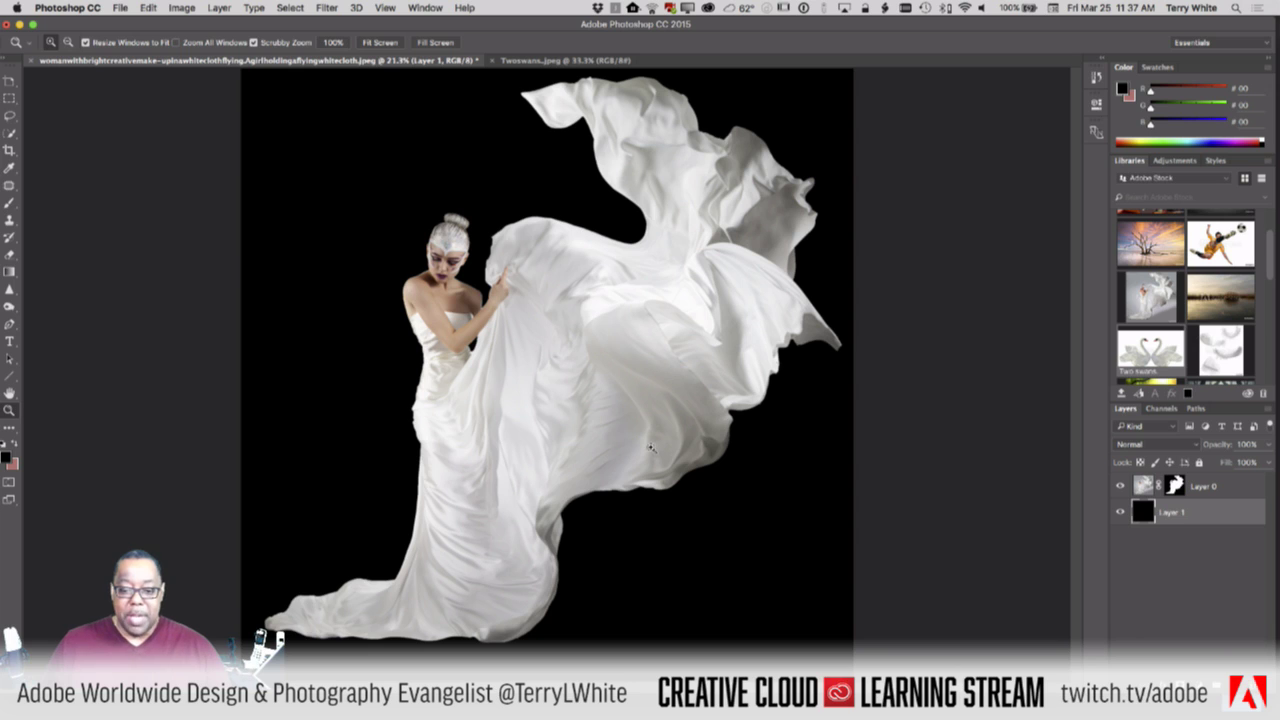
Hide and show the masked photo and the black layer in turn to compare the cutout with and without the backdrop
{"action": "left_click", "coordinate": [1121, 487]}
{"action": "left_click", "coordinate": [1121, 488]}
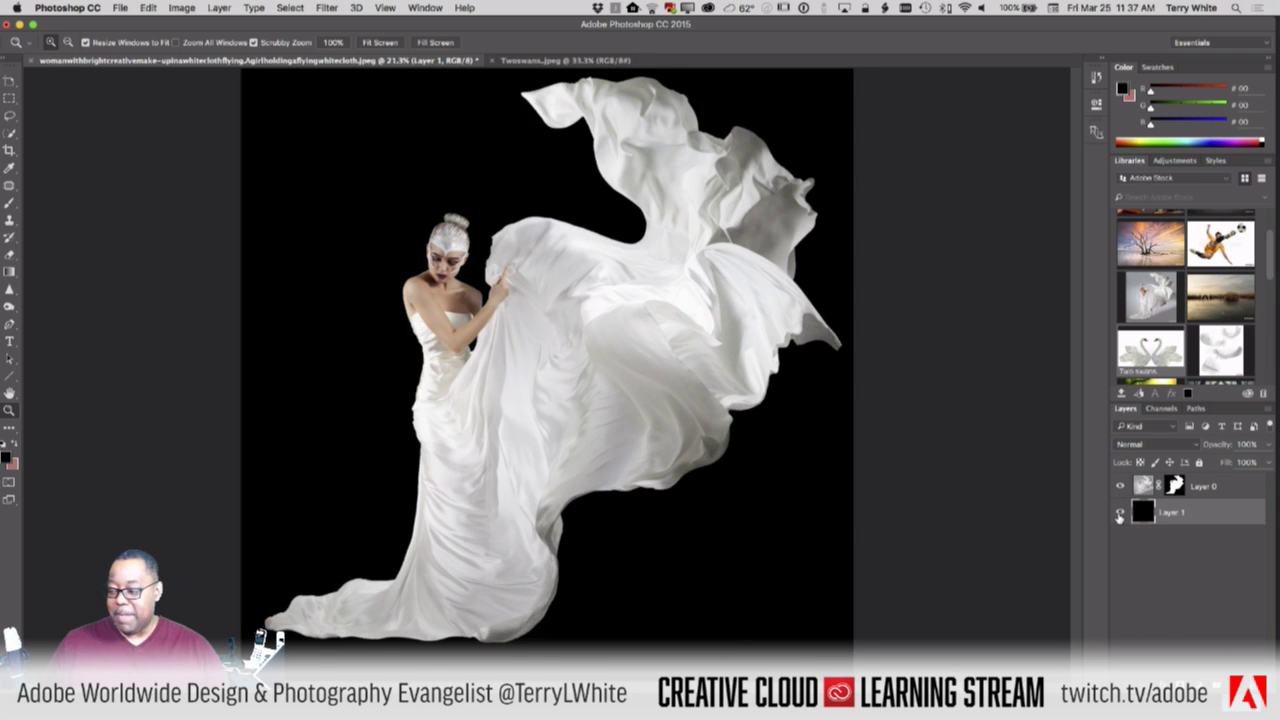
{"action": "left_click", "coordinate": [1121, 512]}
{"action": "left_click", "coordinate": [1121, 512]}
{"action": "left_click", "coordinate": [1121, 487]}
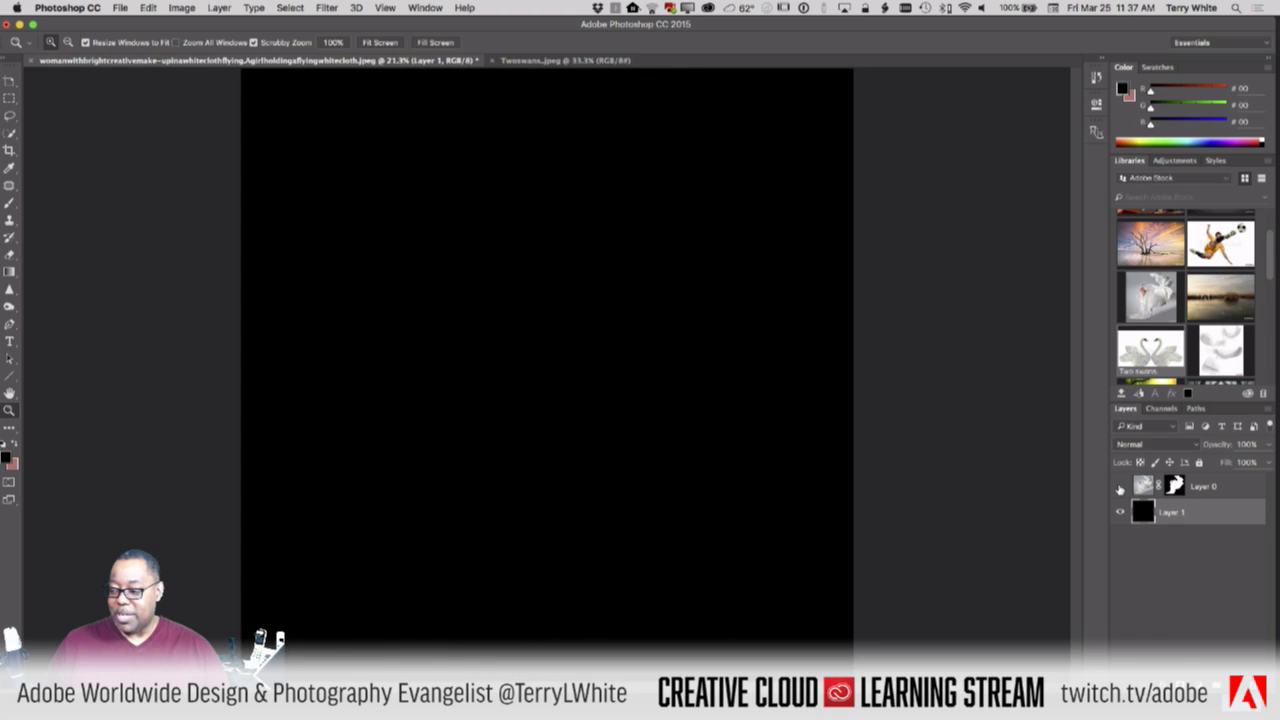
{"action": "left_click", "coordinate": [1120, 487]}
{"action": "left_click", "coordinate": [1121, 512]}
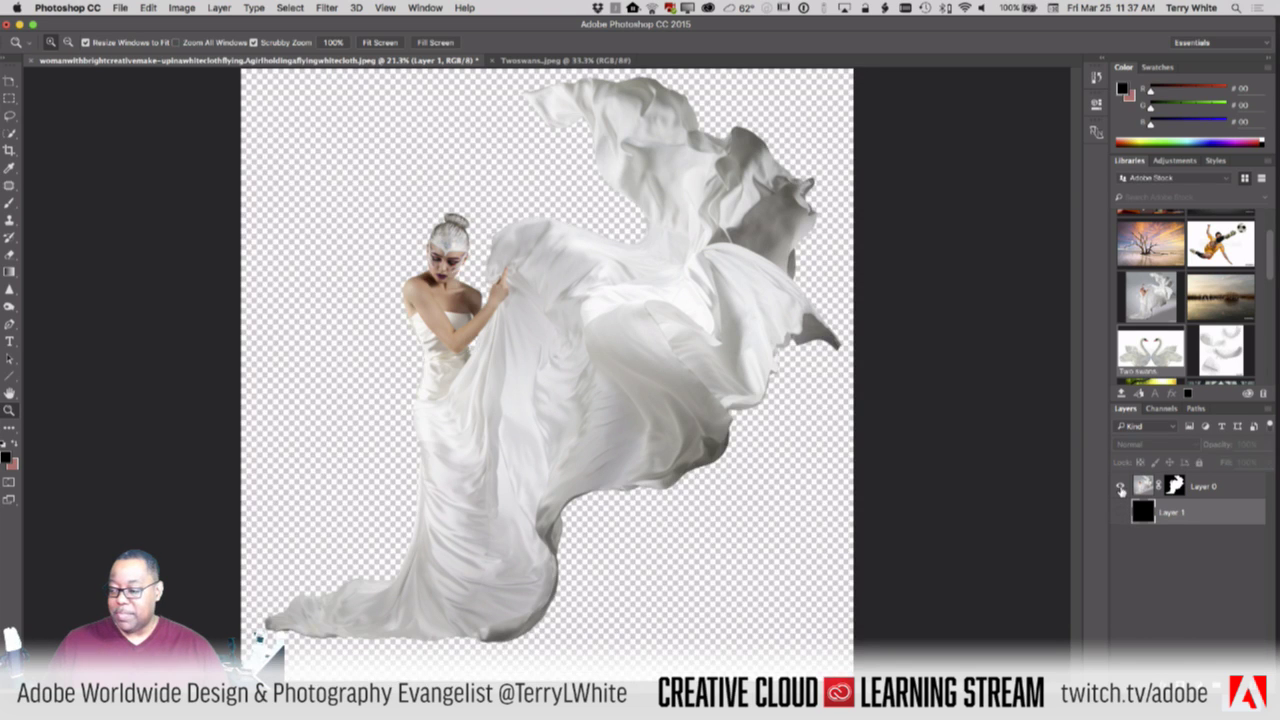
{"action": "left_click", "coordinate": [1120, 512]}
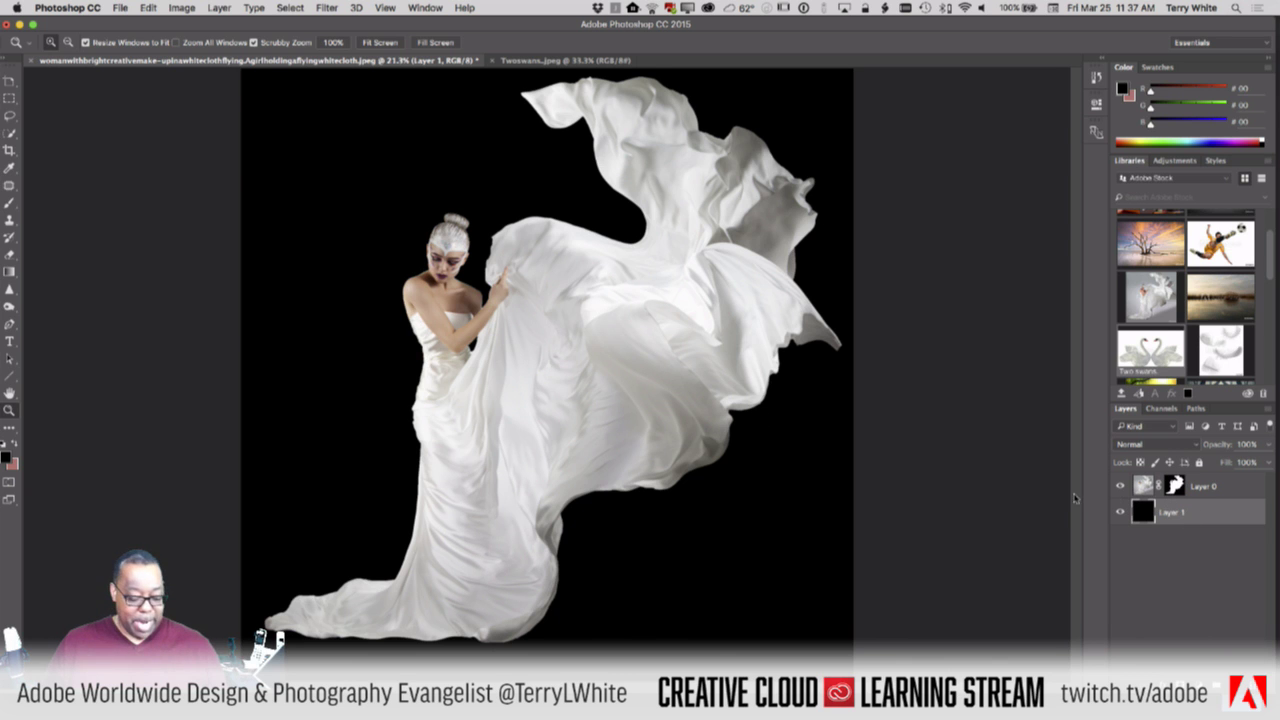
Examine the masked edges around the shoulder and hand, switch between the photo and its mask, and leave the mask active
{"action": "left_click_drag", "start_coordinate": [453, 270], "coordinate": [571, 423]}
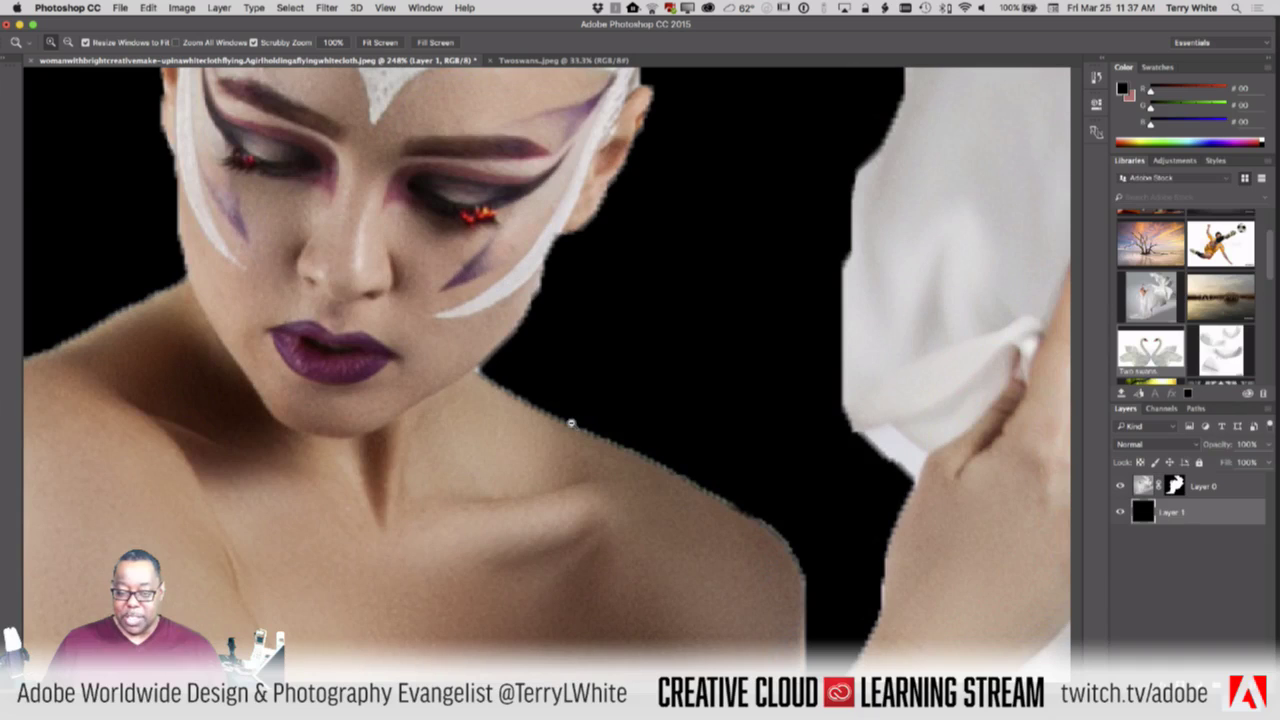
{"action": "left_click_drag", "start_coordinate": [688, 525], "coordinate": [463, 403]}
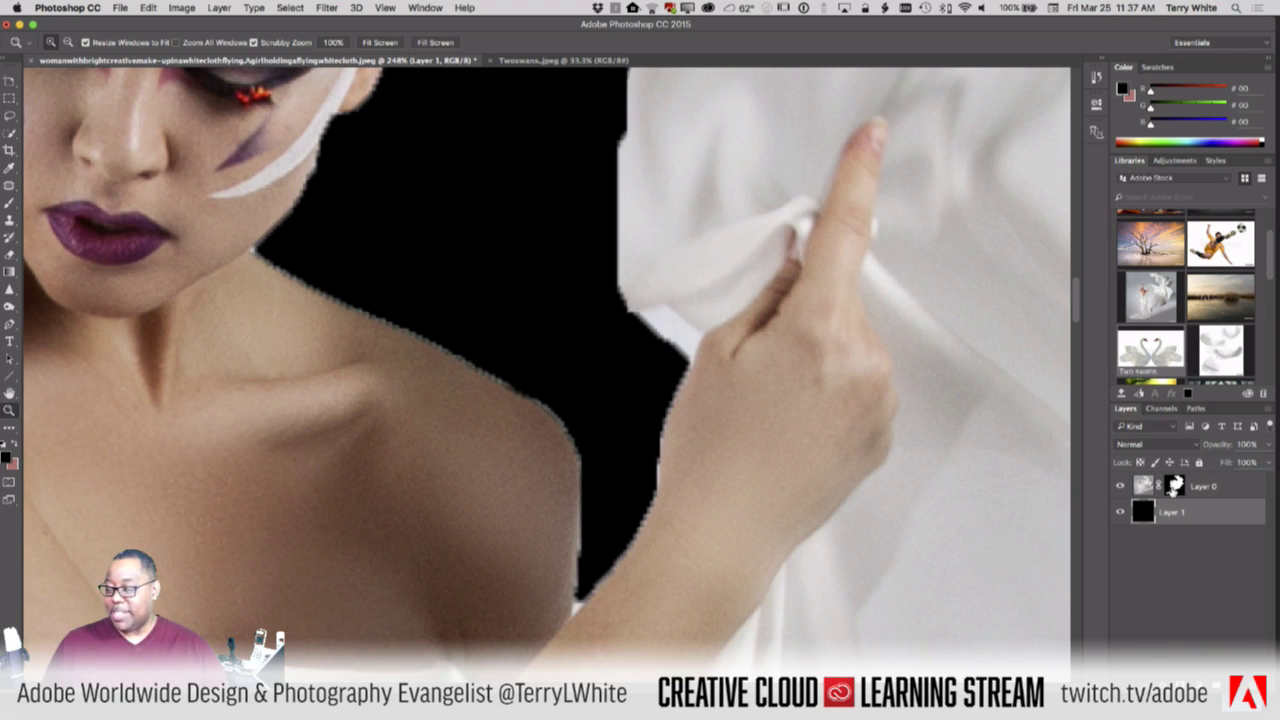
{"action": "left_click", "coordinate": [1174, 487]}
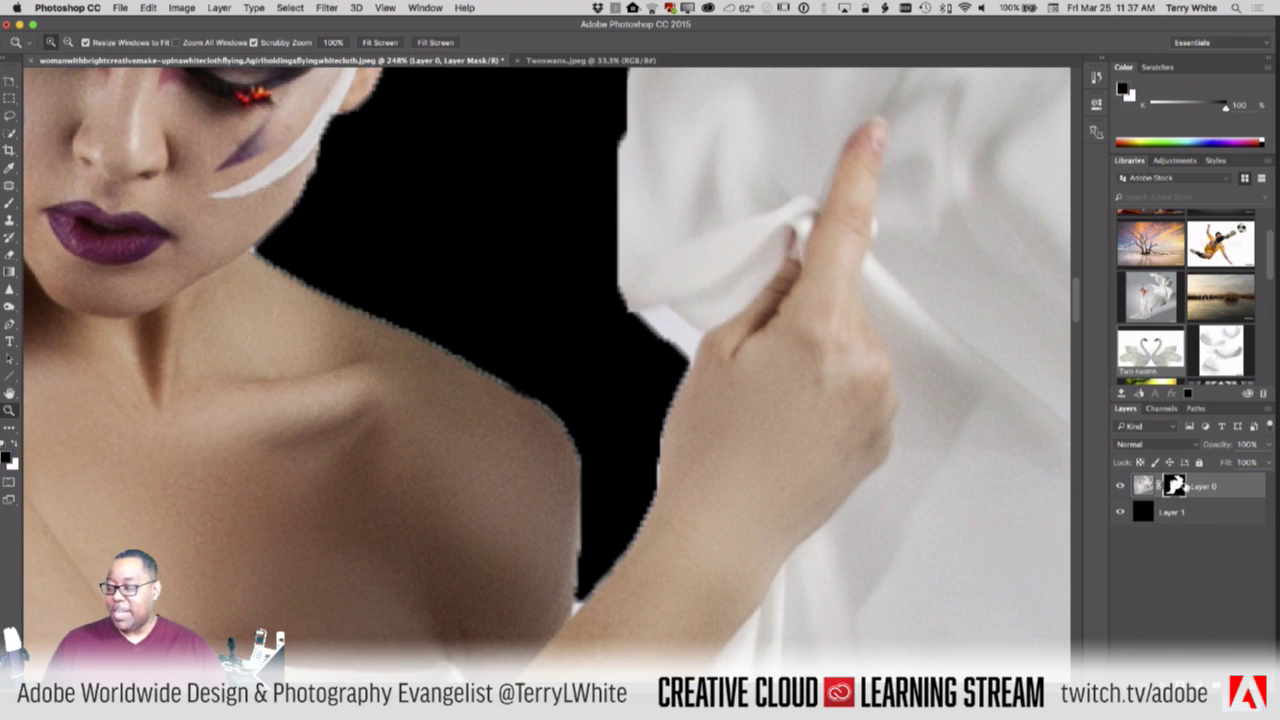
{"action": "left_click", "coordinate": [1143, 487]}
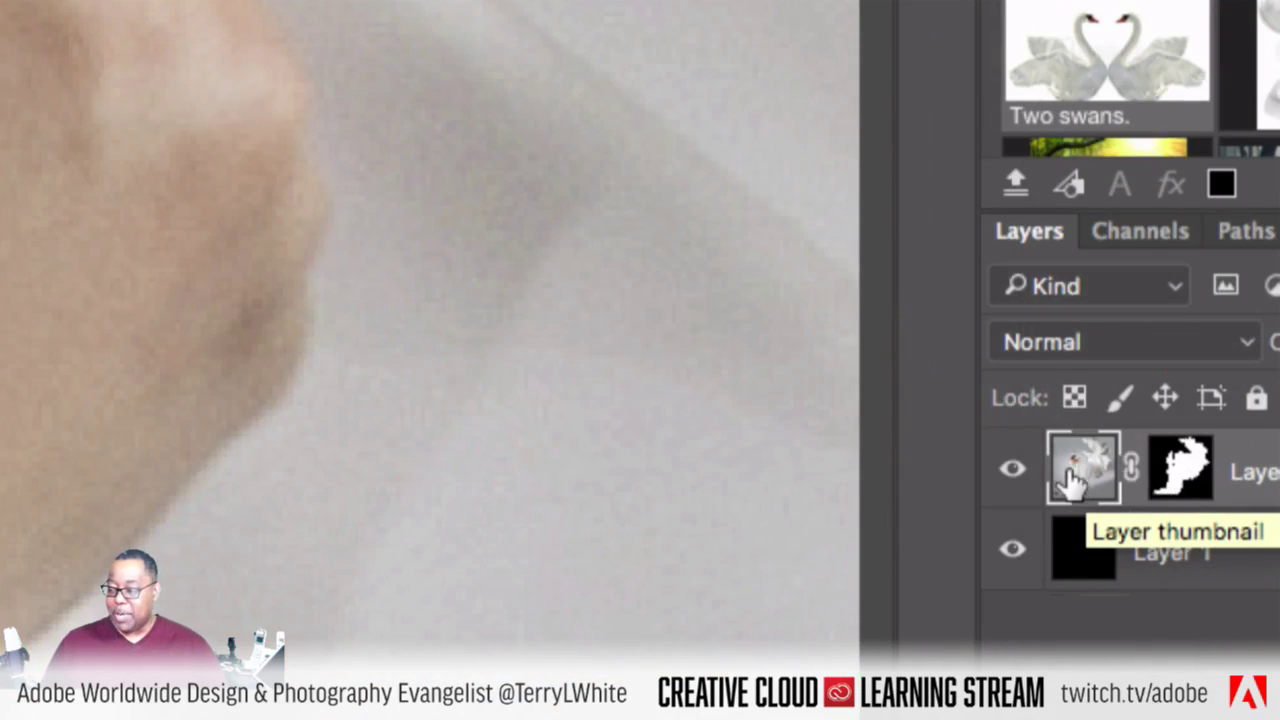
{"action": "left_click", "coordinate": [1177, 484]}
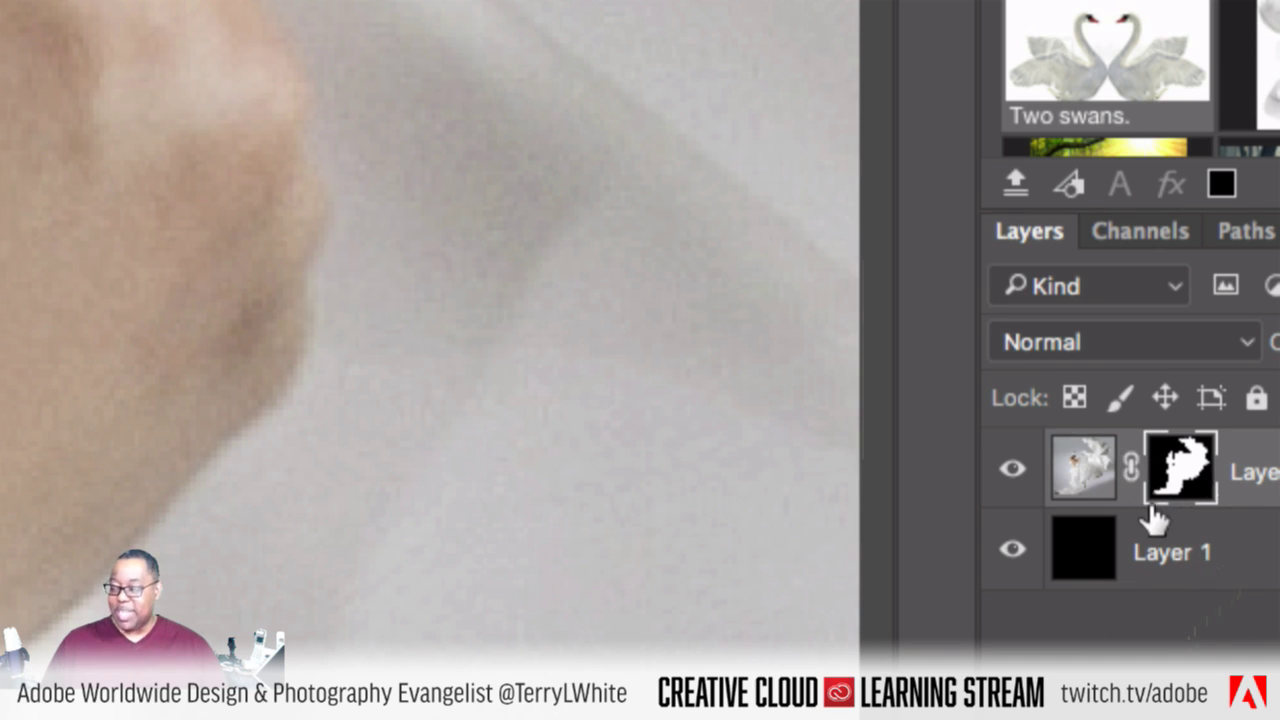
{"action": "left_click", "coordinate": [1092, 490]}
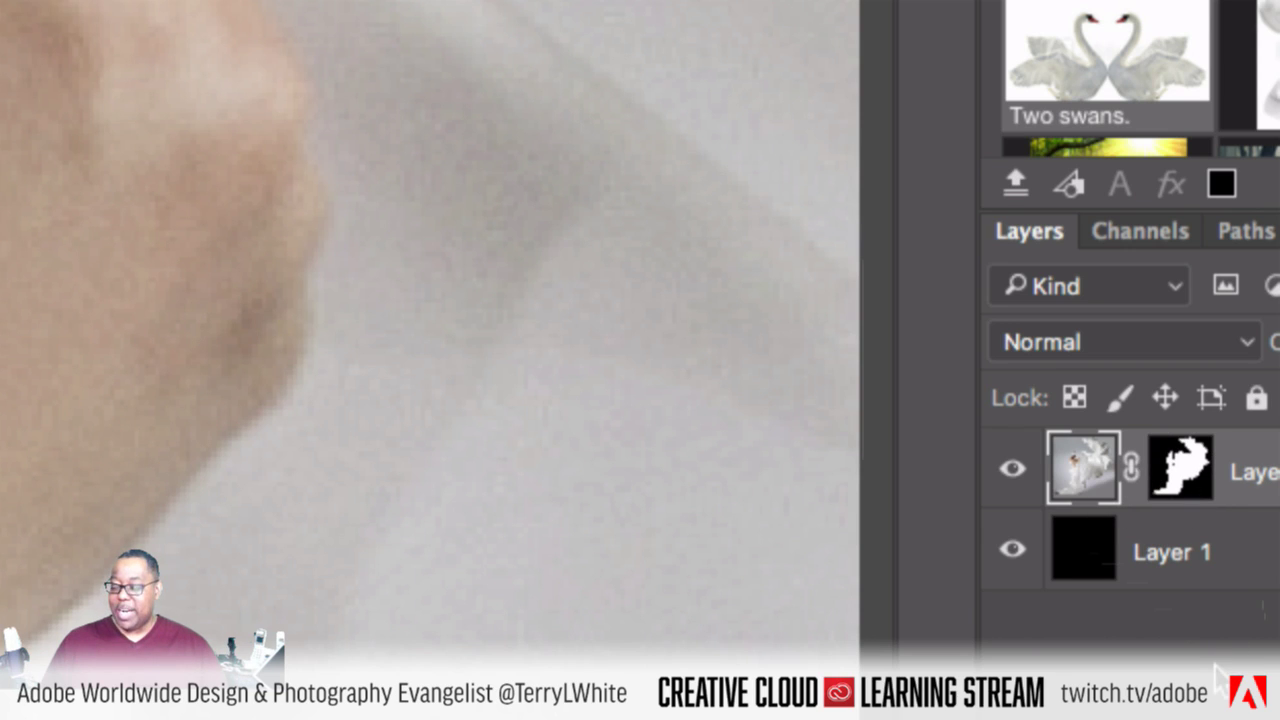
{"action": "left_click", "coordinate": [1185, 488]}
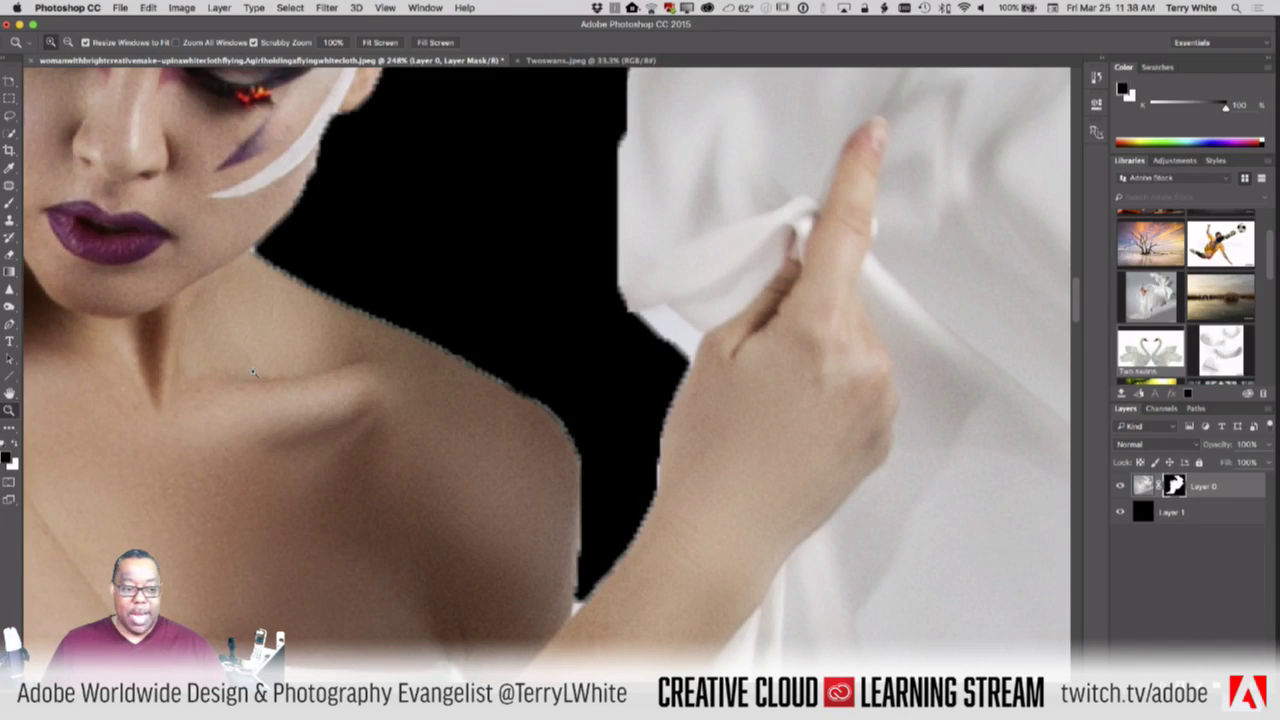
Paint black on the layer mask with a 10 px brush along the shoulder and arm edges to remove the light fringe
{"action": "left_click", "coordinate": [9, 203]}
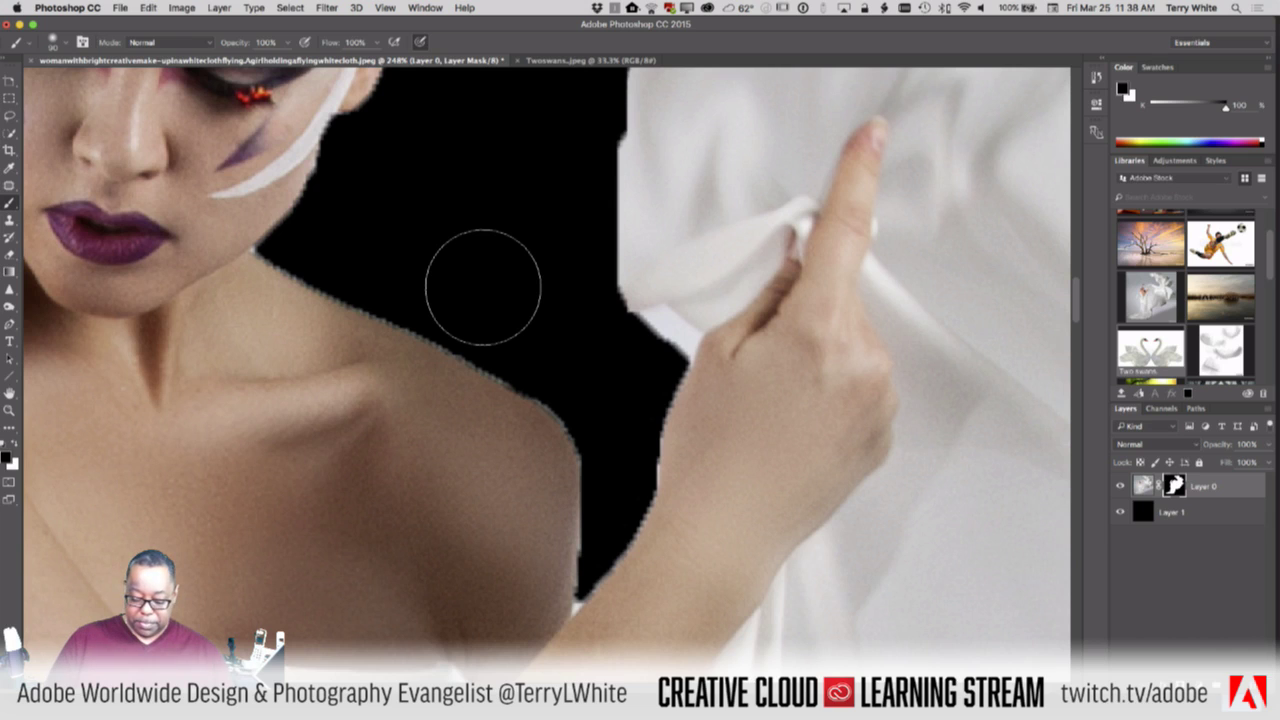
{"action": "key", "text": "bracketright"}
{"action": "key", "text": "bracketright"}
{"action": "key", "text": "bracketleft"}
{"action": "key", "text": "bracketleft"}
{"action": "key", "text": "bracketleft"}
{"action": "key", "text": "bracketleft"}
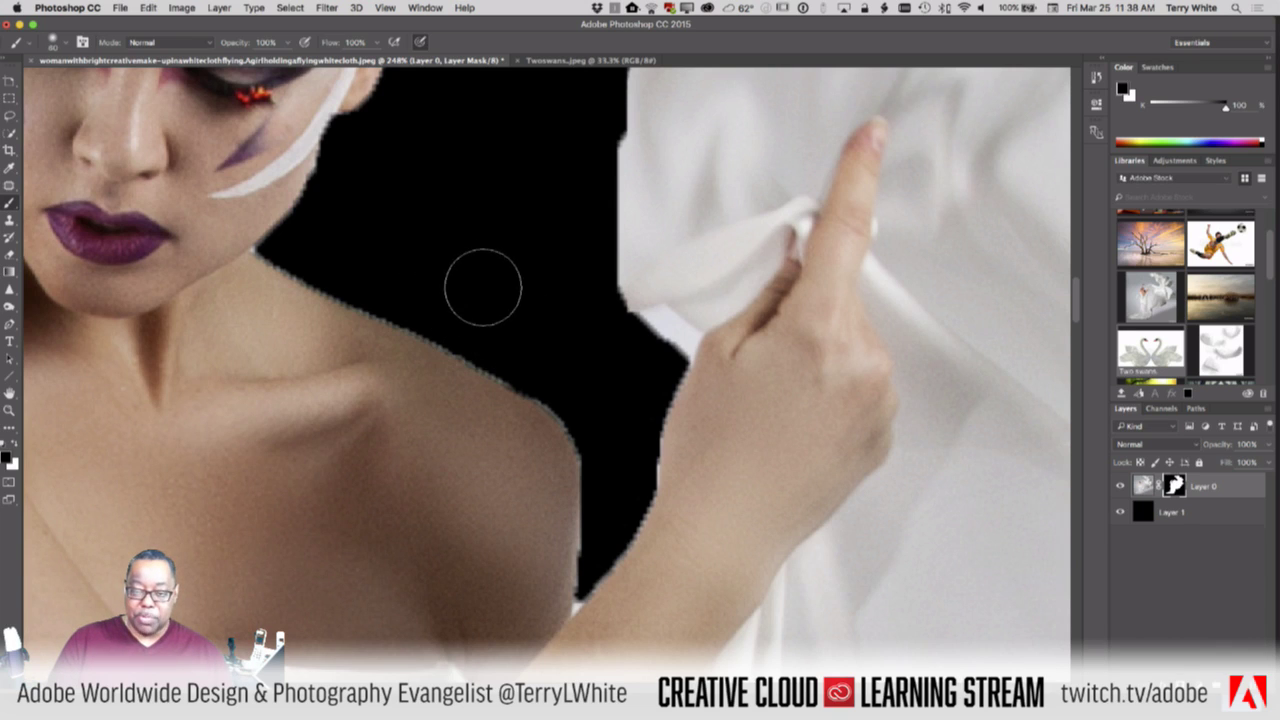
{"action": "key", "text": "bracketleft"}
{"action": "key", "text": "bracketleft"}
{"action": "key", "text": "bracketleft"}
{"action": "key", "text": "bracketleft"}
{"action": "key", "text": "bracketleft"}
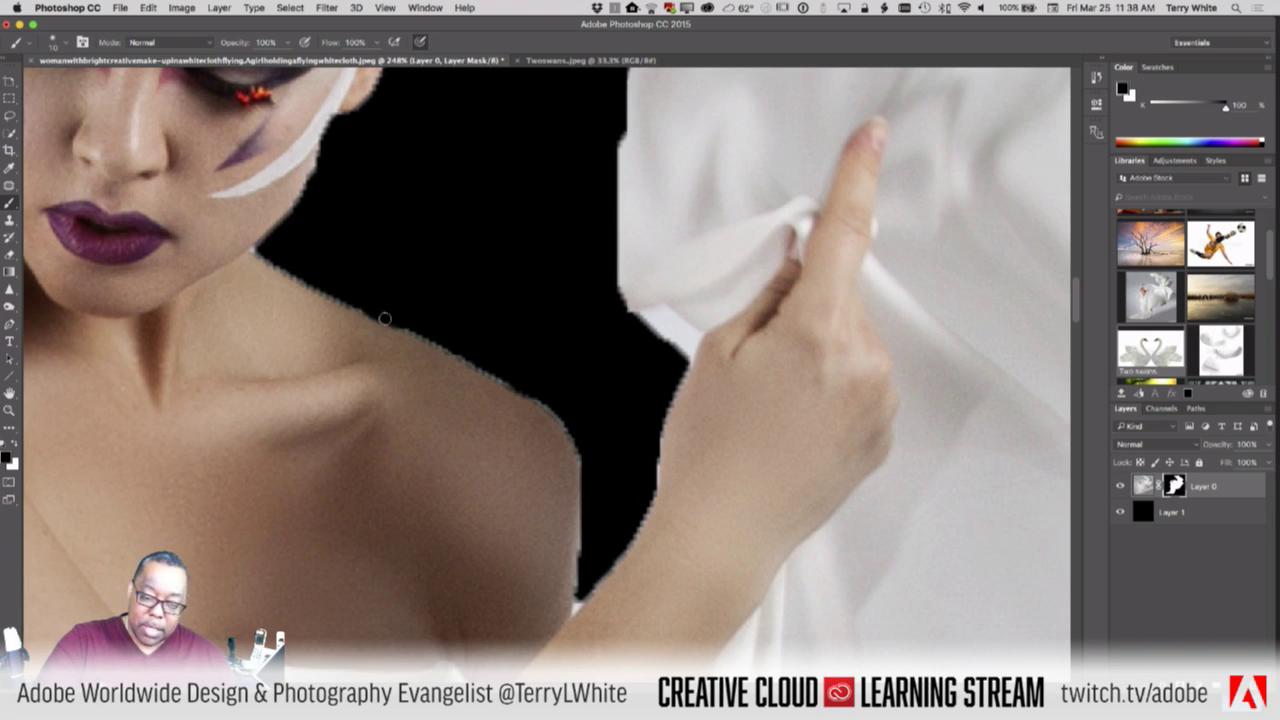
{"action": "left_click_drag", "start_coordinate": [402, 325], "coordinate": [506, 380]}
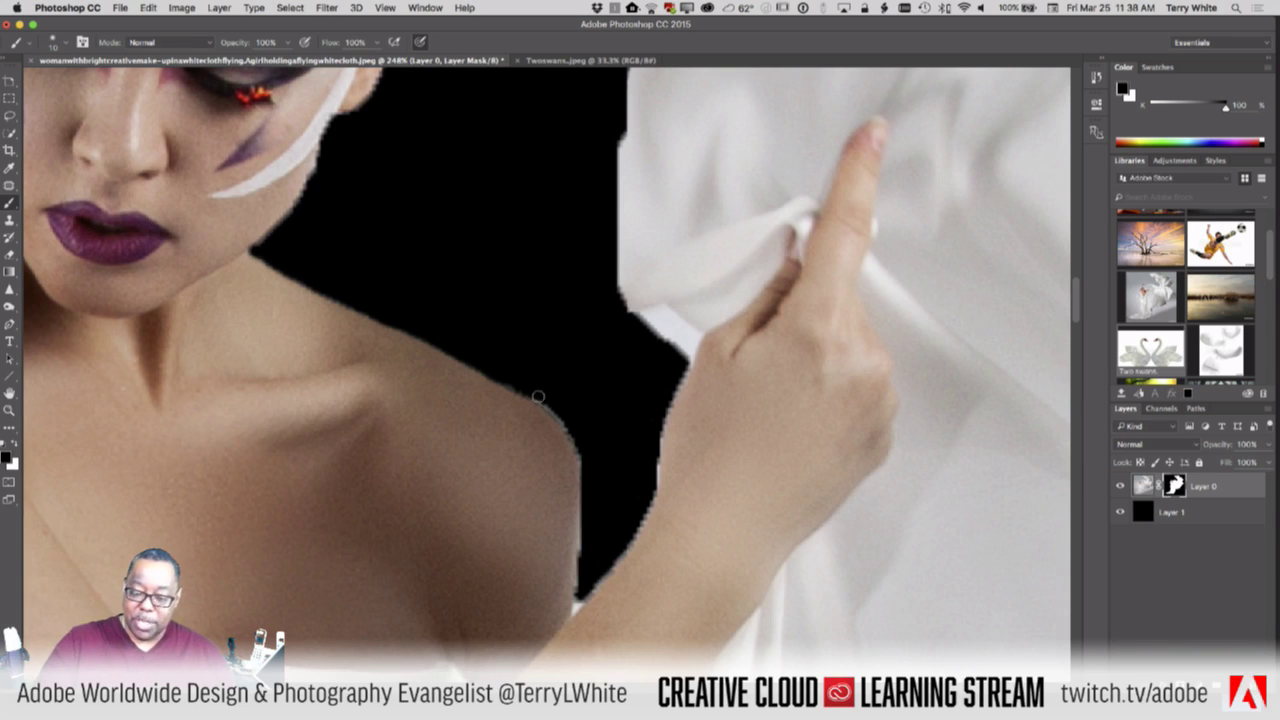
{"action": "mouse_move", "coordinate": [538, 397]}
{"action": "left_mouse_down"}
{"action": "mouse_move", "coordinate": [584, 460]}
{"action": "mouse_move", "coordinate": [576, 598]}
{"action": "left_mouse_up"}
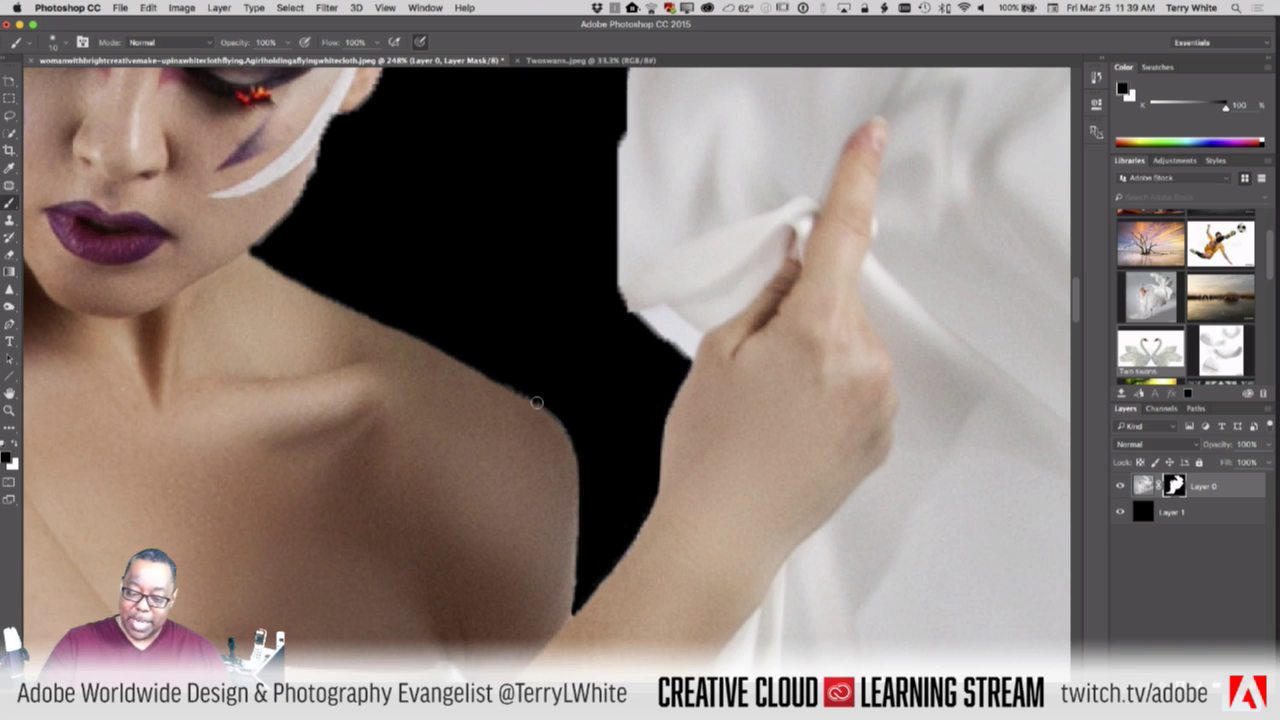
{"action": "left_click_drag", "start_coordinate": [537, 403], "coordinate": [587, 469]}
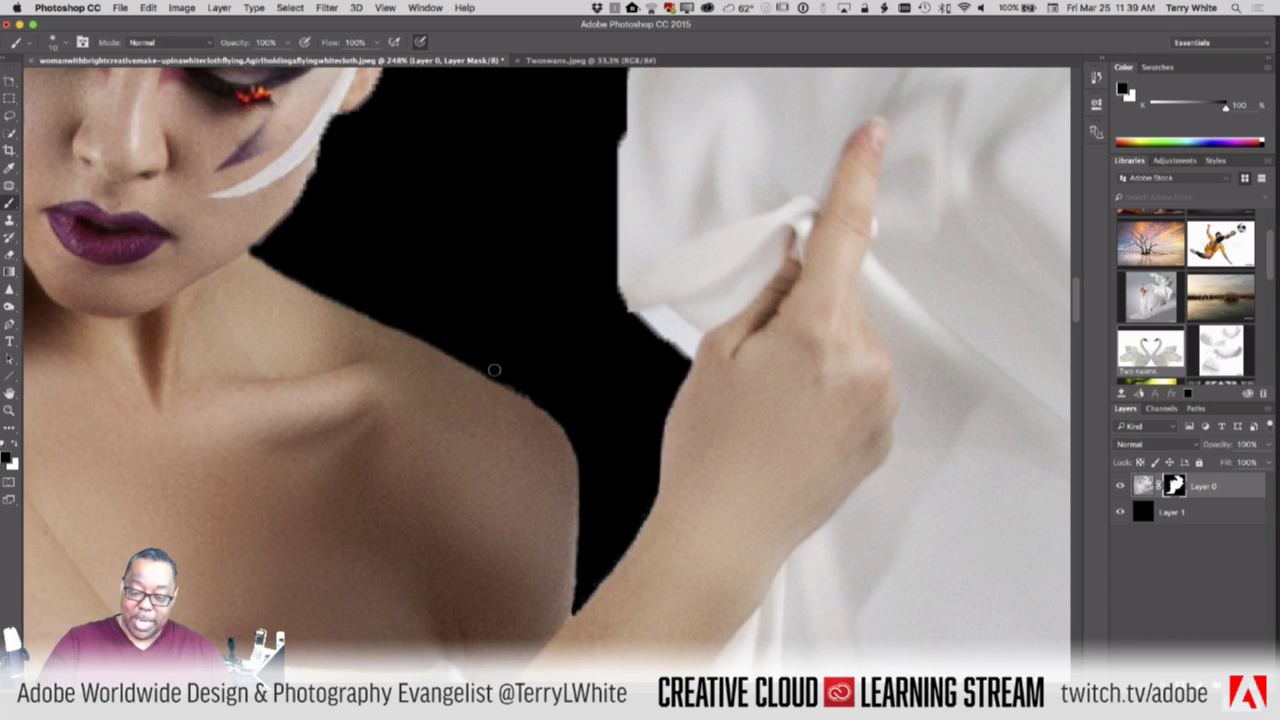
{"action": "left_click_drag", "start_coordinate": [495, 370], "coordinate": [542, 407]}
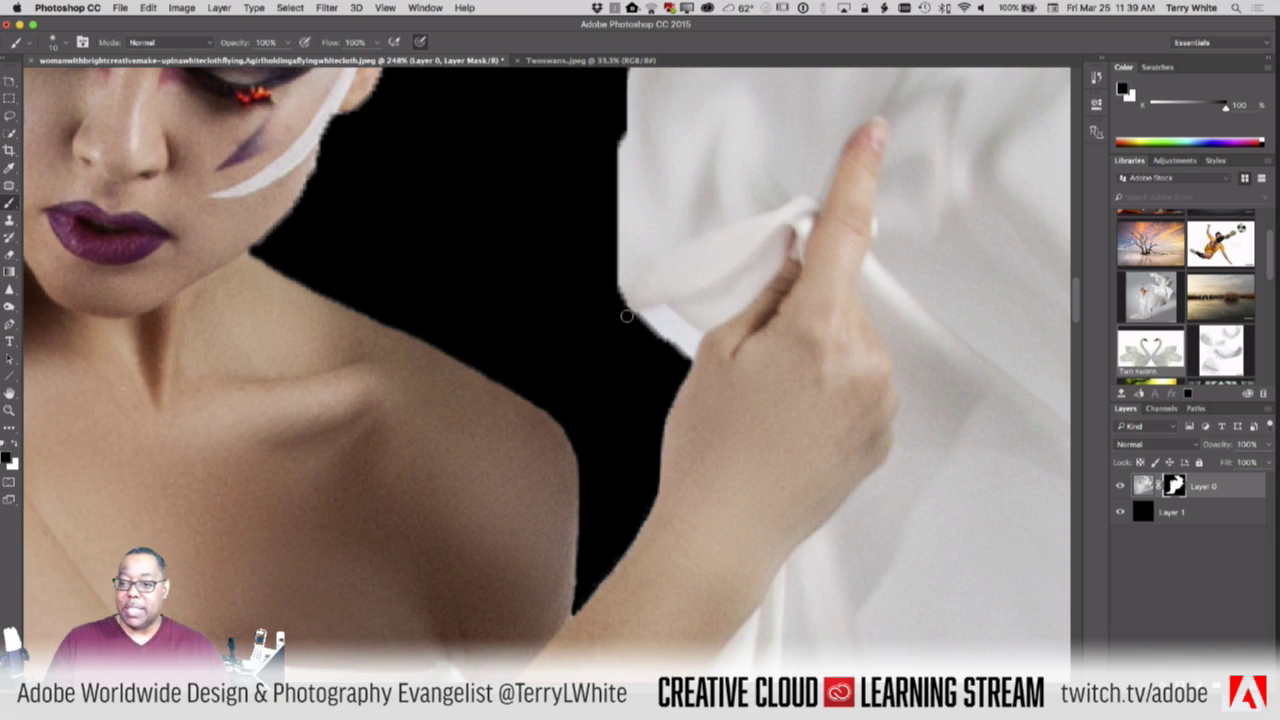
Touch up the raised cloth's edge on the mask in black and white, undoing the last stroke over the grey backdrop
{"action": "left_click_drag", "start_coordinate": [740, 447], "coordinate": [683, 594]}
{"action": "left_click_drag", "start_coordinate": [795, 280], "coordinate": [667, 538]}
{"action": "mouse_move", "coordinate": [484, 414]}
{"action": "left_mouse_down"}
{"action": "mouse_move", "coordinate": [569, 336]}
{"action": "mouse_move", "coordinate": [494, 443]}
{"action": "left_mouse_up"}
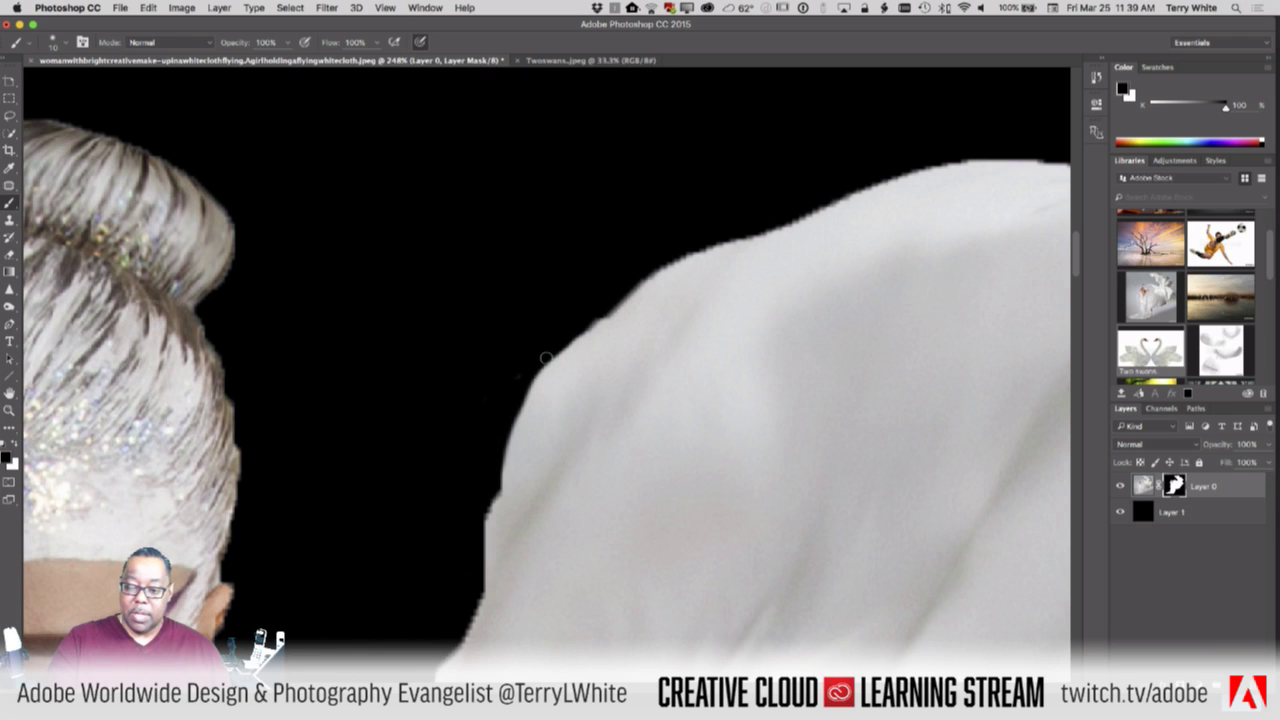
{"action": "left_click_drag", "start_coordinate": [545, 358], "coordinate": [577, 329]}
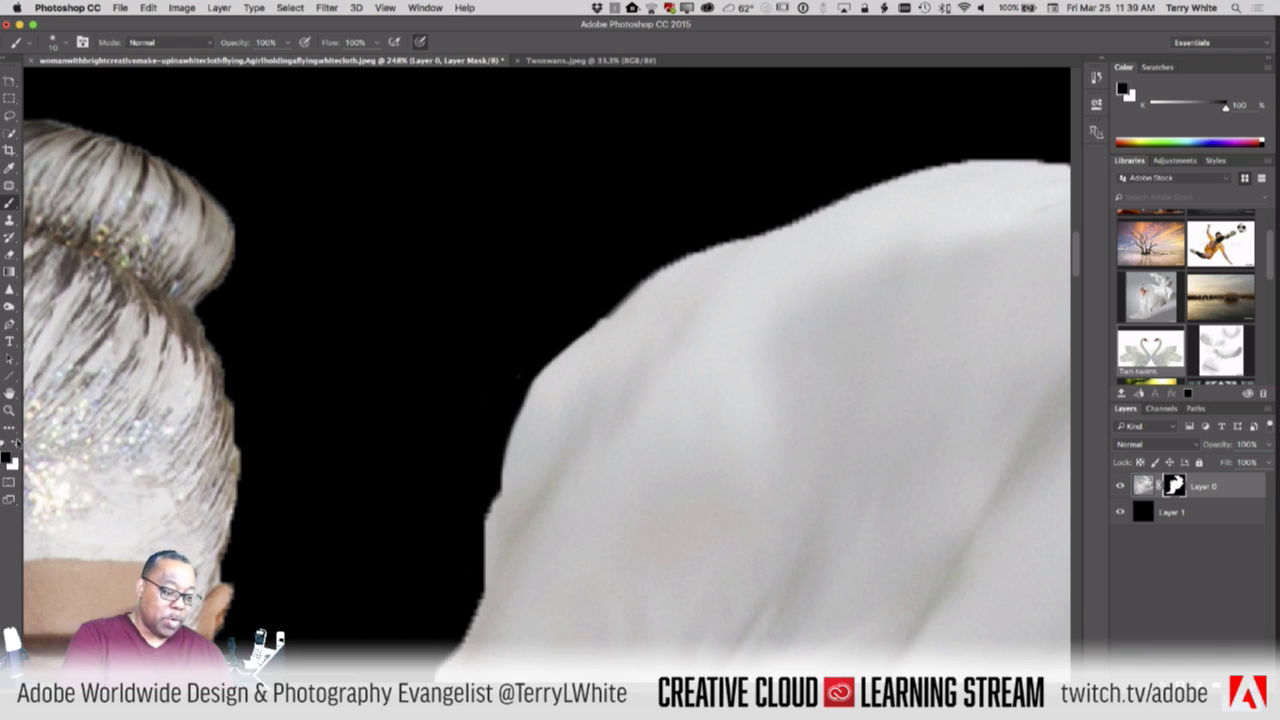
{"action": "left_click", "coordinate": [15, 445]}
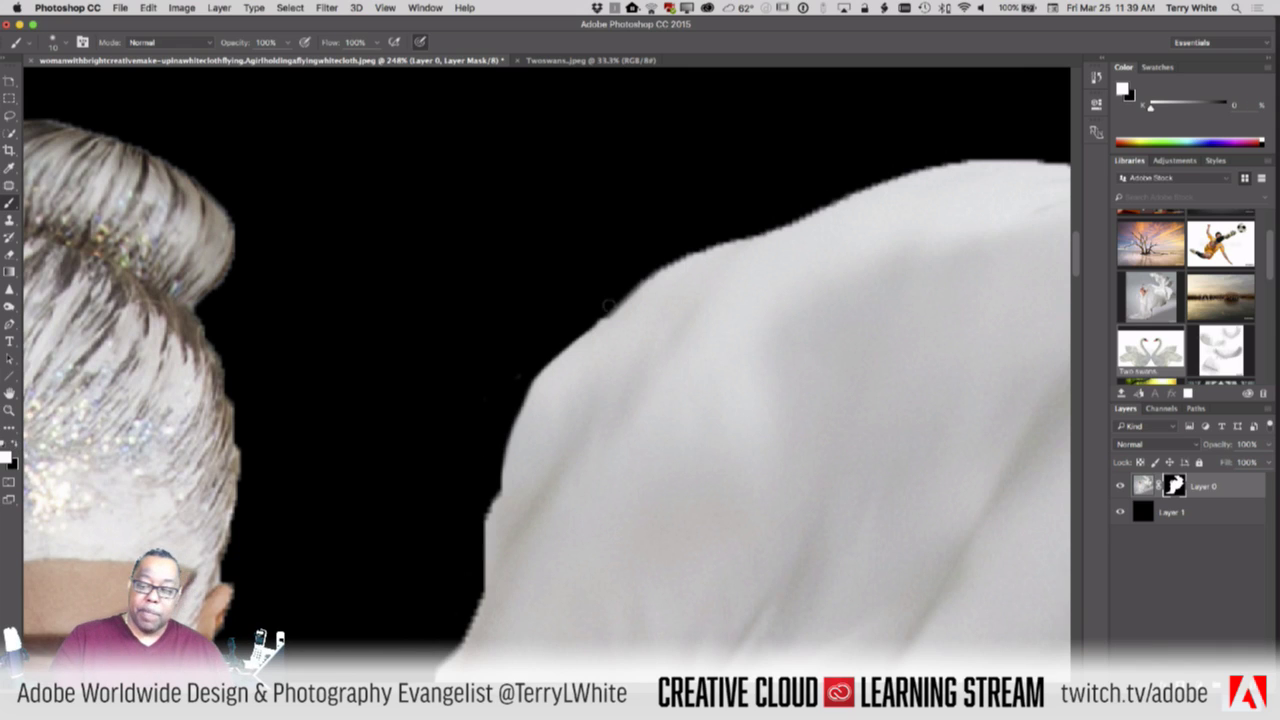
{"action": "mouse_move", "coordinate": [560, 350]}
{"action": "left_mouse_down"}
{"action": "mouse_move", "coordinate": [530, 380]}
{"action": "mouse_move", "coordinate": [518, 352]}
{"action": "mouse_move", "coordinate": [544, 368]}
{"action": "mouse_move", "coordinate": [538, 346]}
{"action": "mouse_move", "coordinate": [546, 354]}
{"action": "mouse_move", "coordinate": [588, 310]}
{"action": "mouse_move", "coordinate": [505, 345]}
{"action": "mouse_move", "coordinate": [500, 430]}
{"action": "mouse_move", "coordinate": [478, 425]}
{"action": "mouse_move", "coordinate": [500, 428]}
{"action": "mouse_move", "coordinate": [498, 488]}
{"action": "mouse_move", "coordinate": [508, 441]}
{"action": "left_mouse_up"}
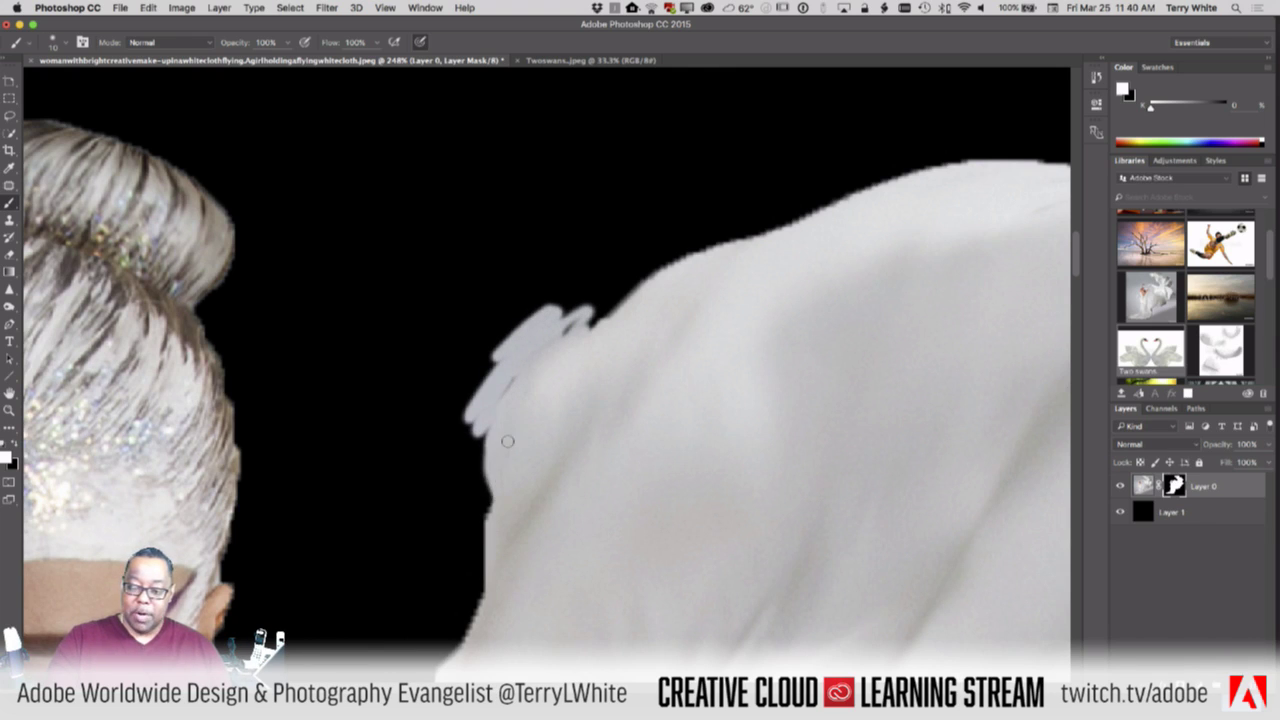
{"action": "mouse_move", "coordinate": [604, 325]}
{"action": "left_mouse_down"}
{"action": "mouse_move", "coordinate": [571, 344]}
{"action": "mouse_move", "coordinate": [576, 312]}
{"action": "mouse_move", "coordinate": [534, 361]}
{"action": "left_mouse_up"}
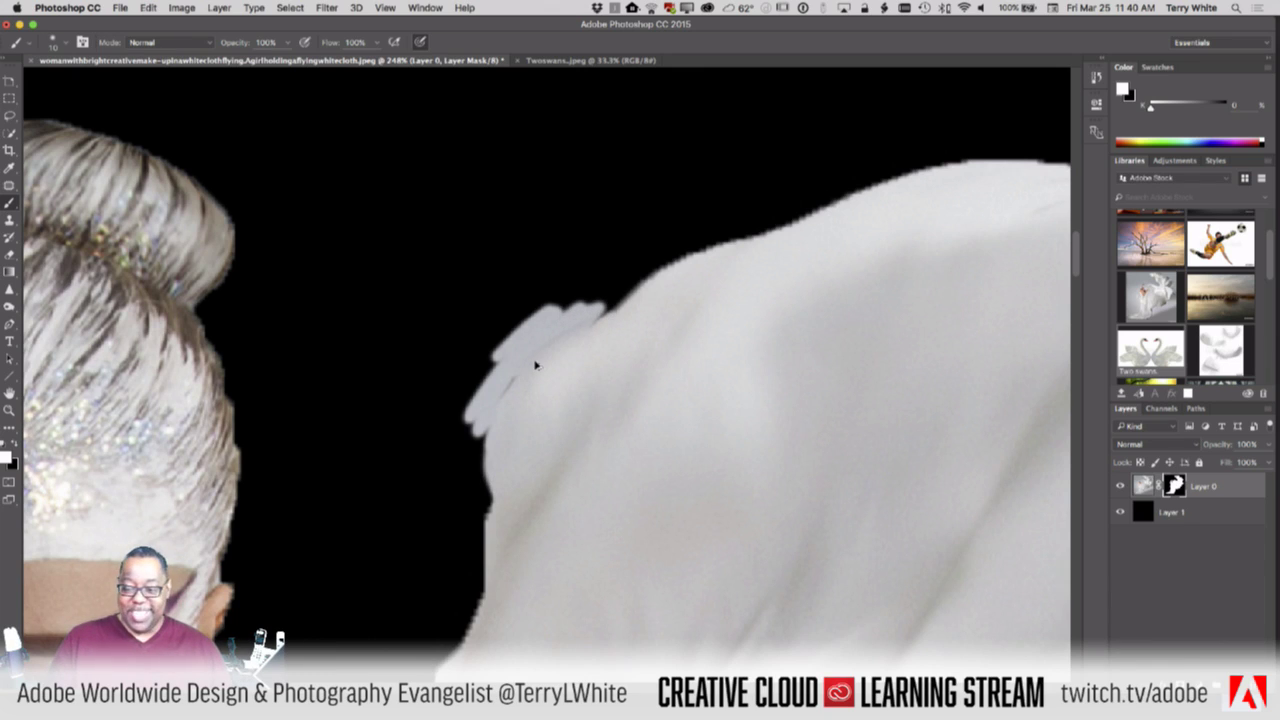
{"action": "key", "text": "super+z"}
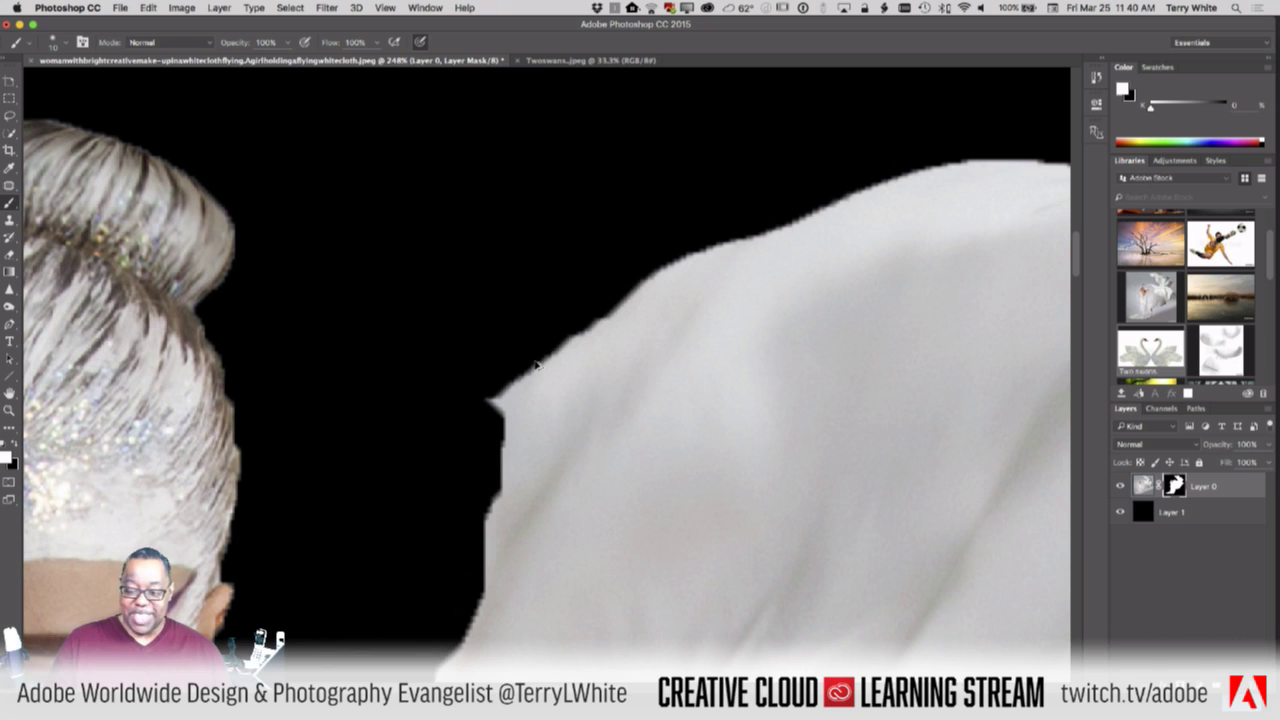
Paint the woman's hair bun out of the mask in black, starting with a 70 px brush
{"action": "key", "text": "space"}
{"action": "left_click_drag", "start_coordinate": [327, 478], "coordinate": [594, 543]}
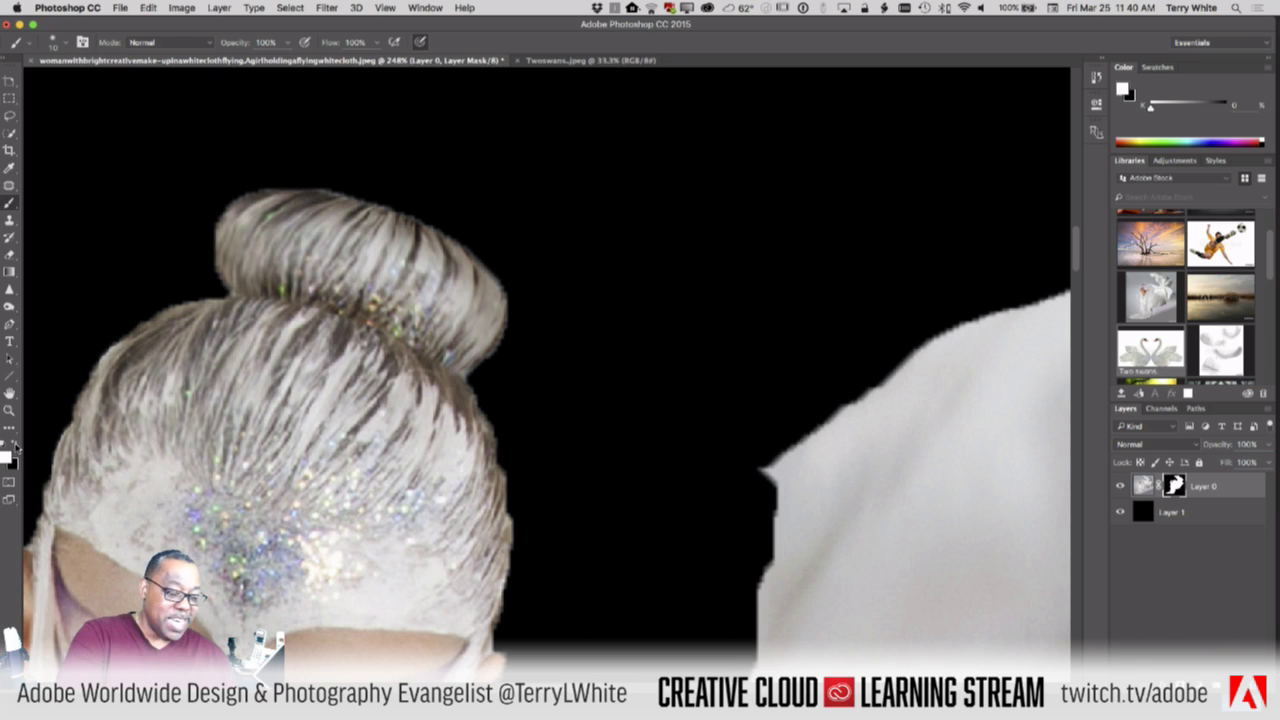
{"action": "left_click", "coordinate": [15, 446]}
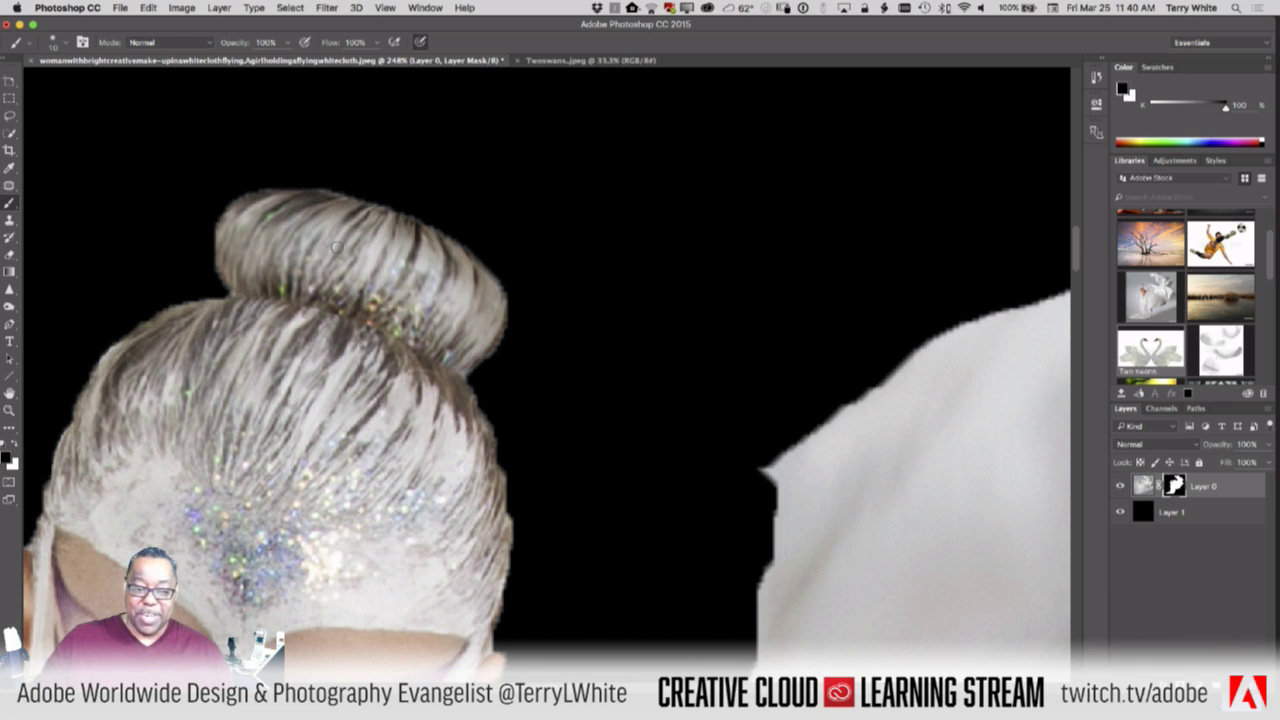
{"action": "key", "text": "bracketright"}
{"action": "key", "text": "bracketright"}
{"action": "key", "text": "bracketright"}
{"action": "key", "text": "bracketright"}
{"action": "key", "text": "bracketright"}
{"action": "key", "text": "bracketright"}
{"action": "key", "text": "bracketright"}
{"action": "key", "text": "bracketright"}
{"action": "key", "text": "bracketleft"}
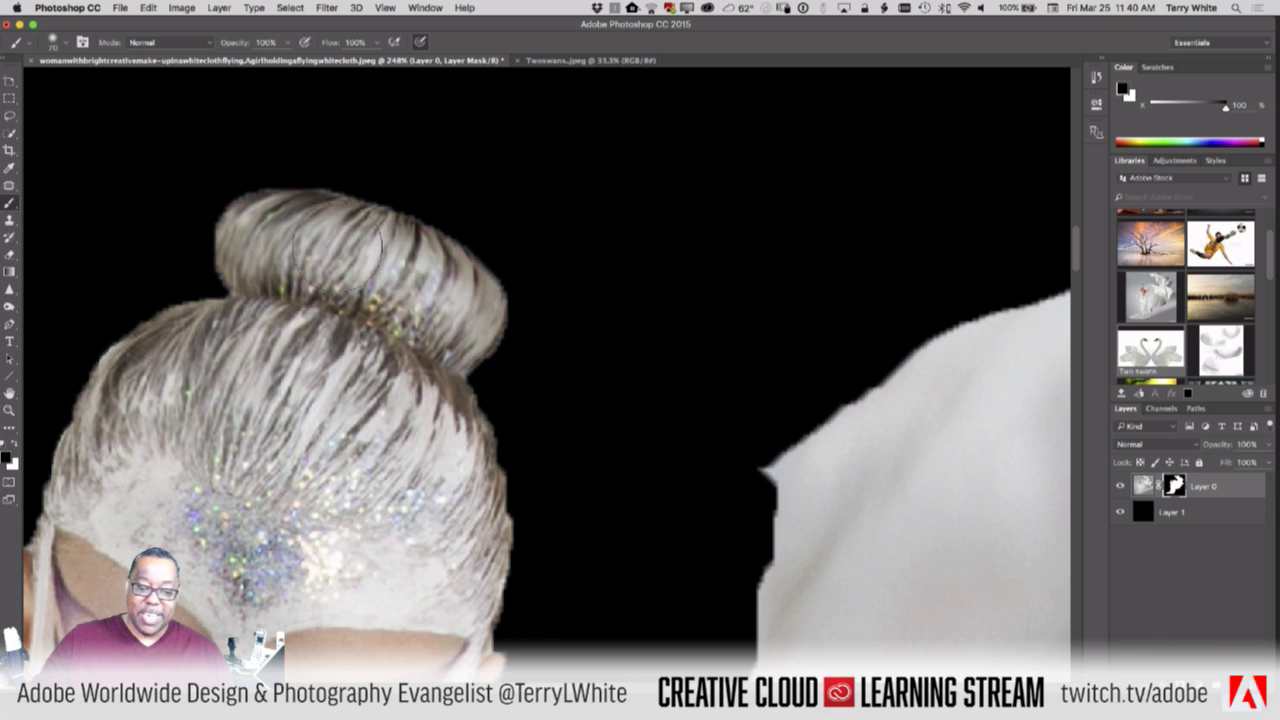
{"action": "mouse_move", "coordinate": [491, 285]}
{"action": "left_mouse_down"}
{"action": "mouse_move", "coordinate": [516, 312]}
{"action": "mouse_move", "coordinate": [509, 342]}
{"action": "mouse_move", "coordinate": [386, 256]}
{"action": "mouse_move", "coordinate": [491, 281]}
{"action": "mouse_move", "coordinate": [338, 212]}
{"action": "mouse_move", "coordinate": [236, 206]}
{"action": "mouse_move", "coordinate": [247, 207]}
{"action": "mouse_move", "coordinate": [212, 231]}
{"action": "mouse_move", "coordinate": [251, 233]}
{"action": "mouse_move", "coordinate": [206, 253]}
{"action": "mouse_move", "coordinate": [303, 264]}
{"action": "mouse_move", "coordinate": [433, 305]}
{"action": "mouse_move", "coordinate": [507, 363]}
{"action": "mouse_move", "coordinate": [404, 302]}
{"action": "mouse_move", "coordinate": [477, 352]}
{"action": "mouse_move", "coordinate": [410, 281]}
{"action": "mouse_move", "coordinate": [316, 231]}
{"action": "mouse_move", "coordinate": [255, 241]}
{"action": "mouse_move", "coordinate": [247, 268]}
{"action": "mouse_move", "coordinate": [368, 294]}
{"action": "mouse_move", "coordinate": [471, 345]}
{"action": "left_mouse_up"}
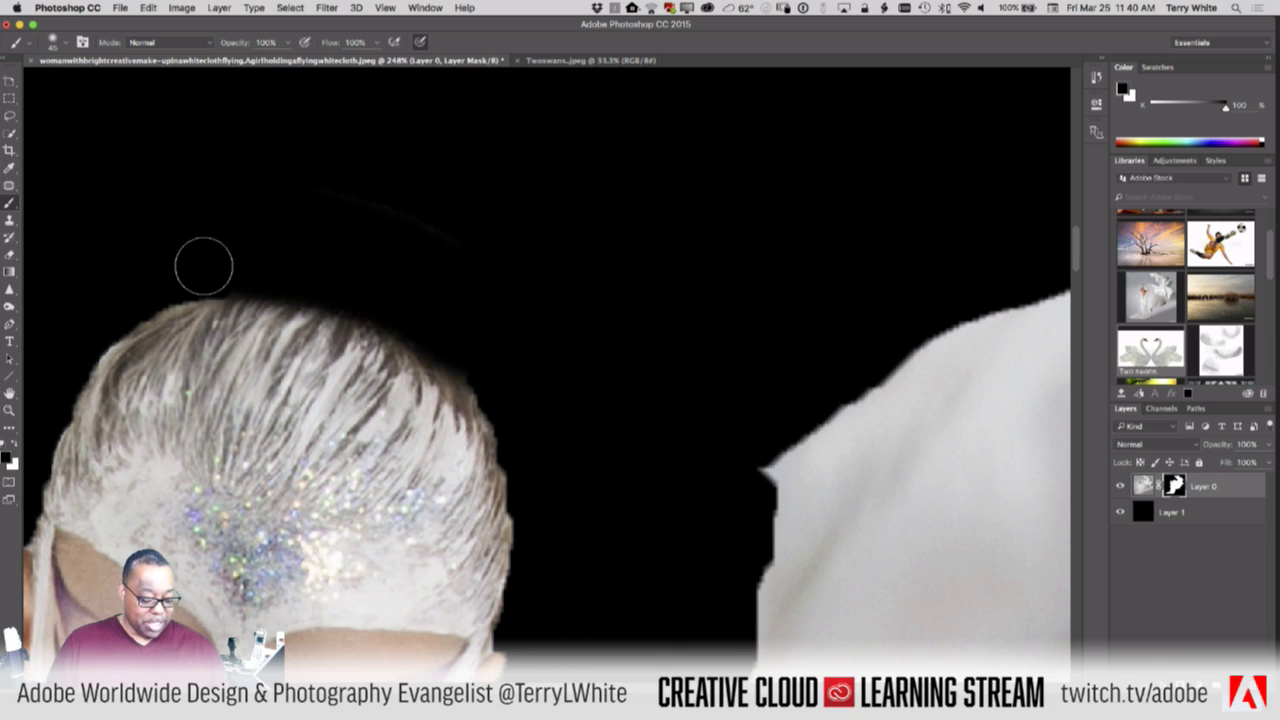
Restore the whole hair bun by painting white on the mask with a 45 px brush
{"action": "key", "text": "x"}
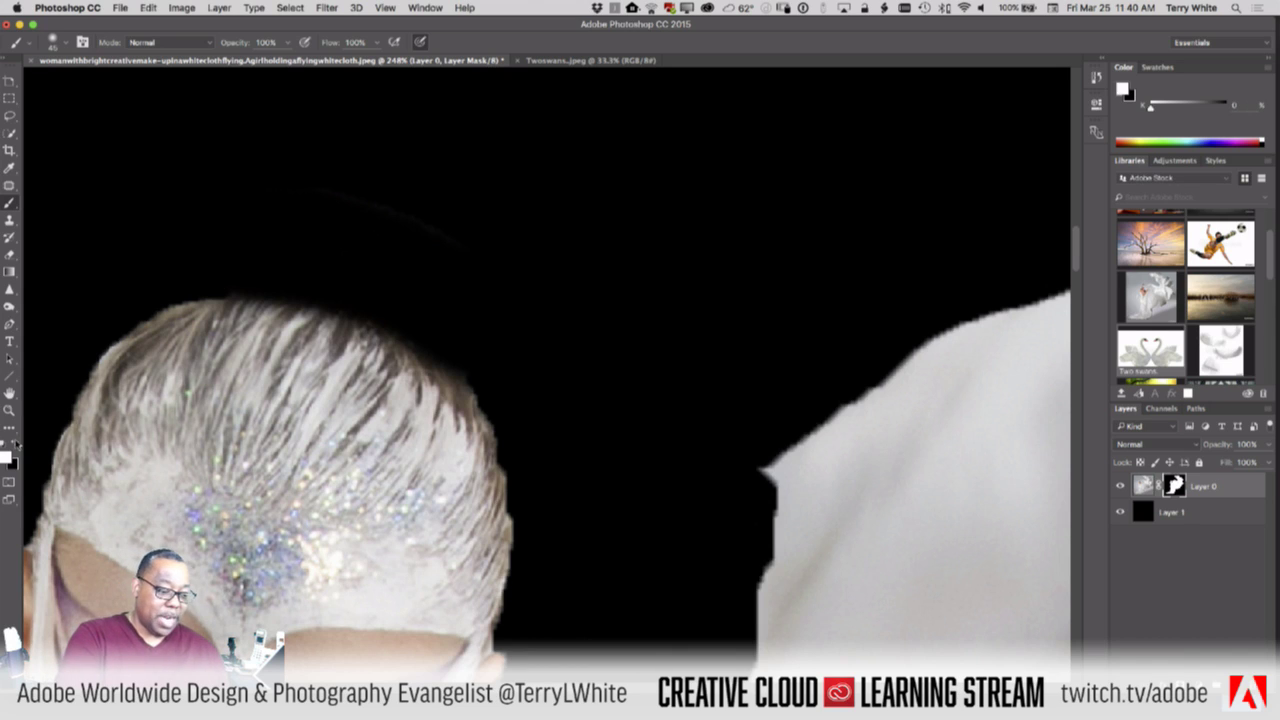
{"action": "mouse_move", "coordinate": [322, 330]}
{"action": "left_mouse_down"}
{"action": "mouse_move", "coordinate": [338, 288]}
{"action": "mouse_move", "coordinate": [258, 270]}
{"action": "mouse_move", "coordinate": [345, 275]}
{"action": "mouse_move", "coordinate": [420, 318]}
{"action": "mouse_move", "coordinate": [440, 350]}
{"action": "mouse_move", "coordinate": [455, 300]}
{"action": "mouse_move", "coordinate": [404, 262]}
{"action": "mouse_move", "coordinate": [345, 243]}
{"action": "mouse_move", "coordinate": [287, 262]}
{"action": "mouse_move", "coordinate": [288, 250]}
{"action": "mouse_move", "coordinate": [410, 268]}
{"action": "mouse_move", "coordinate": [446, 345]}
{"action": "mouse_move", "coordinate": [480, 355]}
{"action": "mouse_move", "coordinate": [490, 320]}
{"action": "mouse_move", "coordinate": [470, 285]}
{"action": "mouse_move", "coordinate": [395, 238]}
{"action": "mouse_move", "coordinate": [300, 215]}
{"action": "mouse_move", "coordinate": [275, 228]}
{"action": "mouse_move", "coordinate": [332, 213]}
{"action": "mouse_move", "coordinate": [430, 252]}
{"action": "mouse_move", "coordinate": [360, 220]}
{"action": "left_mouse_up"}
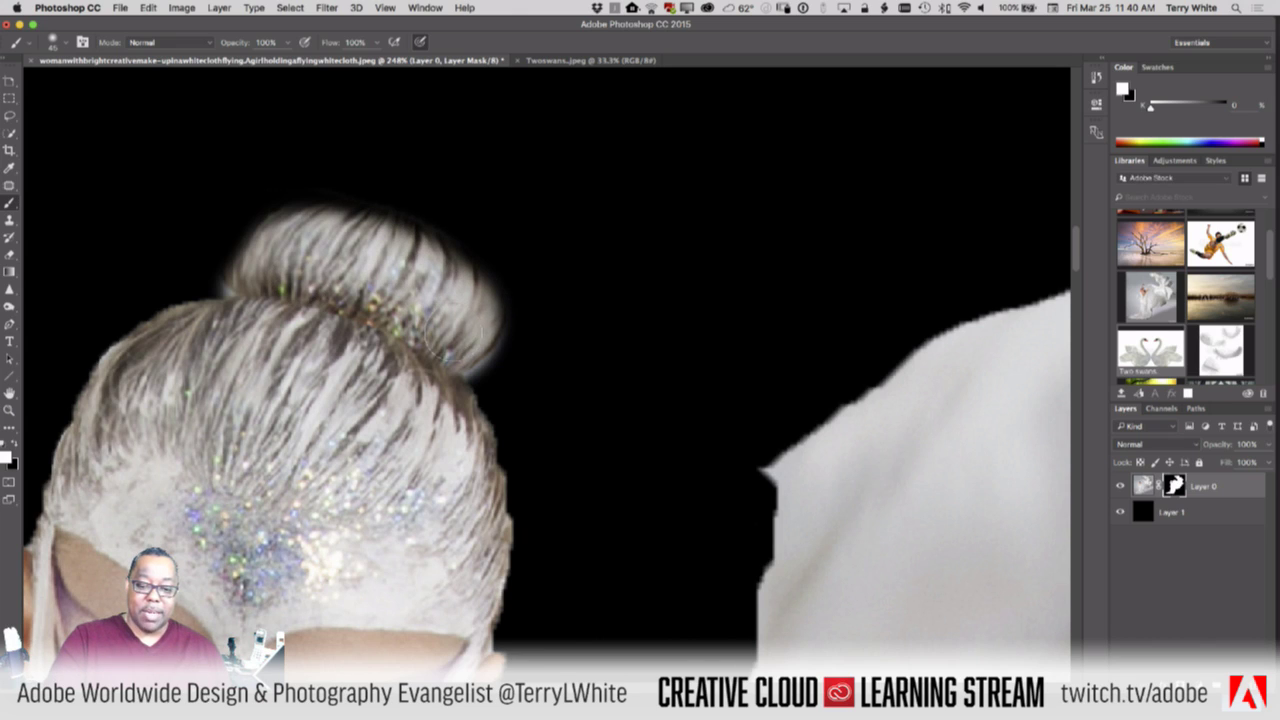
{"action": "mouse_move", "coordinate": [434, 263]}
{"action": "left_mouse_down"}
{"action": "mouse_move", "coordinate": [365, 228]}
{"action": "mouse_move", "coordinate": [385, 230]}
{"action": "mouse_move", "coordinate": [305, 240]}
{"action": "mouse_move", "coordinate": [370, 225]}
{"action": "mouse_move", "coordinate": [255, 245]}
{"action": "mouse_move", "coordinate": [285, 213]}
{"action": "mouse_move", "coordinate": [232, 238]}
{"action": "mouse_move", "coordinate": [246, 220]}
{"action": "mouse_move", "coordinate": [295, 222]}
{"action": "mouse_move", "coordinate": [433, 250]}
{"action": "mouse_move", "coordinate": [460, 270]}
{"action": "mouse_move", "coordinate": [460, 252]}
{"action": "mouse_move", "coordinate": [505, 303]}
{"action": "mouse_move", "coordinate": [484, 350]}
{"action": "left_mouse_up"}
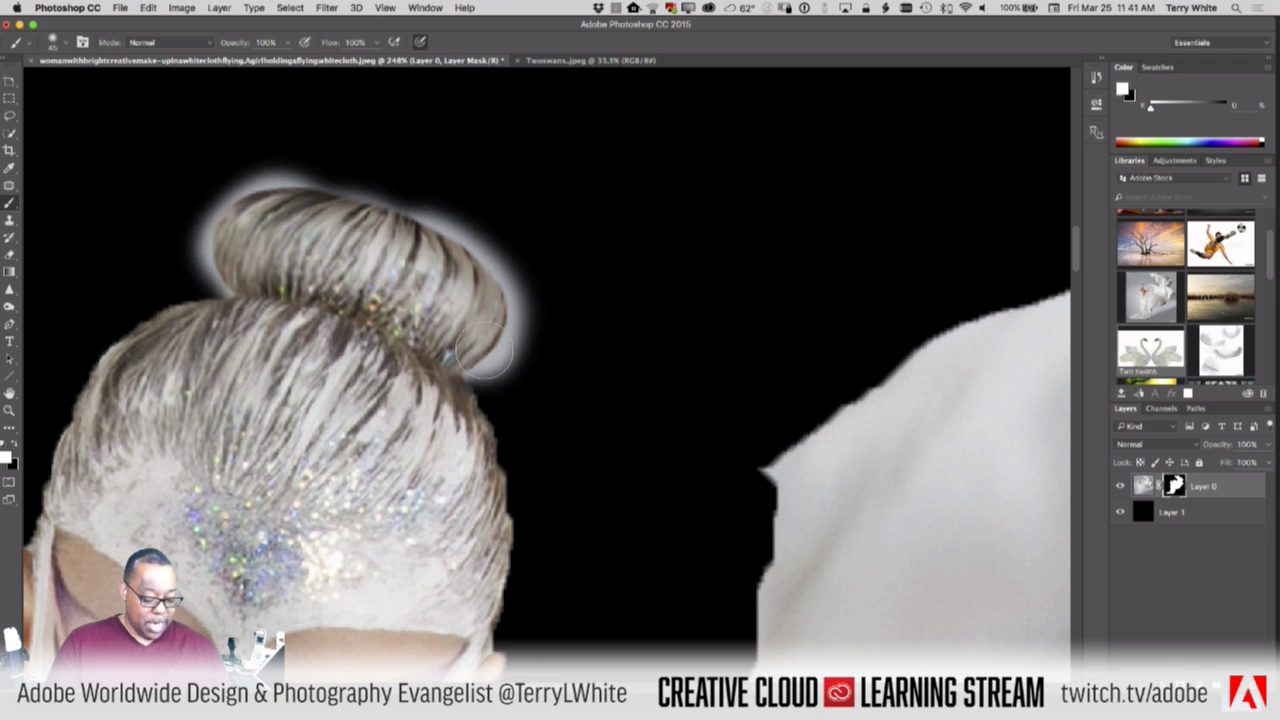
Remove the grey halo around the hair bun by painting black on the mask with a small brush, and view the whole image
{"action": "key", "text": "x"}
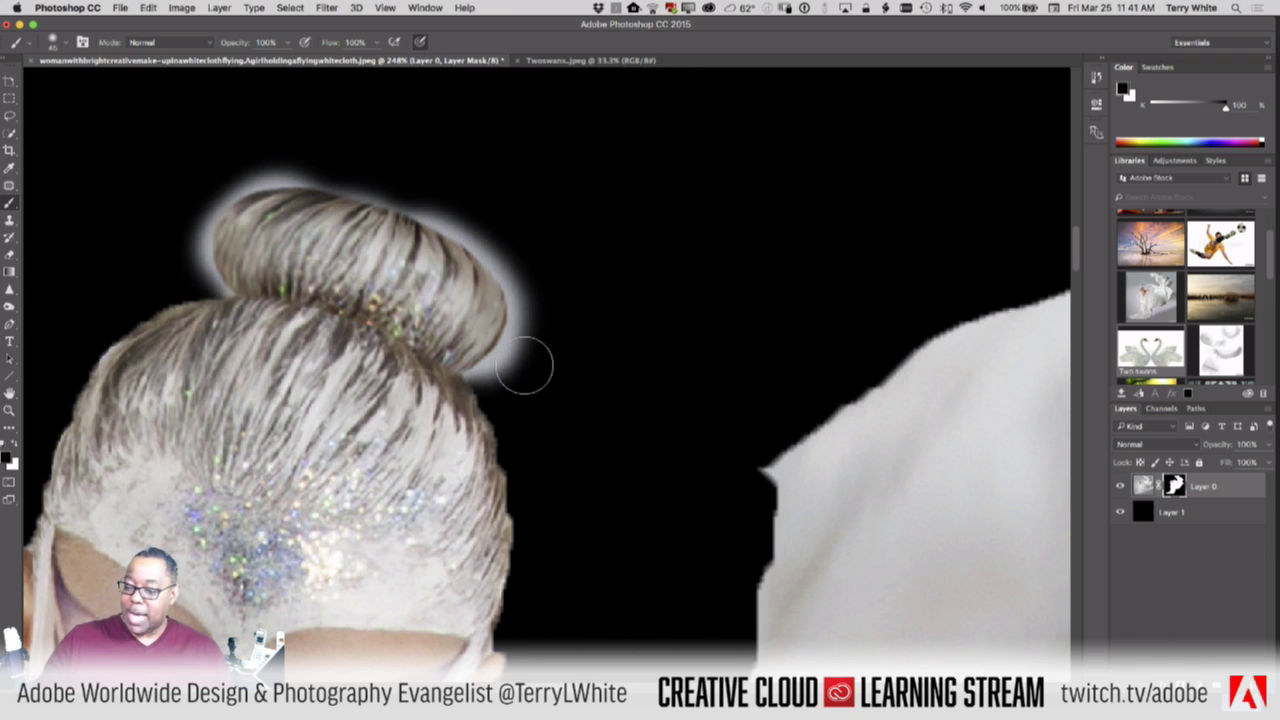
{"action": "key", "text": "["}
{"action": "key", "text": "["}
{"action": "key", "text": "["}
{"action": "key", "text": "["}
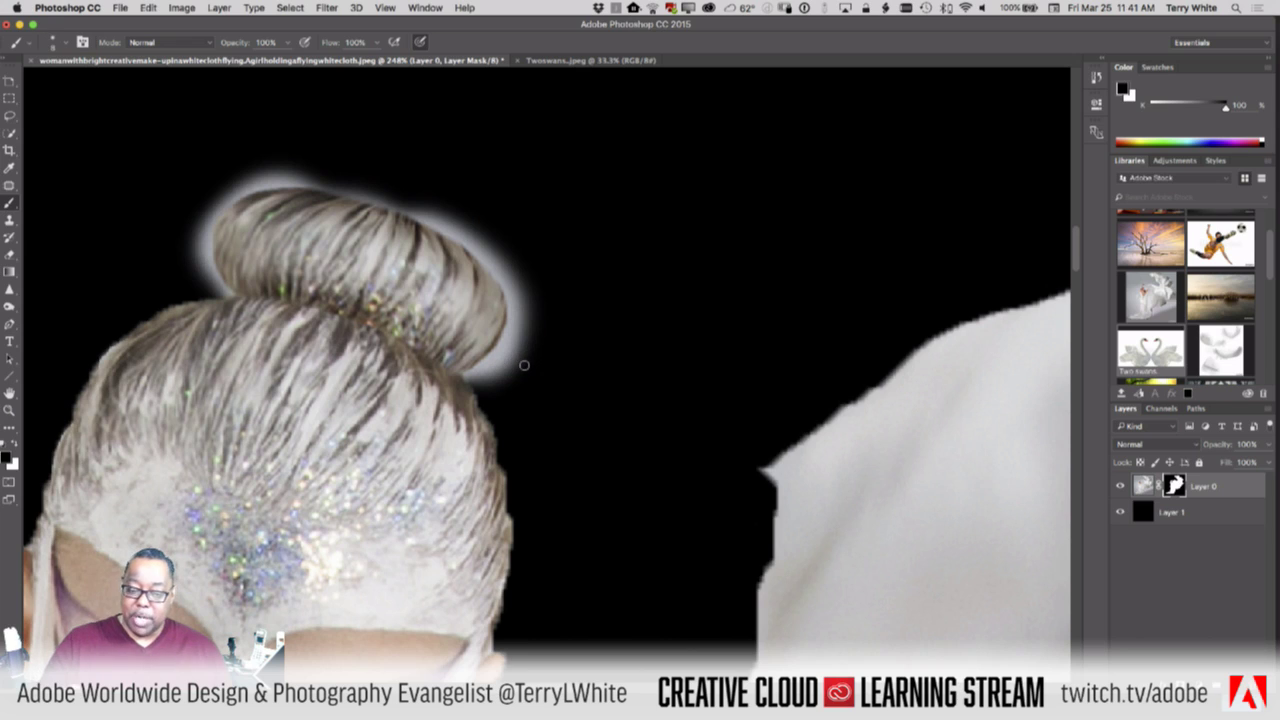
{"action": "mouse_move", "coordinate": [520, 360]}
{"action": "left_mouse_down"}
{"action": "mouse_move", "coordinate": [500, 352]}
{"action": "mouse_move", "coordinate": [467, 377]}
{"action": "mouse_move", "coordinate": [503, 368]}
{"action": "mouse_move", "coordinate": [495, 382]}
{"action": "mouse_move", "coordinate": [528, 318]}
{"action": "mouse_move", "coordinate": [476, 376]}
{"action": "mouse_move", "coordinate": [516, 302]}
{"action": "mouse_move", "coordinate": [510, 326]}
{"action": "mouse_move", "coordinate": [514, 290]}
{"action": "mouse_move", "coordinate": [530, 305]}
{"action": "mouse_move", "coordinate": [466, 236]}
{"action": "mouse_move", "coordinate": [531, 277]}
{"action": "mouse_move", "coordinate": [405, 205]}
{"action": "mouse_move", "coordinate": [483, 259]}
{"action": "mouse_move", "coordinate": [444, 209]}
{"action": "mouse_move", "coordinate": [523, 278]}
{"action": "mouse_move", "coordinate": [360, 188]}
{"action": "mouse_move", "coordinate": [376, 200]}
{"action": "mouse_move", "coordinate": [276, 167]}
{"action": "mouse_move", "coordinate": [214, 208]}
{"action": "mouse_move", "coordinate": [200, 240]}
{"action": "mouse_move", "coordinate": [209, 210]}
{"action": "mouse_move", "coordinate": [196, 262]}
{"action": "mouse_move", "coordinate": [222, 288]}
{"action": "mouse_move", "coordinate": [211, 285]}
{"action": "mouse_move", "coordinate": [226, 290]}
{"action": "mouse_move", "coordinate": [205, 258]}
{"action": "mouse_move", "coordinate": [208, 269]}
{"action": "mouse_move", "coordinate": [218, 200]}
{"action": "mouse_move", "coordinate": [268, 180]}
{"action": "mouse_move", "coordinate": [296, 180]}
{"action": "mouse_move", "coordinate": [258, 184]}
{"action": "mouse_move", "coordinate": [368, 196]}
{"action": "mouse_move", "coordinate": [311, 175]}
{"action": "mouse_move", "coordinate": [240, 185]}
{"action": "left_mouse_up"}
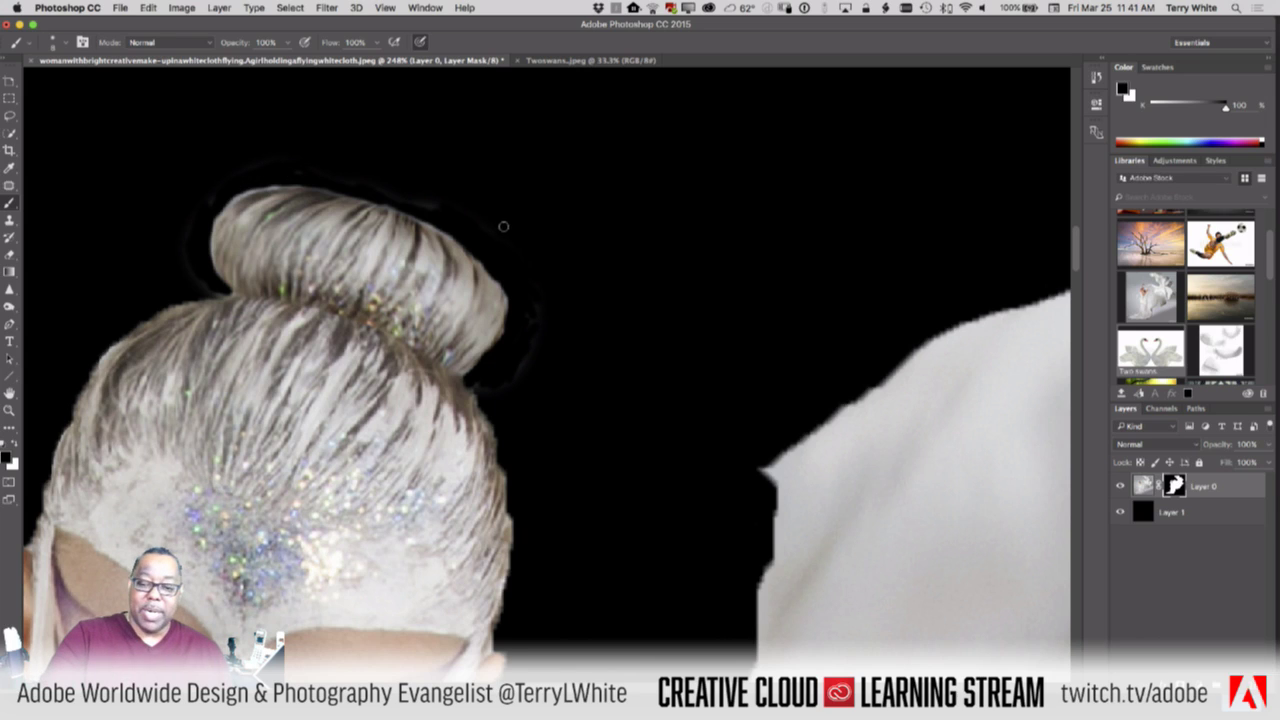
{"action": "mouse_move", "coordinate": [504, 228]}
{"action": "left_mouse_down"}
{"action": "mouse_move", "coordinate": [521, 307]}
{"action": "mouse_move", "coordinate": [510, 328]}
{"action": "left_mouse_up"}
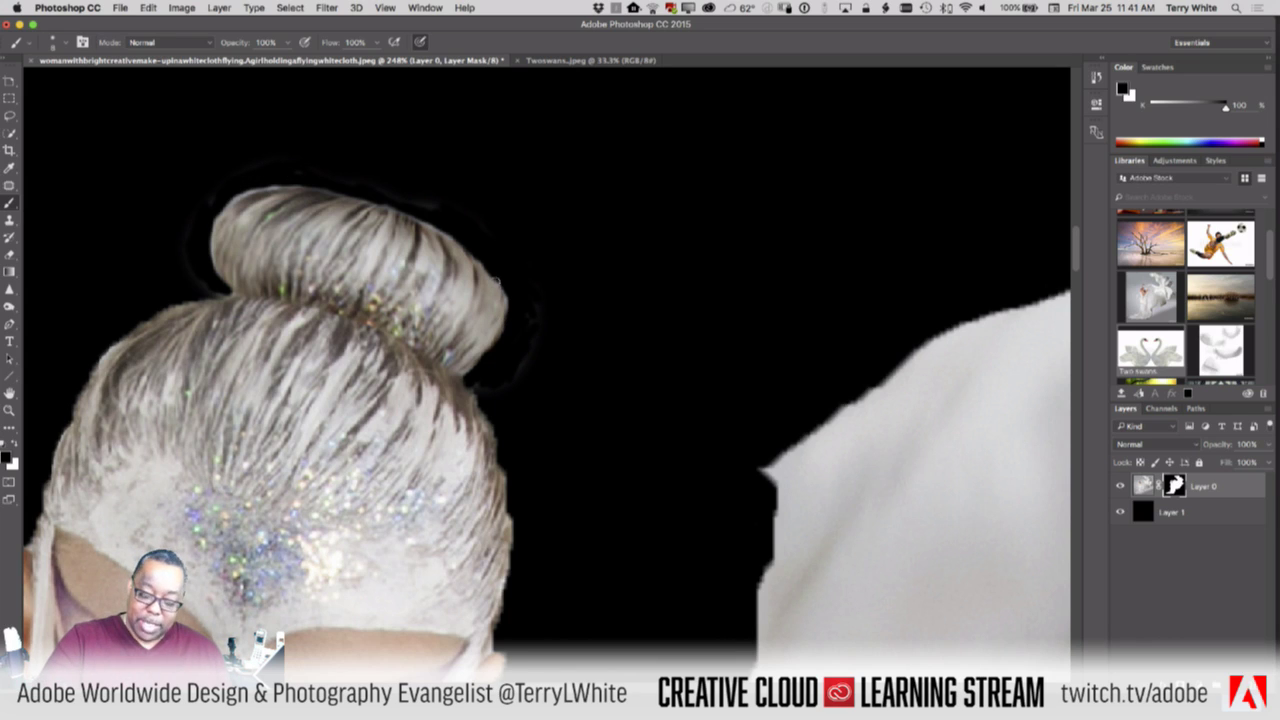
{"action": "key", "text": "x"}
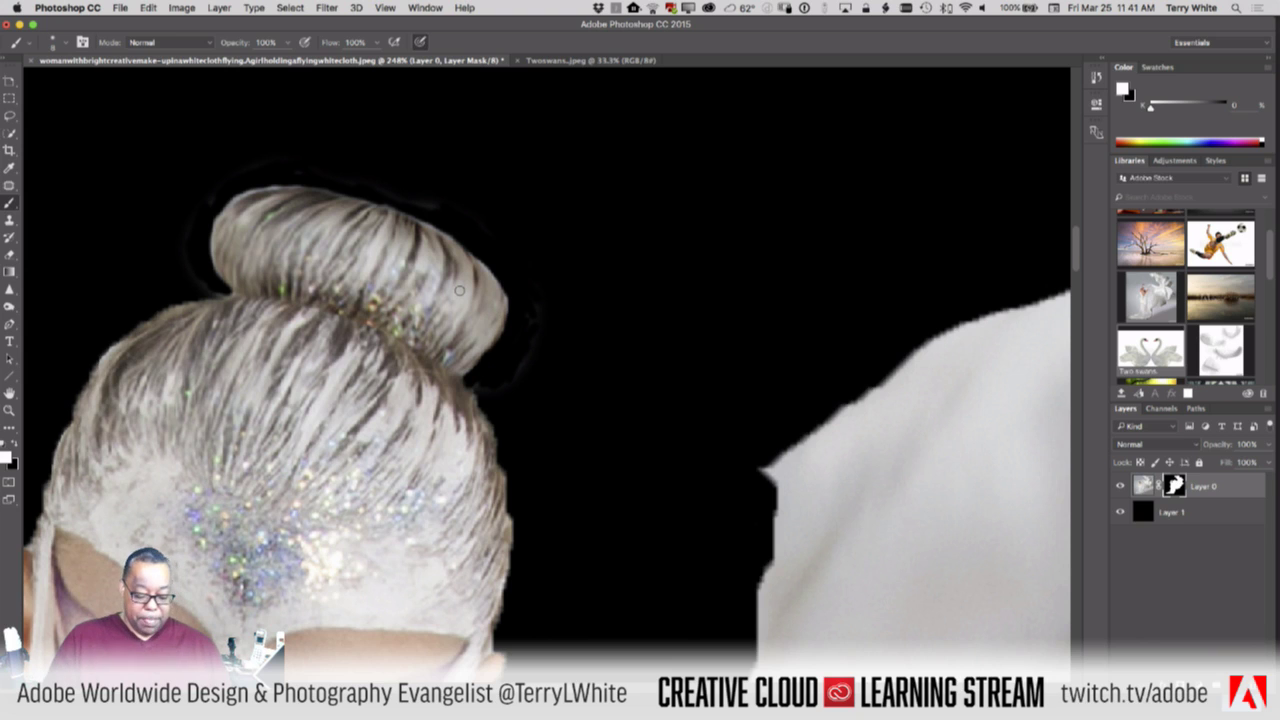
{"action": "key", "text": "super+0"}
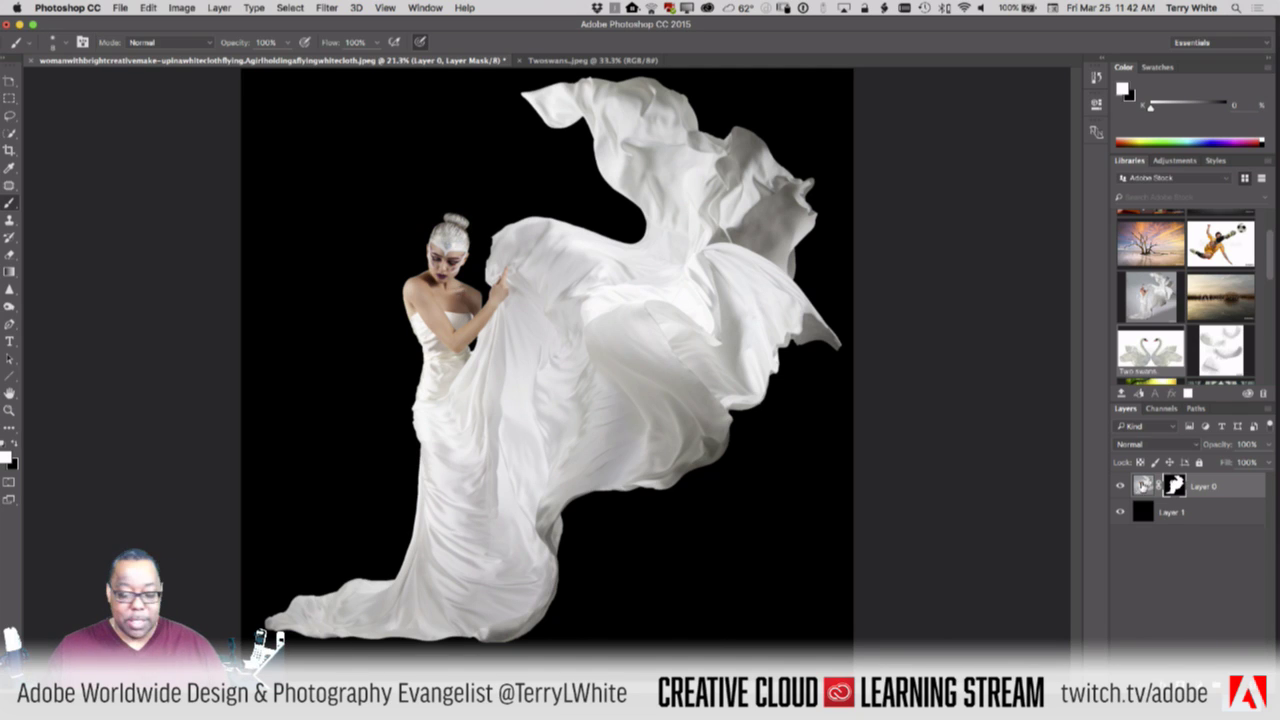
Place the Folly Beach Tree stock image above the black layer, scaled to 160.03%, with the tree standing behind the woman
{"action": "left_click", "coordinate": [1143, 486]}
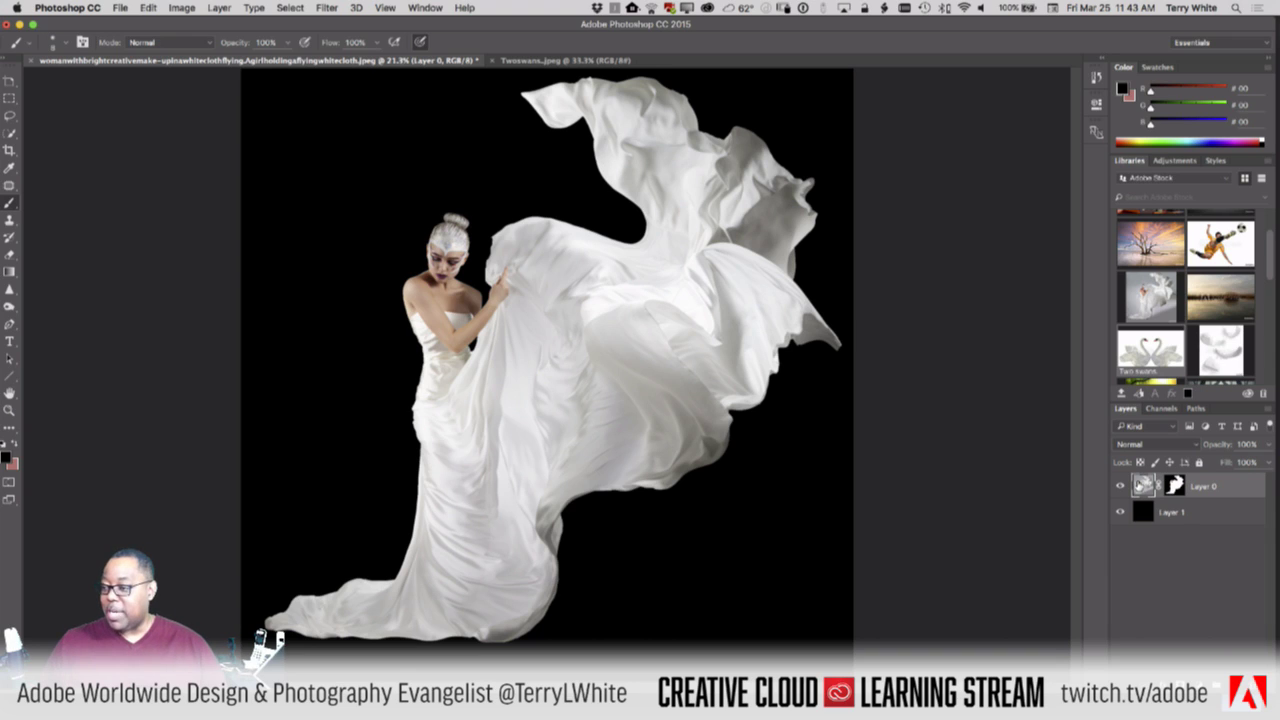
{"action": "left_click", "coordinate": [1178, 513]}
{"action": "left_click_drag", "start_coordinate": [1150, 244], "coordinate": [529, 262]}
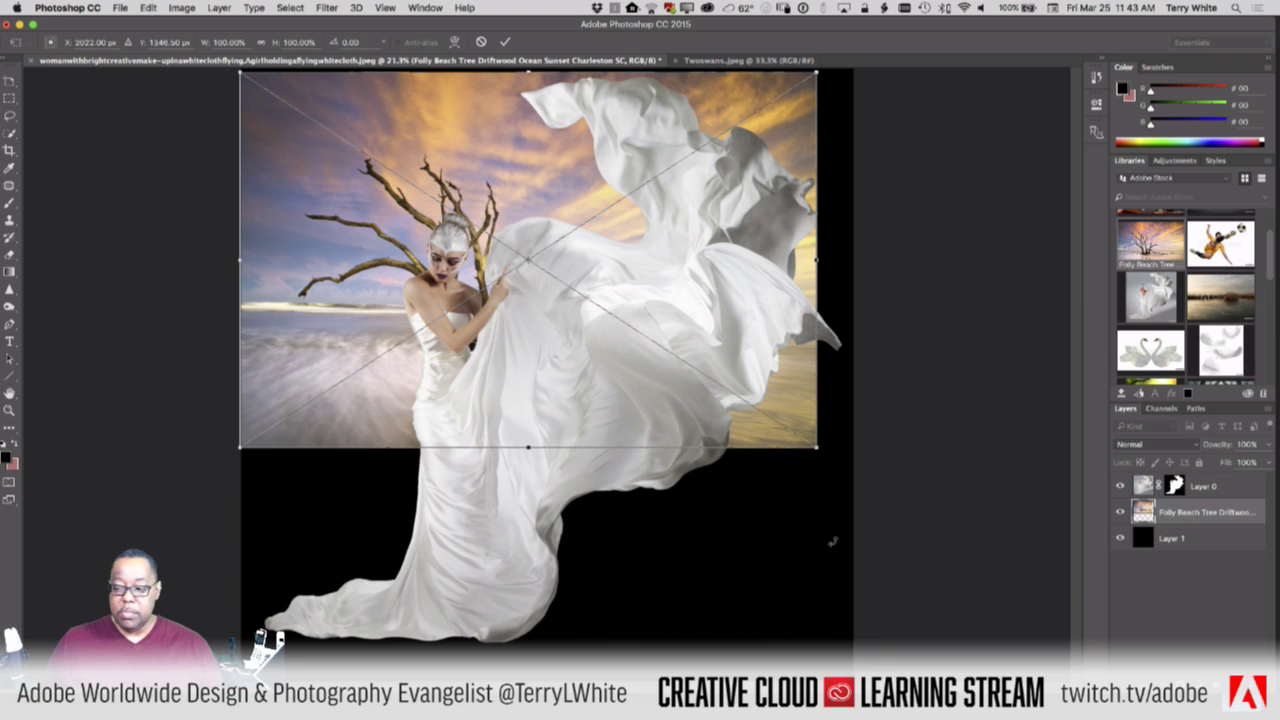
{"action": "left_click_drag", "start_coordinate": [818, 468], "coordinate": [1164, 674]}
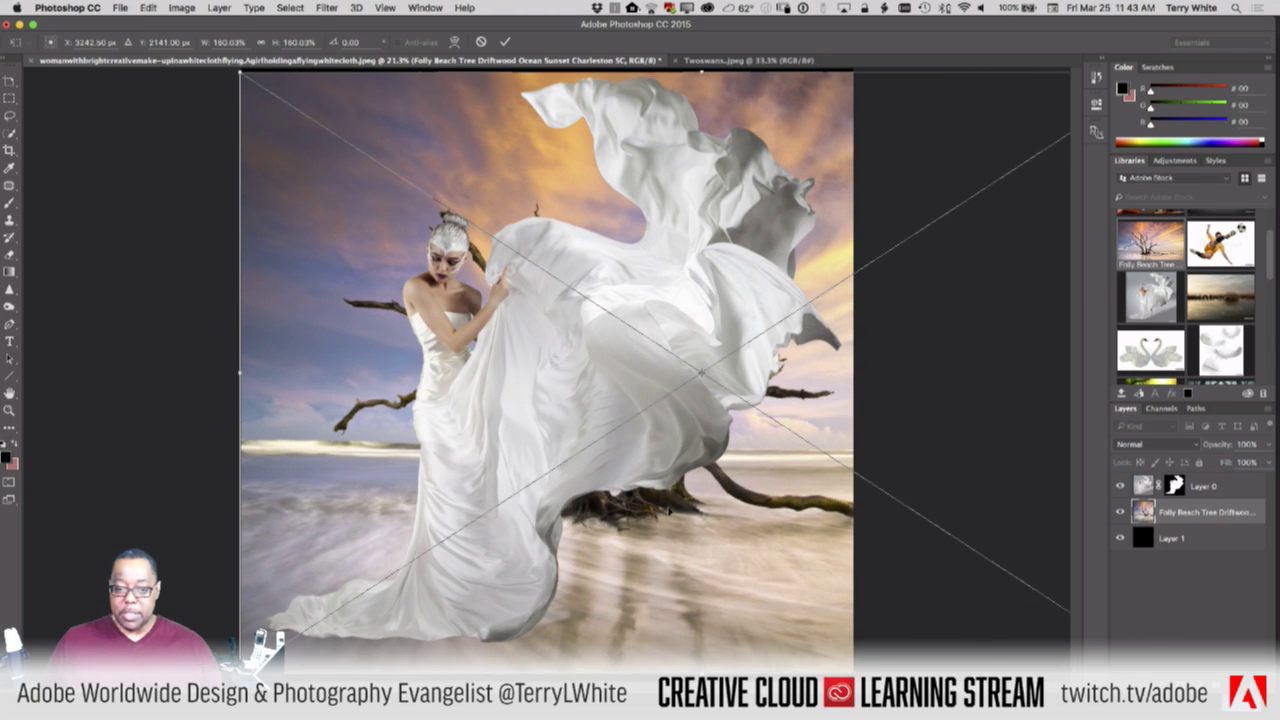
{"action": "left_click_drag", "start_coordinate": [676, 518], "coordinate": [489, 525]}
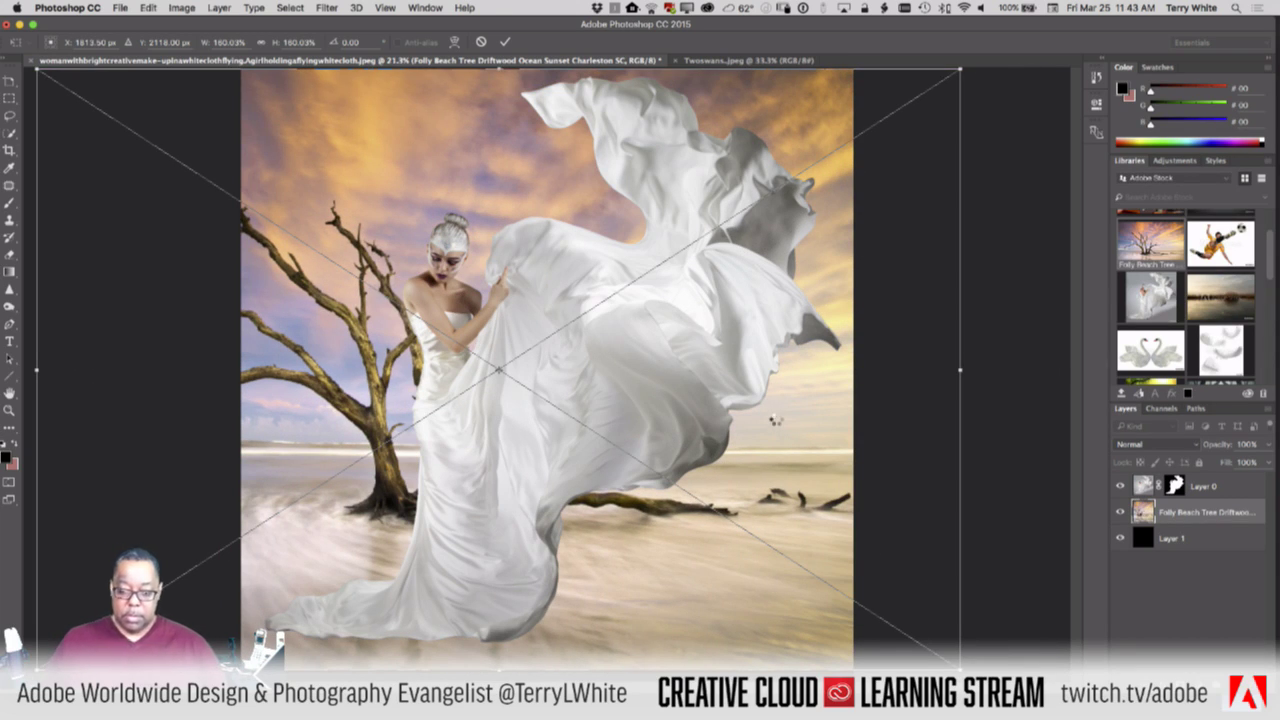
{"action": "key", "text": "Return"}
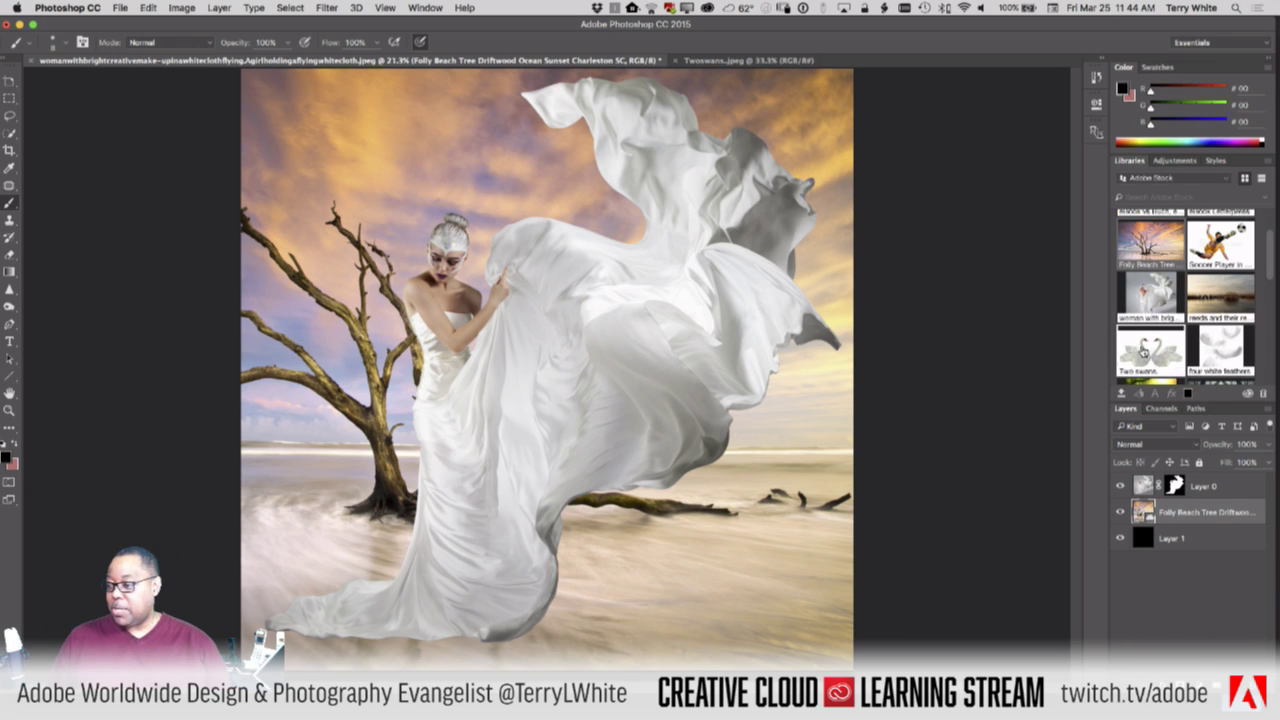
Open the Two swans stock image from the library and browse the remaining stock images
{"action": "scroll", "coordinate": [1143, 347], "scroll_direction": "down", "scroll_amount": 3}
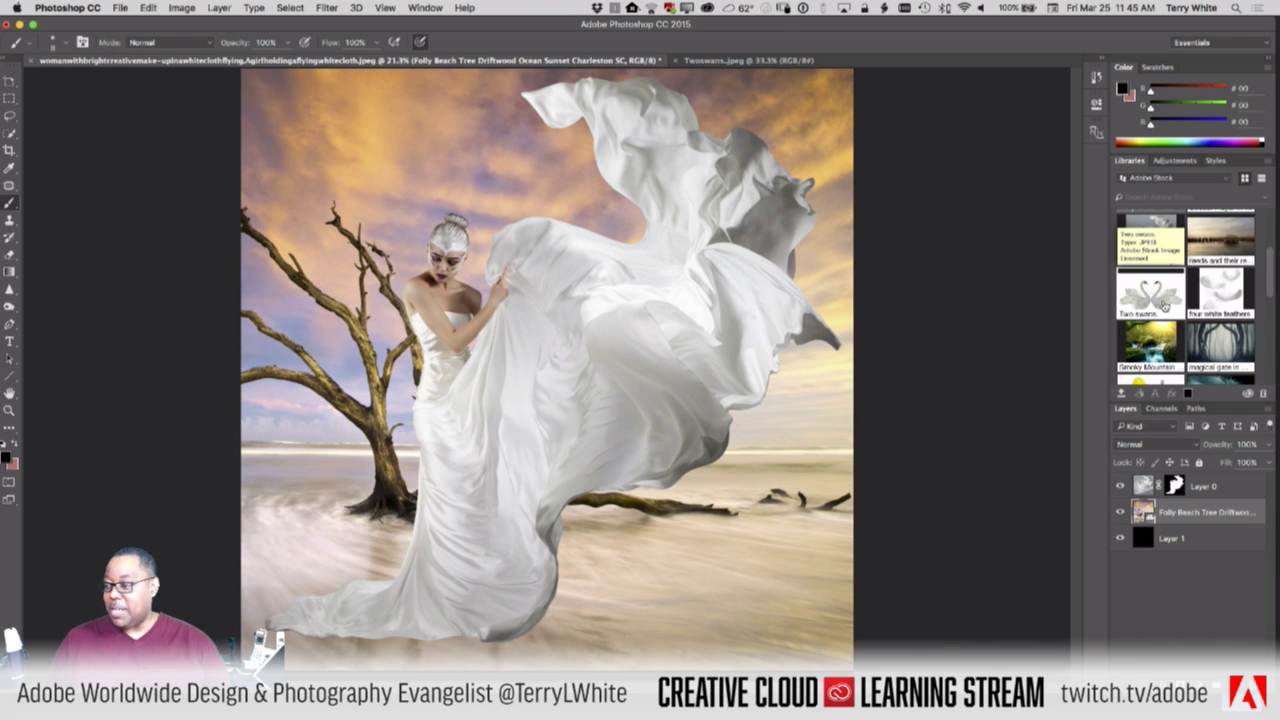
{"action": "double_click", "coordinate": [1157, 300]}
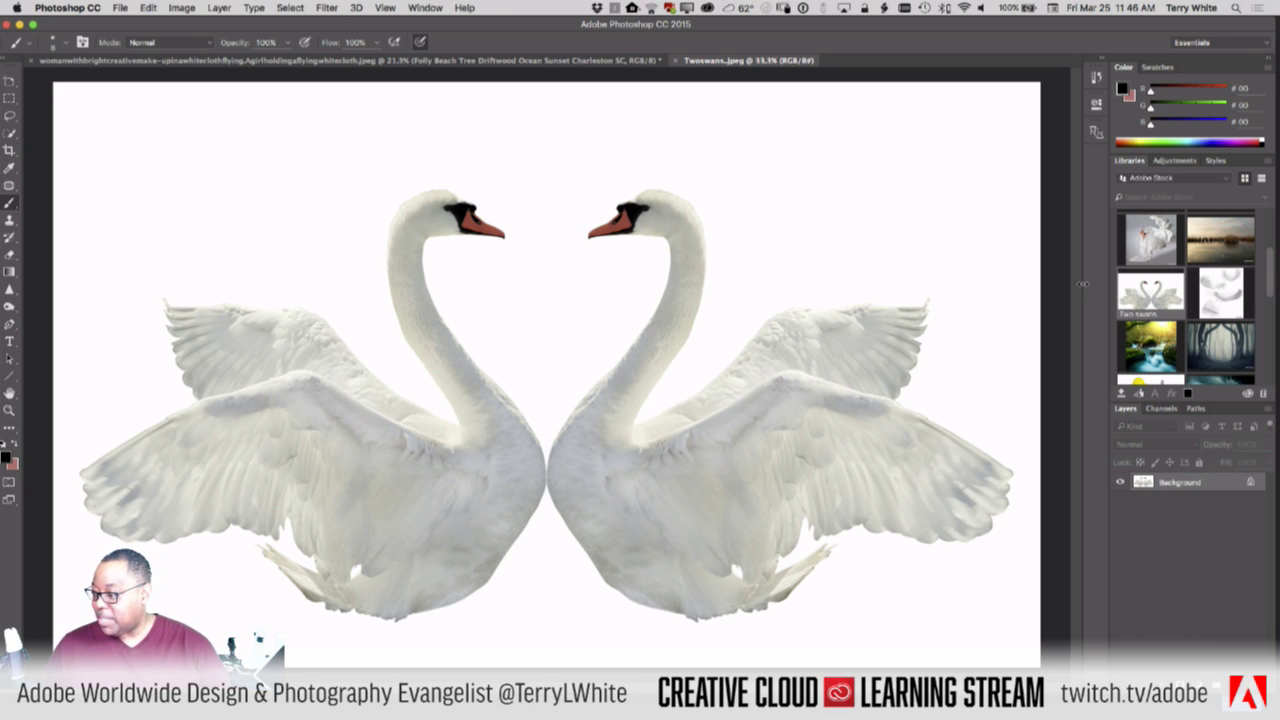
{"action": "scroll", "coordinate": [1206, 291], "scroll_direction": "down", "scroll_amount": 2}
{"action": "scroll", "coordinate": [1206, 297], "scroll_direction": "down", "scroll_amount": 4}
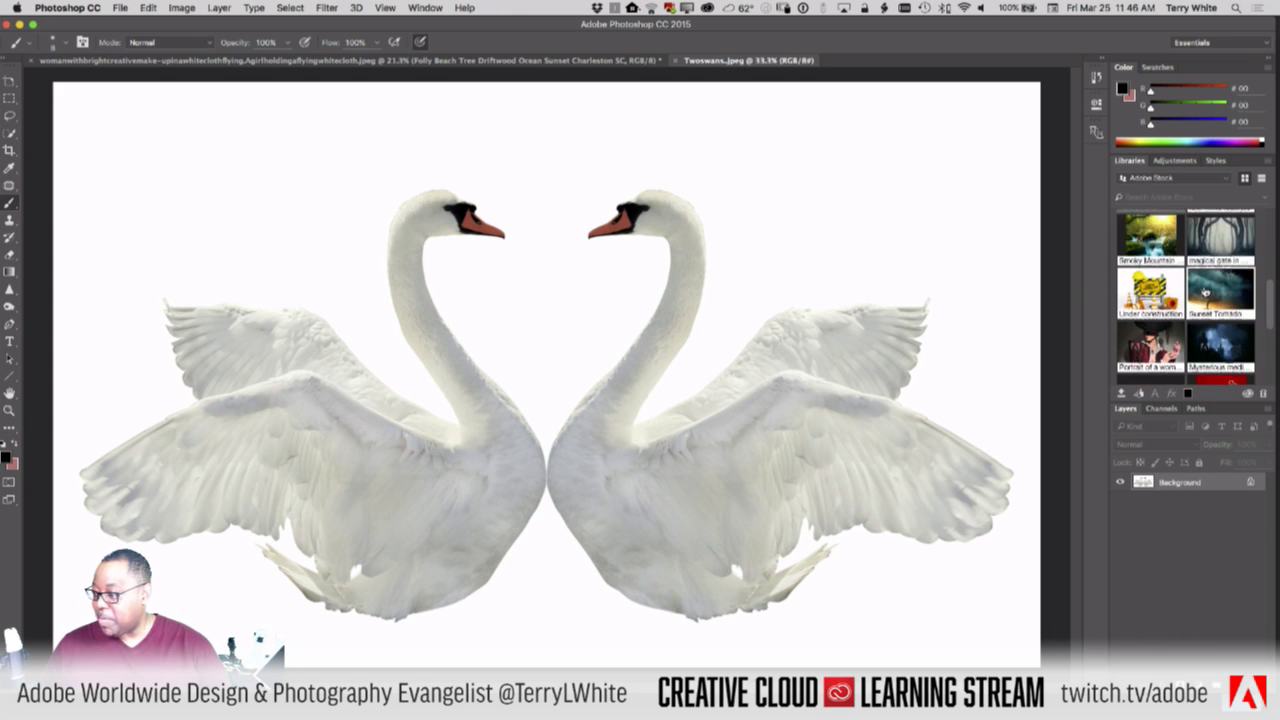
{"action": "scroll", "coordinate": [1206, 295], "scroll_direction": "down", "scroll_amount": 3}
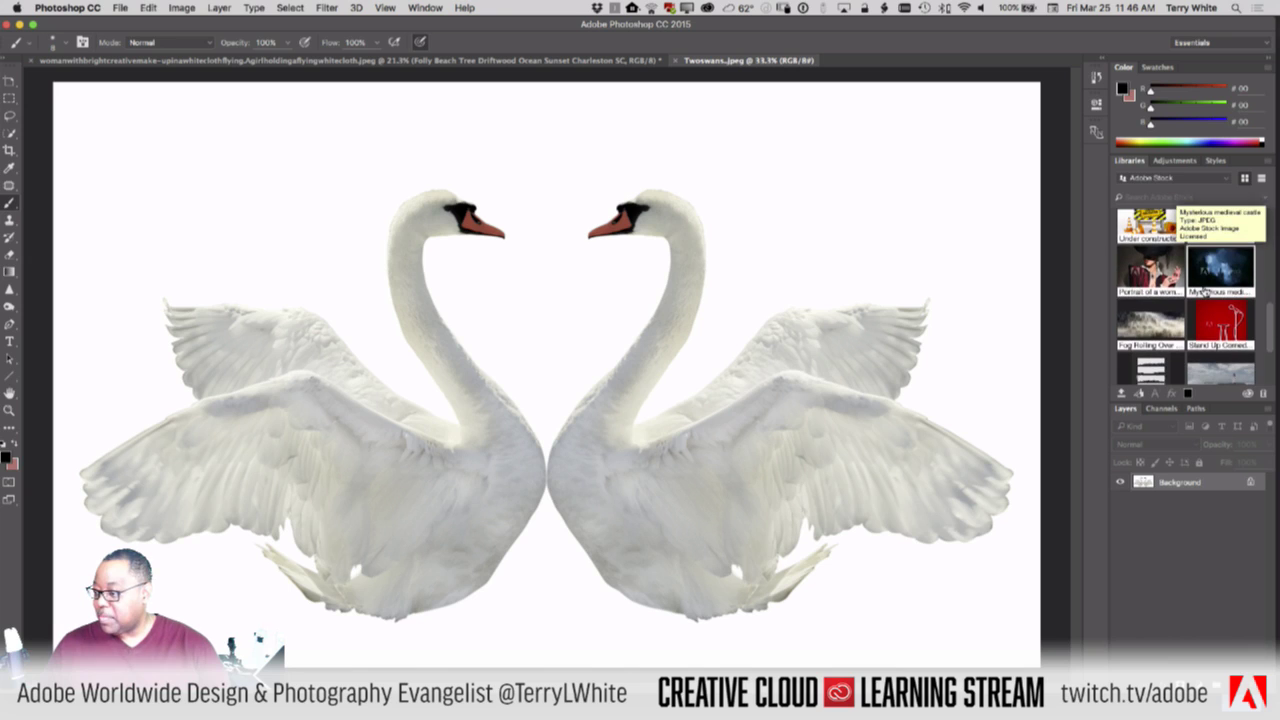
{"action": "scroll", "coordinate": [1206, 292], "scroll_direction": "down", "scroll_amount": 3}
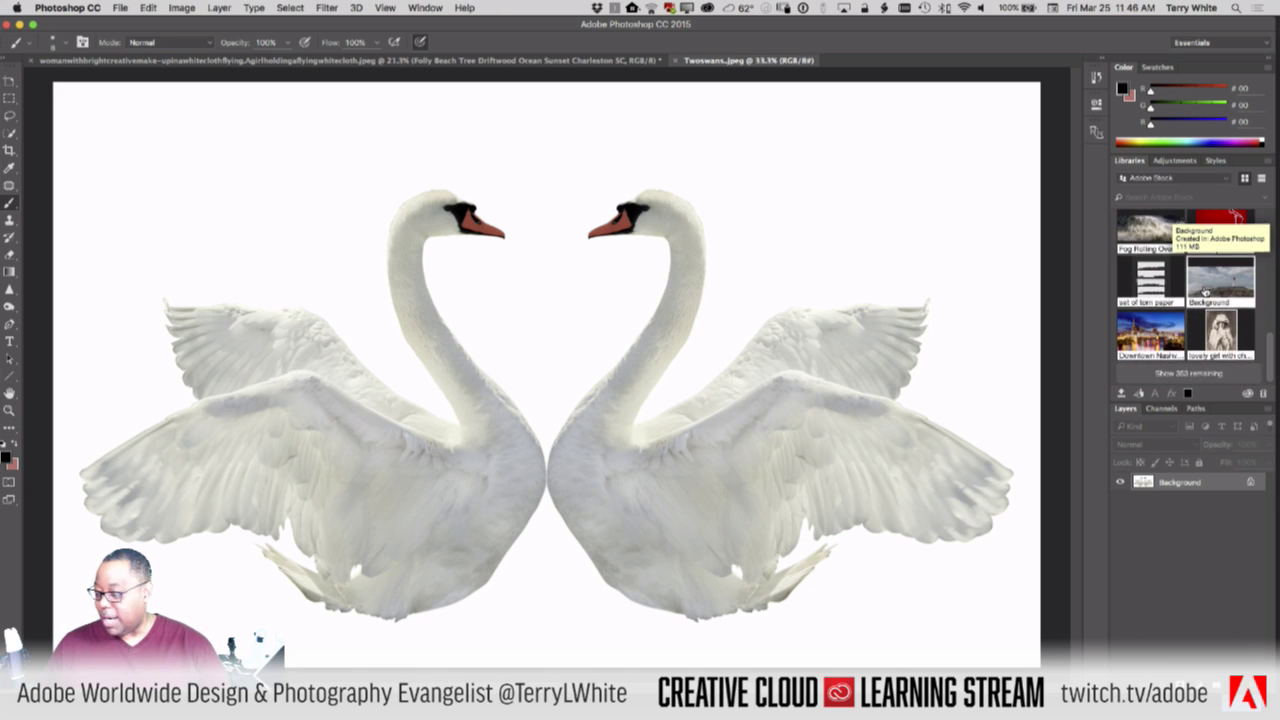
{"action": "scroll", "coordinate": [1205, 292], "scroll_direction": "up", "scroll_amount": 15}
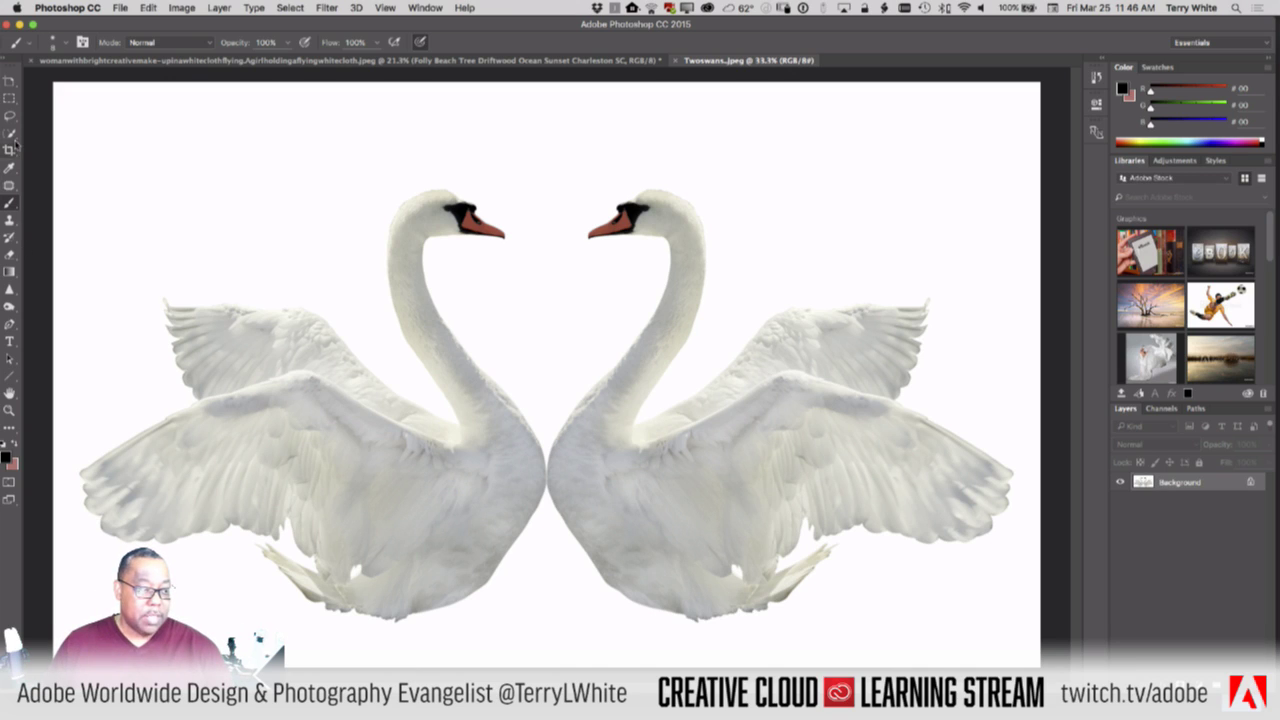
Select the left swan's body, both wings, neck and head using the Quick Selection tool with an enlarged brush
{"action": "left_click", "coordinate": [10, 134]}
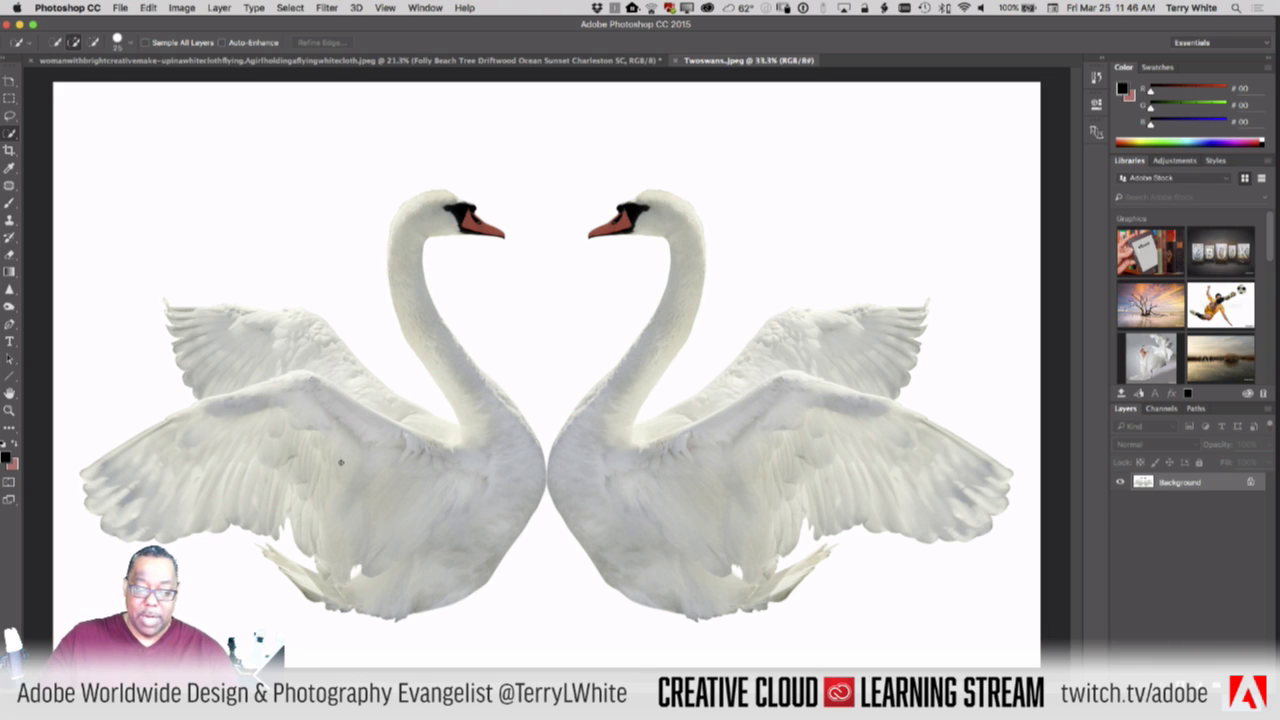
{"action": "key", "text": "bracketright"}
{"action": "key", "text": "bracketright"}
{"action": "key", "text": "bracketright"}
{"action": "key", "text": "bracketright"}
{"action": "key", "text": "bracketright"}
{"action": "key", "text": "bracketright"}
{"action": "key", "text": "bracketright"}
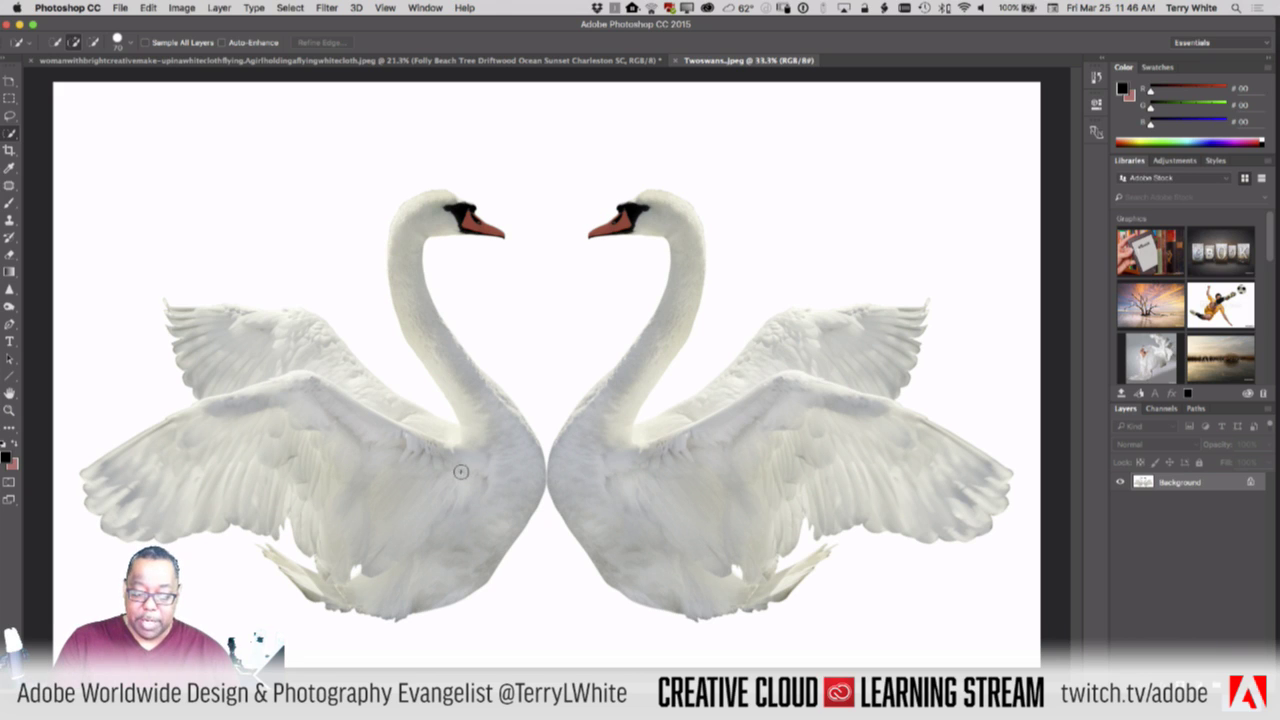
{"action": "mouse_move", "coordinate": [461, 471]}
{"action": "left_mouse_down"}
{"action": "mouse_move", "coordinate": [442, 525]}
{"action": "mouse_move", "coordinate": [445, 497]}
{"action": "mouse_move", "coordinate": [299, 378]}
{"action": "left_mouse_up"}
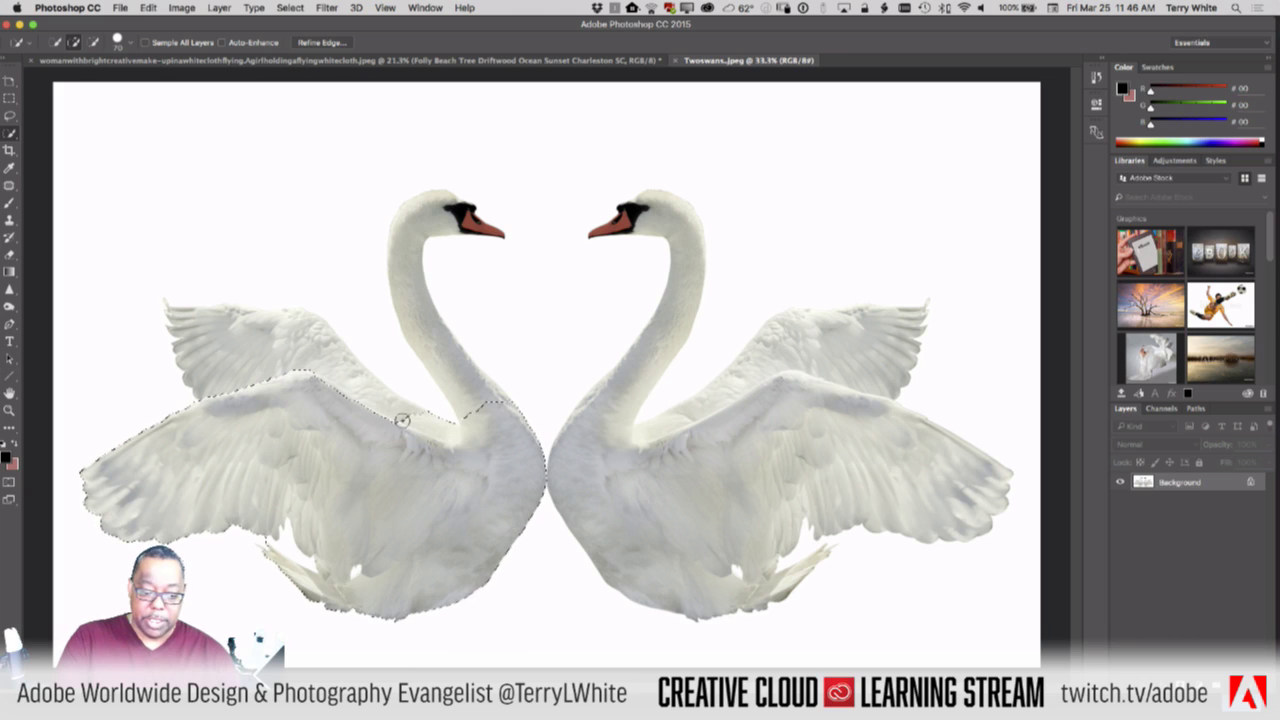
{"action": "left_click_drag", "start_coordinate": [403, 423], "coordinate": [240, 340]}
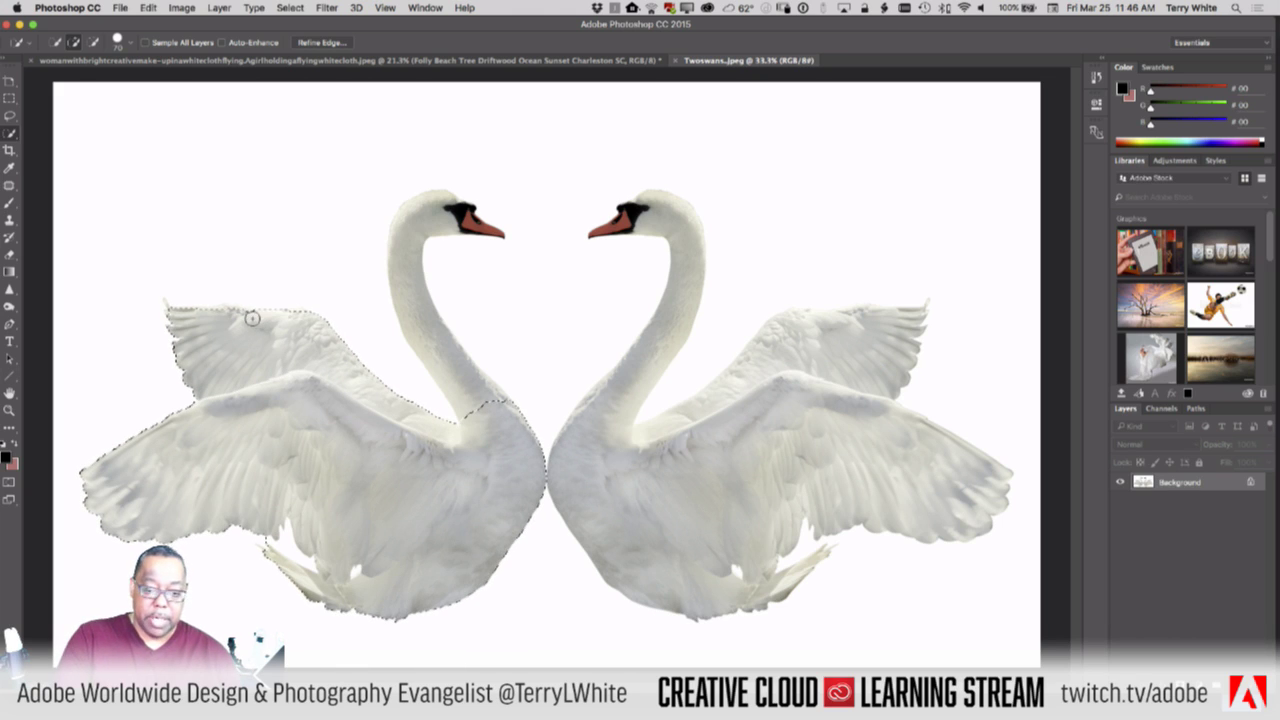
{"action": "mouse_move", "coordinate": [453, 372]}
{"action": "left_mouse_down"}
{"action": "mouse_move", "coordinate": [412, 282]}
{"action": "mouse_move", "coordinate": [433, 208]}
{"action": "mouse_move", "coordinate": [413, 212]}
{"action": "mouse_move", "coordinate": [467, 218]}
{"action": "left_mouse_up"}
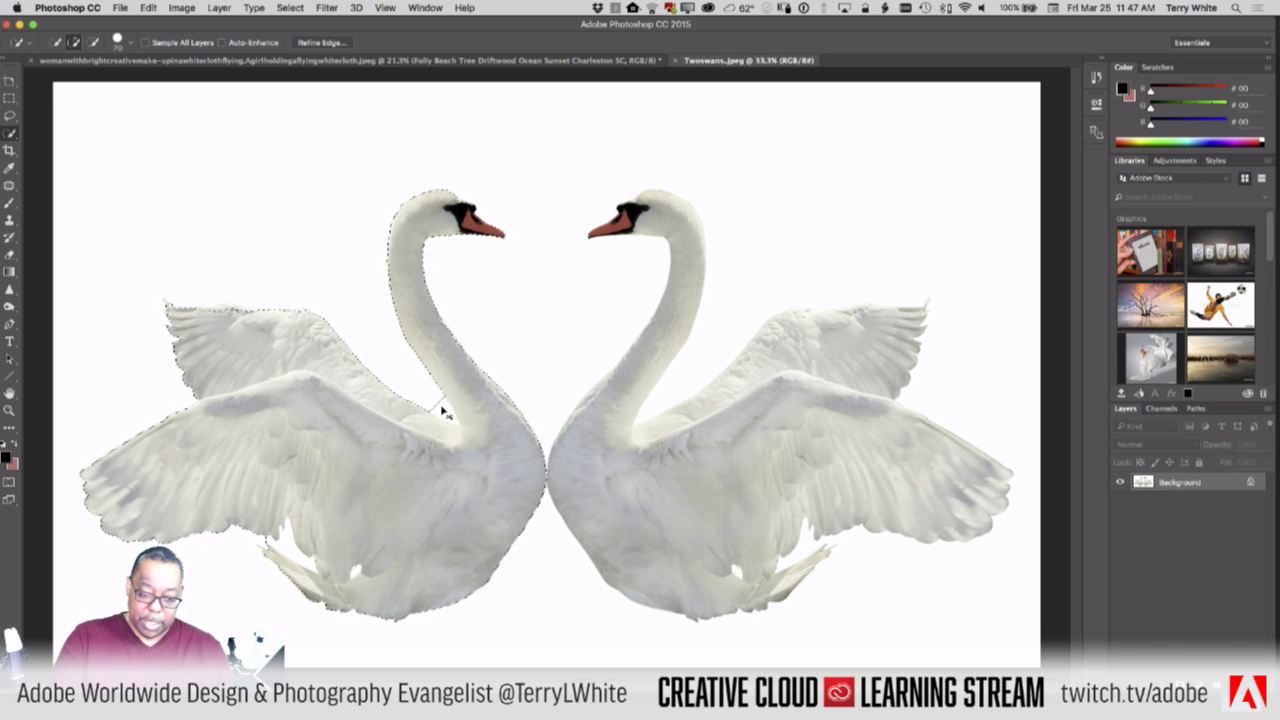
Subtract the white gaps between neck and wing and around the left swan's tail feathers from the selection, using a smaller brush
{"action": "key", "text": "alt"}
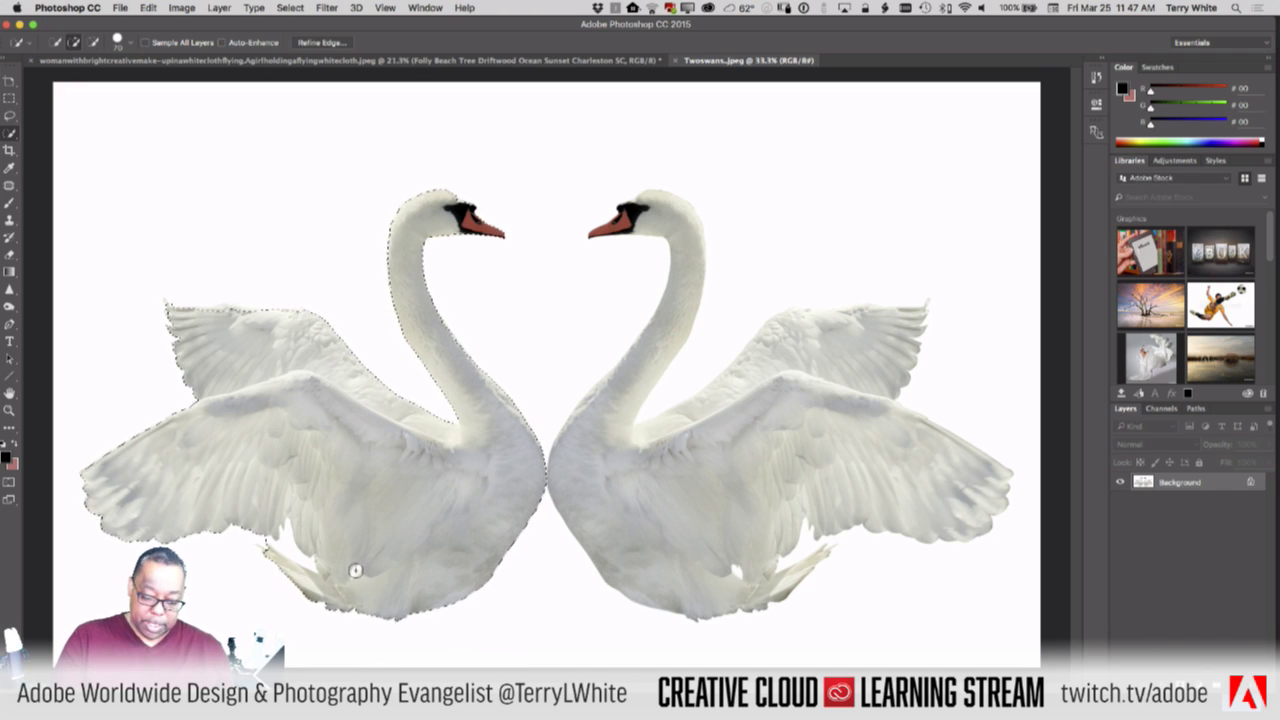
{"action": "key", "text": "alt"}
{"action": "key", "text": "bracketleft"}
{"action": "key", "text": "bracketleft"}
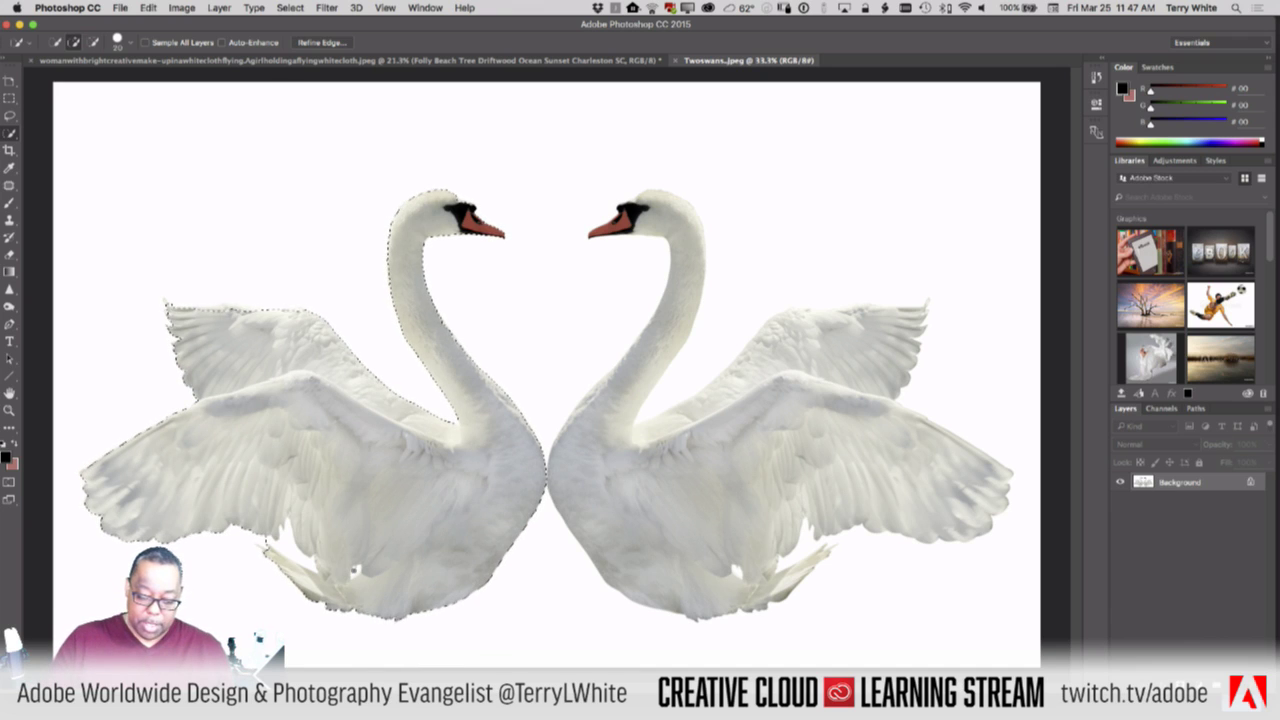
{"action": "key", "text": "alt"}
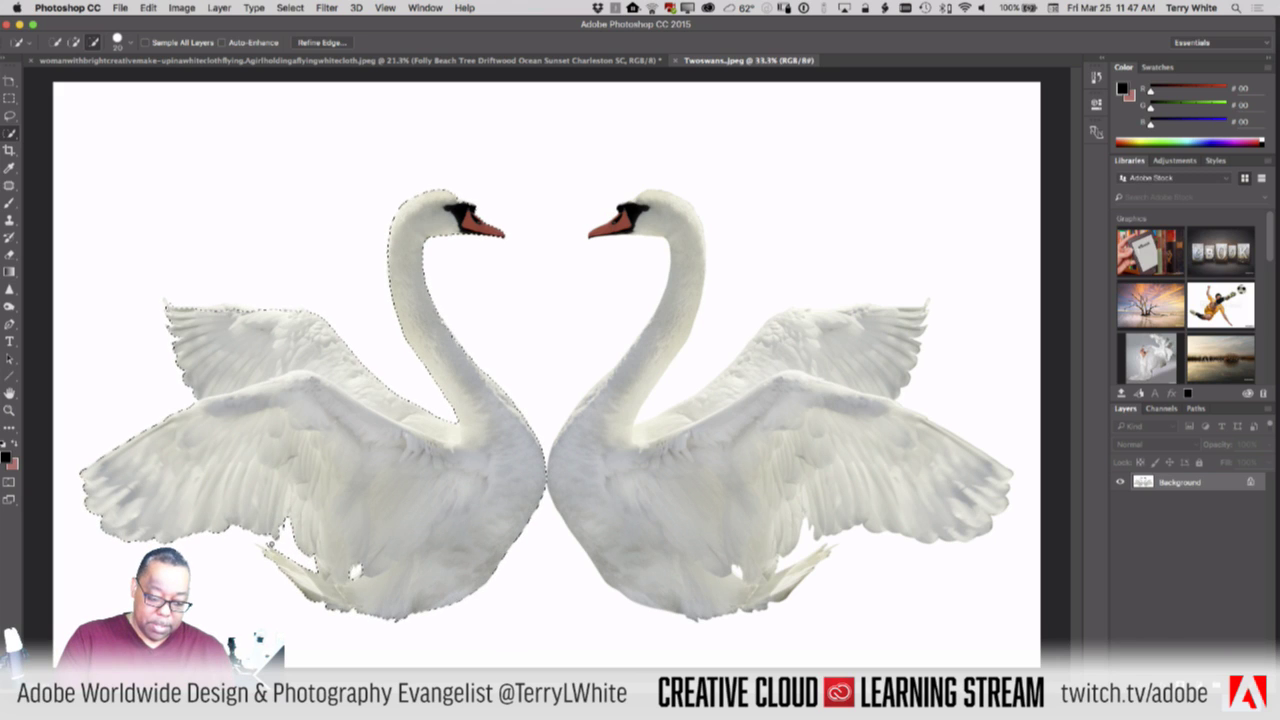
{"action": "key", "text": "alt"}
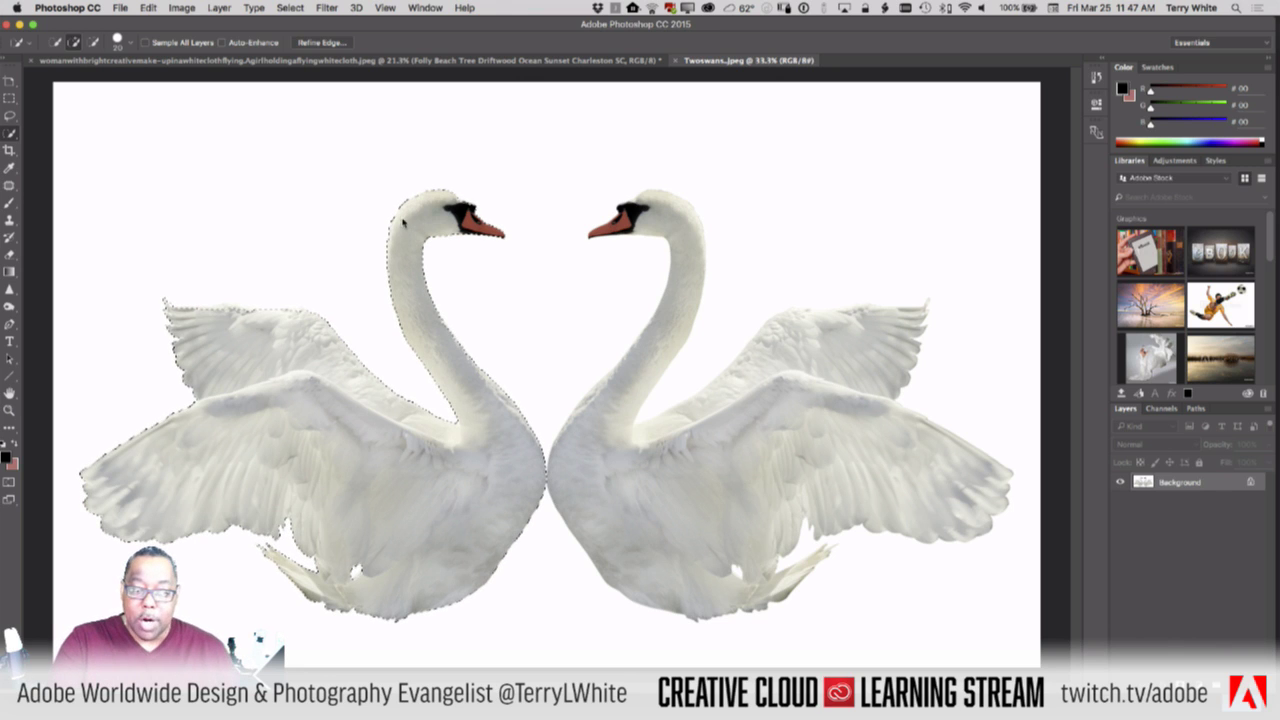
Refine the left swan's selection along the top edge and feather tip of its rear wing
{"action": "key", "text": "super+equal"}
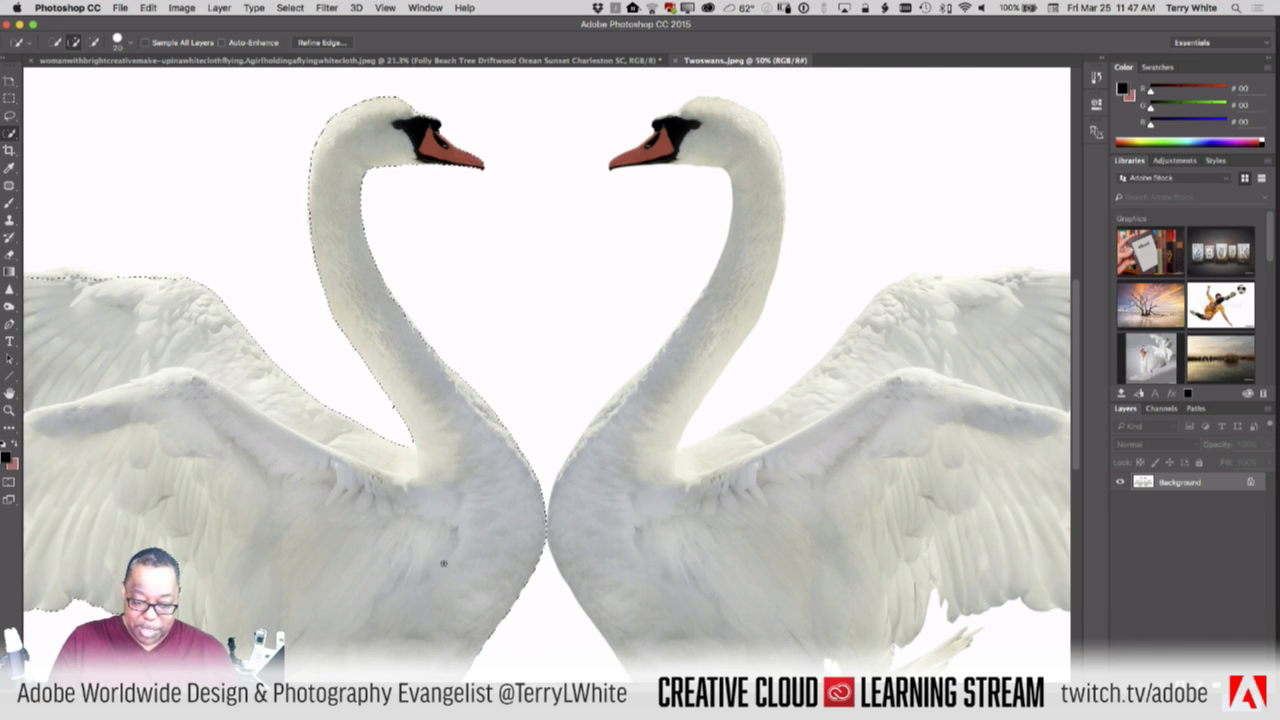
{"action": "scroll", "coordinate": [414, 598], "scroll_direction": "down", "scroll_amount": 5}
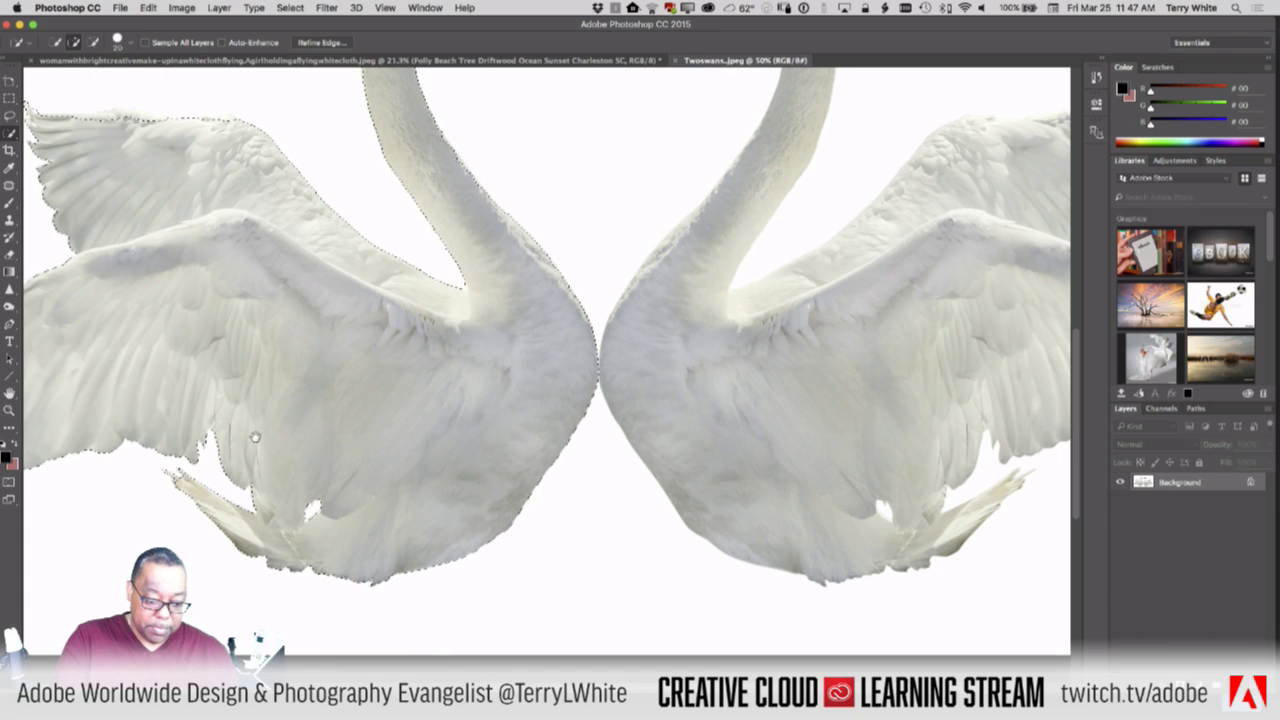
{"action": "key", "text": "super+d"}
{"action": "left_click_drag", "start_coordinate": [346, 467], "coordinate": [534, 517]}
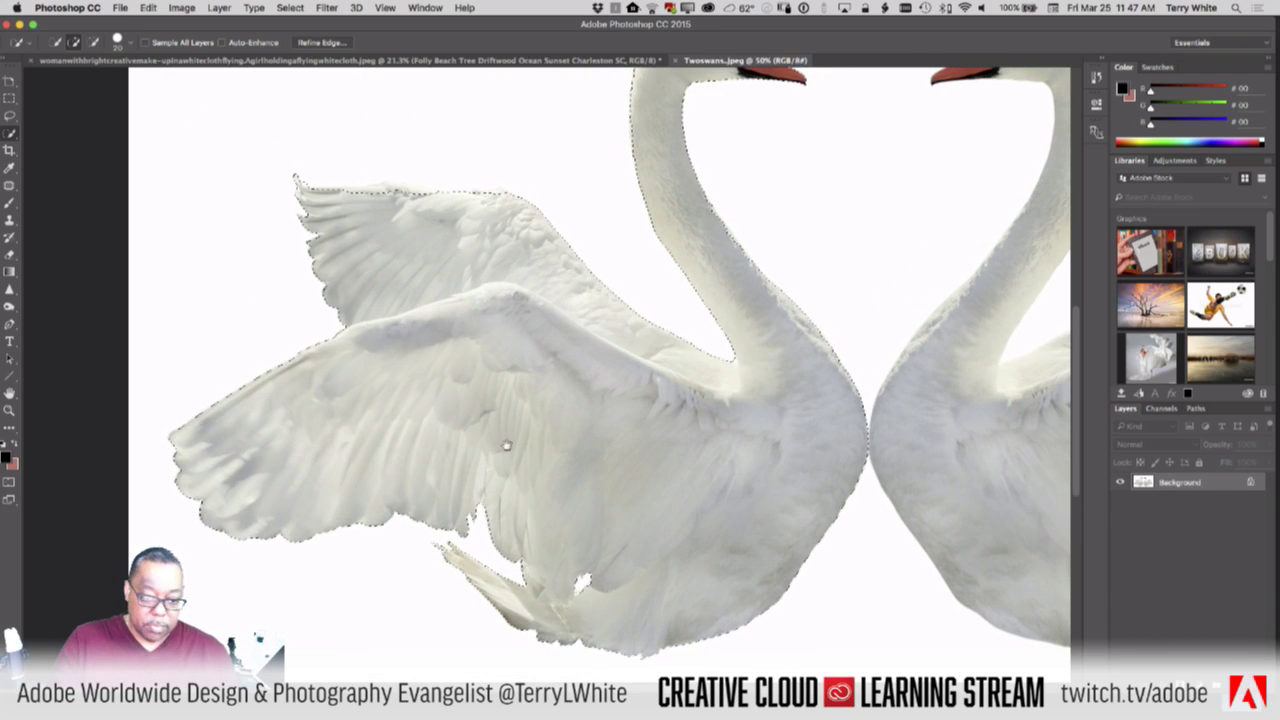
{"action": "scroll", "coordinate": [494, 391], "scroll_direction": "up", "scroll_amount": 5}
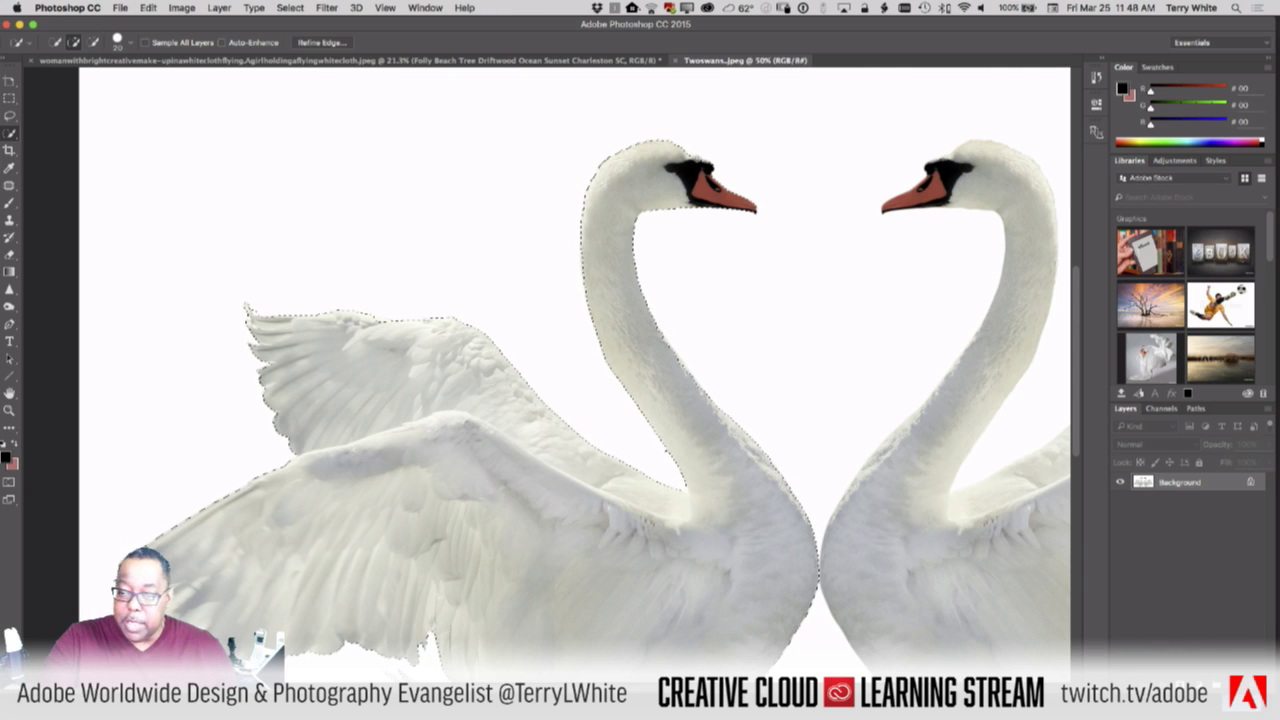
{"action": "key", "text": "alt"}
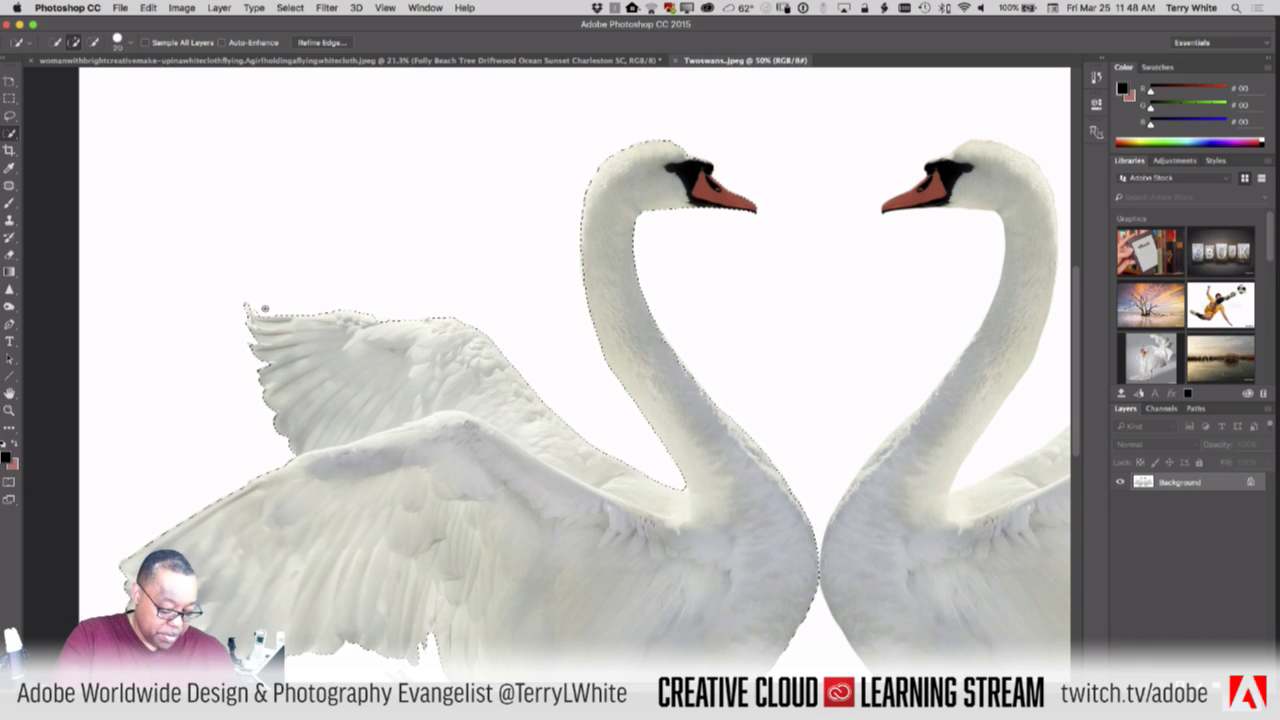
{"action": "key", "text": "alt"}
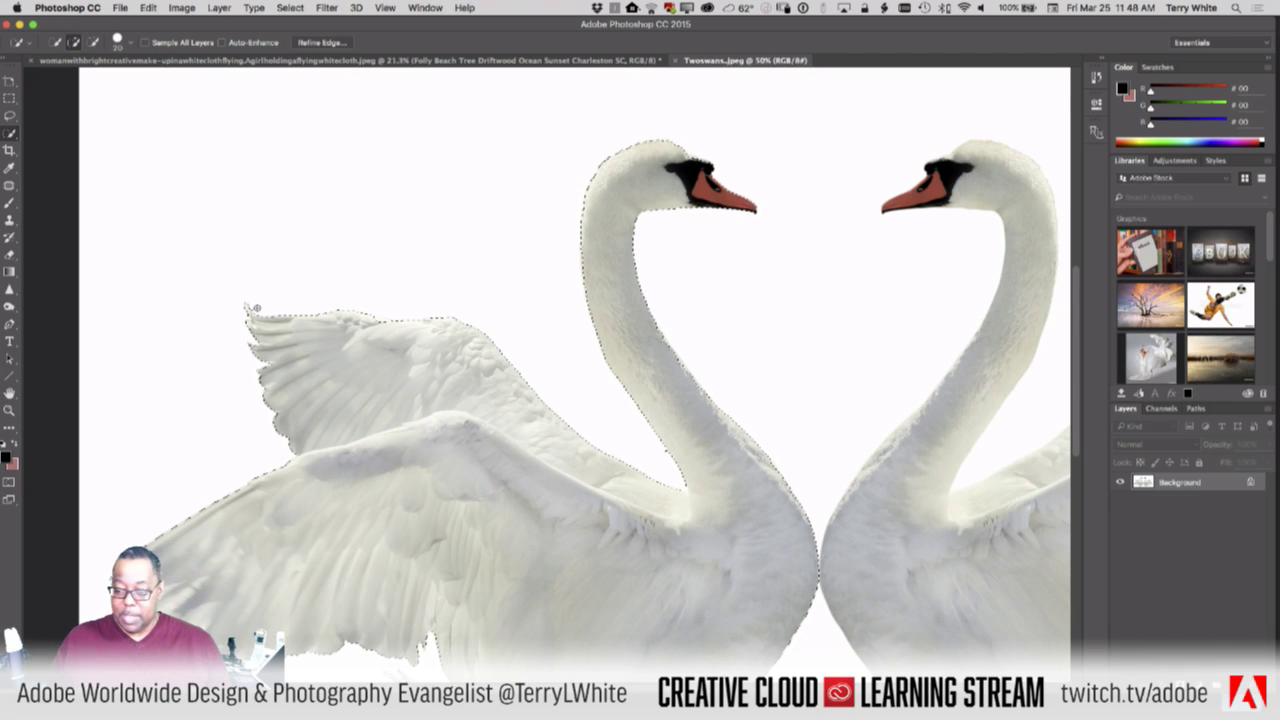
{"action": "key", "text": "alt"}
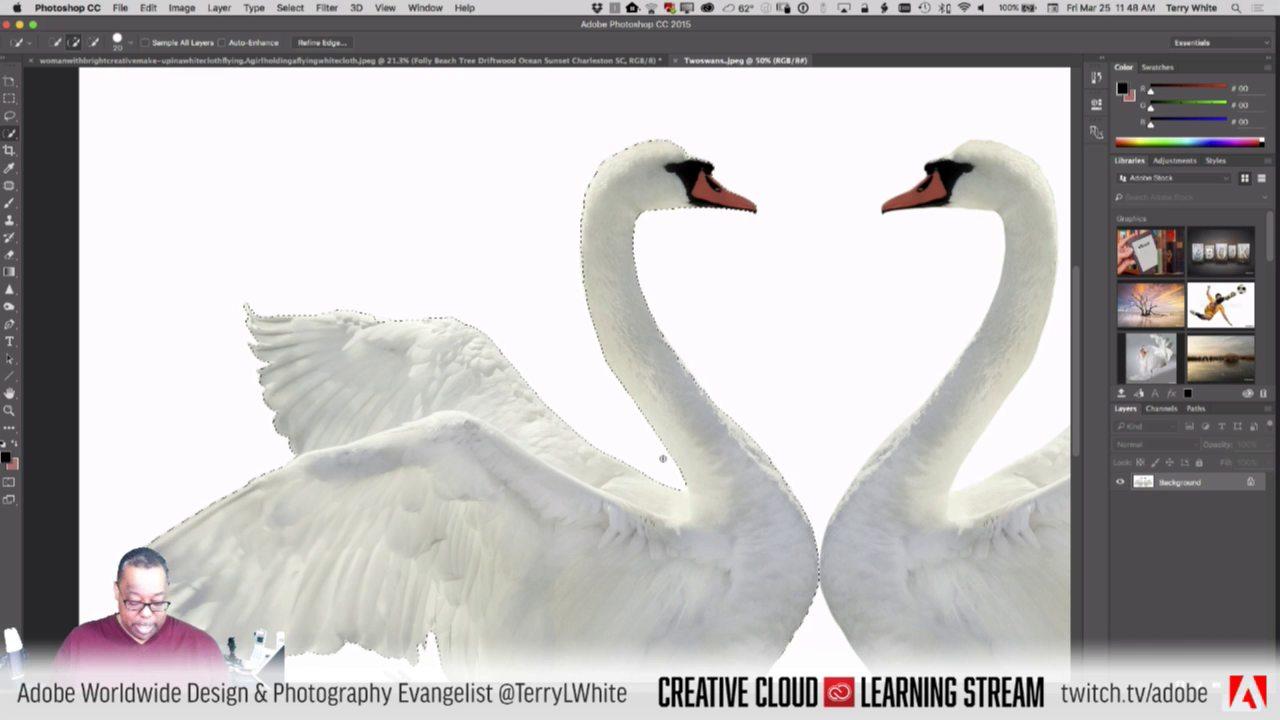
Examine the feather edge of the left swan's neck up close with the selection outline hidden, and return to the whole image
{"action": "key", "text": "super+minus"}
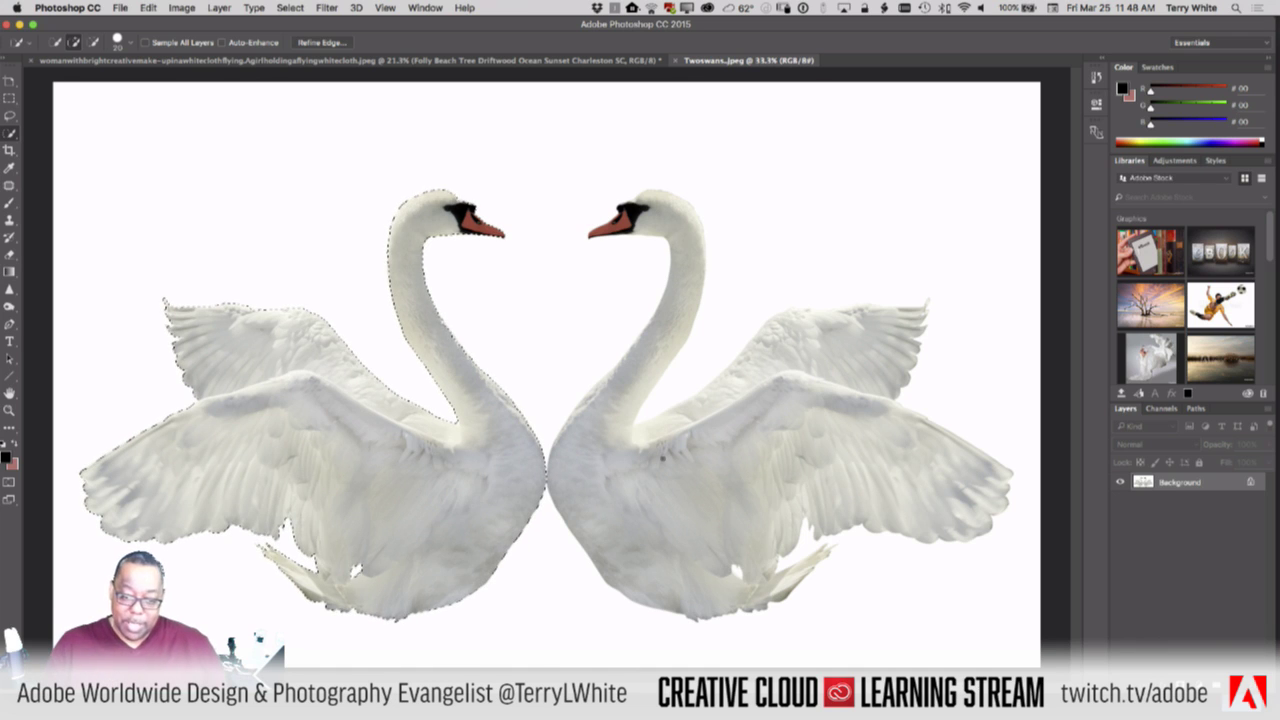
{"action": "key", "text": "z"}
{"action": "left_click_drag", "start_coordinate": [463, 329], "coordinate": [517, 380]}
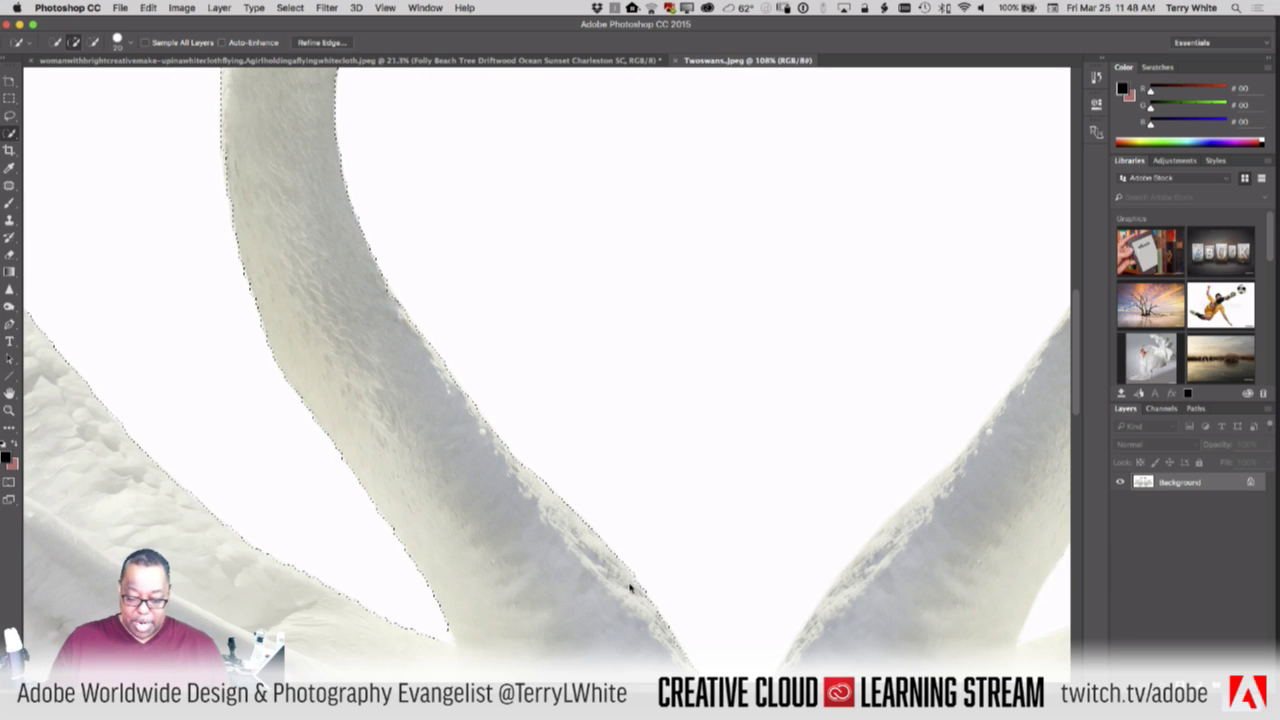
{"action": "key", "text": "super+d"}
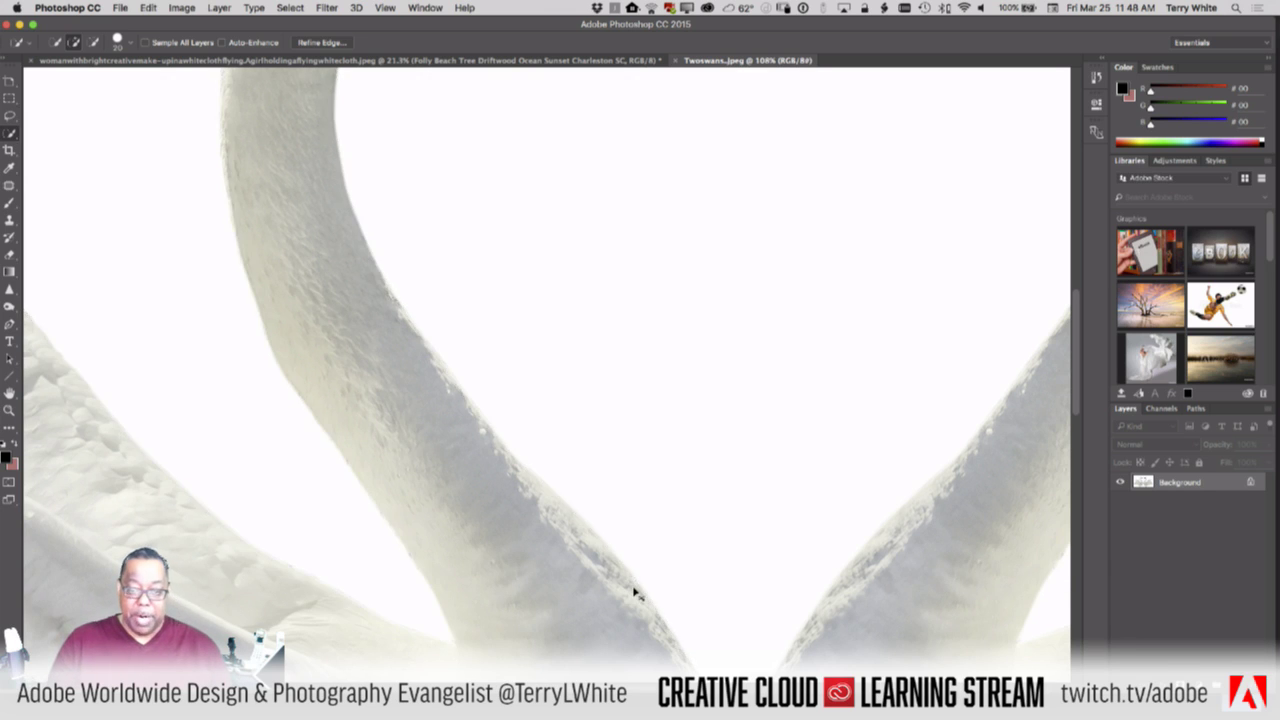
{"action": "key", "text": "super+0"}
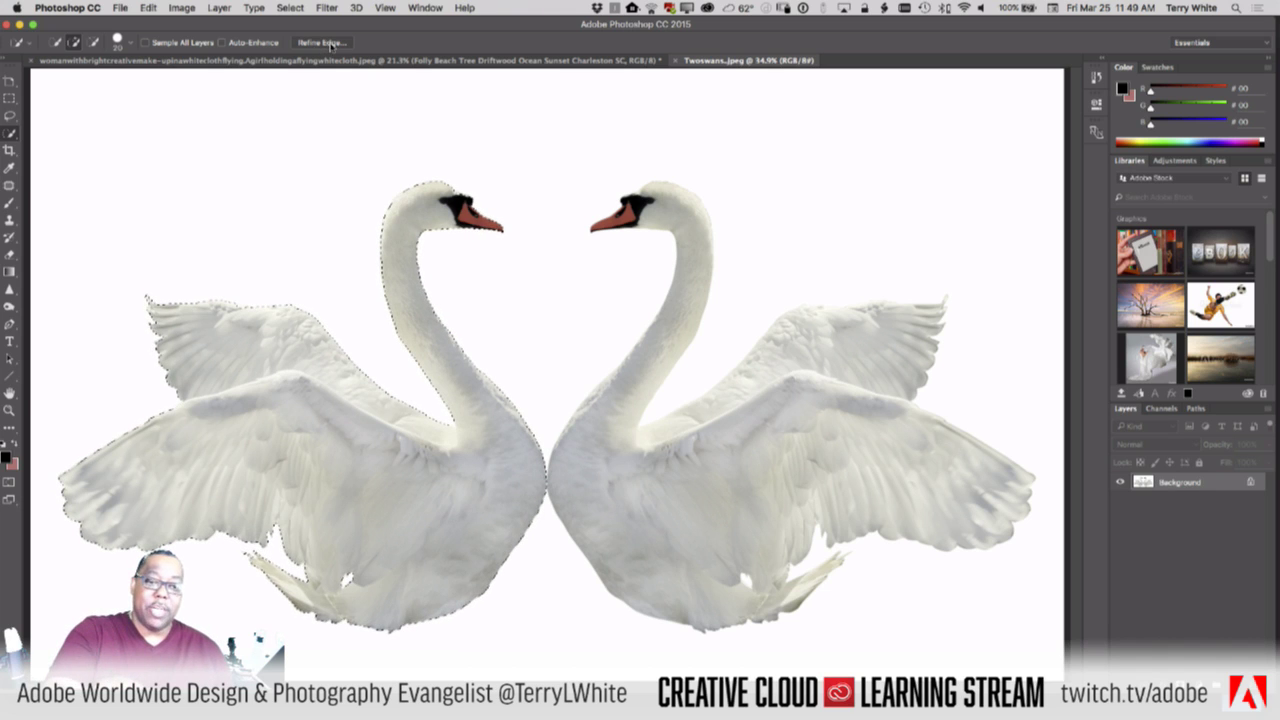
Open Refine Edge for the swan selection, compare the Marching Ants and Overlay views, and set the preview to On Black
{"action": "left_click", "coordinate": [328, 43]}
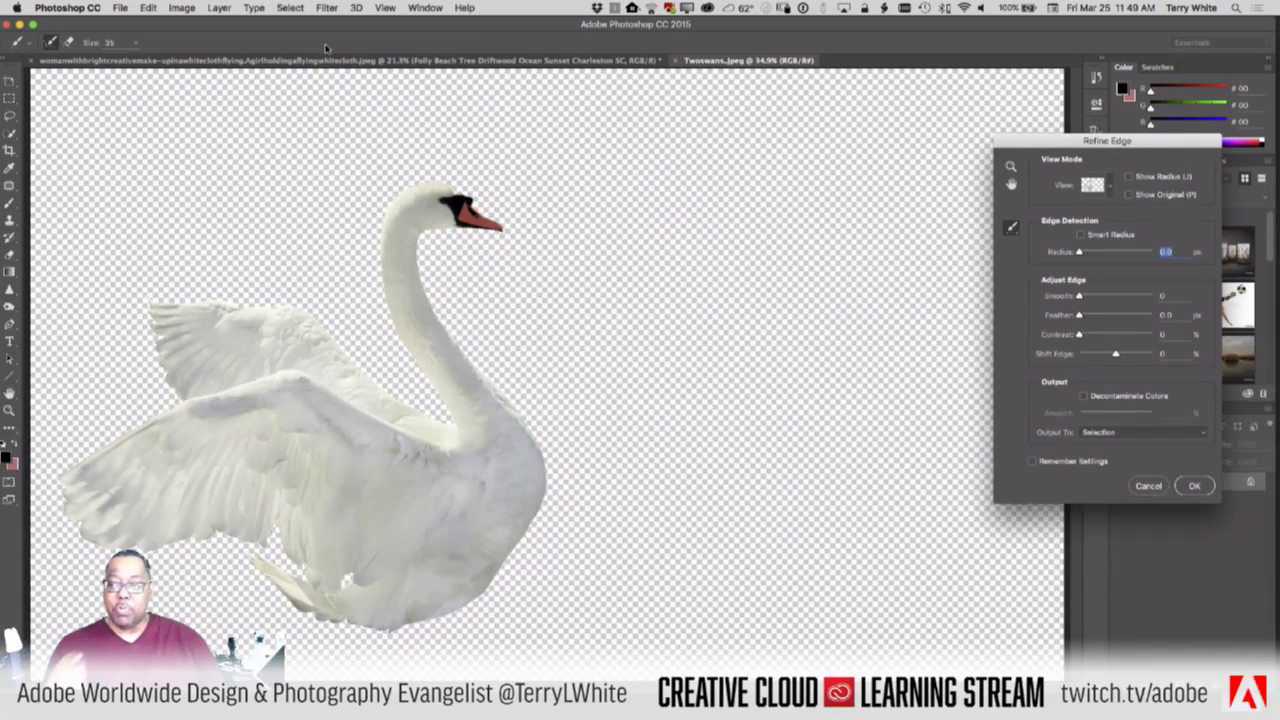
{"action": "left_click_drag", "start_coordinate": [1124, 145], "coordinate": [733, 160]}
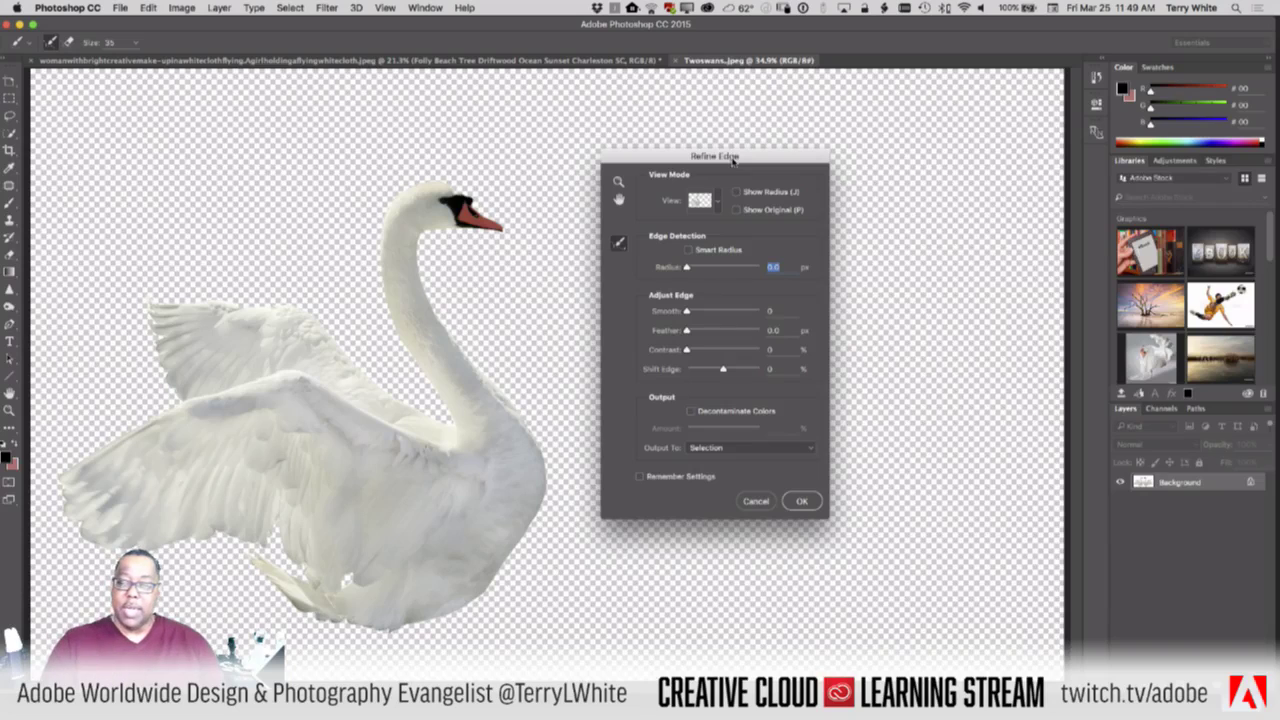
{"action": "left_click", "coordinate": [718, 200]}
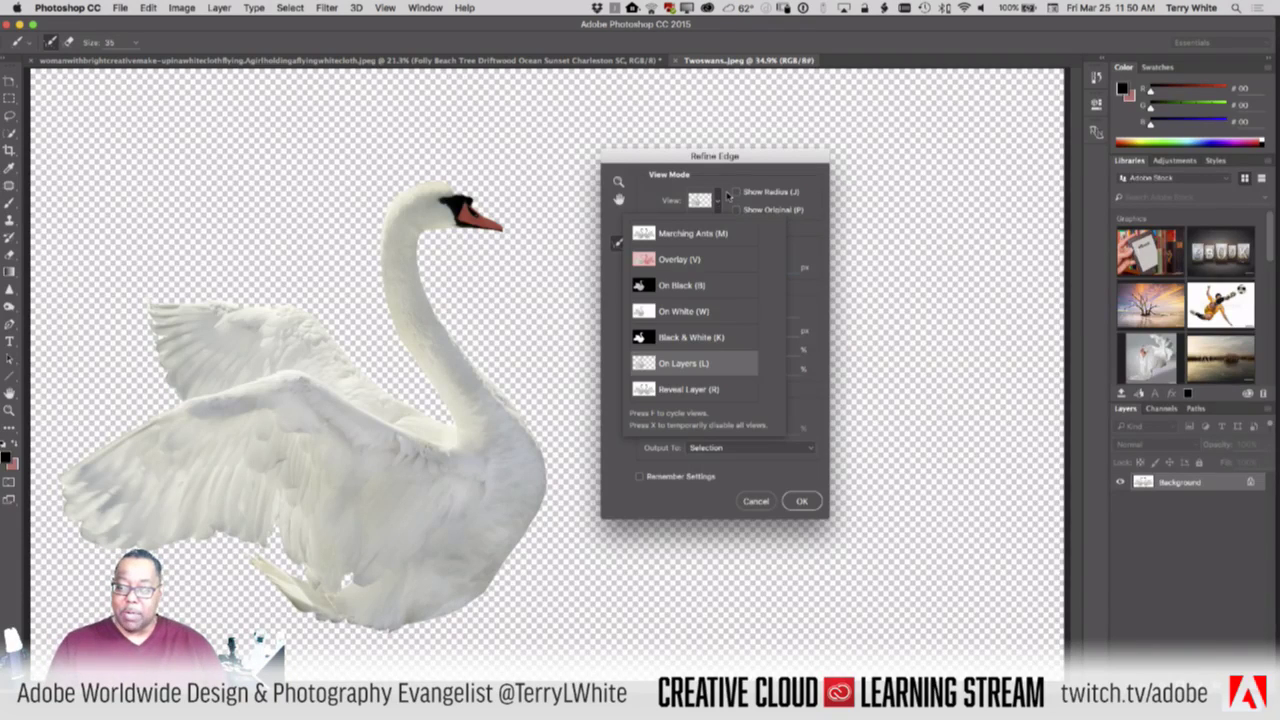
{"action": "left_click", "coordinate": [712, 234]}
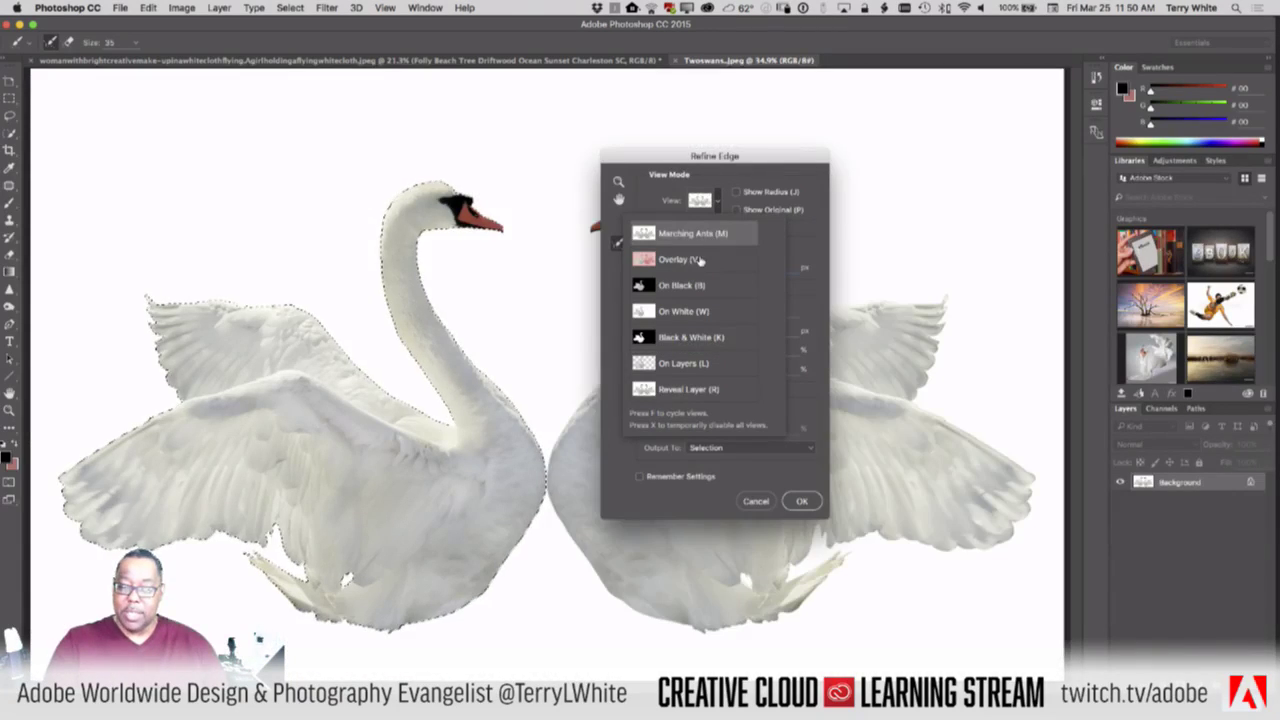
{"action": "left_click", "coordinate": [700, 260]}
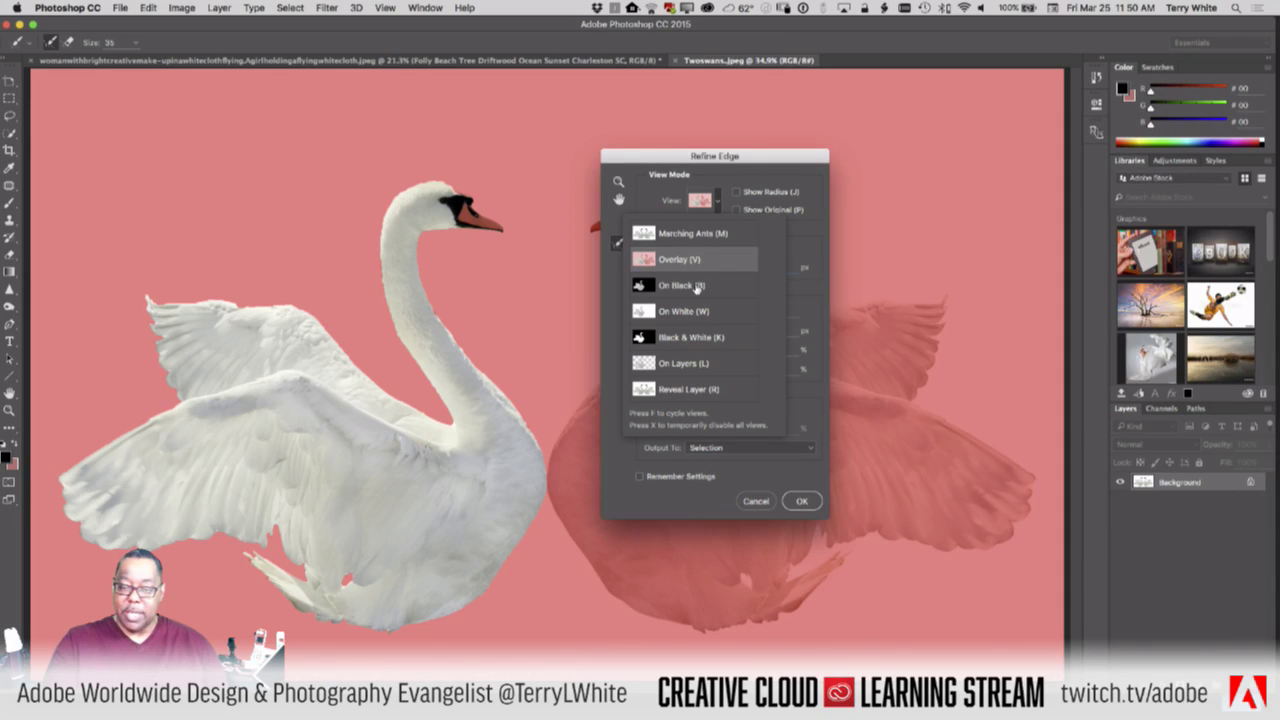
{"action": "left_click", "coordinate": [698, 287]}
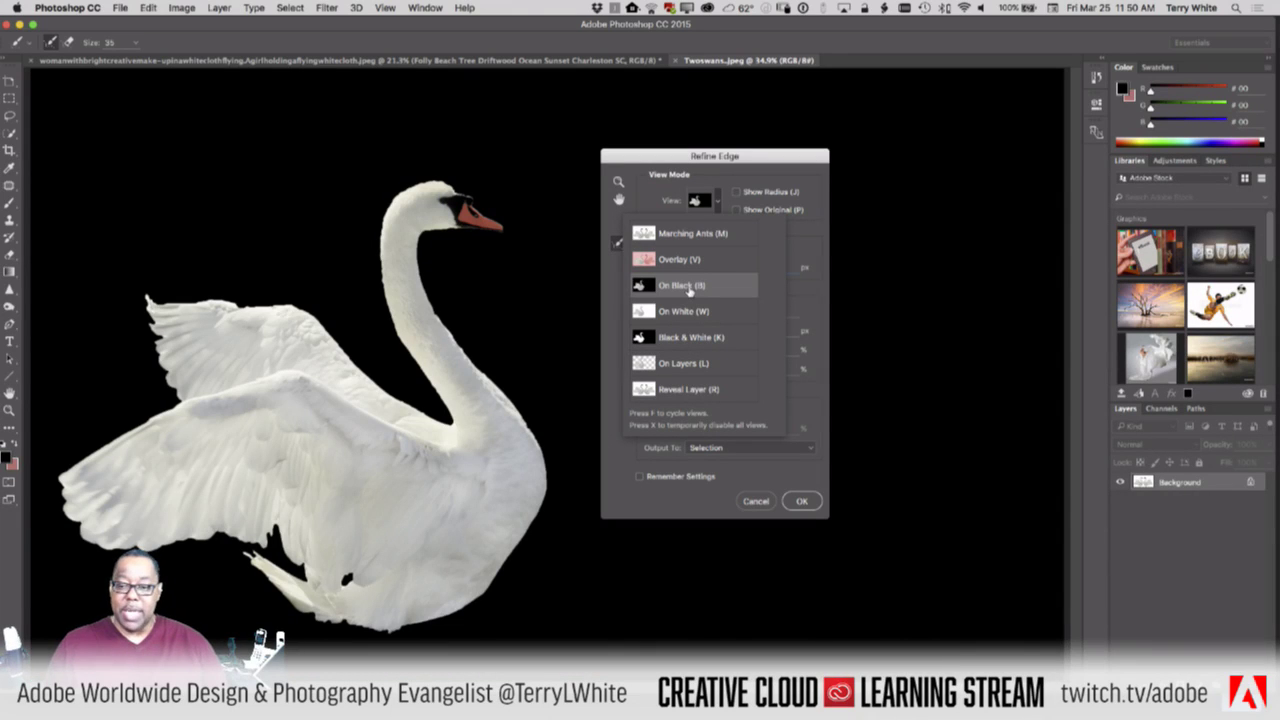
{"action": "left_click", "coordinate": [689, 288]}
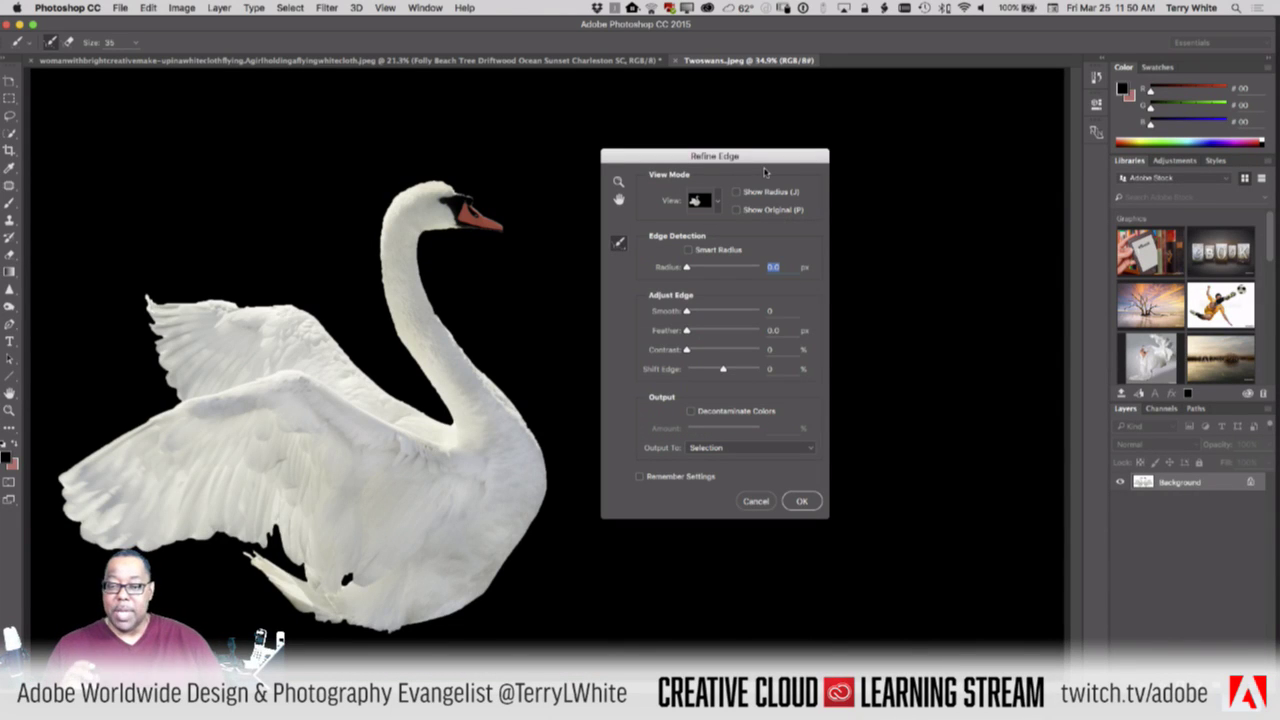
Enable Smart Radius for the edge detection and set the radius to 2.9 px
{"action": "left_click", "coordinate": [688, 251]}
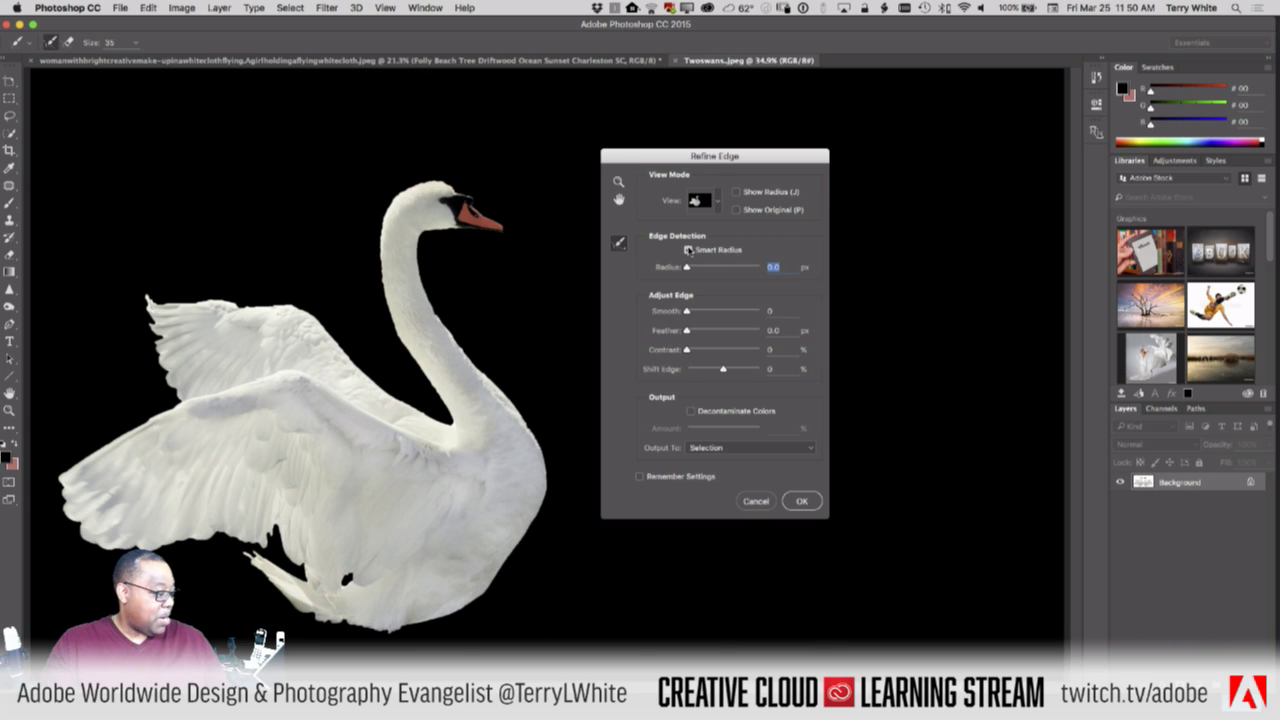
{"action": "left_click", "coordinate": [688, 250]}
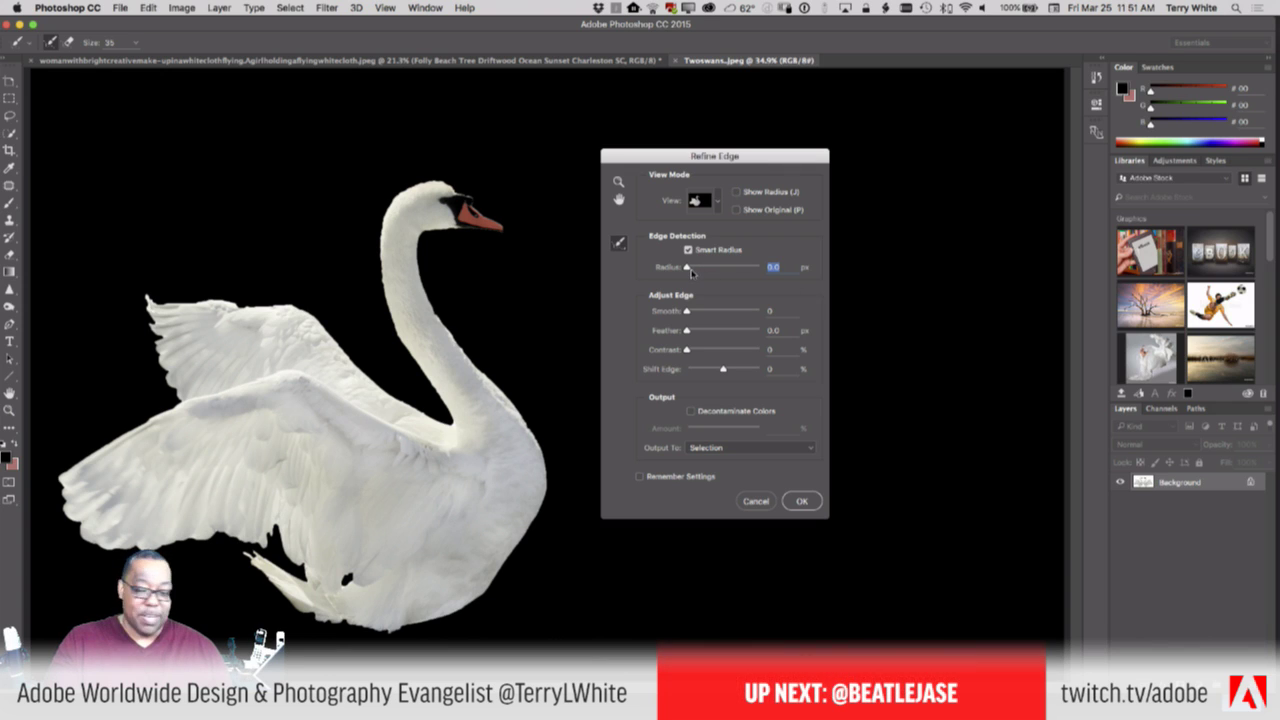
{"action": "left_click_drag", "start_coordinate": [690, 273], "coordinate": [697, 272]}
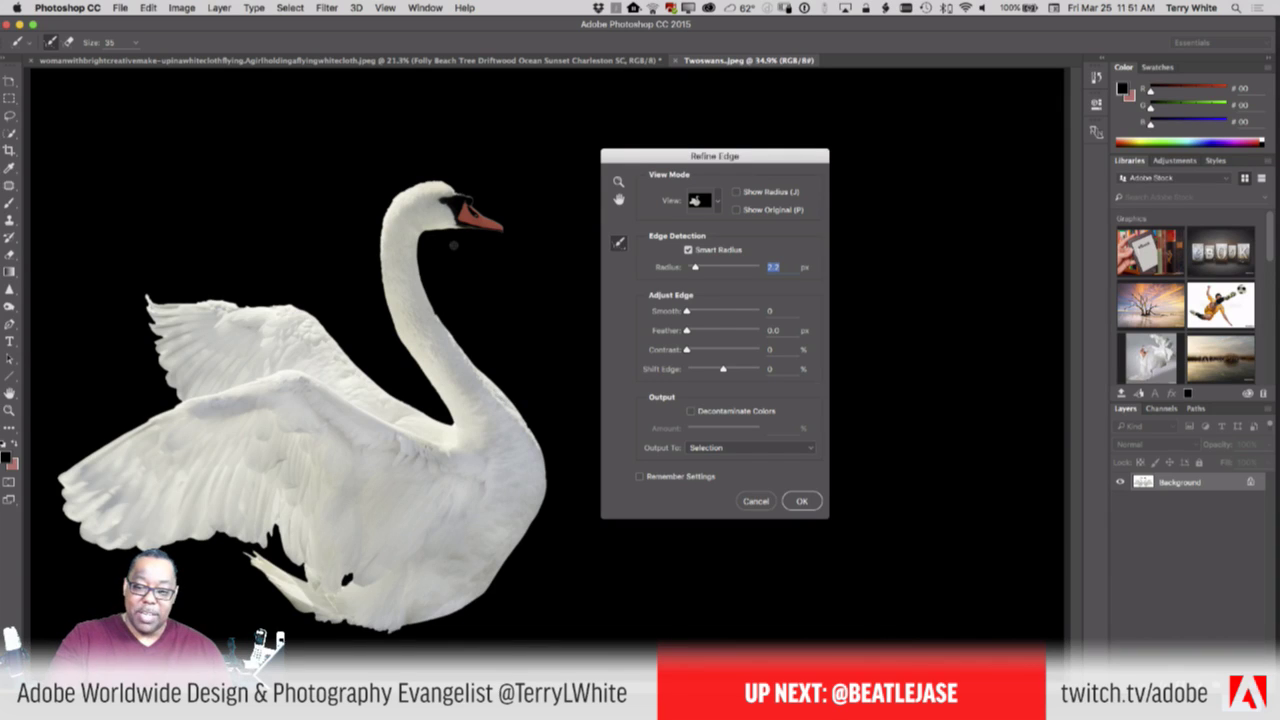
{"action": "left_click_drag", "start_coordinate": [696, 269], "coordinate": [699, 269]}
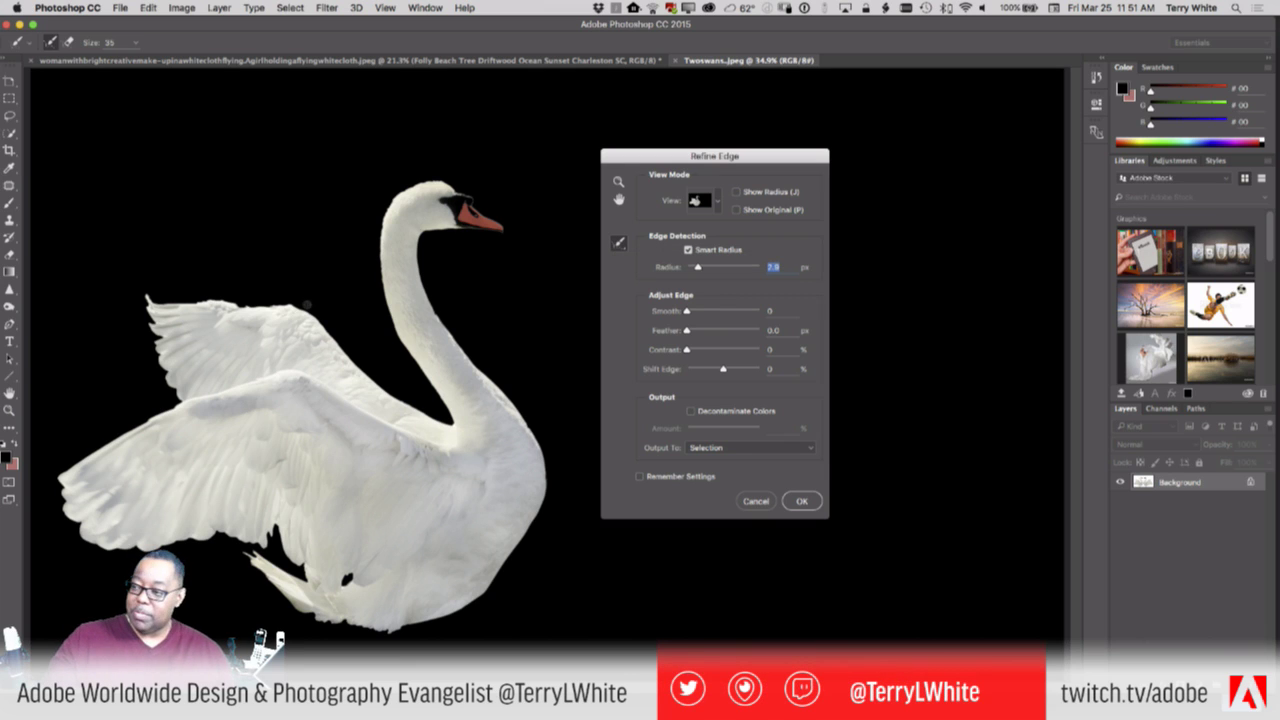
Set the Refine Radius brush size to 150 for working on the swan's wing edge
{"action": "key", "text": "bracketright"}
{"action": "key", "text": "bracketright"}
{"action": "key", "text": "bracketright"}
{"action": "key", "text": "bracketright"}
{"action": "key", "text": "bracketright"}
{"action": "key", "text": "bracketright"}
{"action": "key", "text": "bracketright"}
{"action": "key", "text": "bracketright"}
{"action": "key", "text": "bracketright"}
{"action": "key", "text": "bracketright"}
{"action": "key", "text": "bracketright"}
{"action": "key", "text": "bracketright"}
{"action": "key", "text": "bracketright"}
{"action": "key", "text": "bracketleft"}
{"action": "key", "text": "bracketleft"}
{"action": "key", "text": "bracketleft"}
{"action": "key", "text": "bracketleft"}
{"action": "key", "text": "bracketleft"}
{"action": "key", "text": "bracketleft"}
{"action": "key", "text": "bracketleft"}
{"action": "key", "text": "bracketleft"}
{"action": "key", "text": "bracketleft"}
{"action": "key", "text": "bracketleft"}
{"action": "key", "text": "bracketleft"}
{"action": "key", "text": "bracketleft"}
{"action": "key", "text": "bracketleft"}
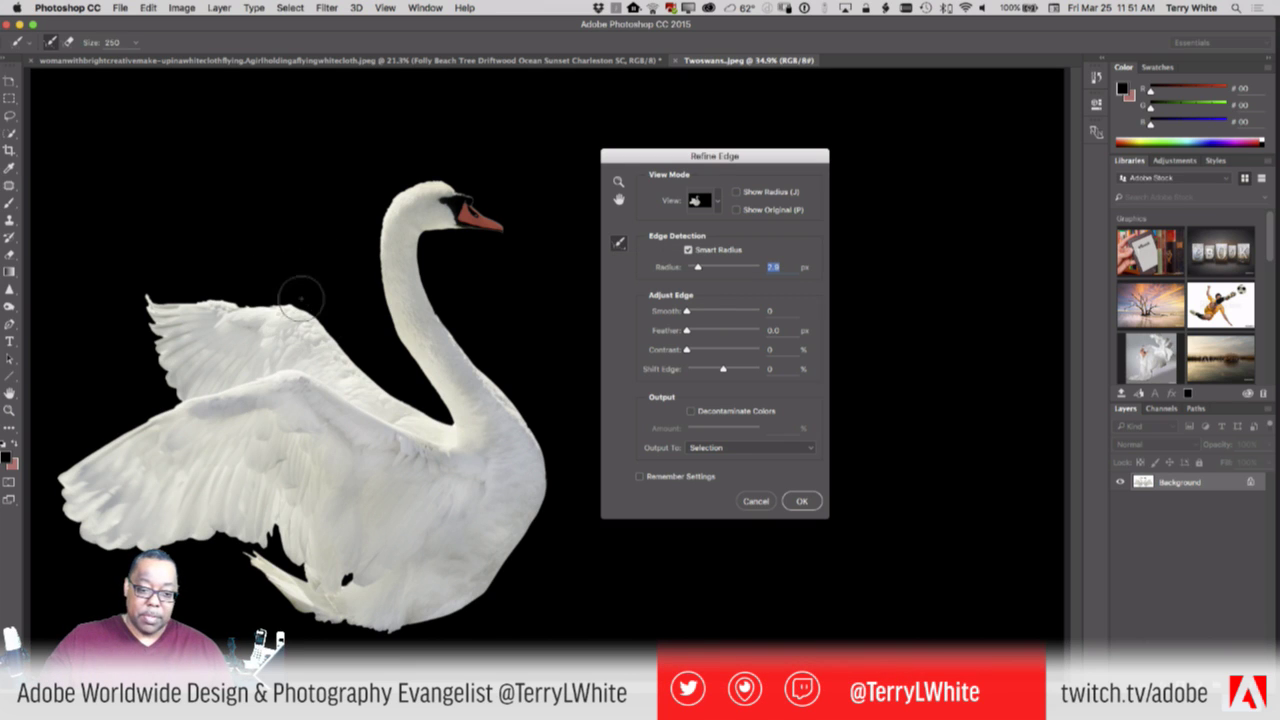
{"action": "key", "text": "bracketright"}
{"action": "key", "text": "bracketright"}
{"action": "key", "text": "bracketright"}
{"action": "key", "text": "bracketright"}
{"action": "key", "text": "bracketright"}
{"action": "key", "text": "bracketright"}
{"action": "key", "text": "bracketright"}
{"action": "key", "text": "bracketleft"}
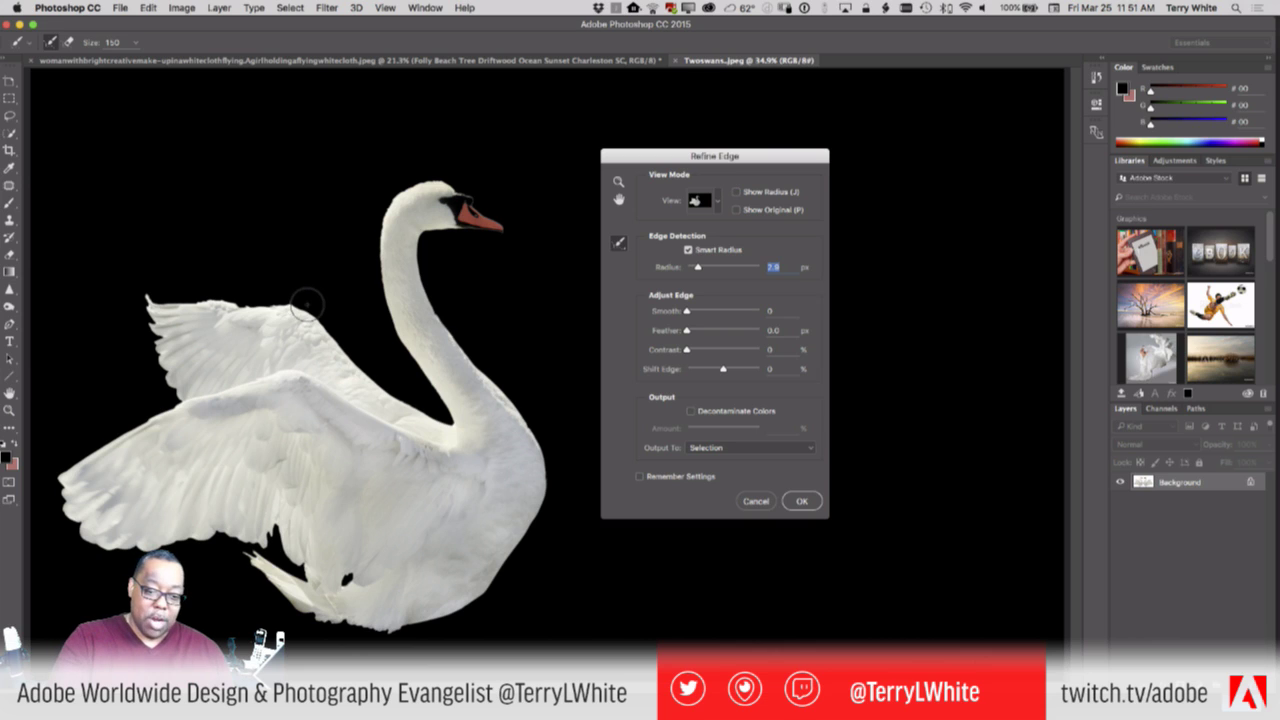
Brush Refine Radius over the swan's rear wing edge, the gaps near its tail and the underside of its belly
{"action": "left_click_drag", "start_coordinate": [307, 304], "coordinate": [143, 297]}
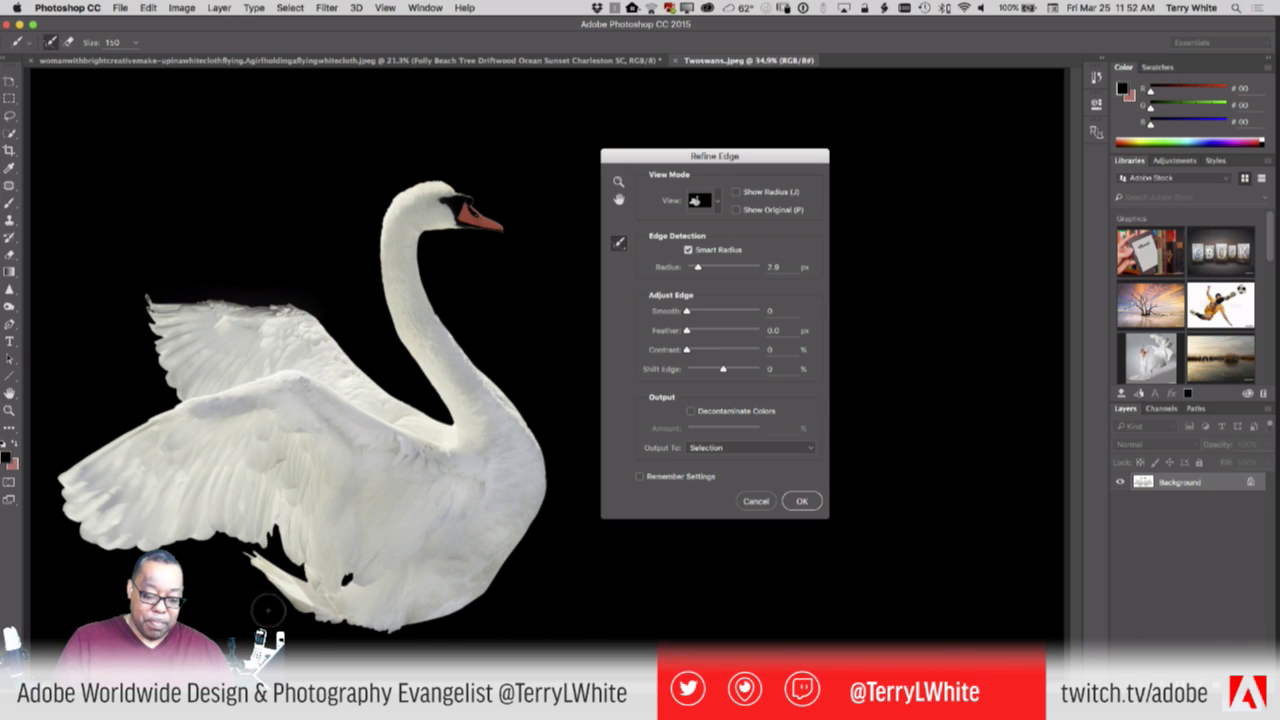
{"action": "mouse_move", "coordinate": [267, 597]}
{"action": "left_mouse_down"}
{"action": "mouse_move", "coordinate": [246, 557]}
{"action": "mouse_move", "coordinate": [276, 563]}
{"action": "mouse_move", "coordinate": [272, 536]}
{"action": "mouse_move", "coordinate": [308, 579]}
{"action": "left_mouse_up"}
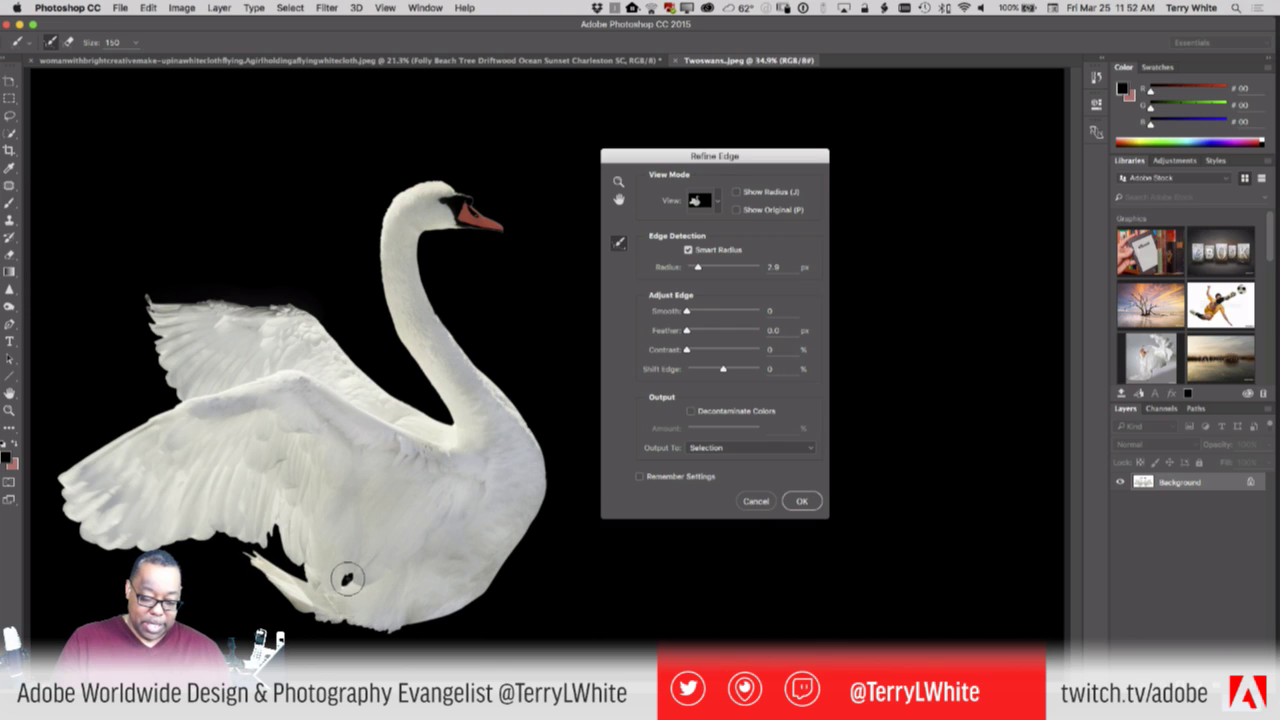
{"action": "left_click", "coordinate": [345, 582]}
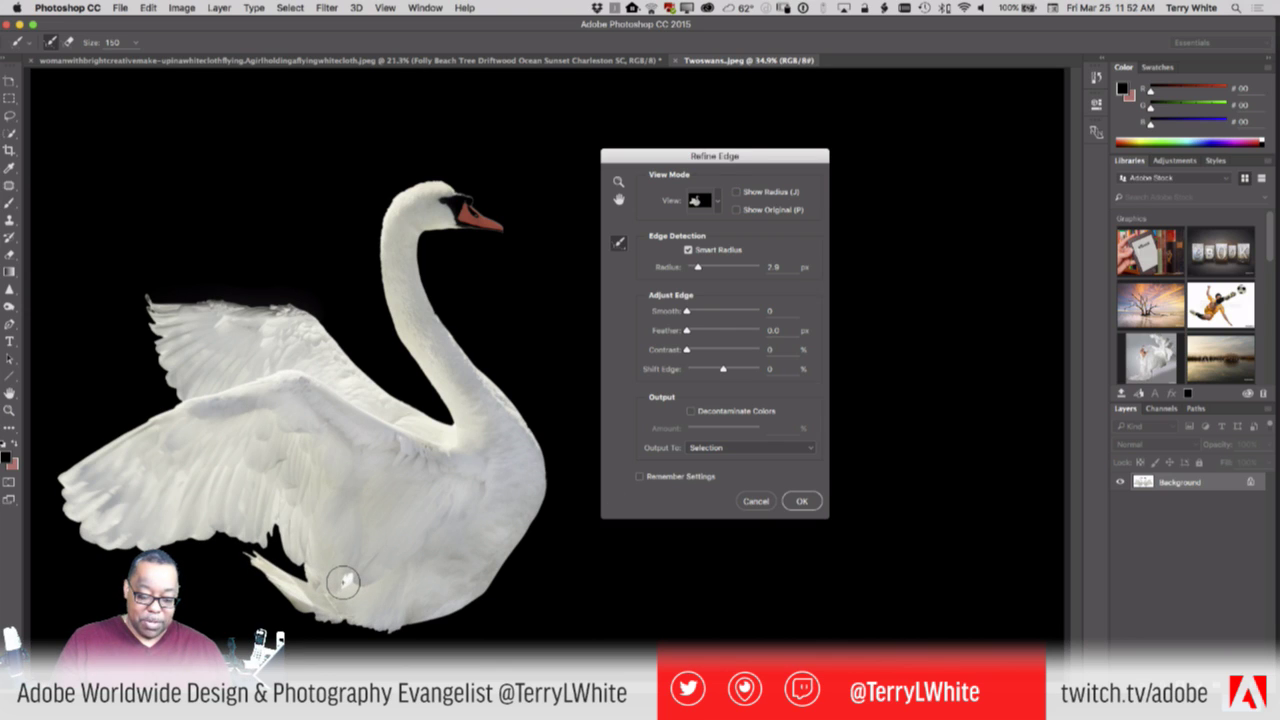
{"action": "left_click", "coordinate": [391, 629]}
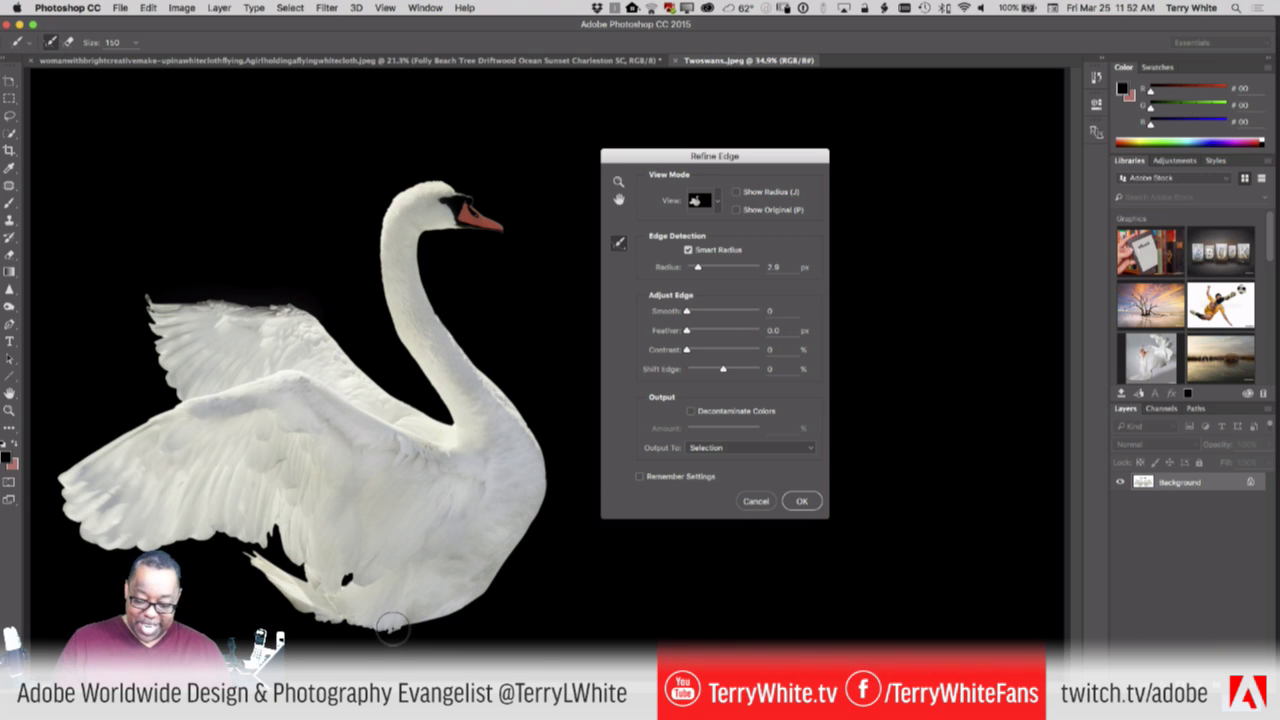
{"action": "mouse_move", "coordinate": [488, 600]}
{"action": "left_mouse_down"}
{"action": "mouse_move", "coordinate": [391, 636]}
{"action": "mouse_move", "coordinate": [320, 636]}
{"action": "left_mouse_up"}
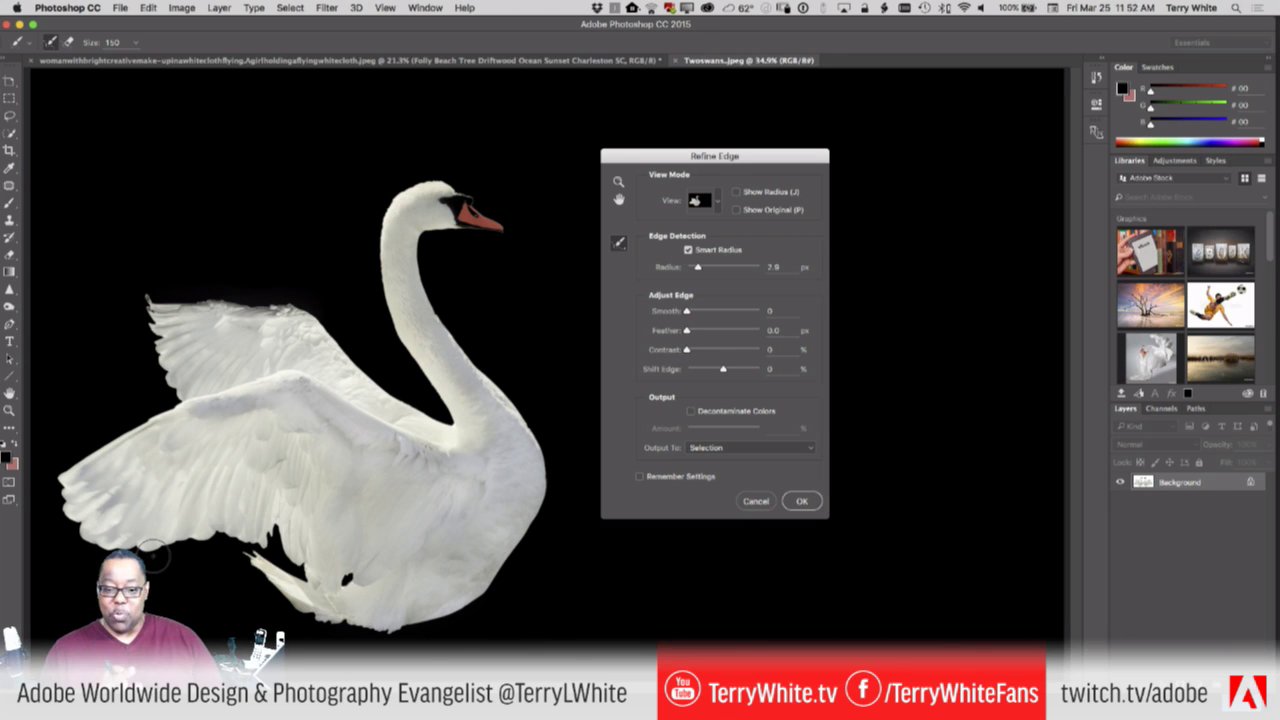
Output the refined swan selection as a New Layer with Layer Mask
{"action": "left_click", "coordinate": [810, 449]}
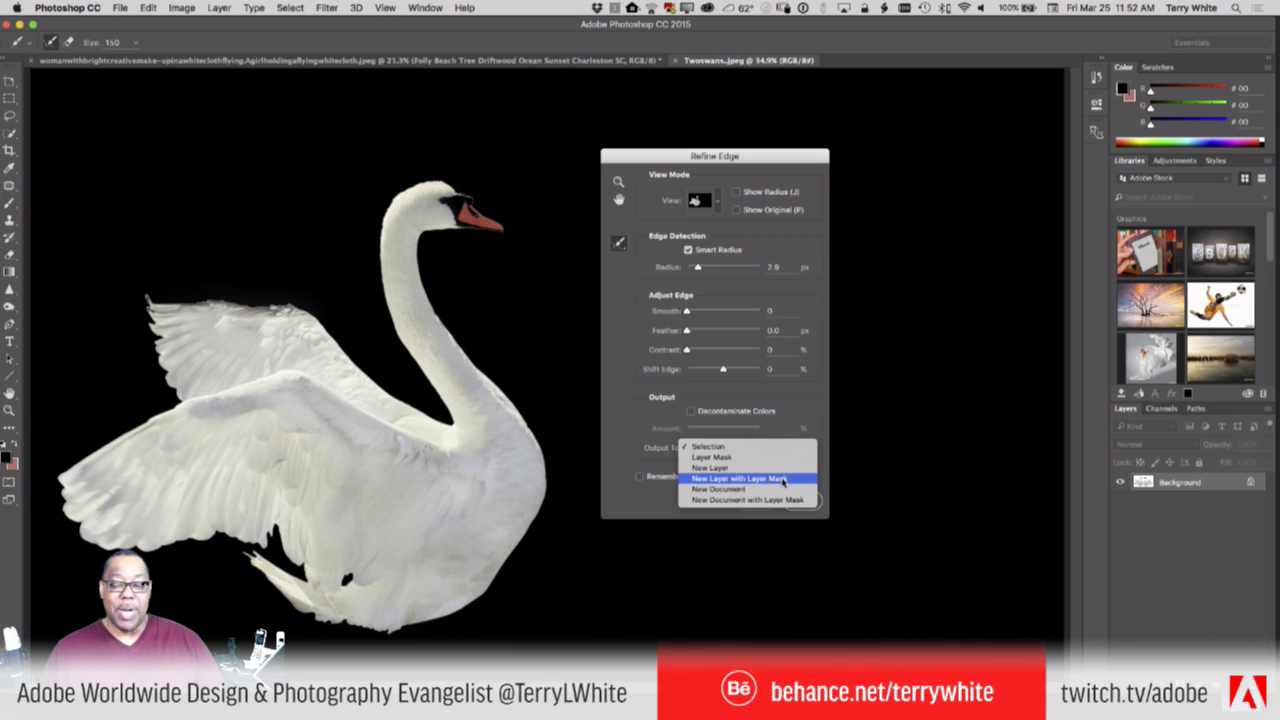
{"action": "left_click", "coordinate": [783, 479]}
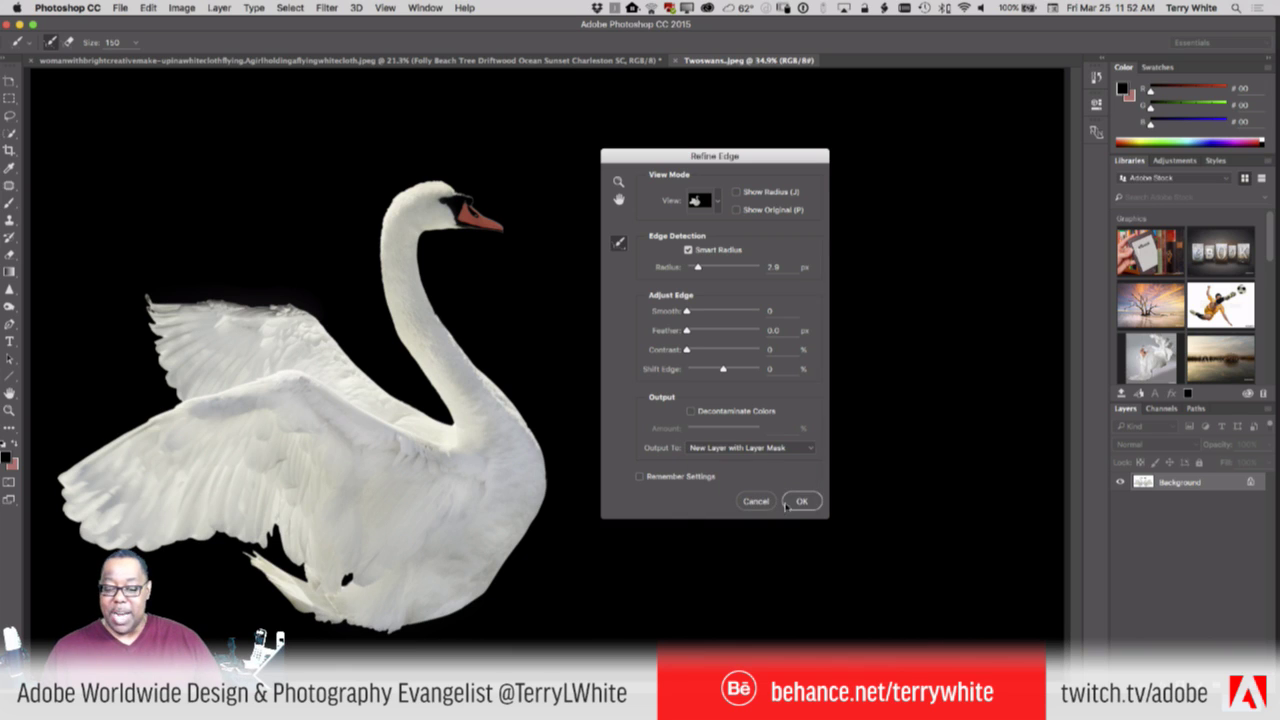
{"action": "left_click", "coordinate": [801, 502]}
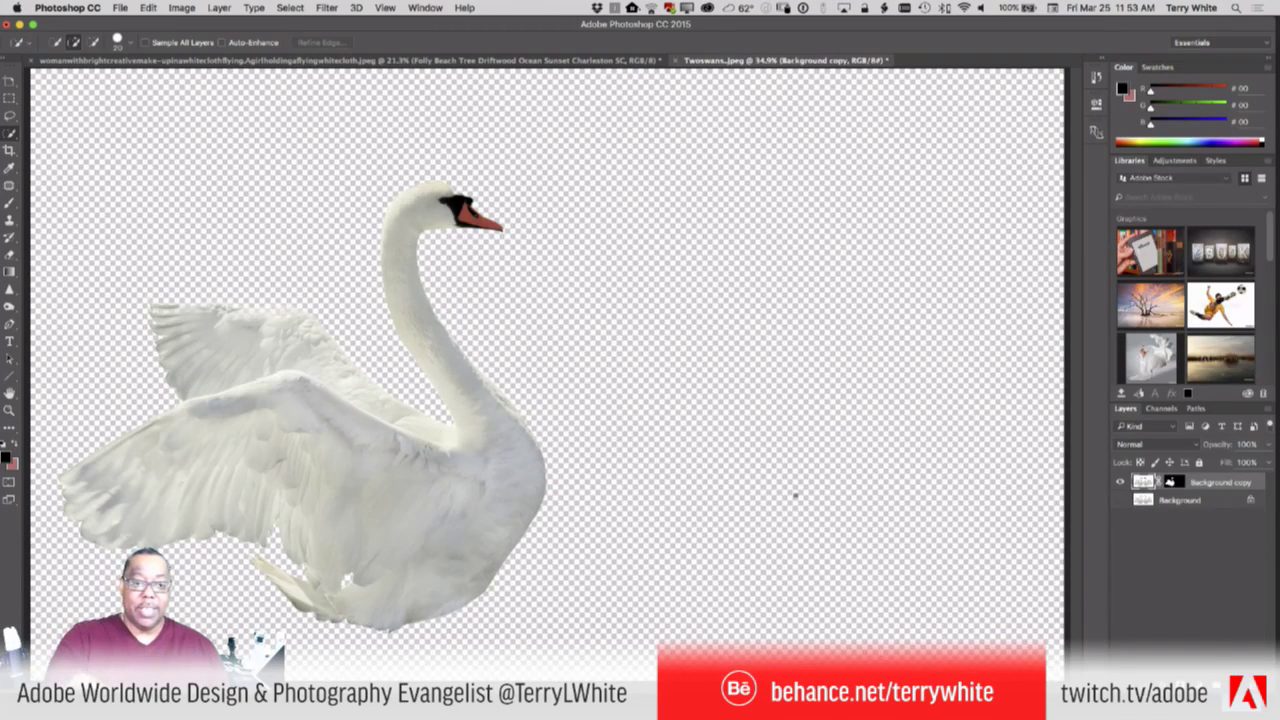
Transfer the masked swan into the beach composite and place it on the beach beside the woman's flowing dress
{"action": "left_click", "coordinate": [519, 62]}
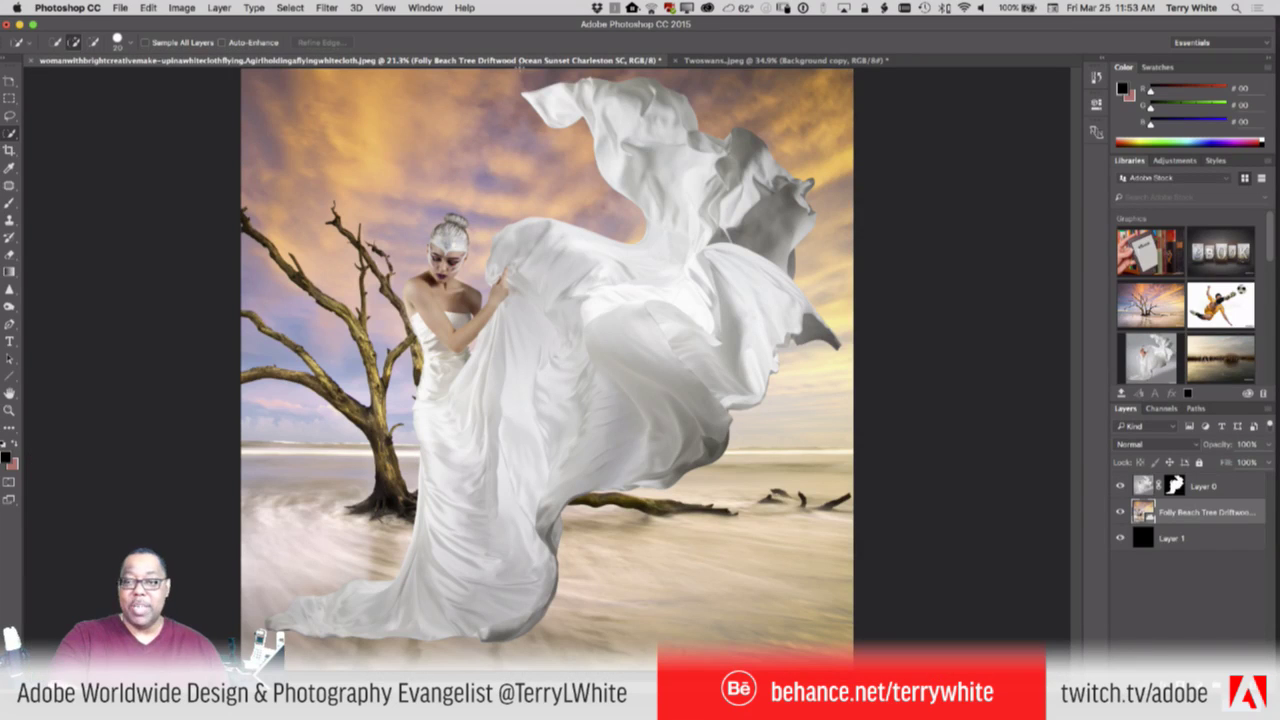
{"action": "left_click", "coordinate": [740, 60]}
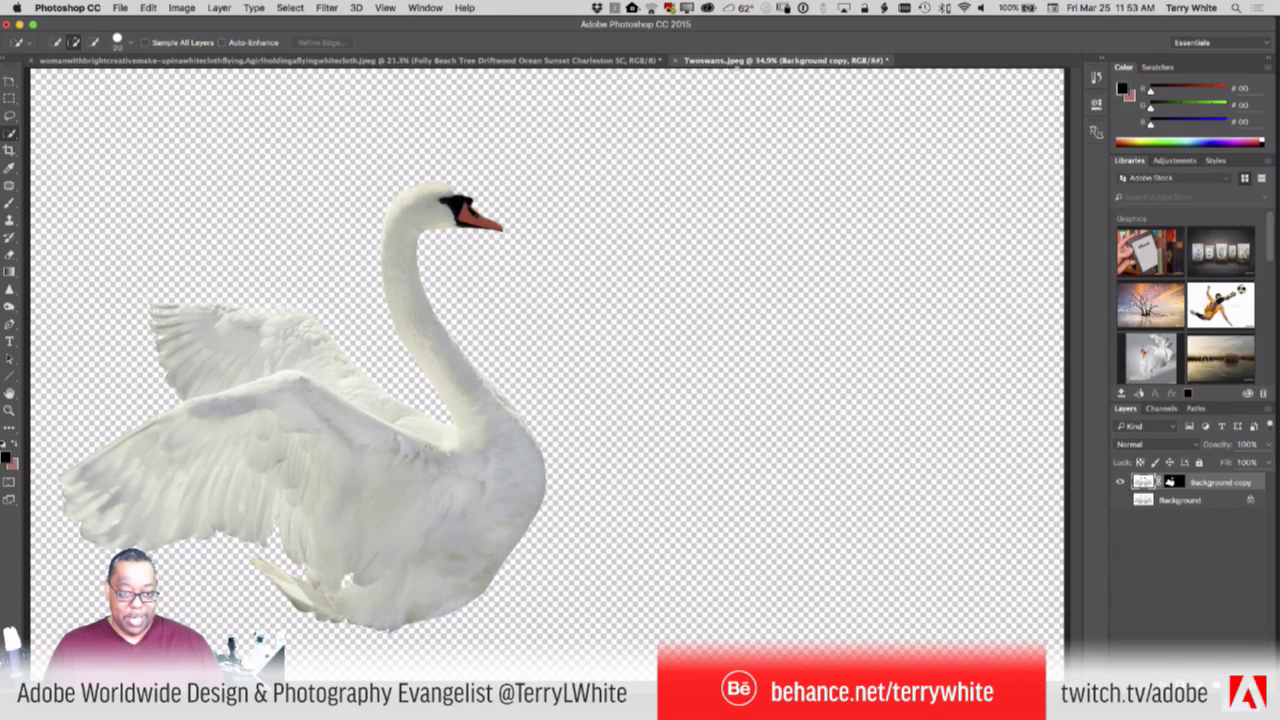
{"action": "key", "text": "v"}
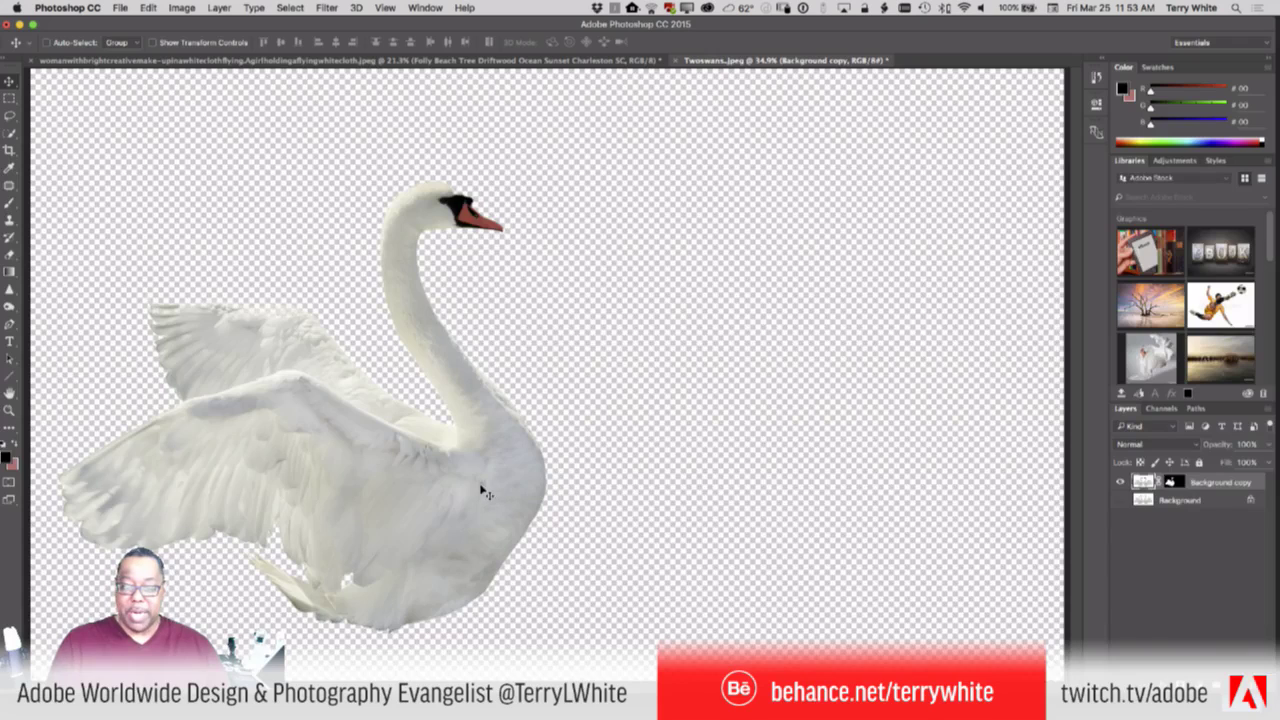
{"action": "left_click_drag", "start_coordinate": [487, 496], "coordinate": [472, 62]}
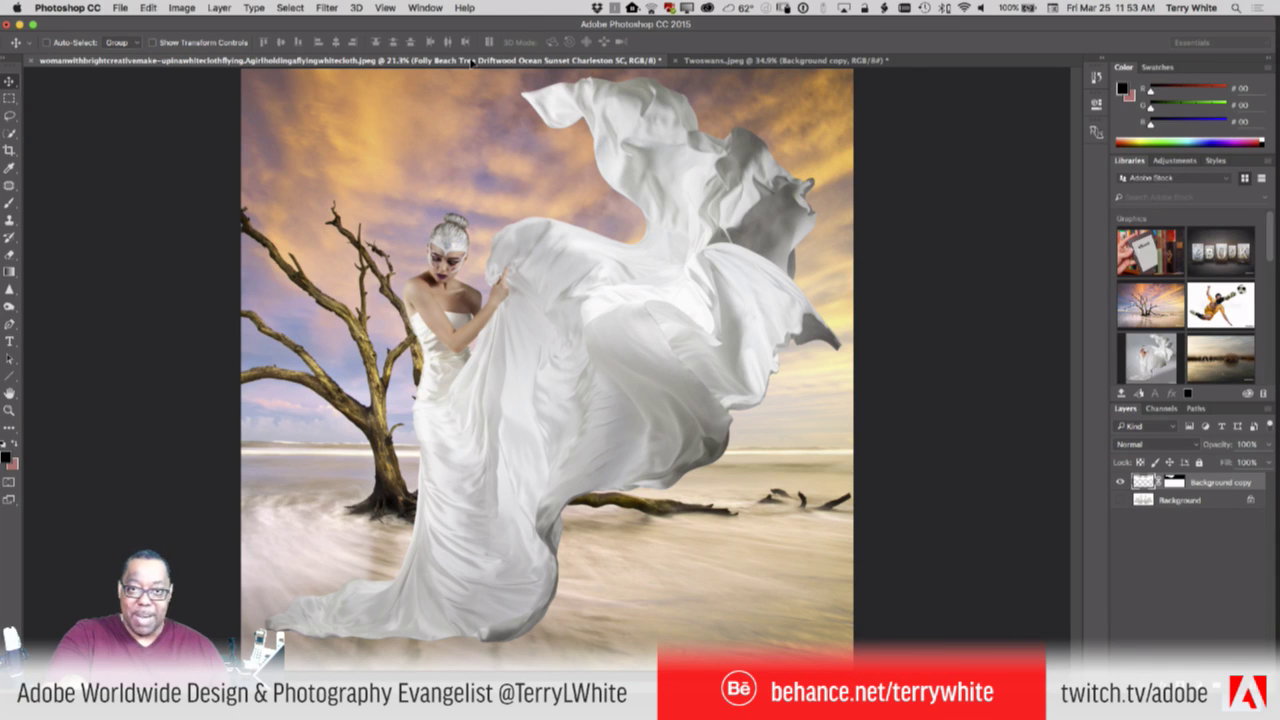
{"action": "left_click_drag", "start_coordinate": [470, 62], "coordinate": [572, 393]}
{"action": "left_click_drag", "start_coordinate": [627, 535], "coordinate": [648, 568]}
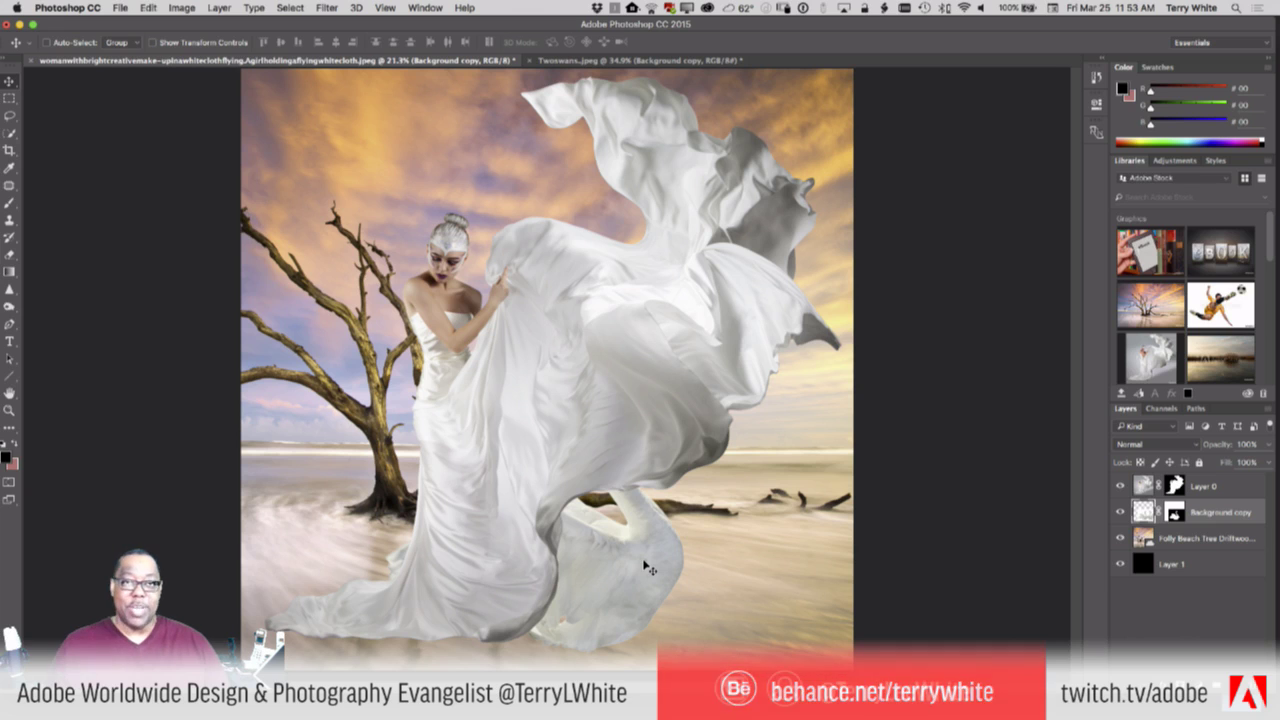
{"action": "left_click_drag", "start_coordinate": [634, 574], "coordinate": [776, 591]}
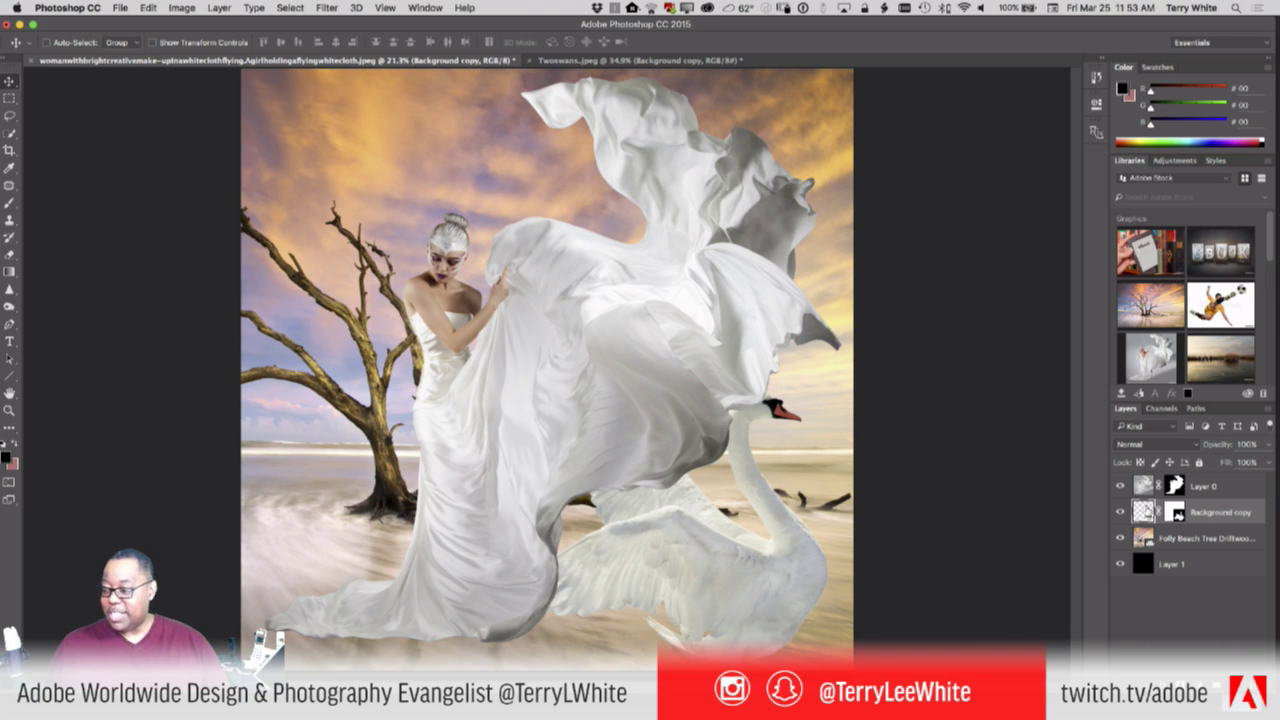
Stack the swan's layer above Layer 0 and scale the swan proportionally to about 58%, placing it beside the dress
{"action": "left_click_drag", "start_coordinate": [1210, 512], "coordinate": [1210, 482]}
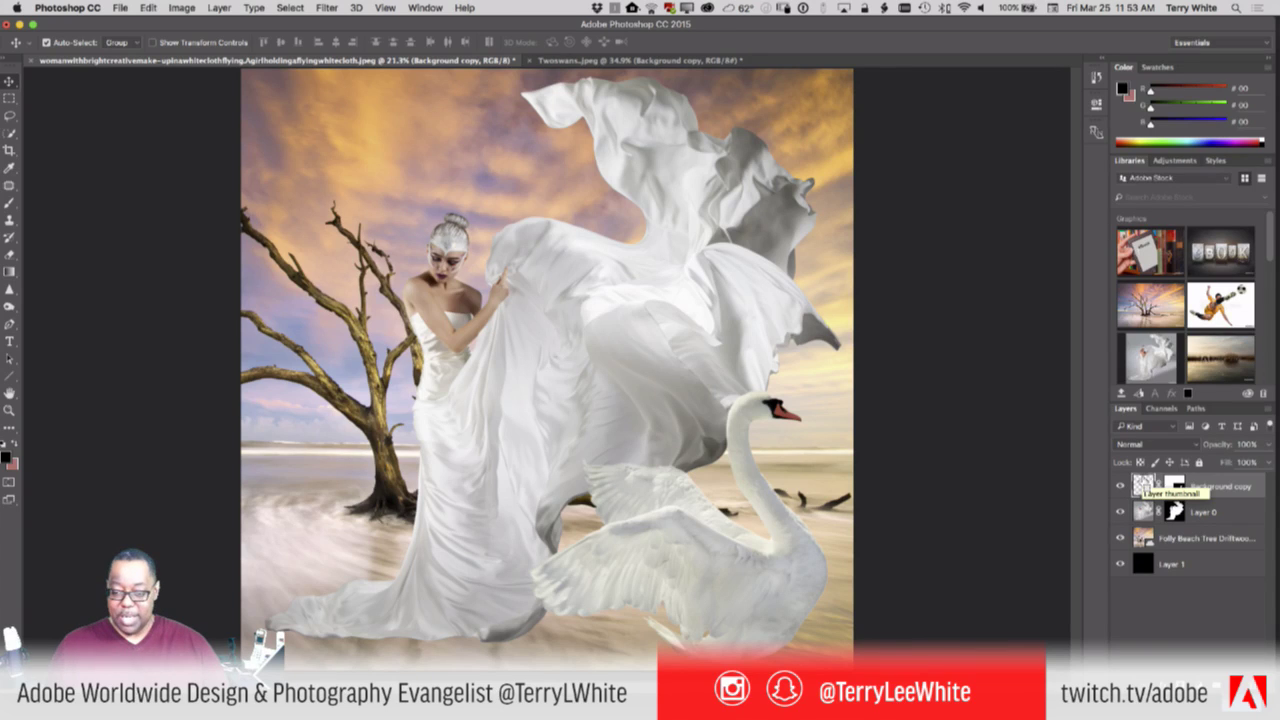
{"action": "key", "text": "super+t"}
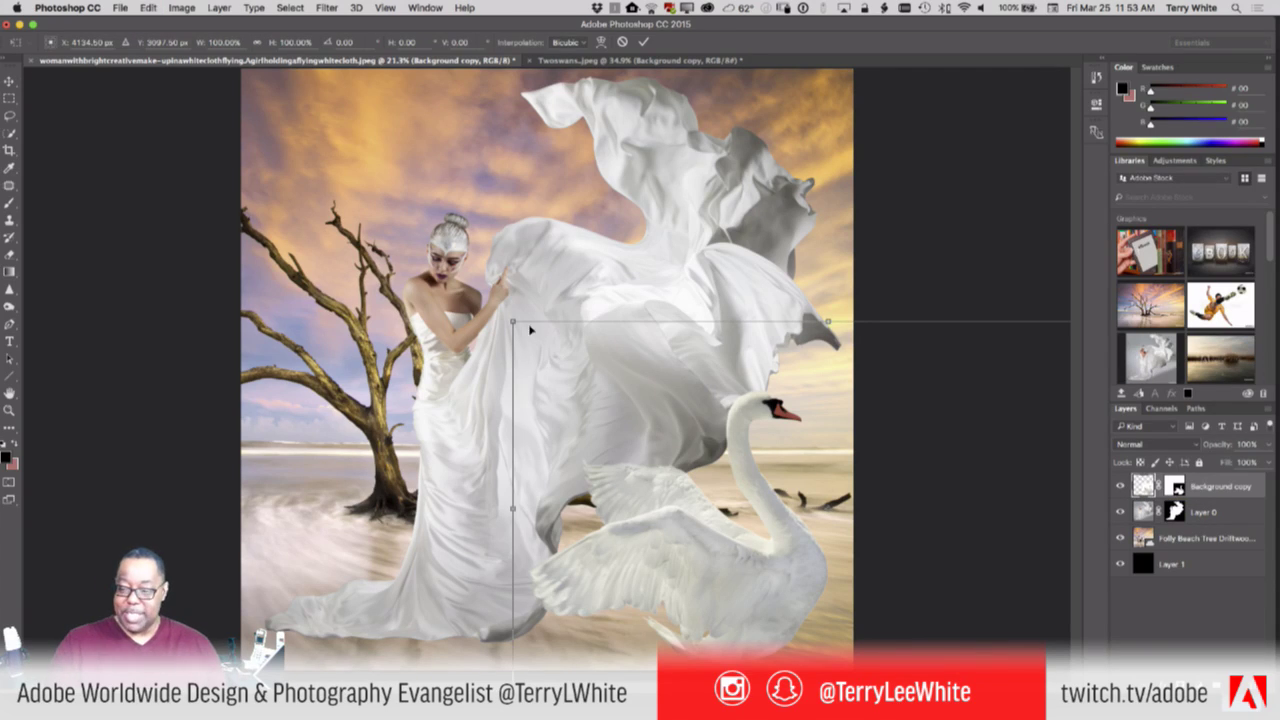
{"action": "left_click_drag", "start_coordinate": [512, 321], "coordinate": [722, 445]}
{"action": "left_click_drag", "start_coordinate": [822, 596], "coordinate": [688, 572]}
{"action": "left_click_drag", "start_coordinate": [585, 430], "coordinate": [633, 472]}
{"action": "left_click_drag", "start_coordinate": [770, 626], "coordinate": [736, 626]}
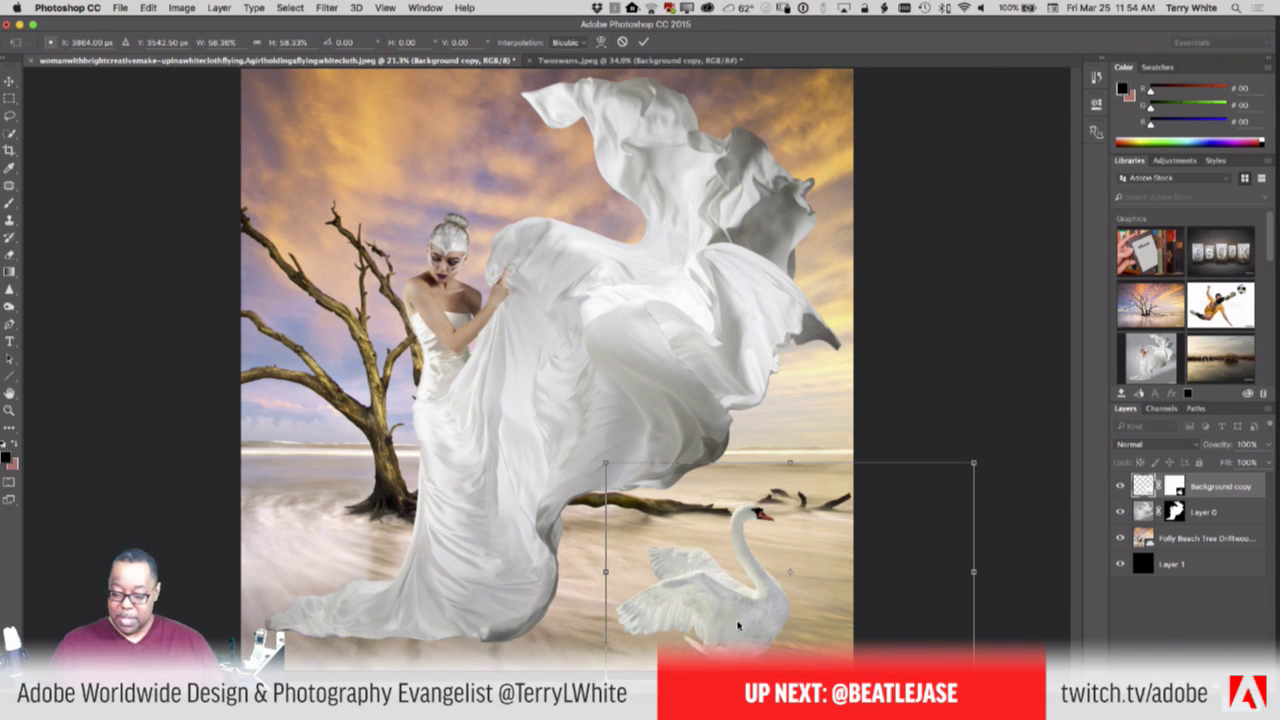
Flip the swan horizontally so it faces the woman, and position it at the image's lower-right edge
{"action": "right_click", "coordinate": [738, 625]}
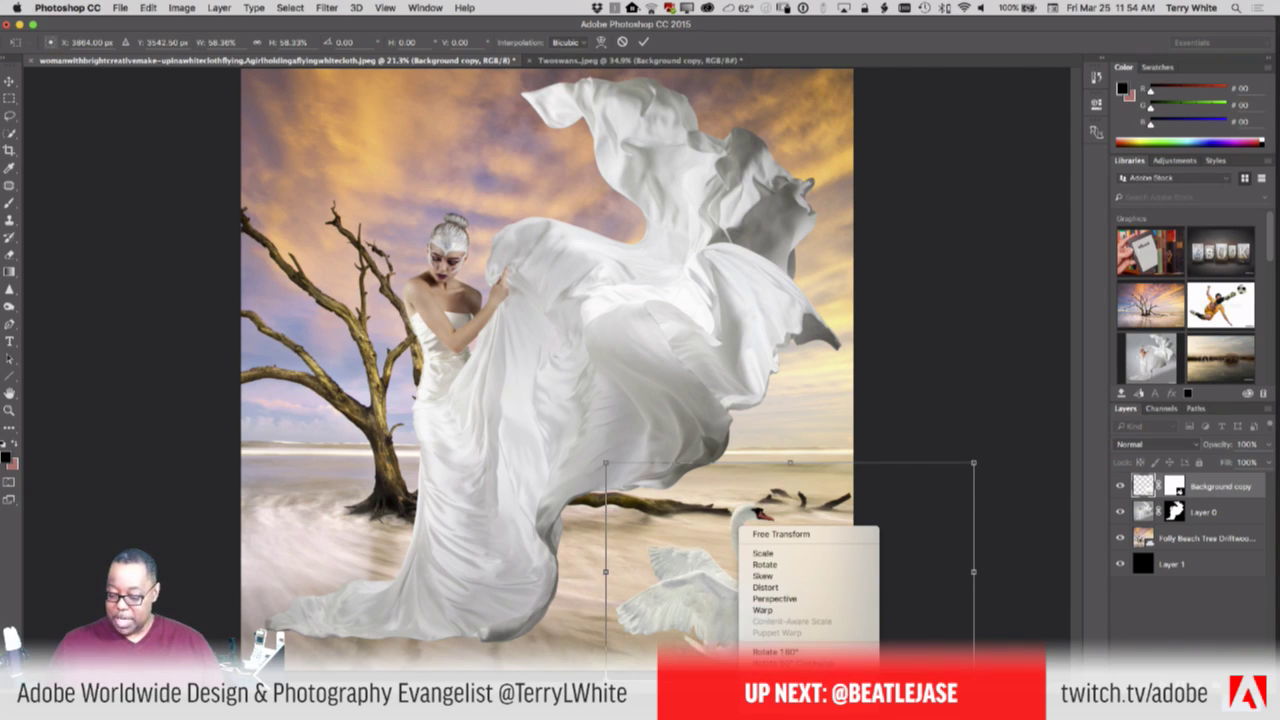
{"action": "left_click", "coordinate": [772, 686]}
{"action": "left_click_drag", "start_coordinate": [825, 632], "coordinate": [795, 632]}
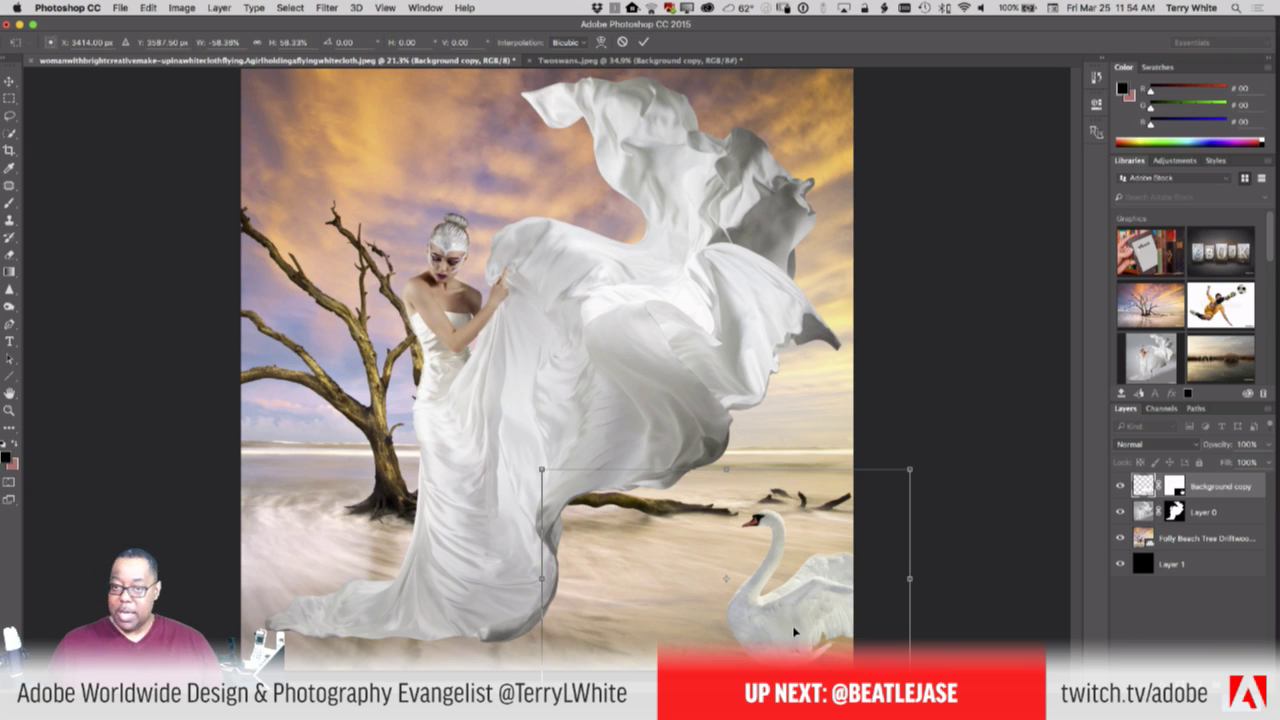
{"action": "key", "text": "Return"}
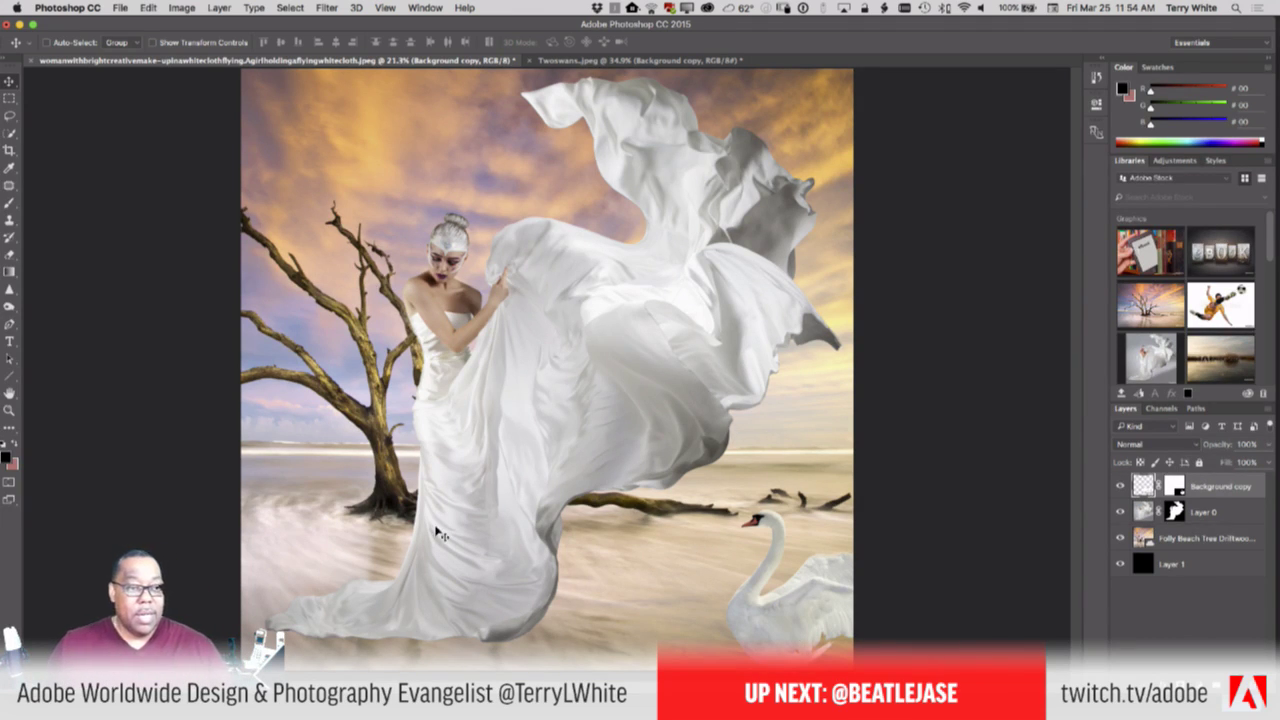
Open artist_jesse_boykins_III.psd from the Adobe Photoshop CC folder in CC Demo Files, and open its jesse_focus_area1 smart object for editing
{"action": "left_click", "coordinate": [118, 7]}
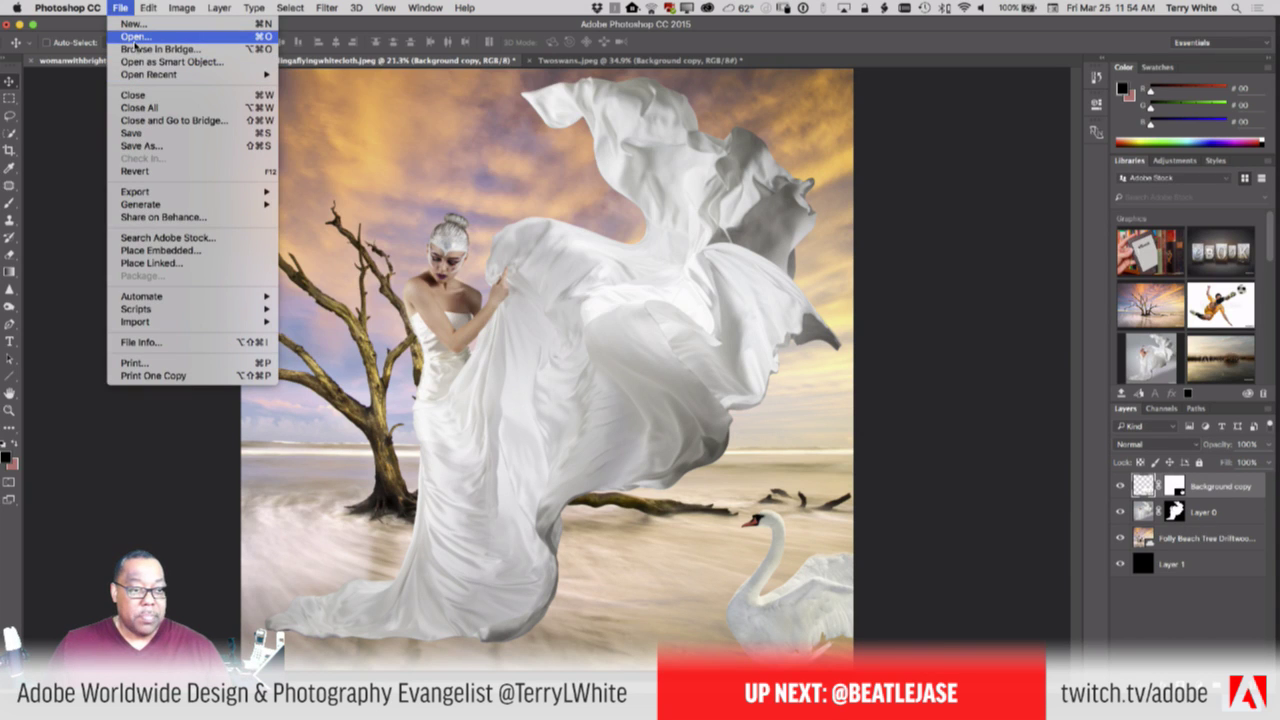
{"action": "left_click", "coordinate": [135, 40]}
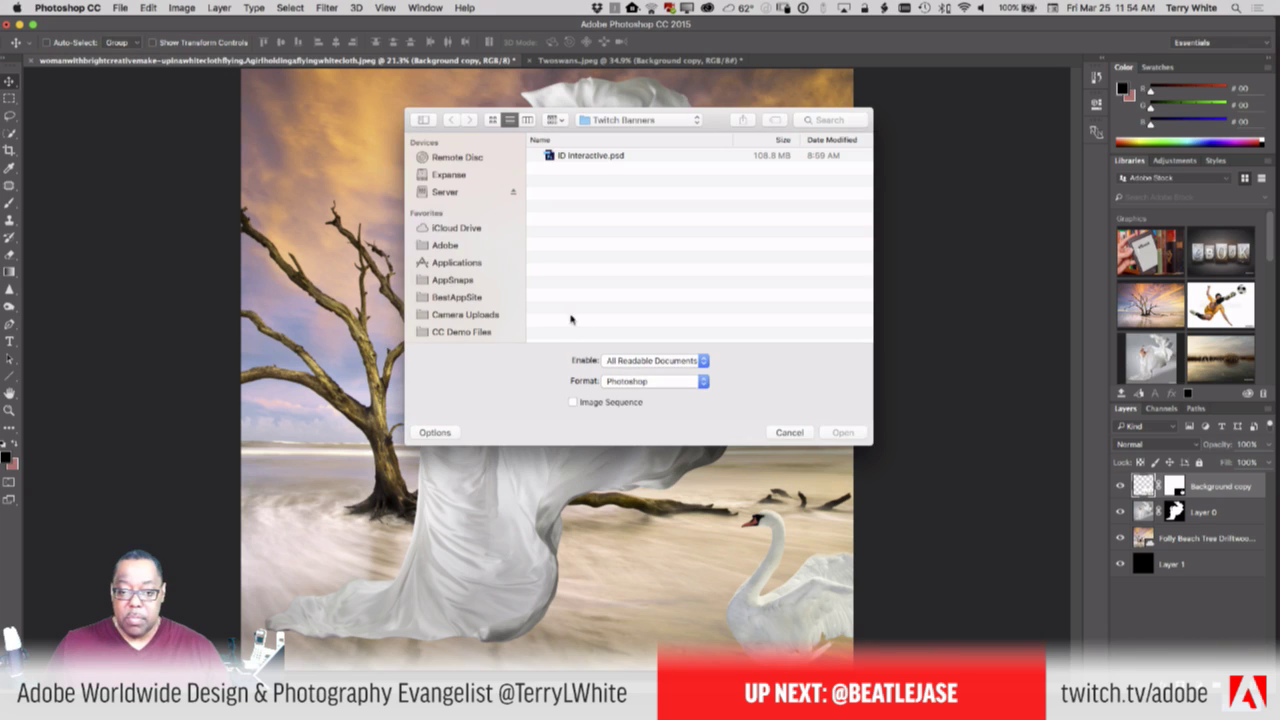
{"action": "left_click", "coordinate": [461, 332]}
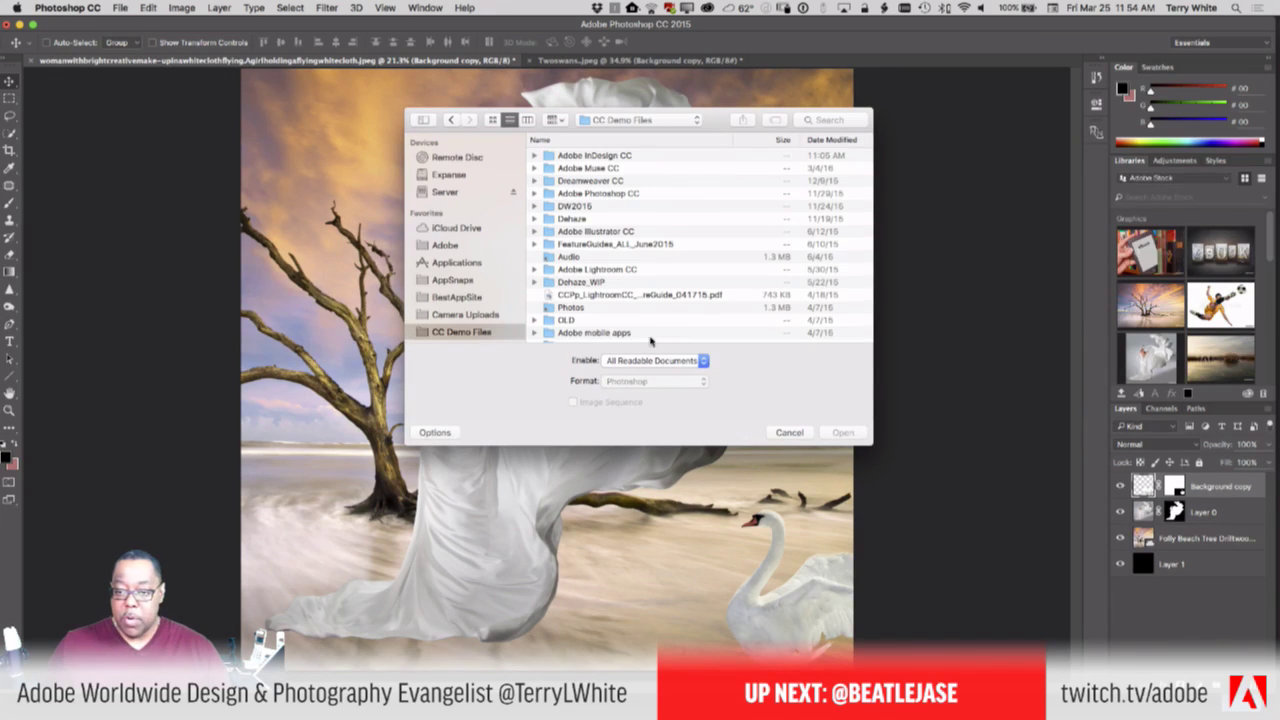
{"action": "double_click", "coordinate": [615, 193]}
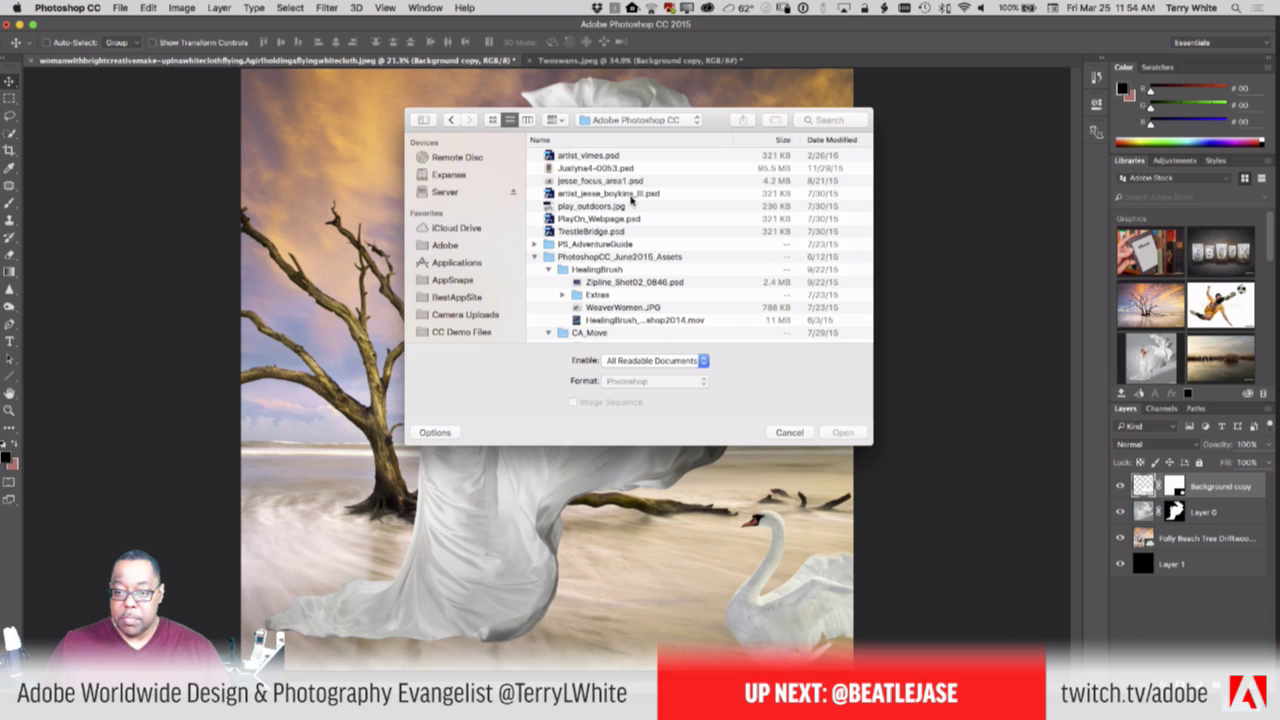
{"action": "double_click", "coordinate": [630, 196]}
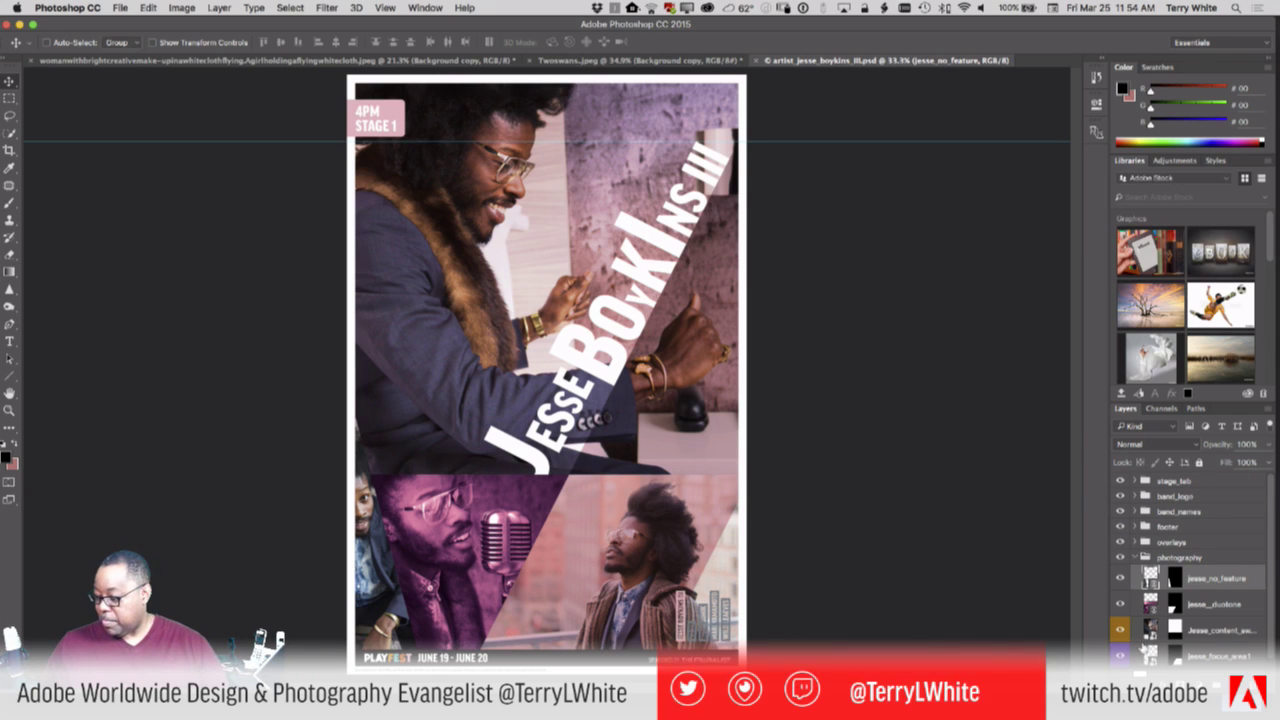
{"action": "scroll", "coordinate": [1148, 642], "scroll_direction": "down", "scroll_amount": 1}
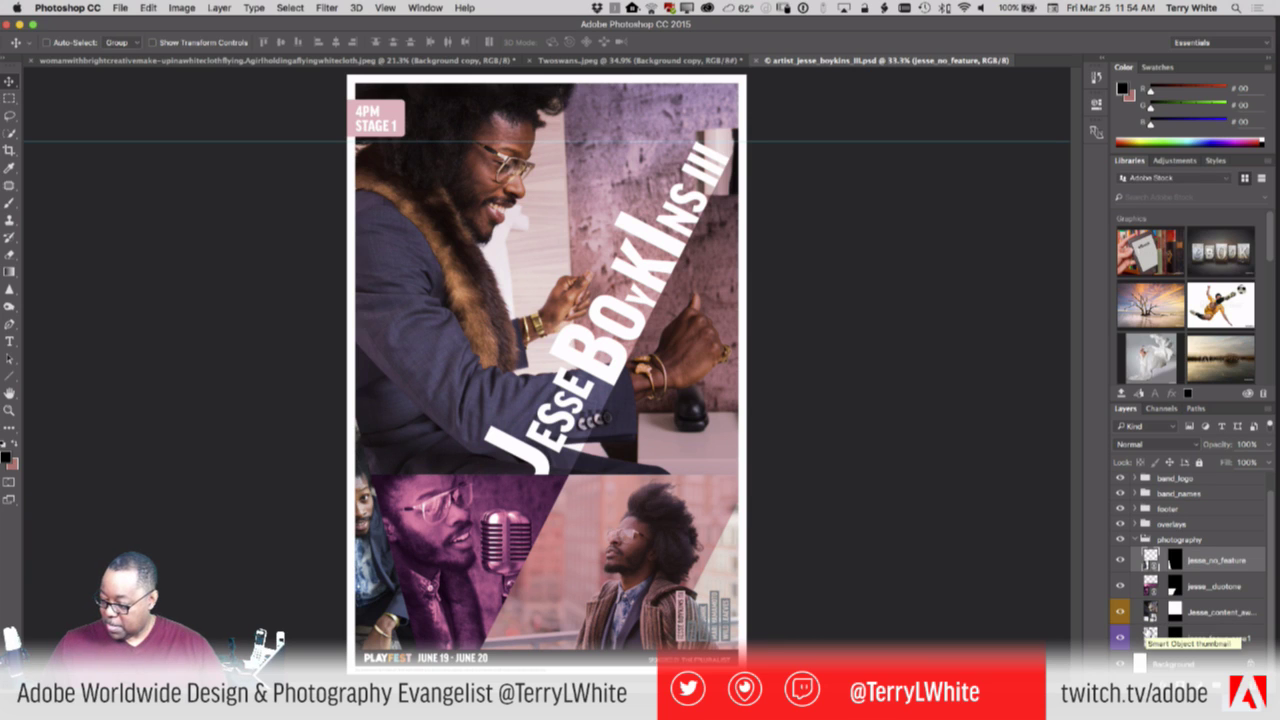
{"action": "double_click", "coordinate": [1150, 640]}
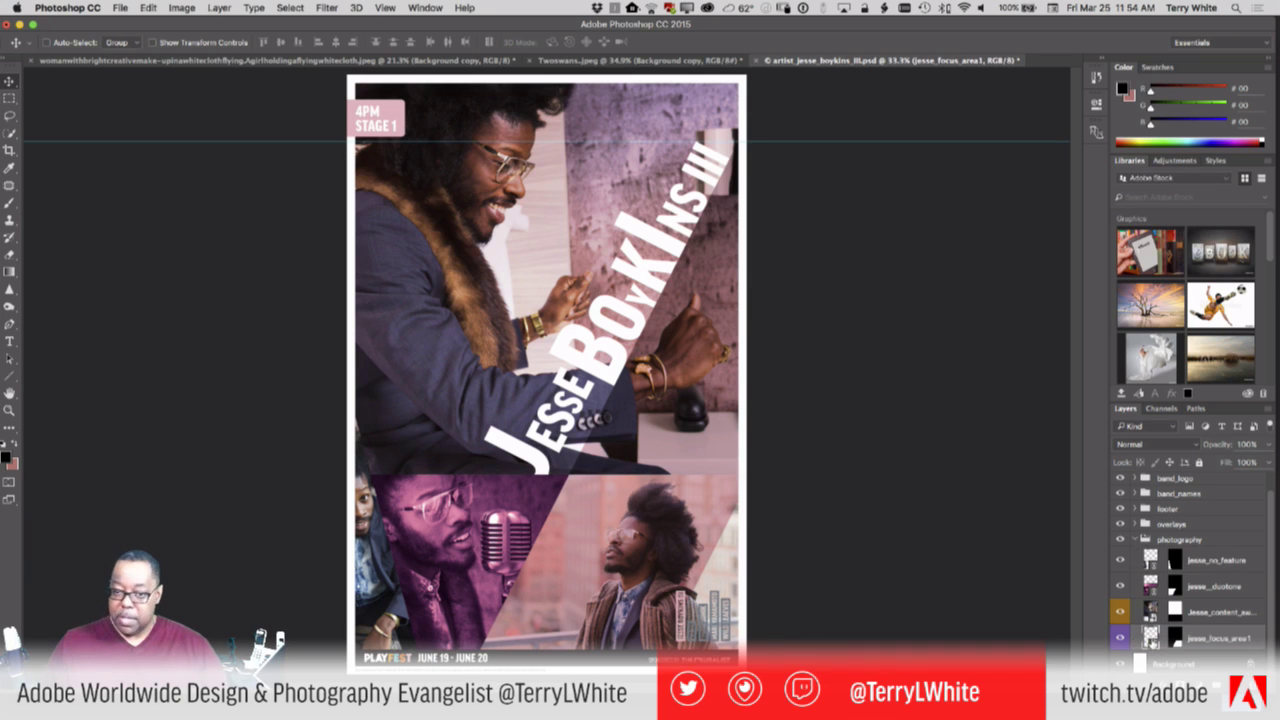
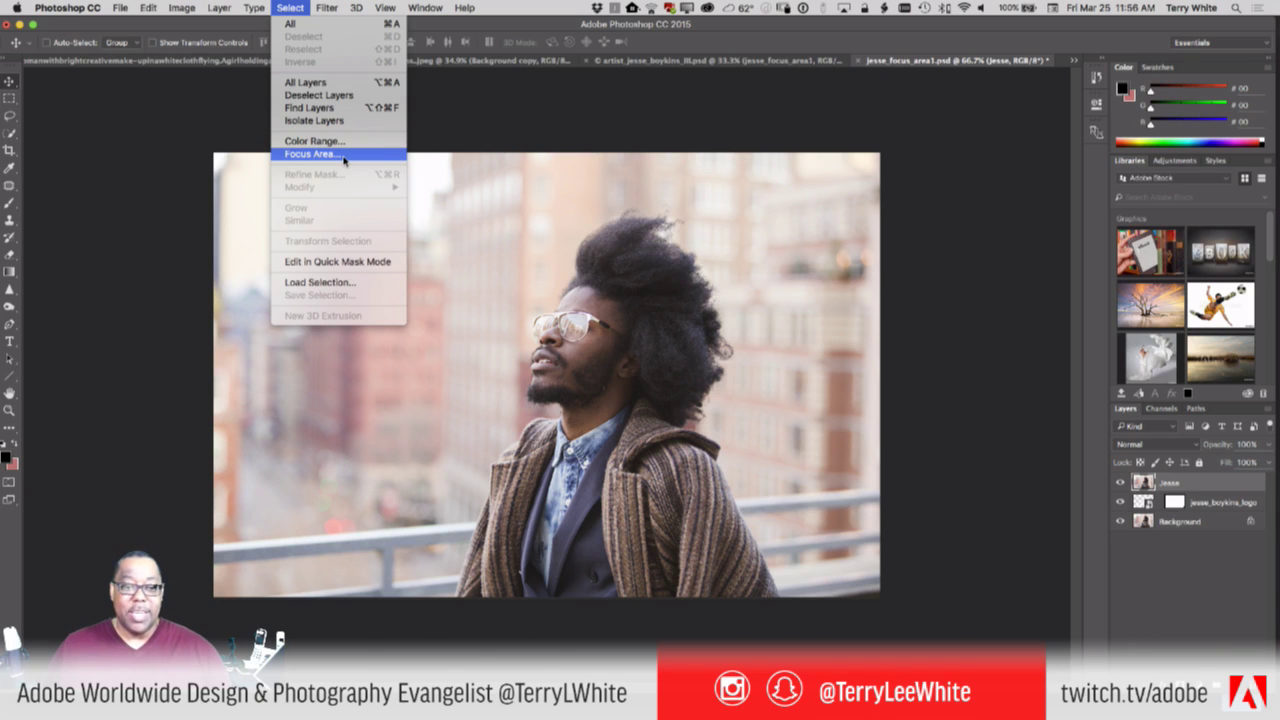
Select the man on the Jesse layer with Focus Area and add the missed vest area inside his coat
{"action": "left_click", "coordinate": [343, 156]}
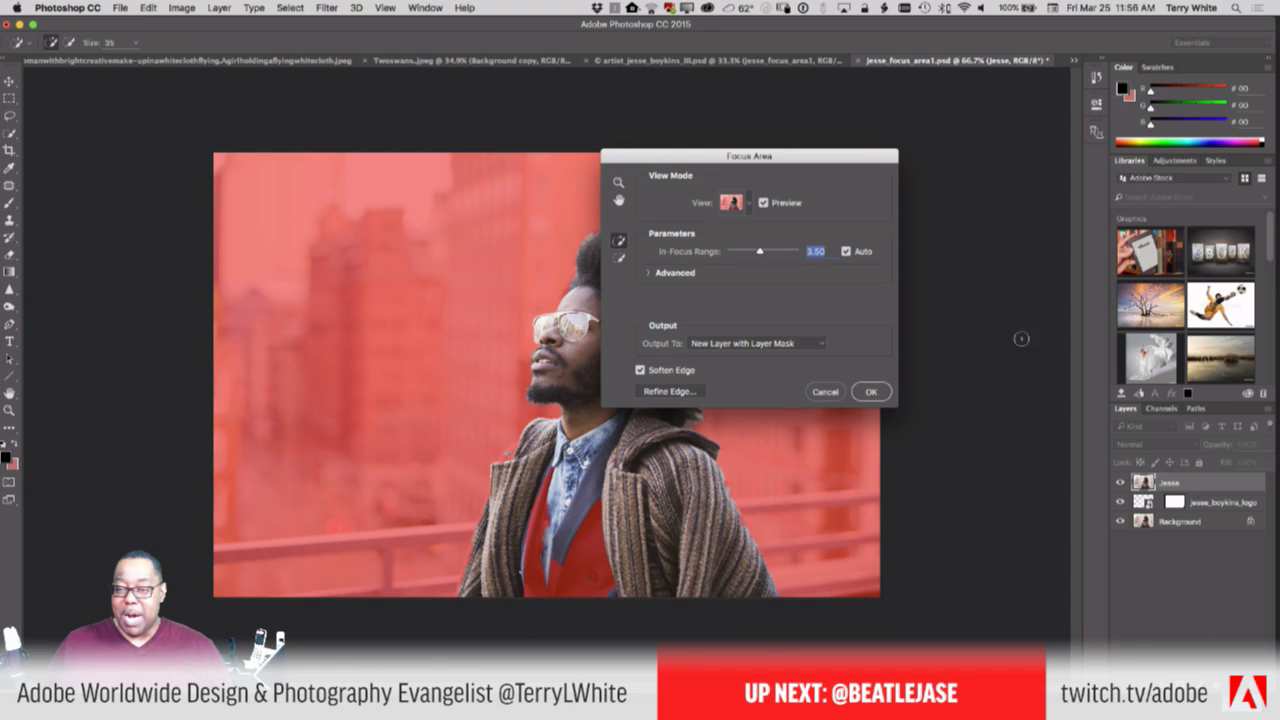
{"action": "left_click_drag", "start_coordinate": [774, 160], "coordinate": [980, 153]}
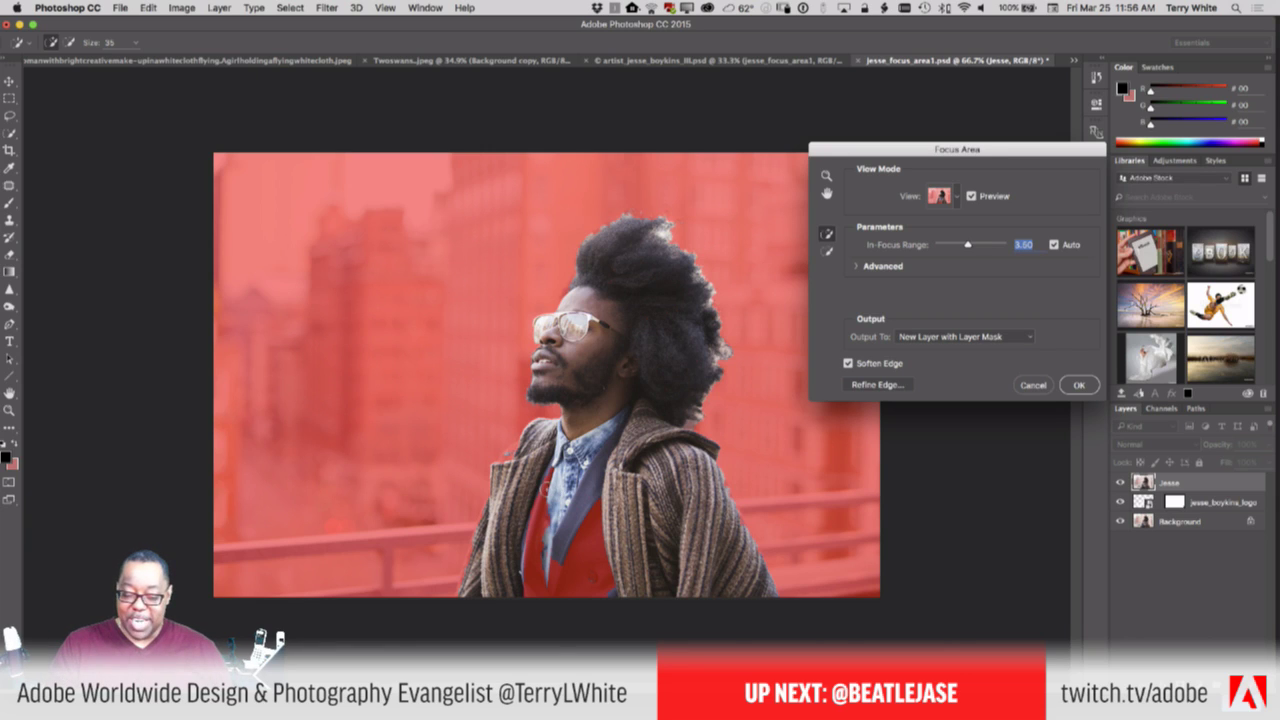
{"action": "mouse_move", "coordinate": [540, 505]}
{"action": "left_mouse_down"}
{"action": "mouse_move", "coordinate": [535, 585]}
{"action": "mouse_move", "coordinate": [580, 586]}
{"action": "mouse_move", "coordinate": [592, 536]}
{"action": "left_mouse_up"}
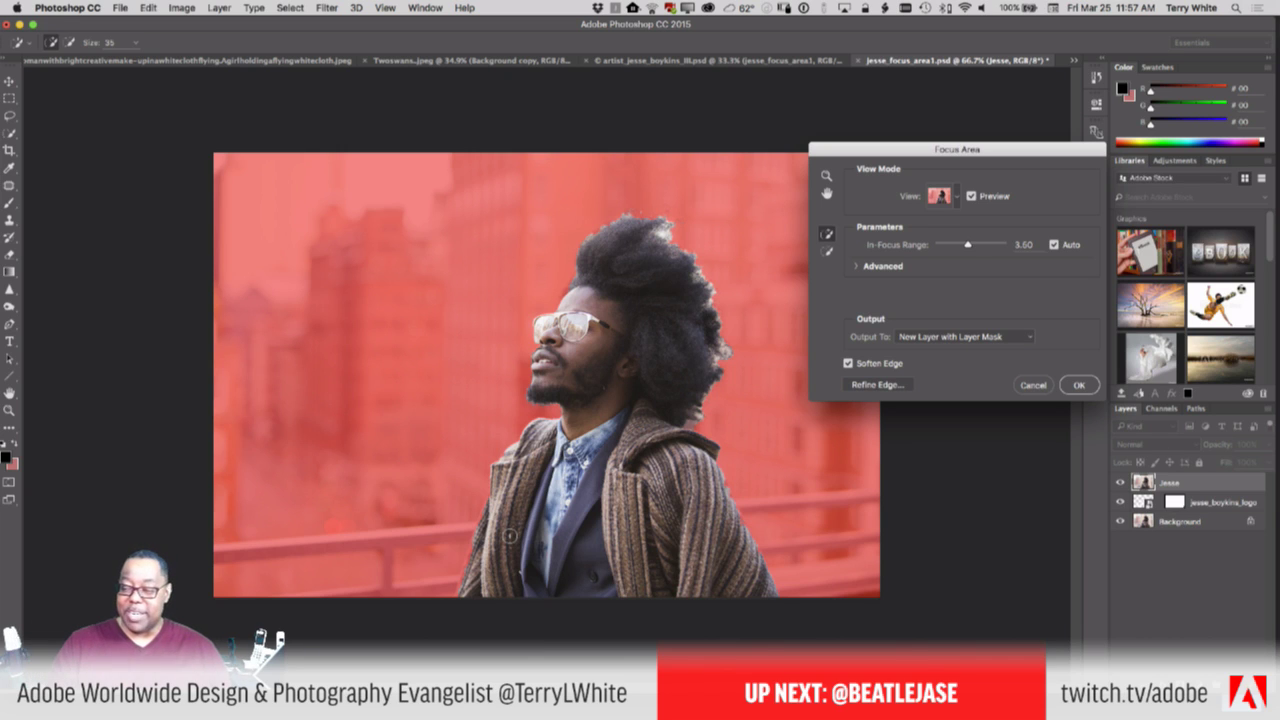
Continue the focus selection into Refine Edge and brush the man's hair outline with a size 60 Refine Radius brush
{"action": "left_click", "coordinate": [877, 385]}
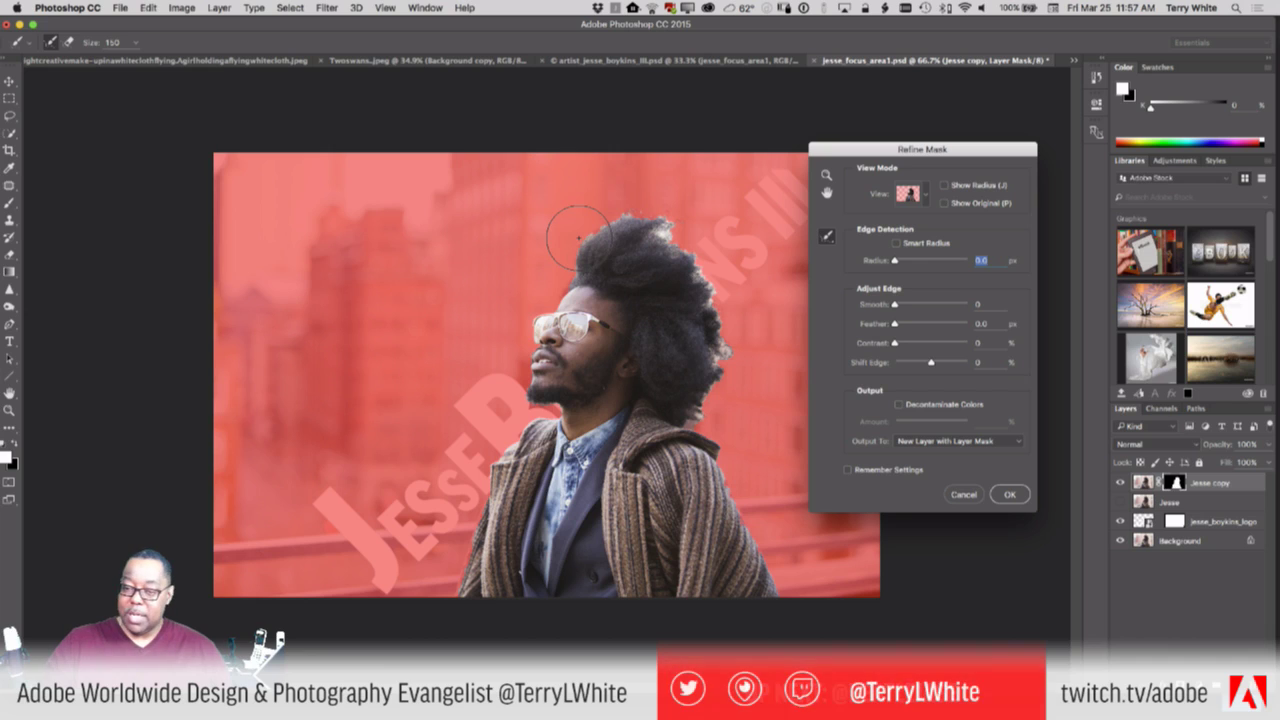
{"action": "key", "text": "bracketleft"}
{"action": "key", "text": "bracketleft"}
{"action": "key", "text": "bracketleft"}
{"action": "key", "text": "bracketleft"}
{"action": "key", "text": "bracketleft"}
{"action": "key", "text": "bracketleft"}
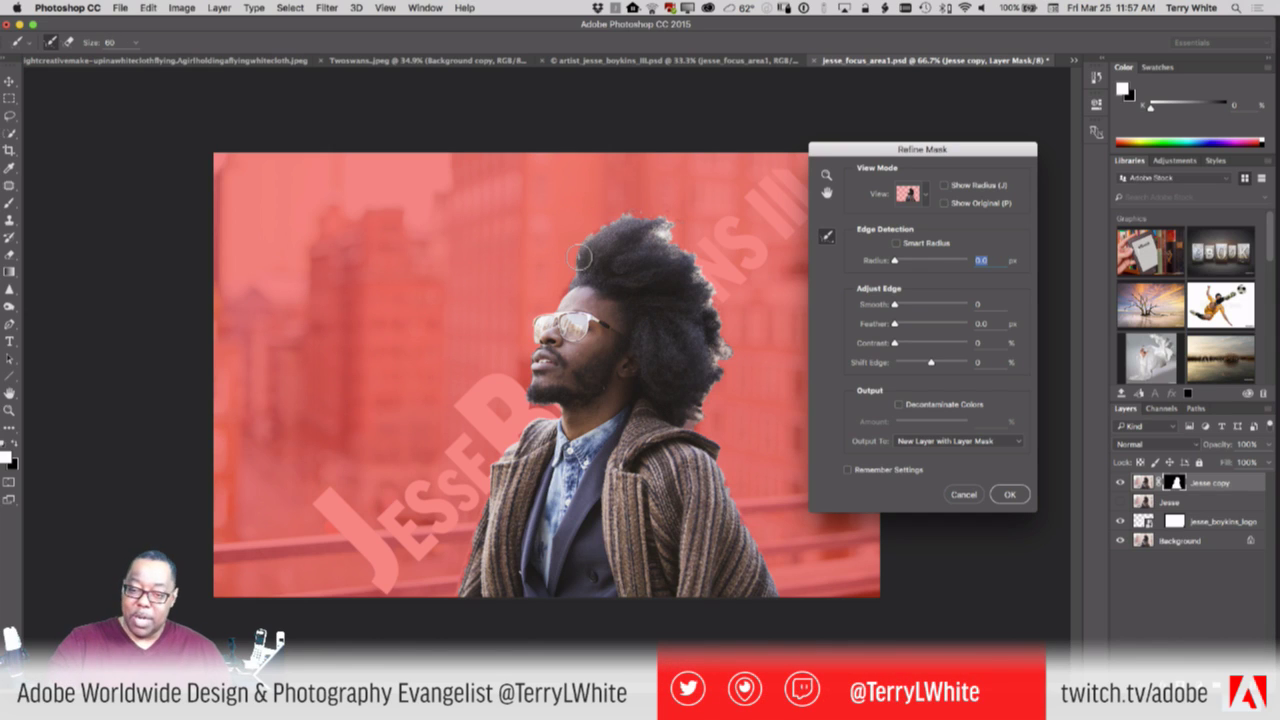
{"action": "mouse_move", "coordinate": [565, 277]}
{"action": "left_mouse_down"}
{"action": "mouse_move", "coordinate": [598, 223]}
{"action": "mouse_move", "coordinate": [660, 214]}
{"action": "mouse_move", "coordinate": [705, 266]}
{"action": "mouse_move", "coordinate": [732, 345]}
{"action": "mouse_move", "coordinate": [697, 418]}
{"action": "left_mouse_up"}
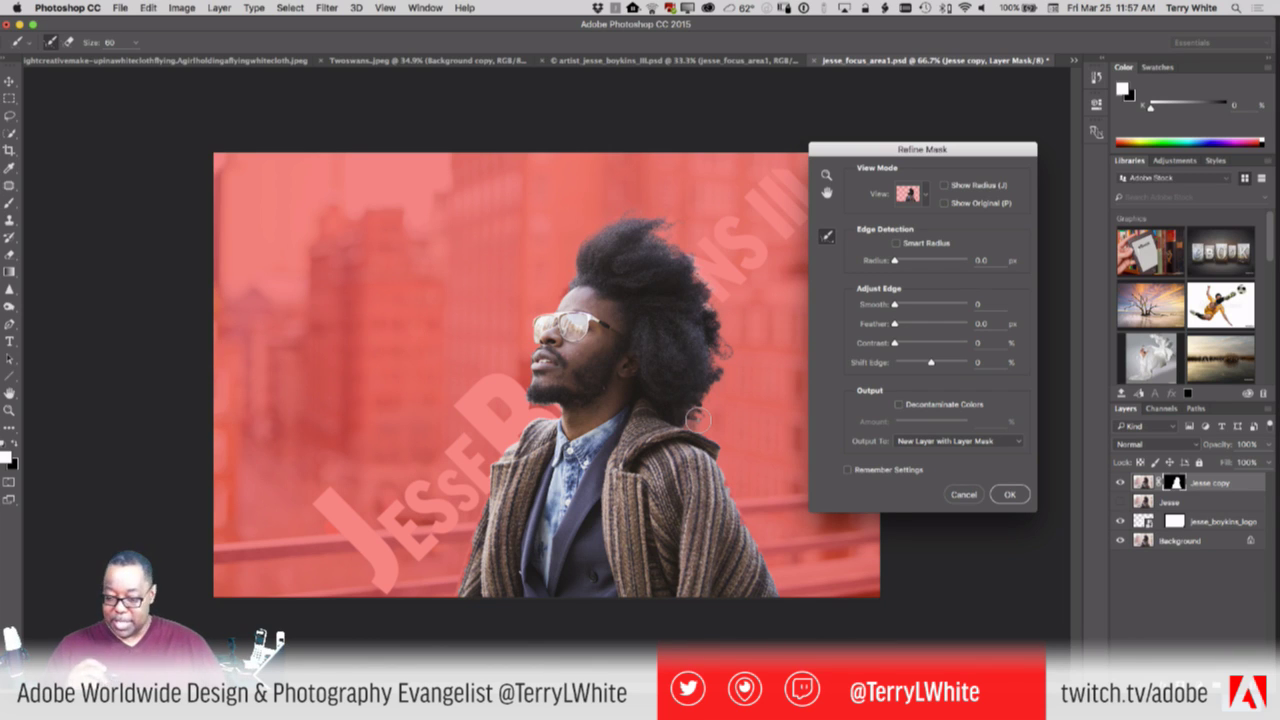
Enable Smart Radius with a 4.4 px radius and output the man as a New Layer with Layer Mask
{"action": "left_click", "coordinate": [896, 243]}
{"action": "left_click_drag", "start_coordinate": [895, 261], "coordinate": [912, 263]}
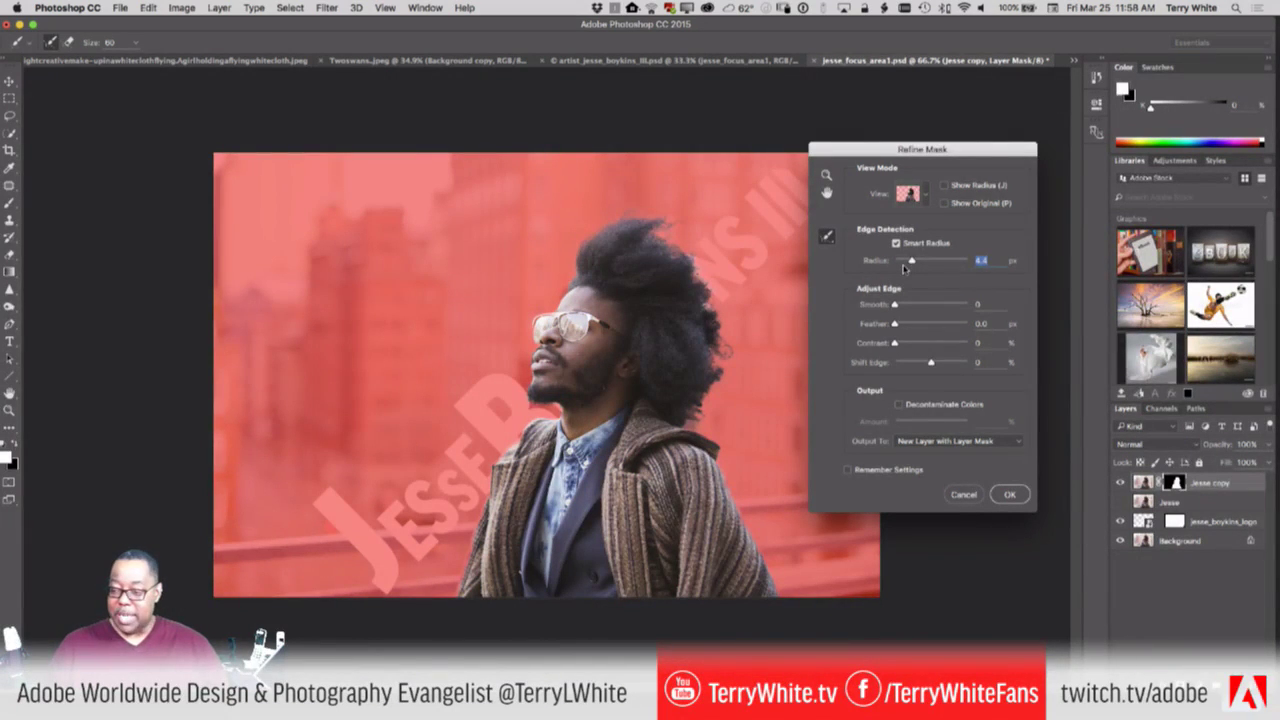
{"action": "left_click", "coordinate": [1009, 494]}
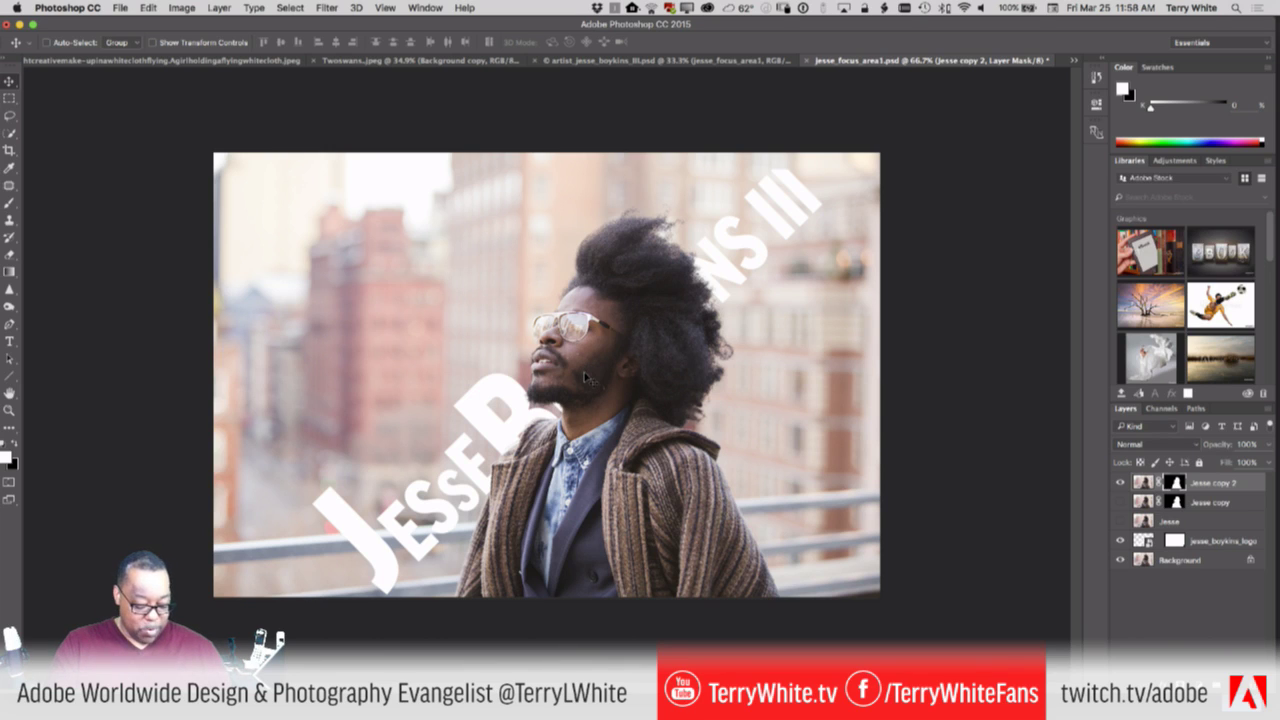
Shift the jesse_boykins_logo lettering slightly left behind the cut-out man
{"action": "key", "text": "b"}
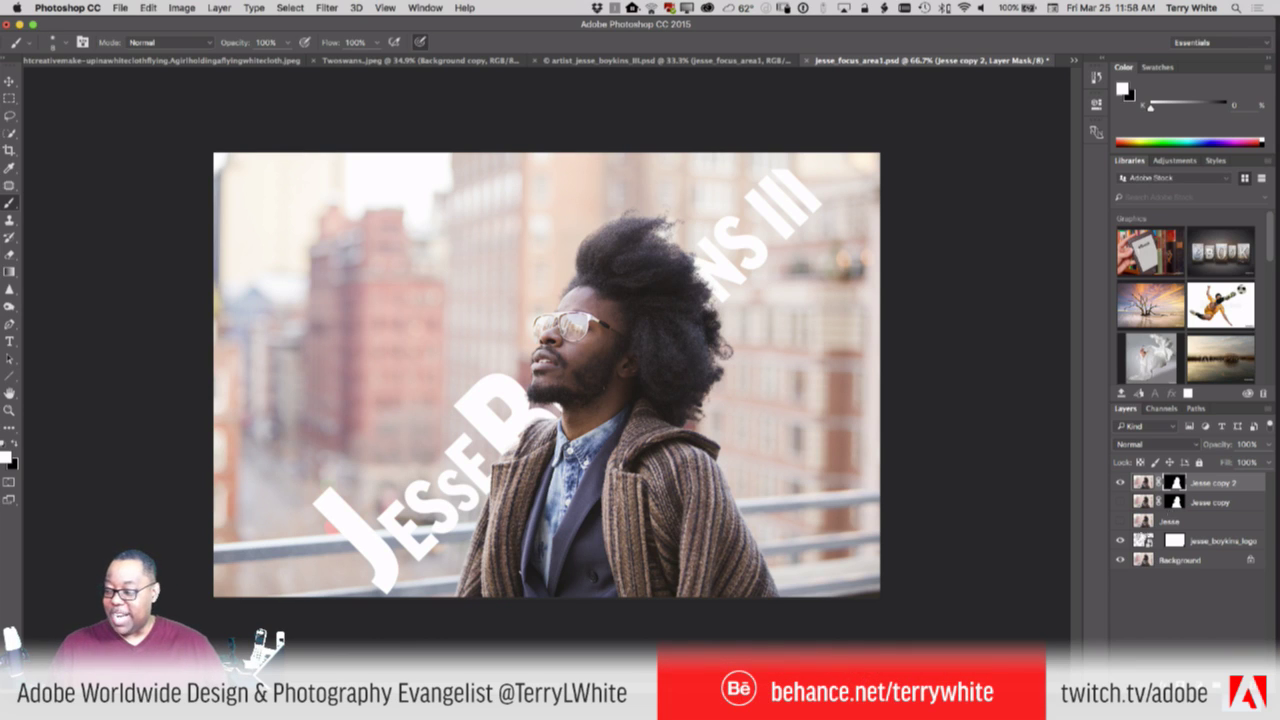
{"action": "left_click", "coordinate": [1142, 540]}
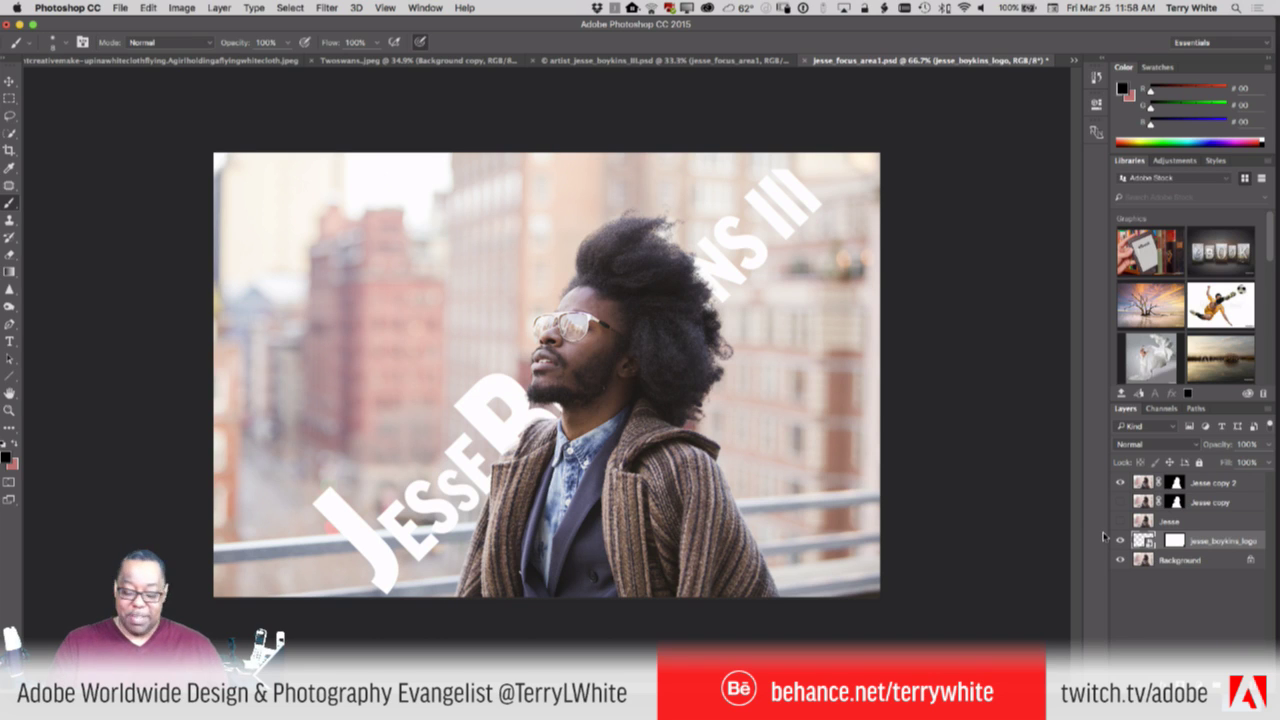
{"action": "key", "text": "v"}
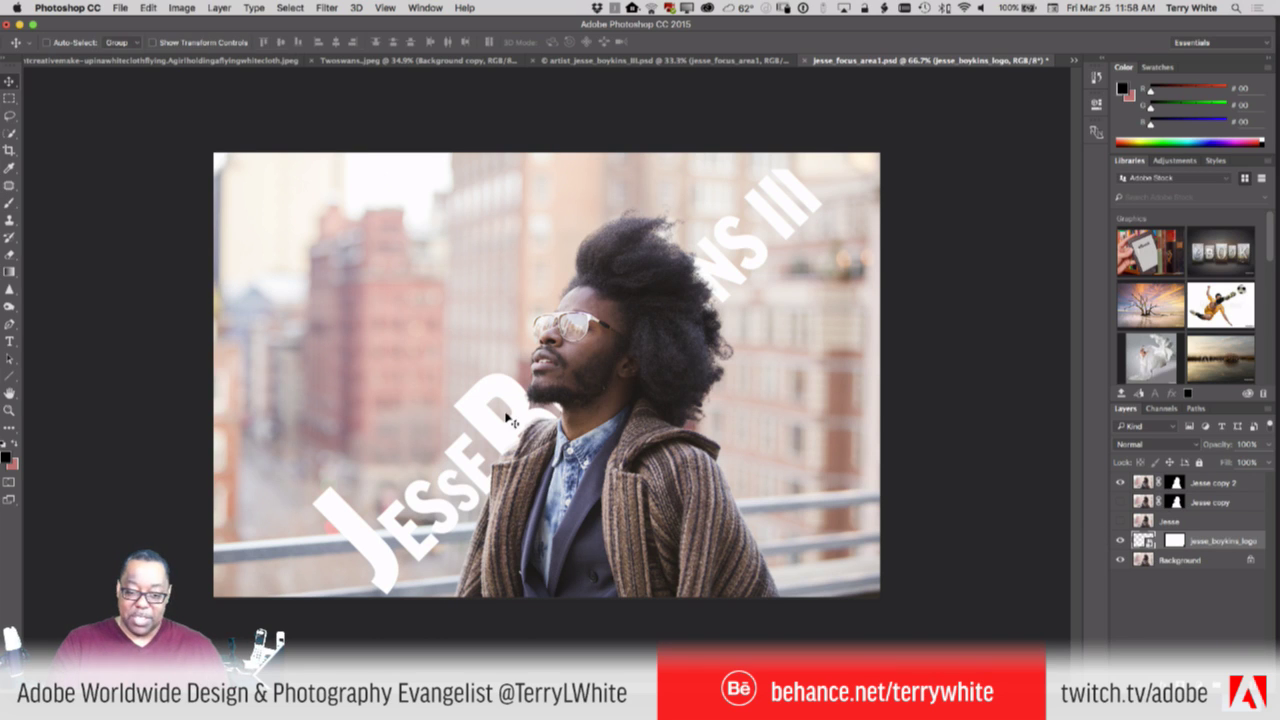
{"action": "mouse_move", "coordinate": [512, 420]}
{"action": "left_mouse_down"}
{"action": "mouse_move", "coordinate": [485, 388]}
{"action": "mouse_move", "coordinate": [528, 373]}
{"action": "mouse_move", "coordinate": [487, 324]}
{"action": "mouse_move", "coordinate": [517, 318]}
{"action": "mouse_move", "coordinate": [585, 364]}
{"action": "mouse_move", "coordinate": [585, 412]}
{"action": "mouse_move", "coordinate": [552, 506]}
{"action": "mouse_move", "coordinate": [484, 387]}
{"action": "mouse_move", "coordinate": [497, 424]}
{"action": "left_mouse_up"}
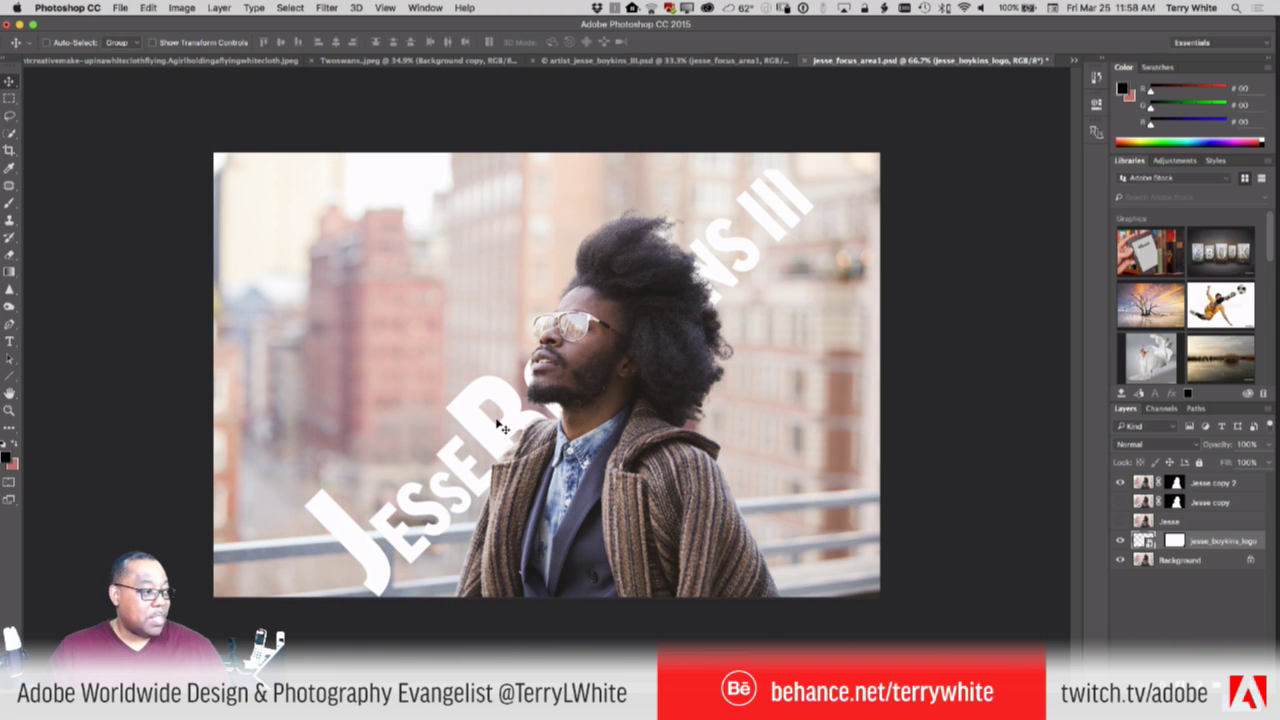